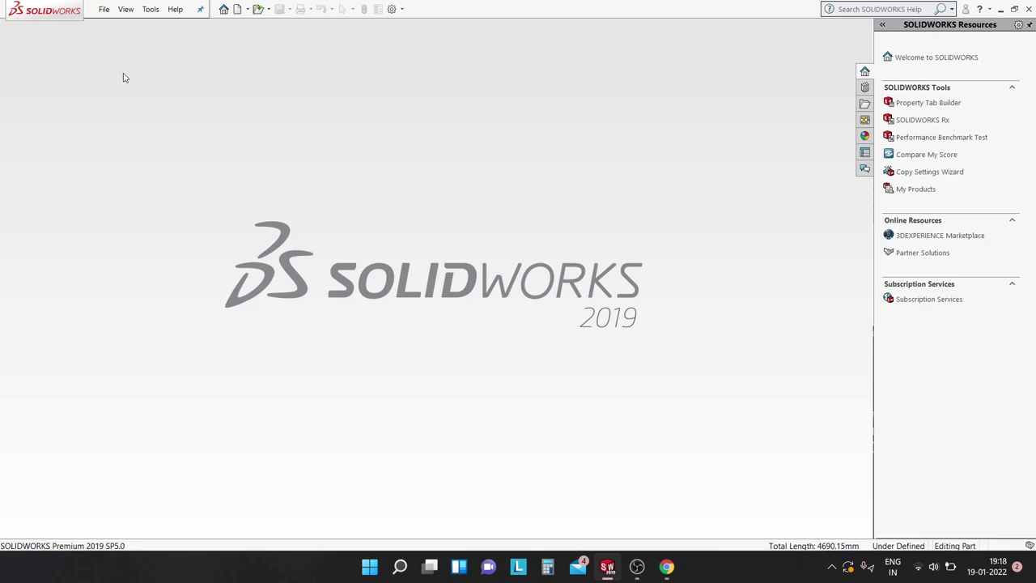
- Create a new part and orient the view normal to the Front Plane
{"action": "key", "text": "ctrl+n"}
{"action": "key", "text": "Return"}
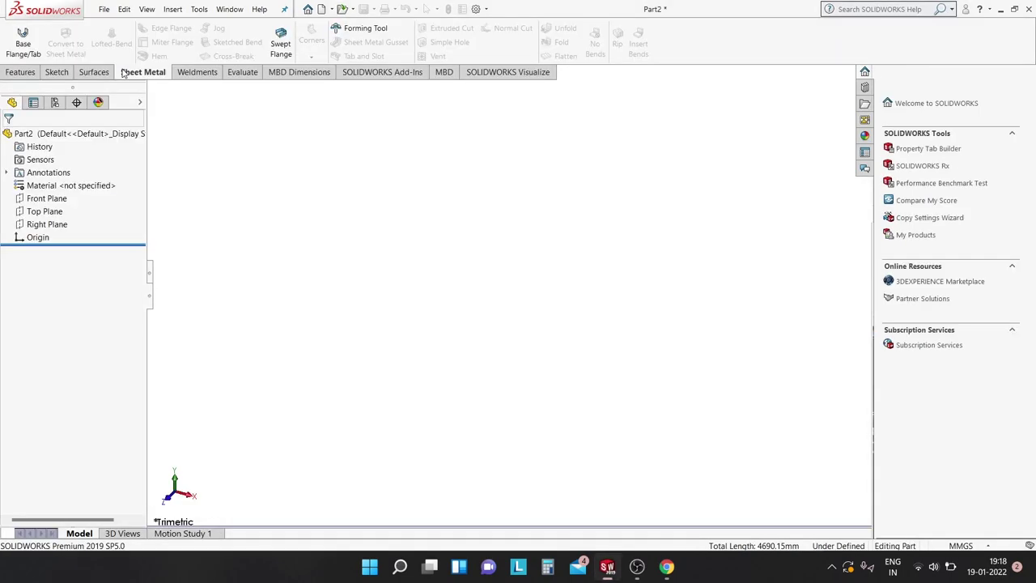
{"action": "left_click", "coordinate": [104, 9]}
{"action": "left_click", "coordinate": [555, 404]}
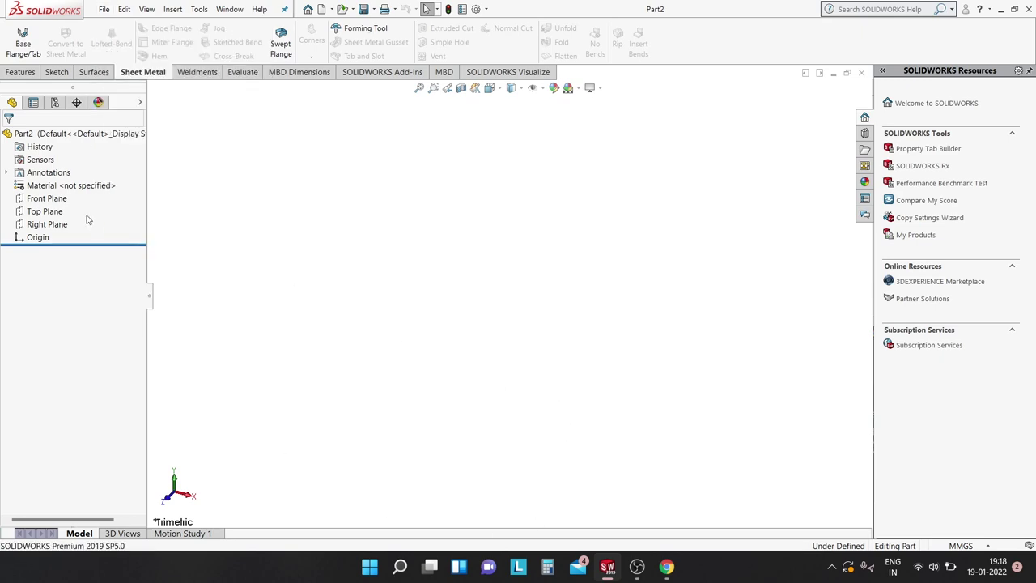
{"action": "left_click", "coordinate": [46, 199]}
{"action": "left_click", "coordinate": [100, 182]}
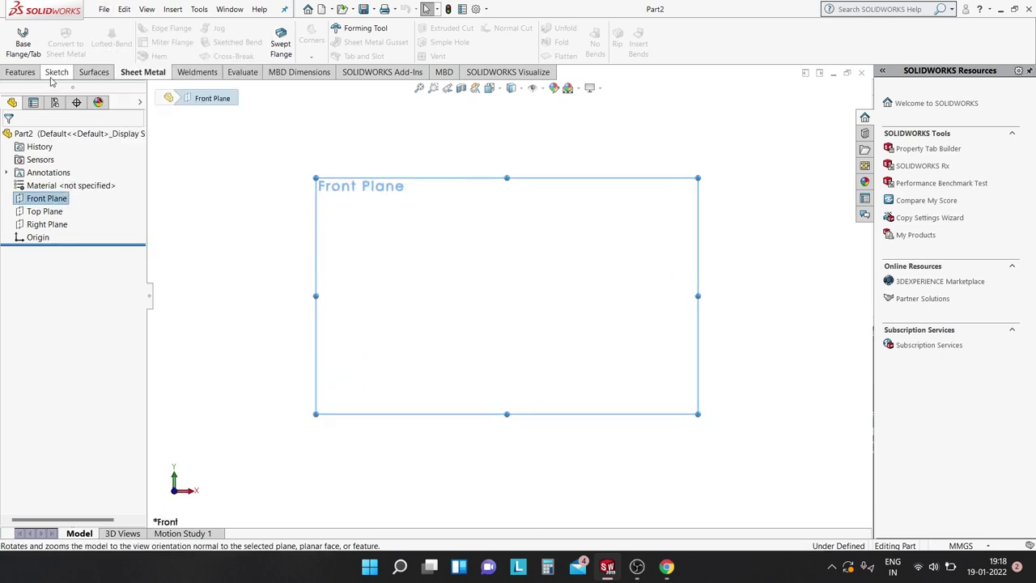
- Sketch a center rectangle on the Front Plane, centred at the origin
{"action": "left_click", "coordinate": [55, 73]}
{"action": "left_click", "coordinate": [100, 42]}
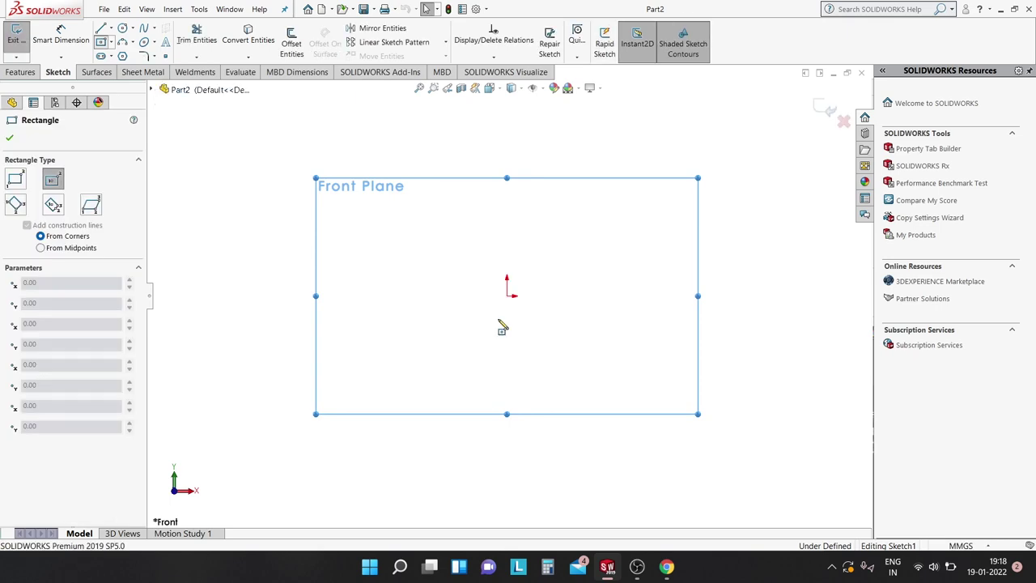
{"action": "left_click", "coordinate": [510, 295]}
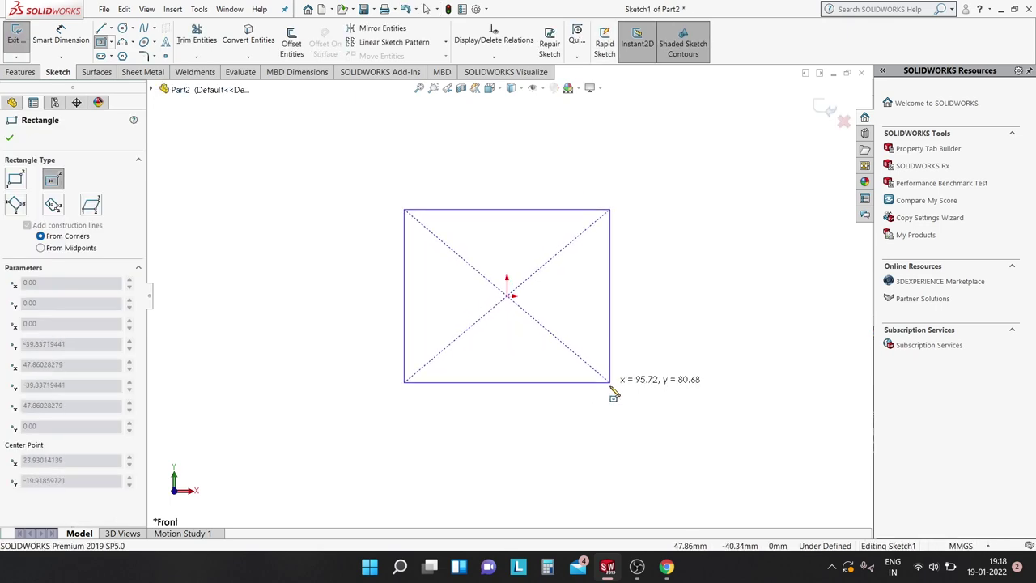
{"action": "left_click", "coordinate": [605, 398]}
- Dimension the rectangle 1800 mm tall and 900 mm wide
{"action": "left_click", "coordinate": [71, 48]}
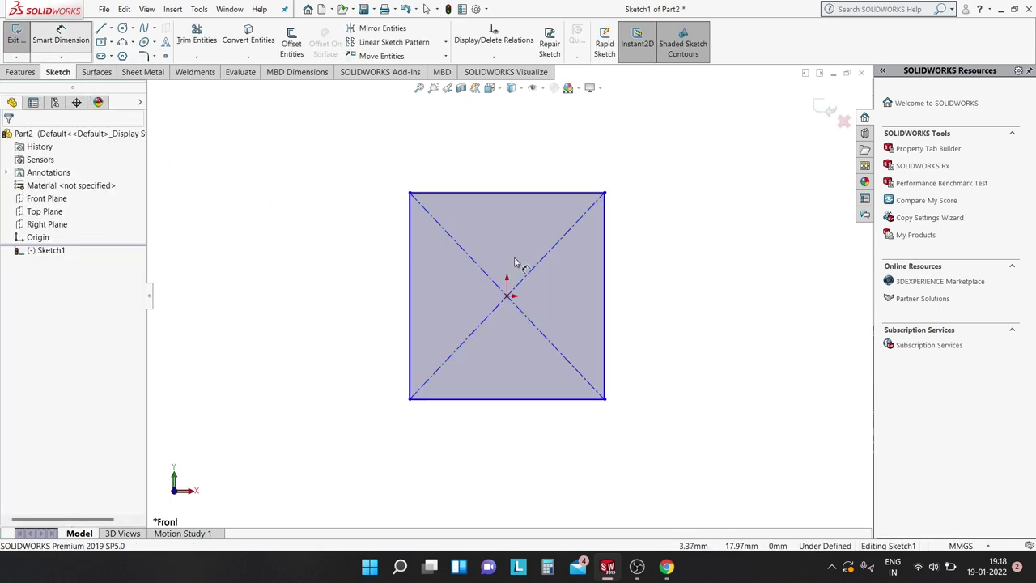
{"action": "left_click", "coordinate": [606, 271]}
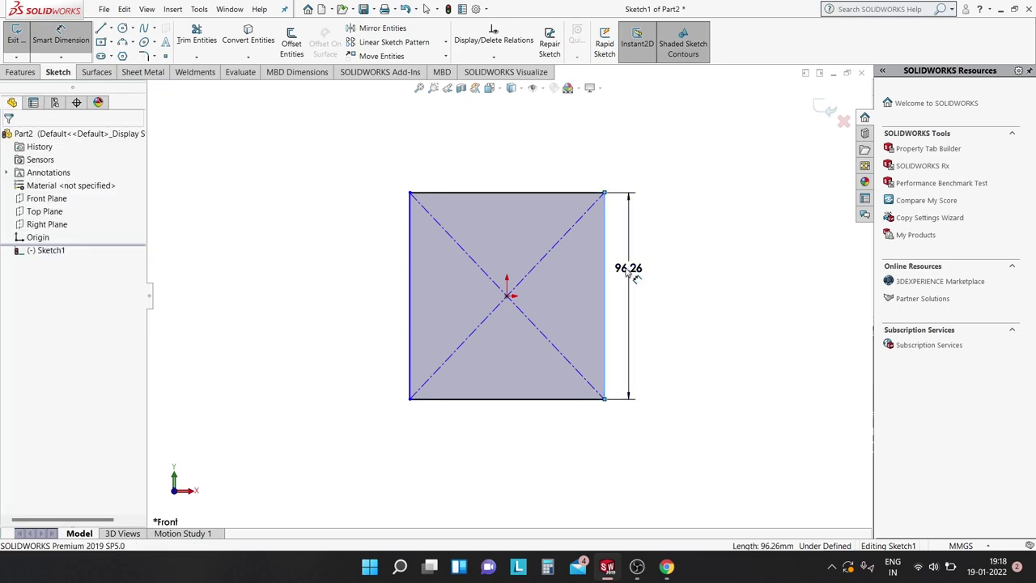
{"action": "left_click", "coordinate": [628, 272]}
{"action": "type", "text": "1800"}
{"action": "key", "text": "Return"}
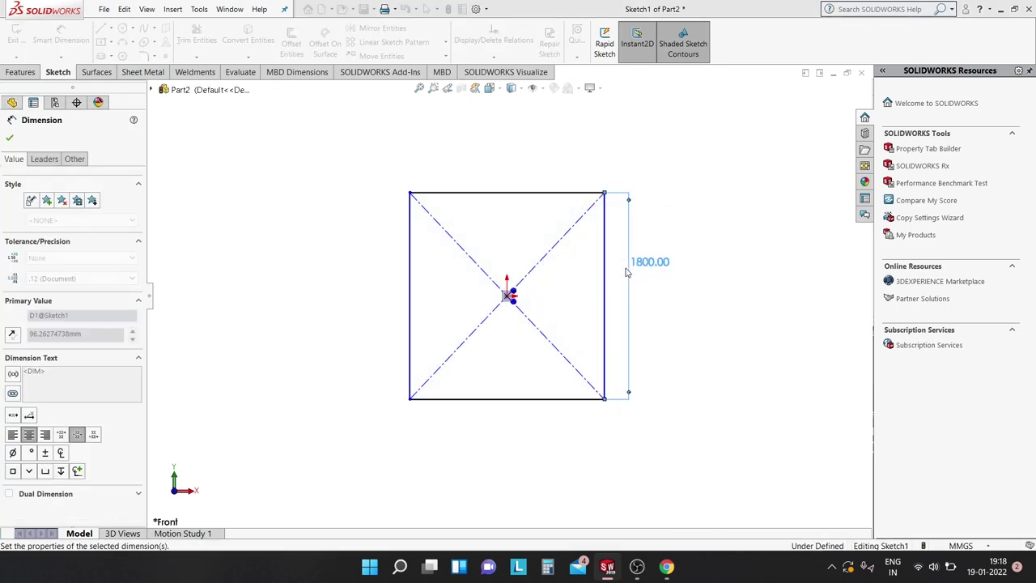
{"action": "left_click", "coordinate": [518, 195]}
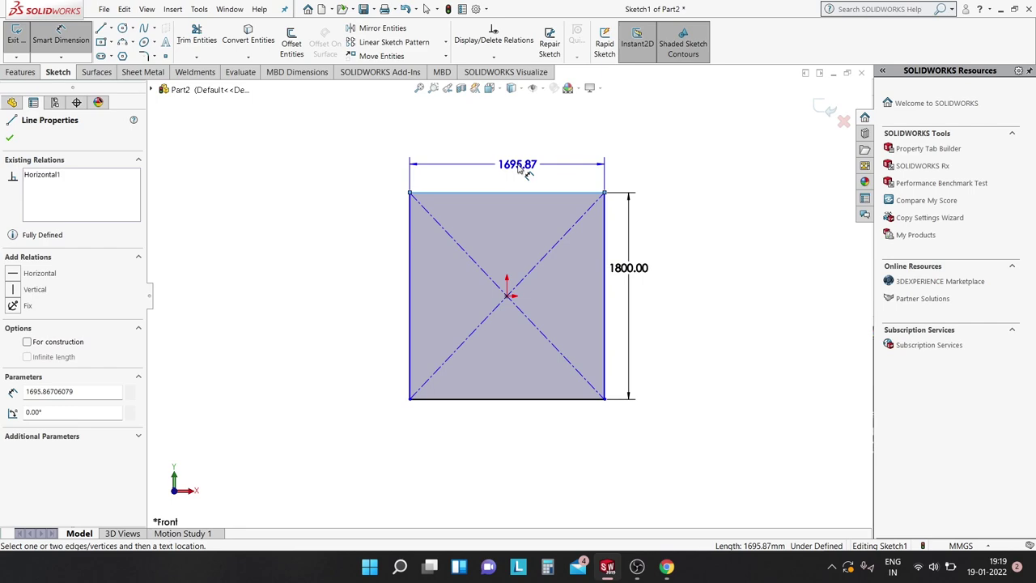
{"action": "left_click", "coordinate": [511, 166]}
{"action": "type", "text": "900"}
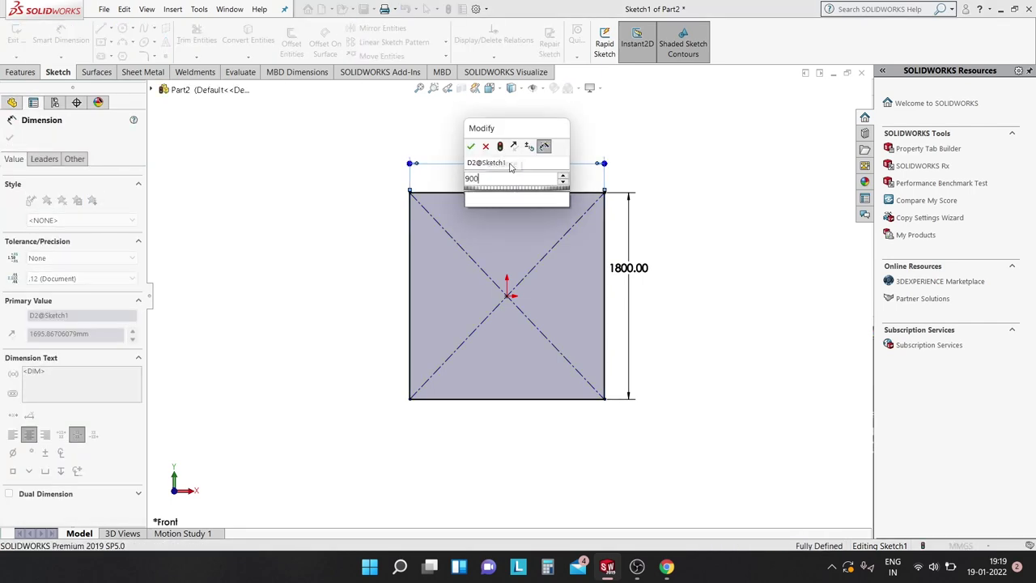
{"action": "key", "text": "Return"}
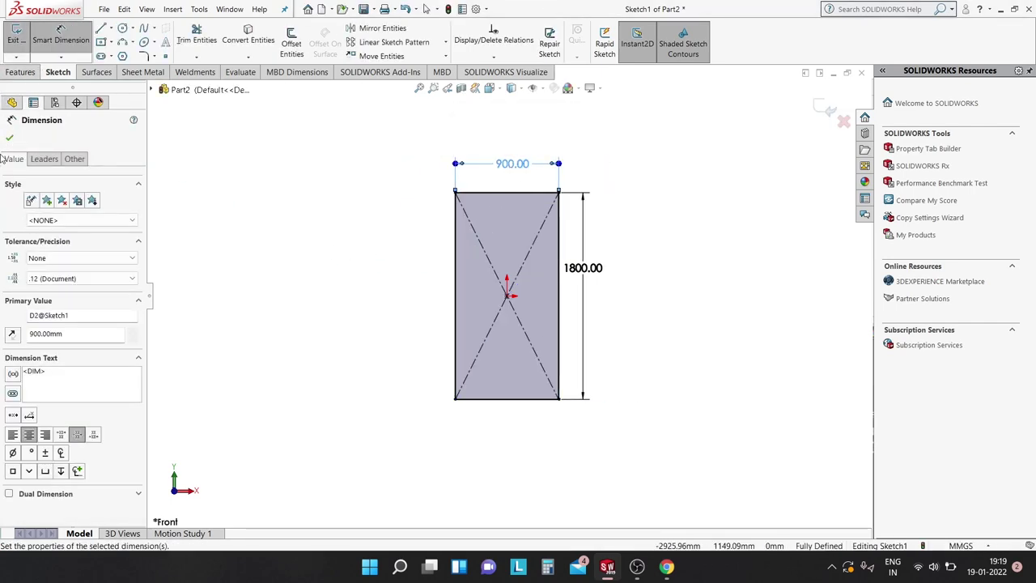
{"action": "left_click", "coordinate": [9, 140]}
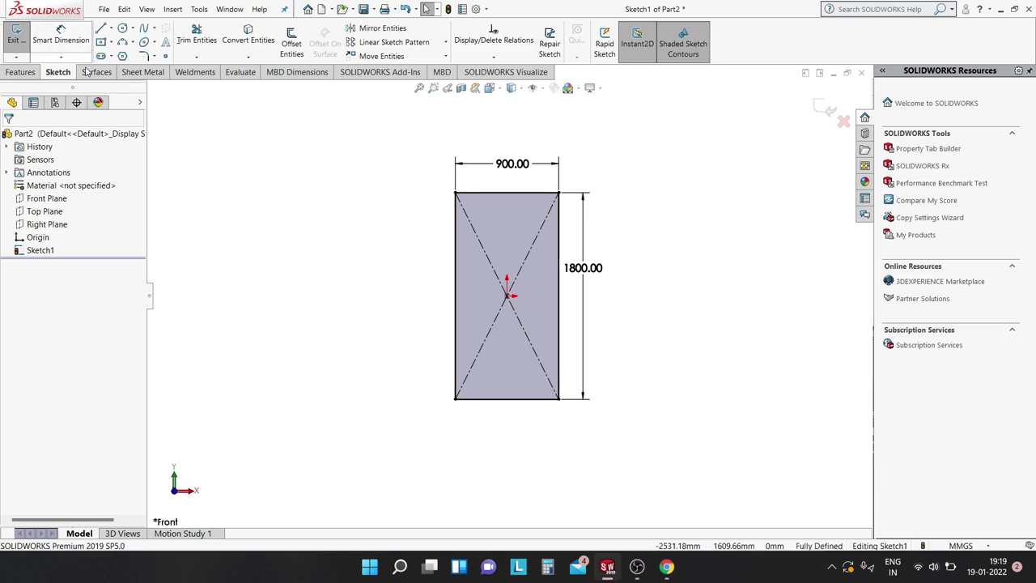
{"action": "left_click", "coordinate": [142, 73]}
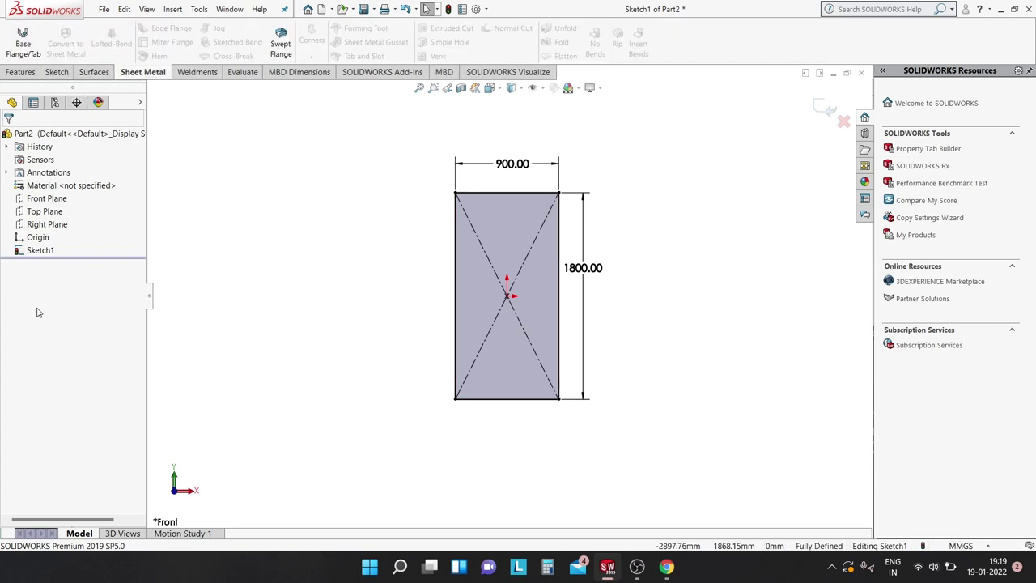
- Convert the rectangle sketch into a 1.50 mm thick base flange
{"action": "left_click", "coordinate": [20, 44]}
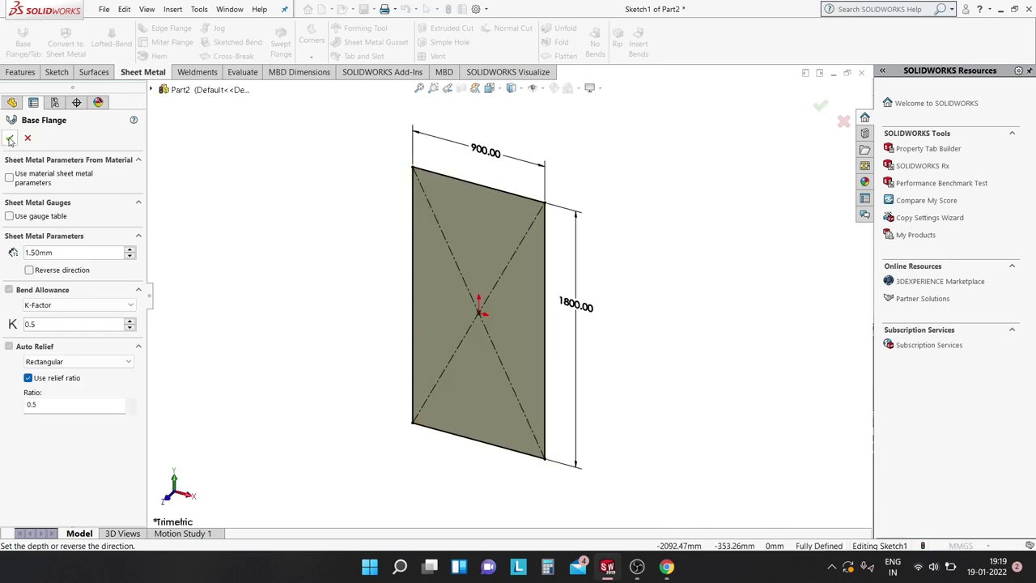
{"action": "left_click", "coordinate": [9, 139]}
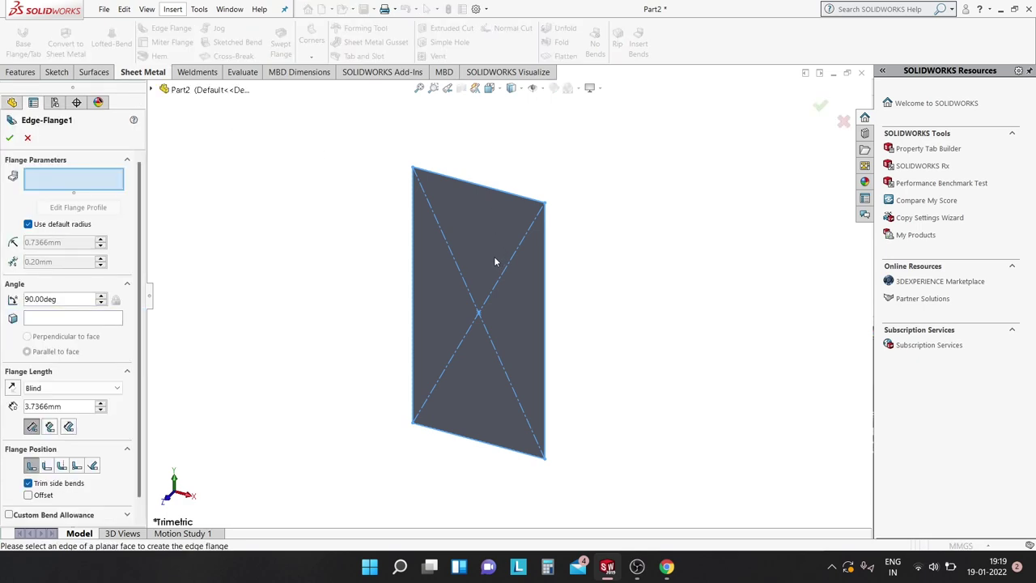
- Start an edge flange on the plate's top and right edges
{"action": "scroll", "coordinate": [490, 247], "scroll_direction": "down", "scroll_amount": 4}
{"action": "middle_click_drag", "start_coordinate": [486, 242], "coordinate": [654, 197]}
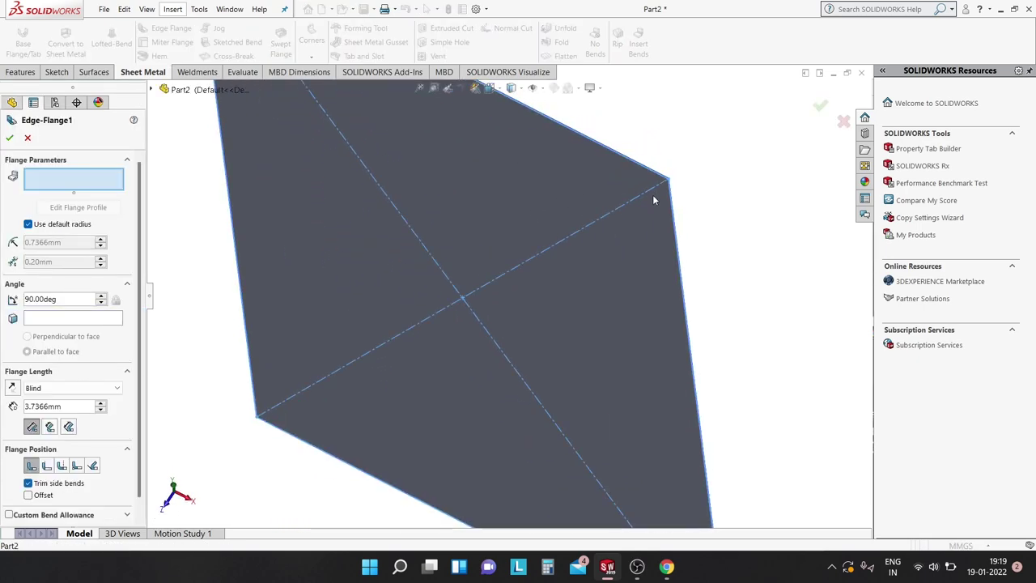
{"action": "scroll", "coordinate": [640, 210], "scroll_direction": "down", "scroll_amount": 3}
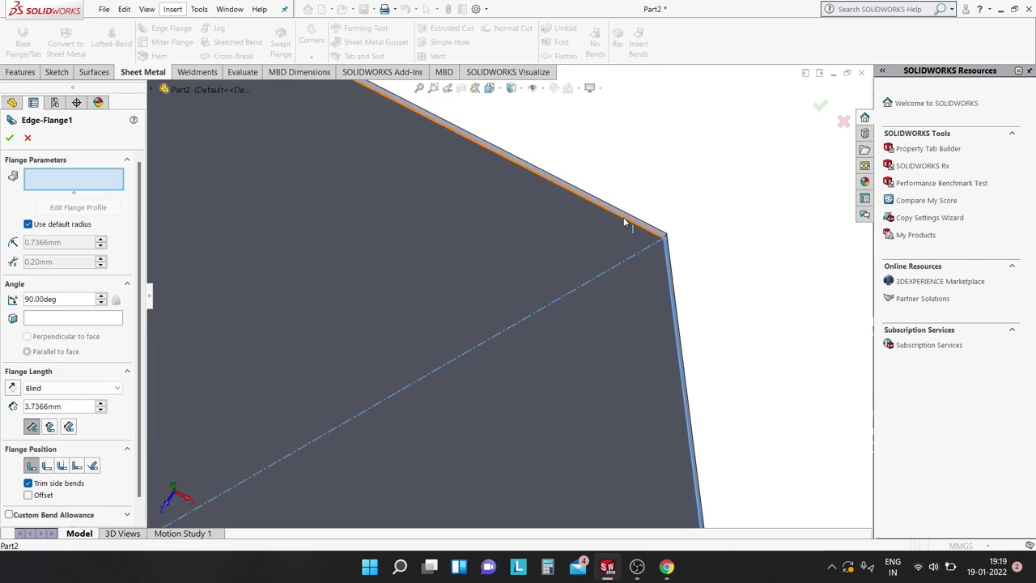
{"action": "left_click", "coordinate": [623, 219]}
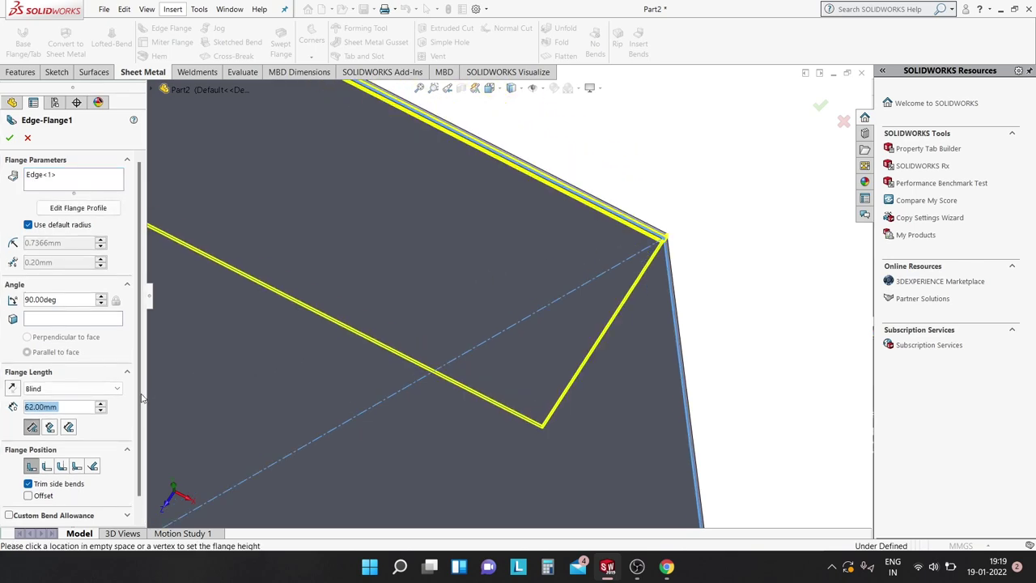
{"action": "left_click", "coordinate": [565, 323]}
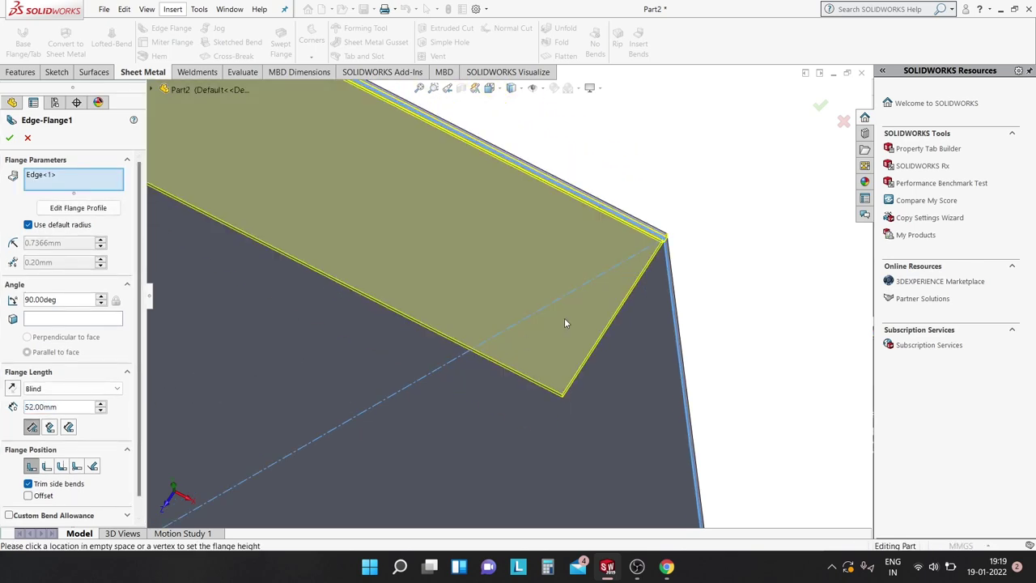
{"action": "left_click", "coordinate": [670, 280]}
{"action": "scroll", "coordinate": [647, 227], "scroll_direction": "up", "scroll_amount": 4}
{"action": "scroll", "coordinate": [575, 264], "scroll_direction": "up", "scroll_amount": 4}
{"action": "scroll", "coordinate": [479, 352], "scroll_direction": "up", "scroll_amount": 3}
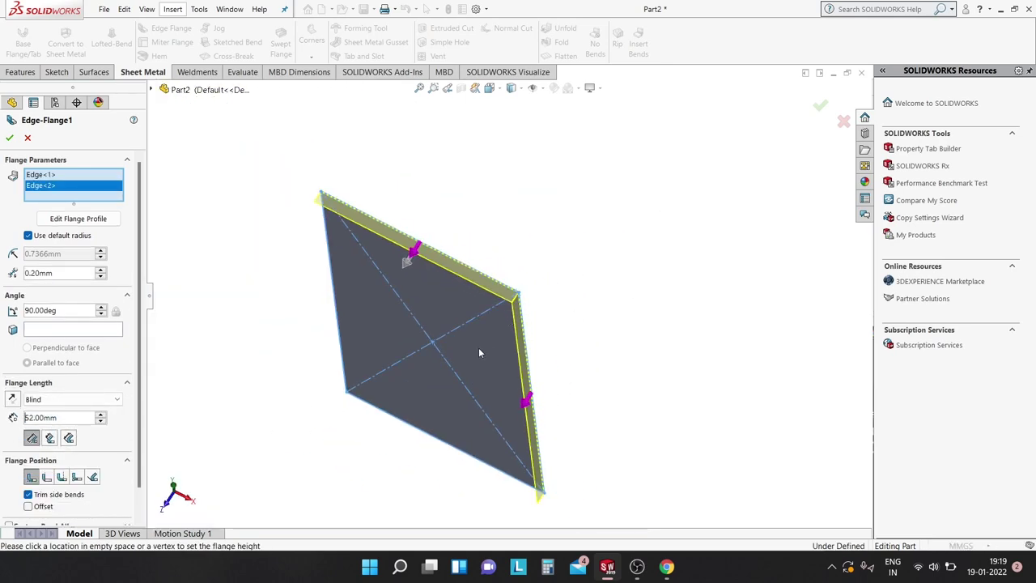
- Add the plate's remaining two edges to the edge flange selection
{"action": "mouse_move", "coordinate": [478, 352]}
{"action": "middle_mouse_down"}
{"action": "mouse_move", "coordinate": [394, 239]}
{"action": "mouse_move", "coordinate": [477, 296]}
{"action": "middle_mouse_up"}
{"action": "scroll", "coordinate": [518, 299], "scroll_direction": "down", "scroll_amount": 3}
{"action": "scroll", "coordinate": [564, 306], "scroll_direction": "down", "scroll_amount": 3}
{"action": "scroll", "coordinate": [444, 283], "scroll_direction": "down", "scroll_amount": 2}
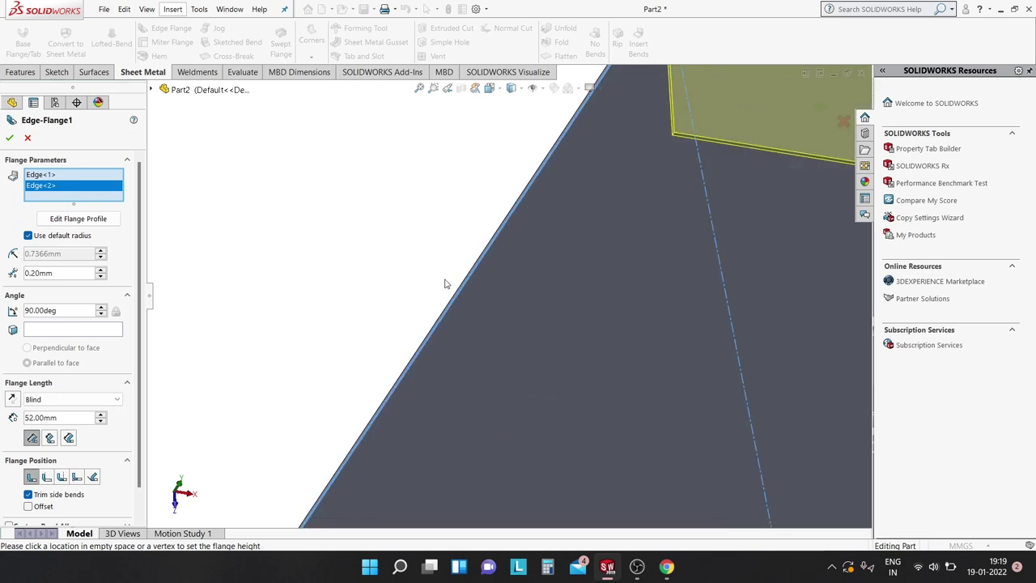
{"action": "scroll", "coordinate": [448, 285], "scroll_direction": "down", "scroll_amount": 1}
{"action": "left_click", "coordinate": [446, 286]}
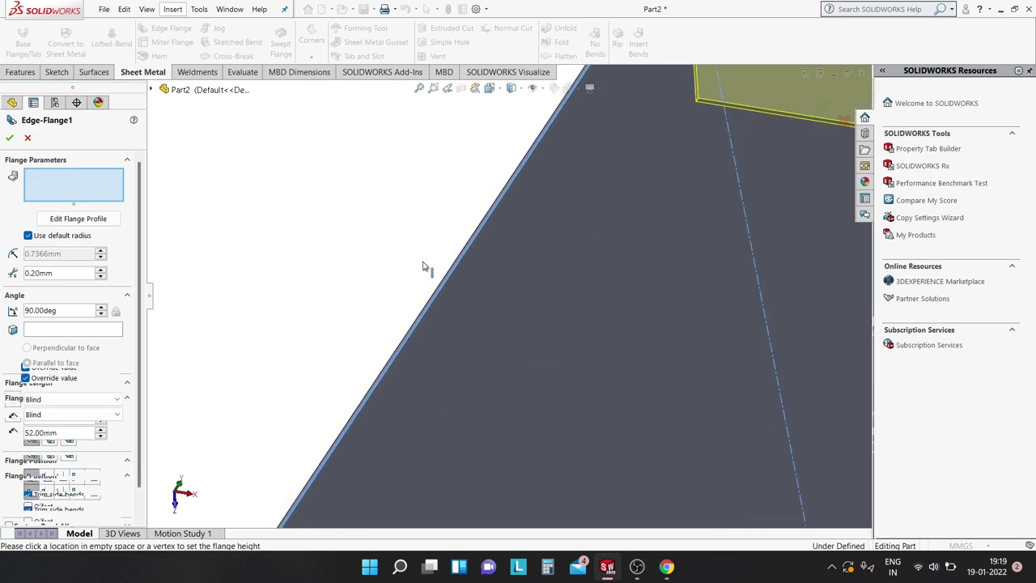
{"action": "scroll", "coordinate": [430, 287], "scroll_direction": "up", "scroll_amount": 1}
{"action": "scroll", "coordinate": [431, 291], "scroll_direction": "up", "scroll_amount": 2}
{"action": "scroll", "coordinate": [433, 293], "scroll_direction": "up", "scroll_amount": 3}
{"action": "scroll", "coordinate": [453, 323], "scroll_direction": "up", "scroll_amount": 3}
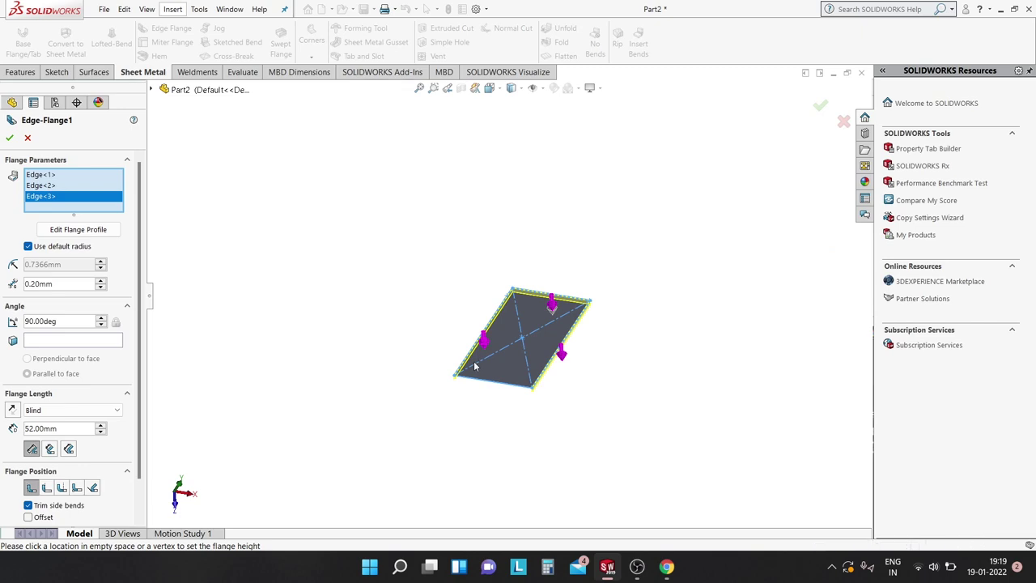
{"action": "middle_click_drag", "start_coordinate": [534, 453], "coordinate": [559, 504]}
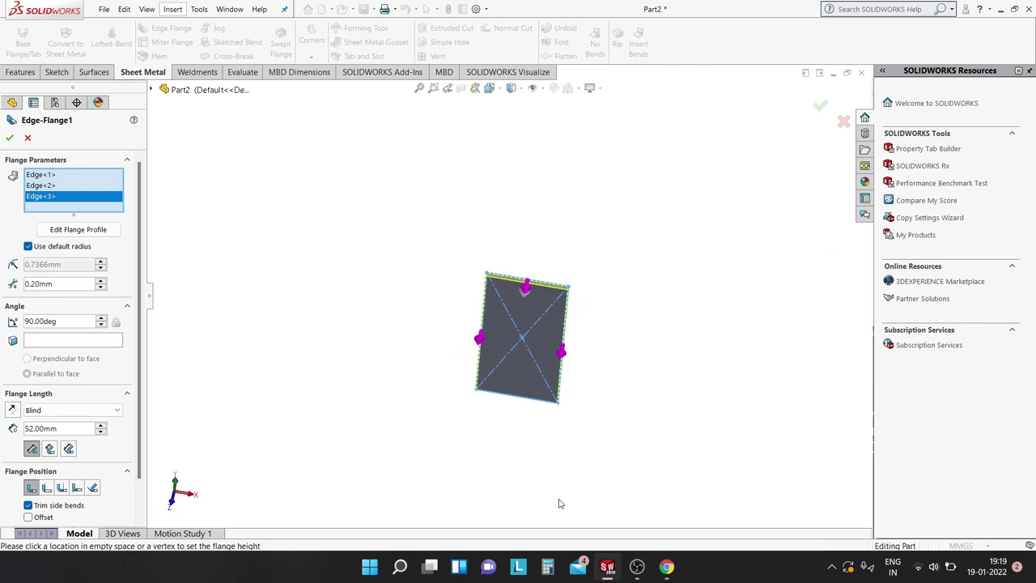
{"action": "left_click", "coordinate": [536, 402]}
{"action": "scroll", "coordinate": [546, 388], "scroll_direction": "down", "scroll_amount": 2}
{"action": "scroll", "coordinate": [510, 365], "scroll_direction": "down", "scroll_amount": 2}
{"action": "mouse_move", "coordinate": [501, 354]}
{"action": "middle_mouse_down"}
{"action": "mouse_move", "coordinate": [445, 337]}
{"action": "mouse_move", "coordinate": [418, 229]}
{"action": "mouse_move", "coordinate": [377, 296]}
{"action": "mouse_move", "coordinate": [465, 361]}
{"action": "mouse_move", "coordinate": [438, 348]}
{"action": "middle_mouse_up"}
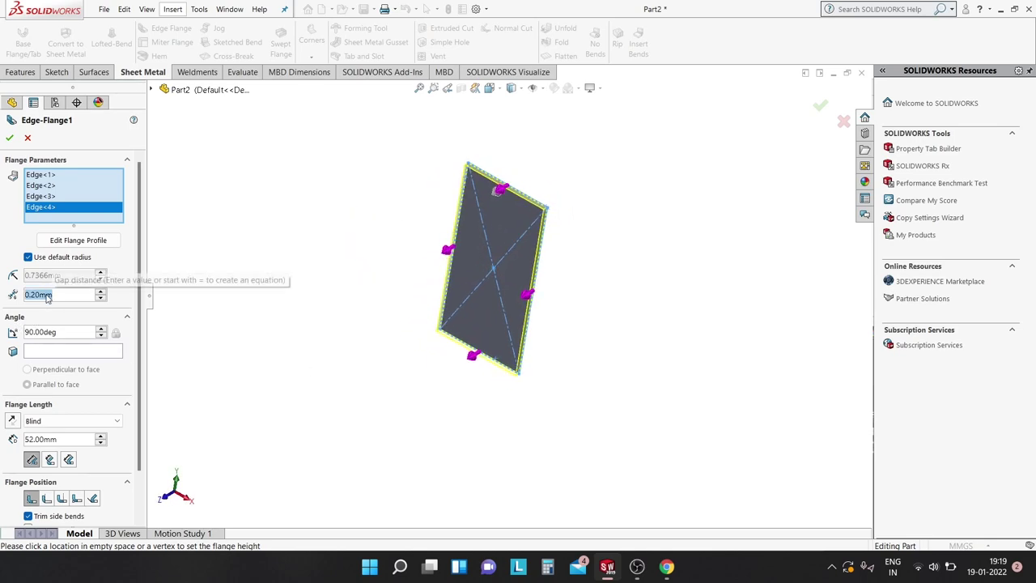
- Set a 400 mm flange length with 0.20 mm gap and confirm Edge-Flange1
{"action": "type", "text": "400"}
{"action": "key", "text": "Return"}
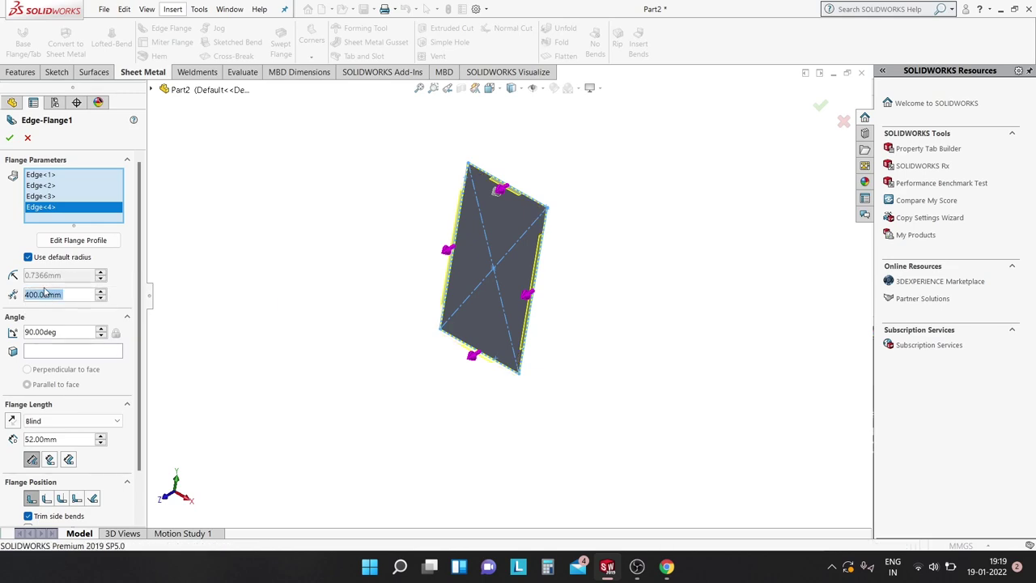
{"action": "type", "text": "2"}
{"action": "key", "text": "Return"}
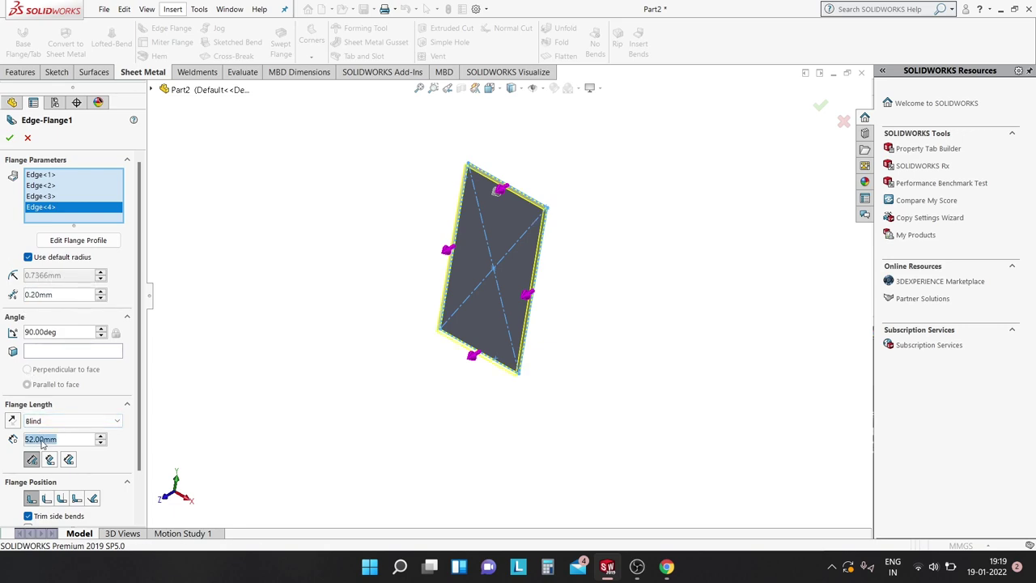
{"action": "type", "text": "400"}
{"action": "key", "text": "Return"}
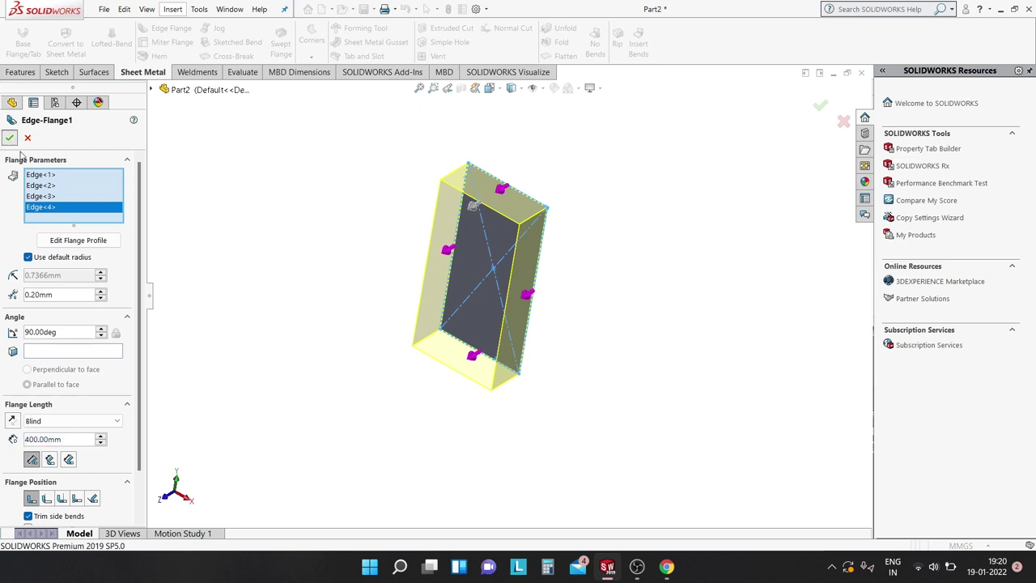
{"action": "key", "text": "Return"}
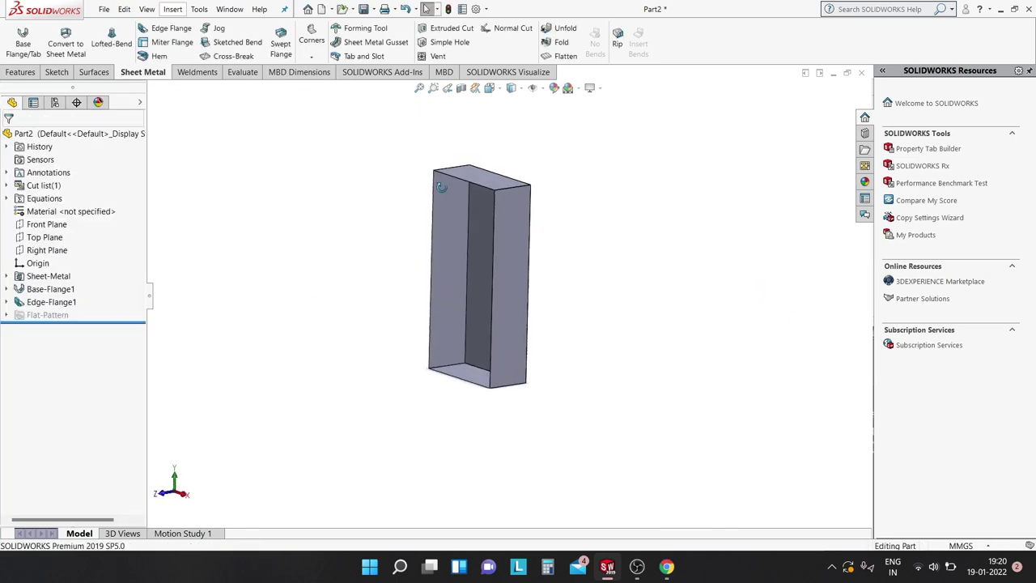
{"action": "middle_click_drag", "start_coordinate": [441, 187], "coordinate": [455, 209]}
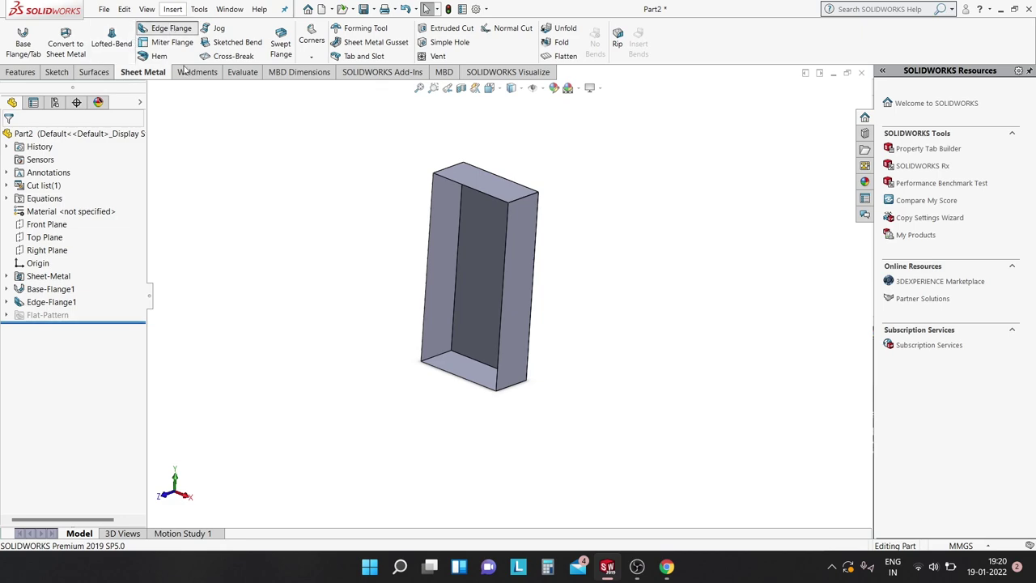
- Select the box's bottom and vertical rim edges for a new edge flange
{"action": "scroll", "coordinate": [497, 382], "scroll_direction": "down", "scroll_amount": 1}
{"action": "scroll", "coordinate": [510, 347], "scroll_direction": "down", "scroll_amount": 2}
{"action": "scroll", "coordinate": [546, 347], "scroll_direction": "down", "scroll_amount": 3}
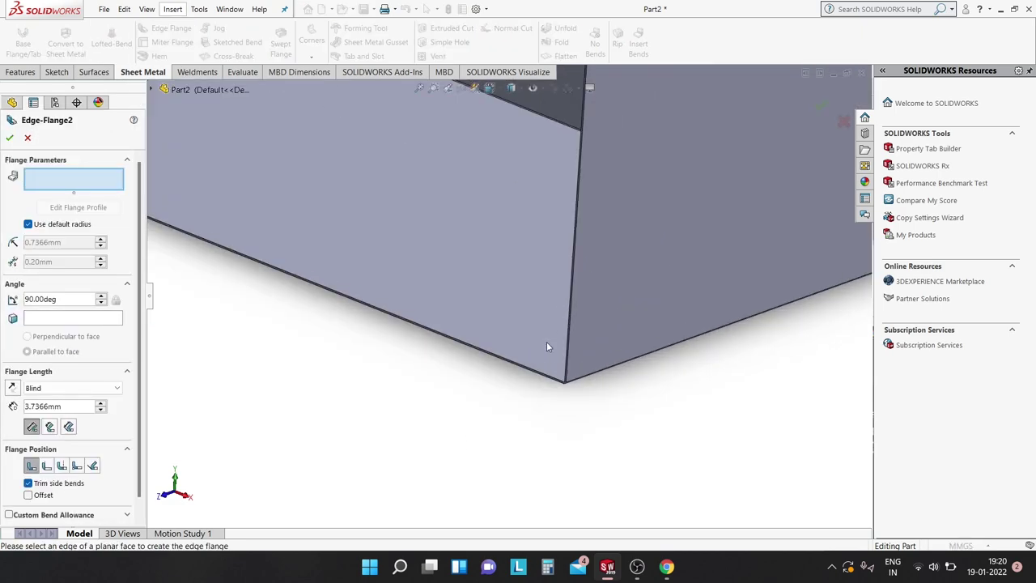
{"action": "scroll", "coordinate": [546, 367], "scroll_direction": "down", "scroll_amount": 2}
{"action": "left_click", "coordinate": [536, 352]}
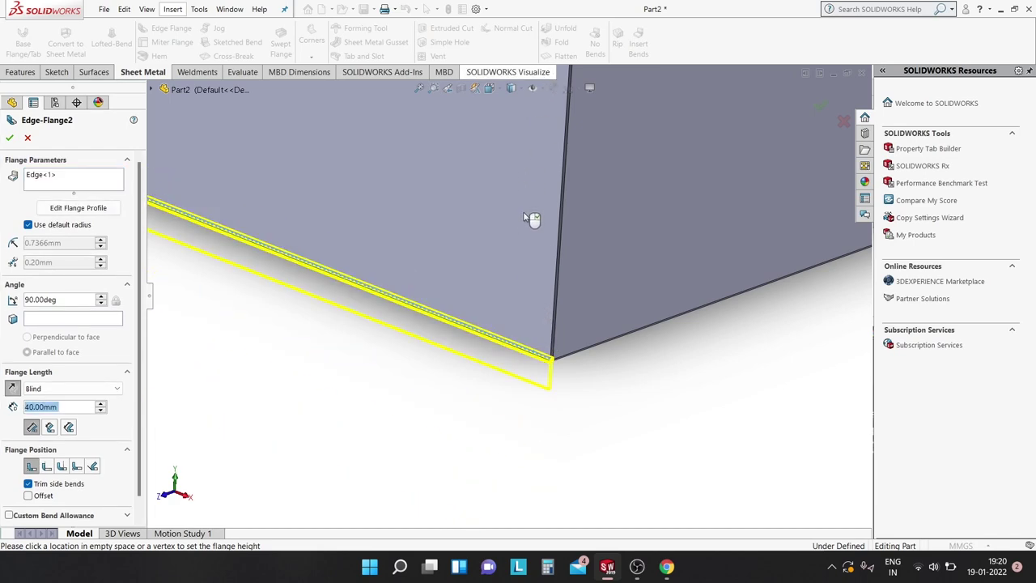
{"action": "scroll", "coordinate": [532, 219], "scroll_direction": "up", "scroll_amount": 2}
{"action": "scroll", "coordinate": [532, 219], "scroll_direction": "up", "scroll_amount": 1}
{"action": "scroll", "coordinate": [511, 219], "scroll_direction": "down", "scroll_amount": 2}
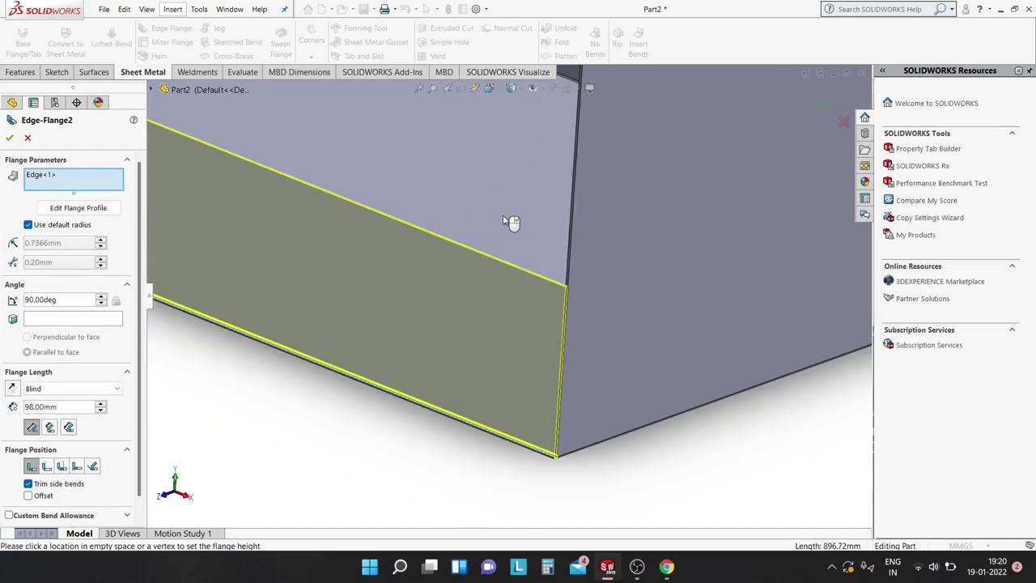
{"action": "scroll", "coordinate": [563, 287], "scroll_direction": "down", "scroll_amount": 2}
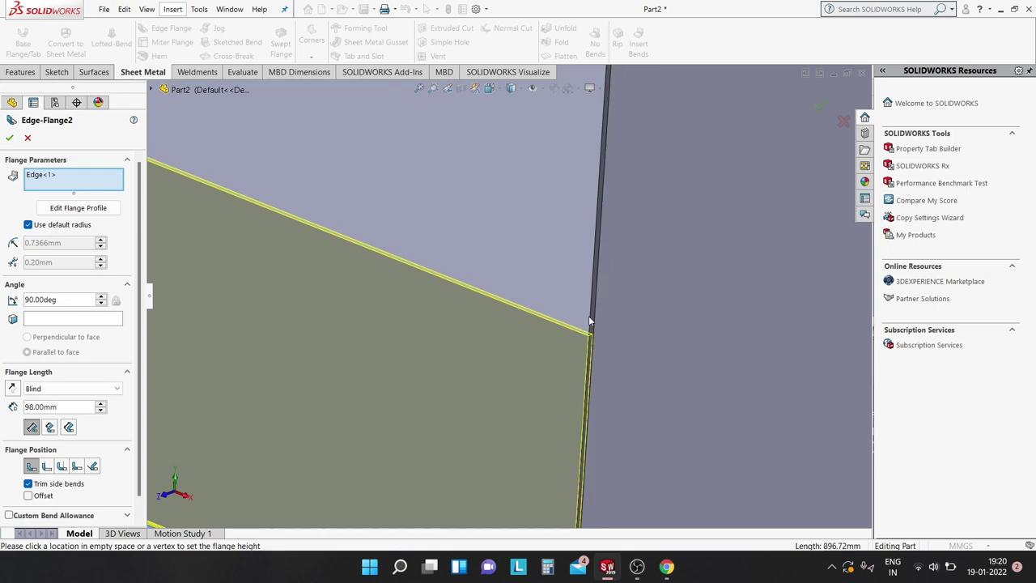
{"action": "left_click", "coordinate": [590, 316]}
{"action": "left_click", "coordinate": [569, 308]}
- Add the opposite side and top rim edges to the flange selection
{"action": "scroll", "coordinate": [562, 306], "scroll_direction": "up", "scroll_amount": 2}
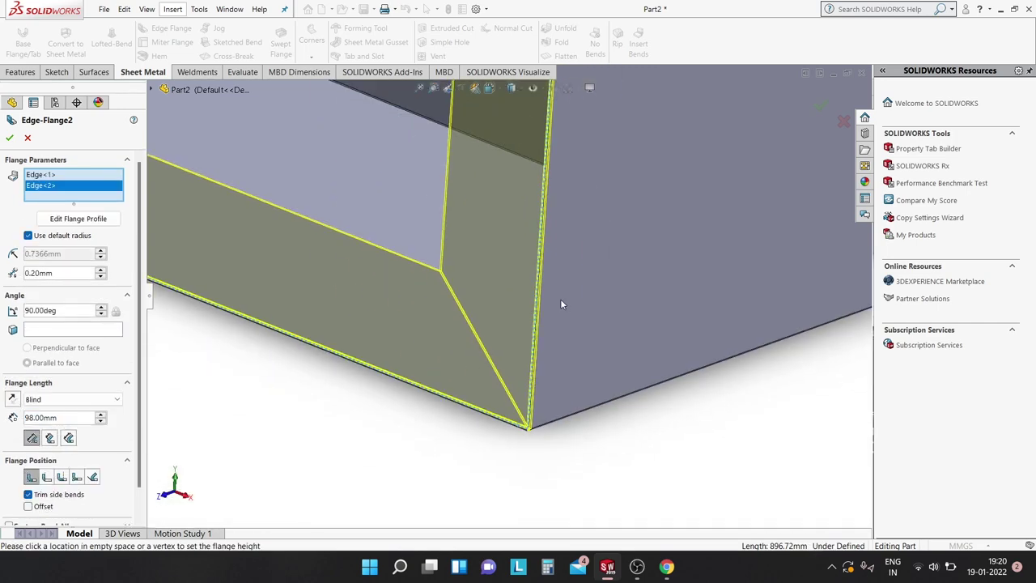
{"action": "scroll", "coordinate": [415, 203], "scroll_direction": "up", "scroll_amount": 2}
{"action": "scroll", "coordinate": [406, 184], "scroll_direction": "up", "scroll_amount": 1}
{"action": "scroll", "coordinate": [406, 184], "scroll_direction": "down", "scroll_amount": 1}
{"action": "scroll", "coordinate": [437, 242], "scroll_direction": "down", "scroll_amount": 2}
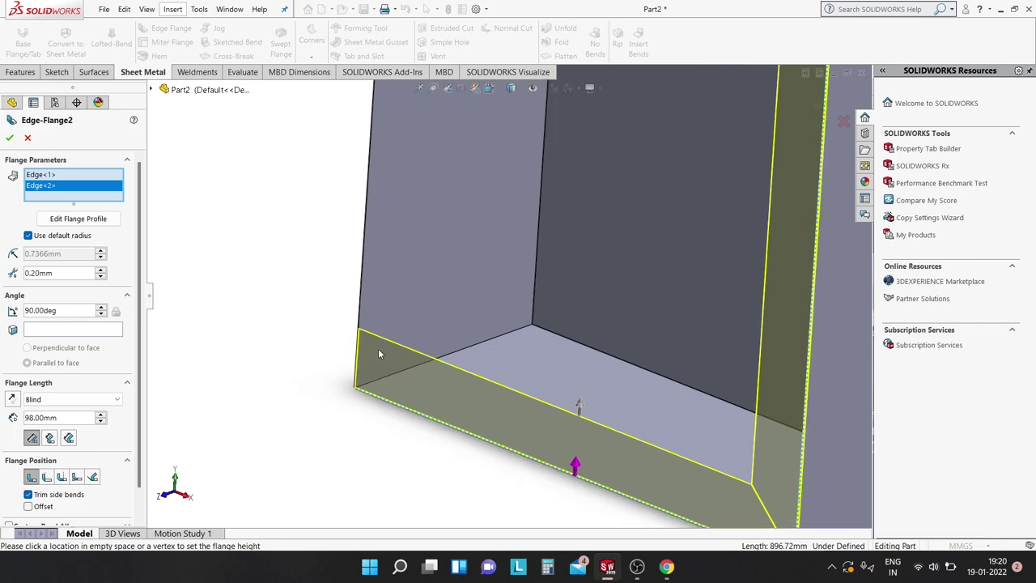
{"action": "scroll", "coordinate": [379, 348], "scroll_direction": "down", "scroll_amount": 1}
{"action": "scroll", "coordinate": [408, 280], "scroll_direction": "down", "scroll_amount": 1}
{"action": "left_click", "coordinate": [406, 308]}
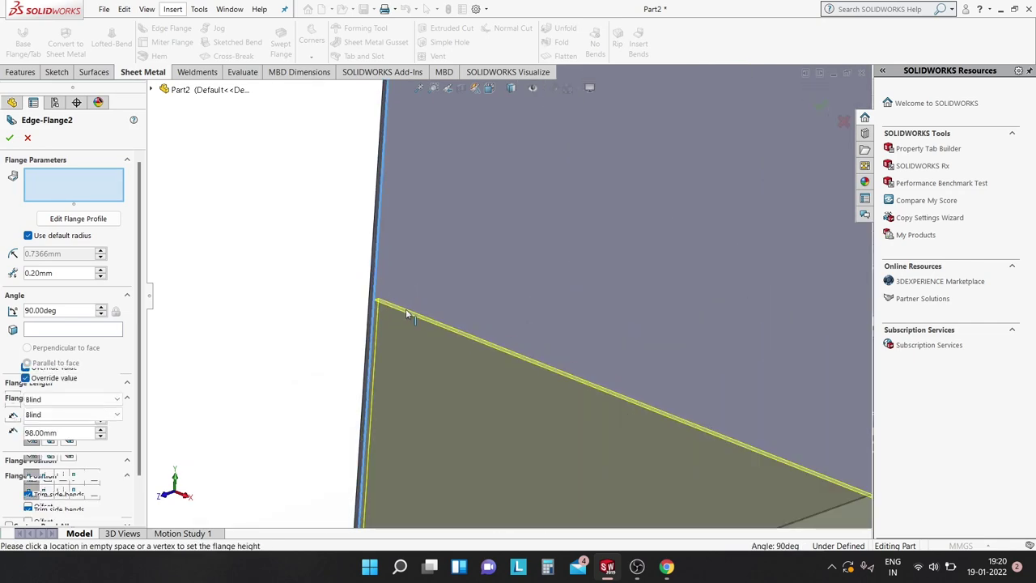
{"action": "scroll", "coordinate": [406, 309], "scroll_direction": "up", "scroll_amount": 1}
{"action": "scroll", "coordinate": [399, 303], "scroll_direction": "up", "scroll_amount": 2}
{"action": "scroll", "coordinate": [398, 303], "scroll_direction": "up", "scroll_amount": 2}
{"action": "scroll", "coordinate": [525, 116], "scroll_direction": "down", "scroll_amount": 1}
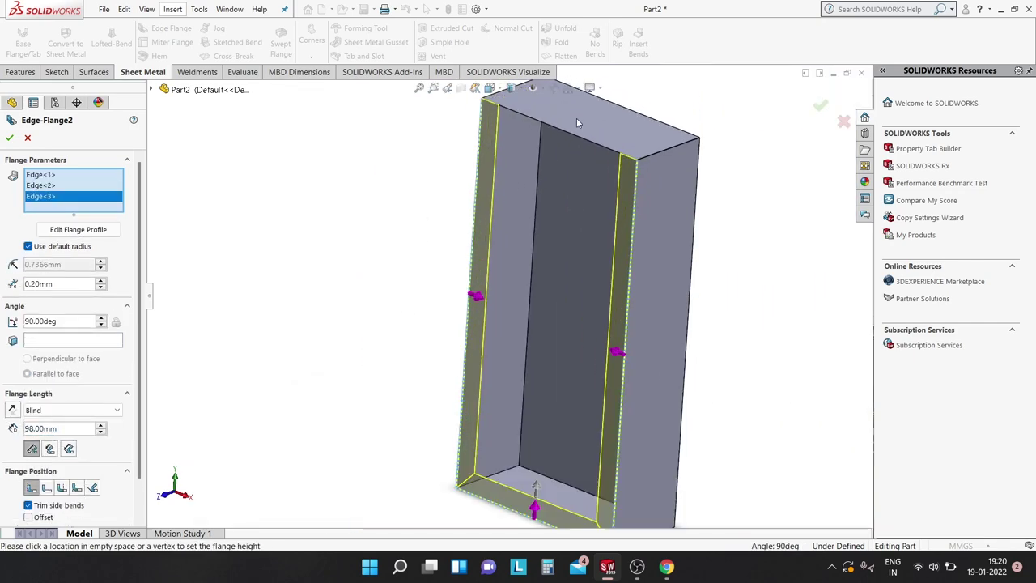
{"action": "scroll", "coordinate": [526, 122], "scroll_direction": "down", "scroll_amount": 2}
{"action": "scroll", "coordinate": [525, 143], "scroll_direction": "down", "scroll_amount": 2}
{"action": "scroll", "coordinate": [518, 154], "scroll_direction": "down", "scroll_amount": 1}
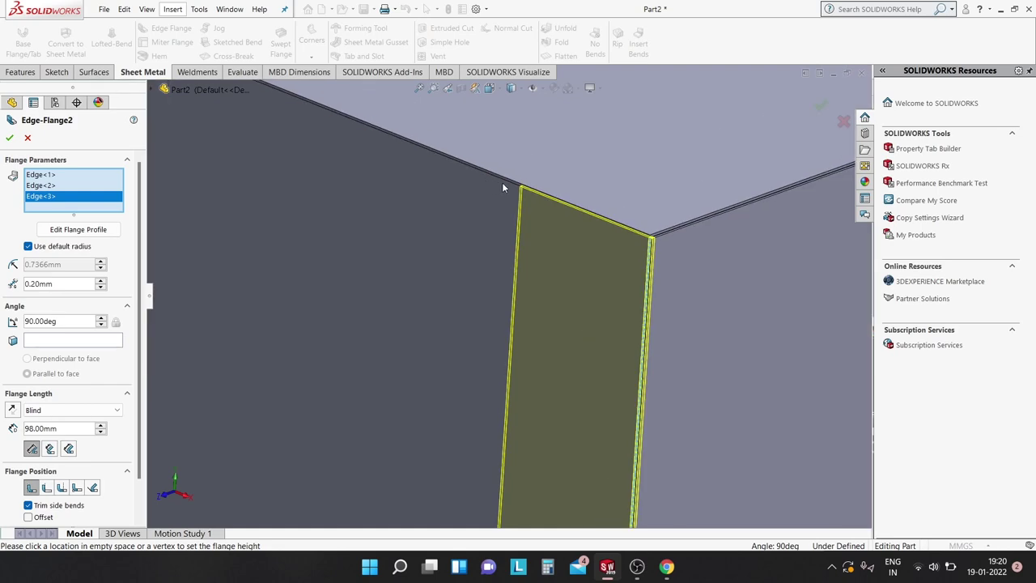
{"action": "scroll", "coordinate": [502, 182], "scroll_direction": "down", "scroll_amount": 2}
{"action": "left_click", "coordinate": [520, 234]}
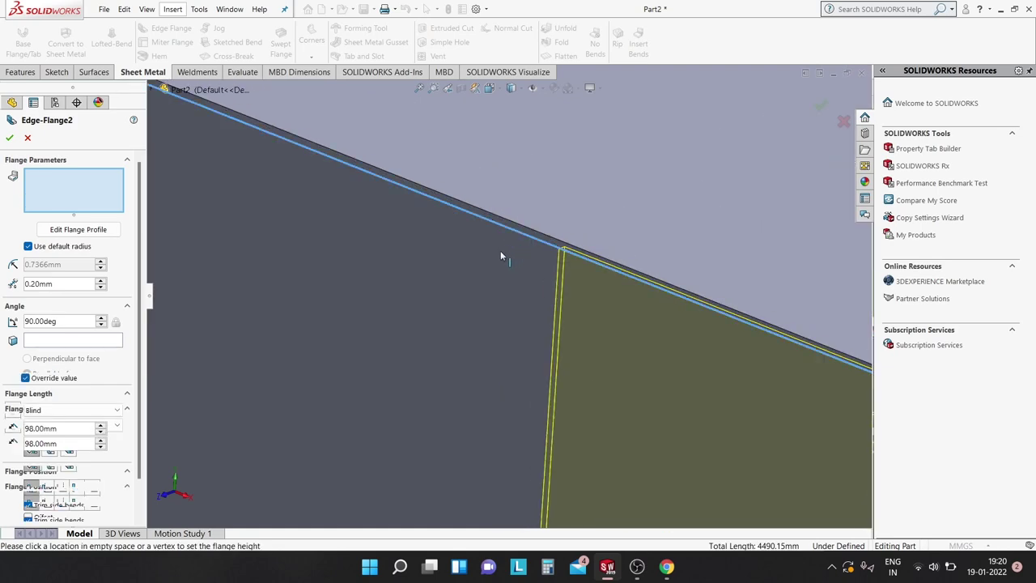
{"action": "scroll", "coordinate": [470, 234], "scroll_direction": "up", "scroll_amount": 2}
{"action": "scroll", "coordinate": [524, 190], "scroll_direction": "up", "scroll_amount": 1}
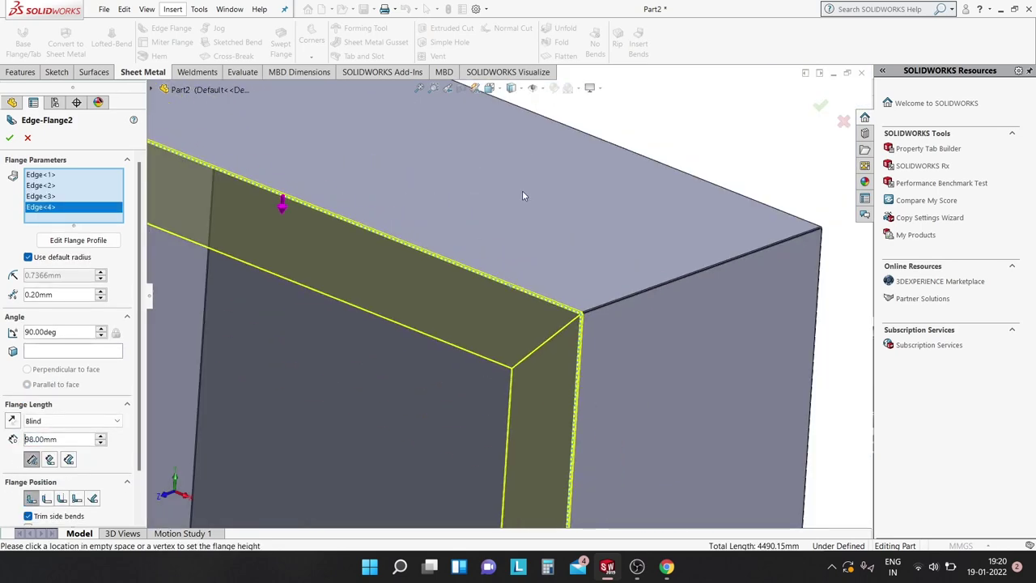
{"action": "scroll", "coordinate": [522, 190], "scroll_direction": "up", "scroll_amount": 1}
{"action": "scroll", "coordinate": [481, 210], "scroll_direction": "up", "scroll_amount": 1}
{"action": "scroll", "coordinate": [476, 258], "scroll_direction": "up", "scroll_amount": 2}
{"action": "scroll", "coordinate": [475, 266], "scroll_direction": "up", "scroll_amount": 1}
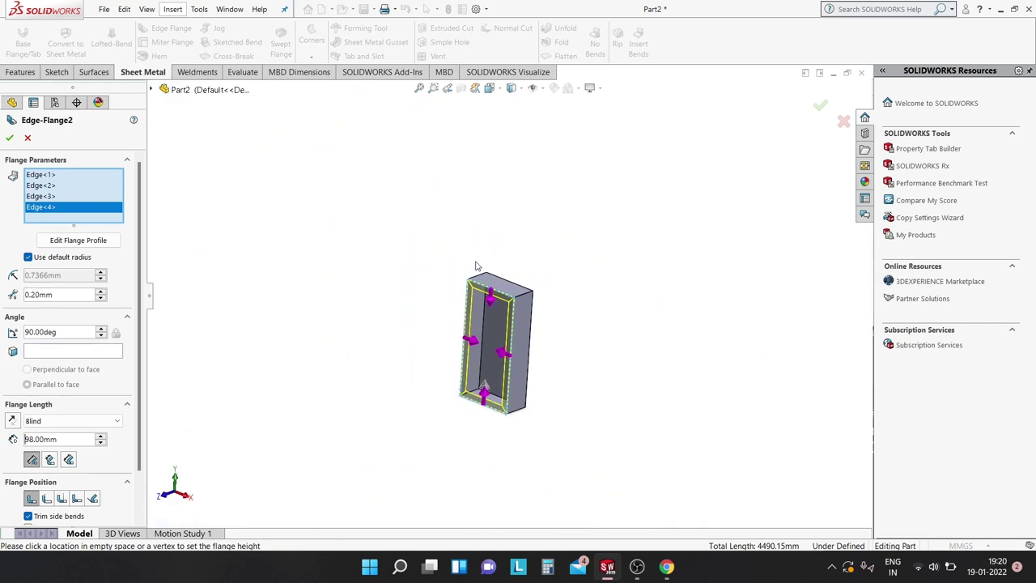
{"action": "scroll", "coordinate": [486, 283], "scroll_direction": "up", "scroll_amount": 1}
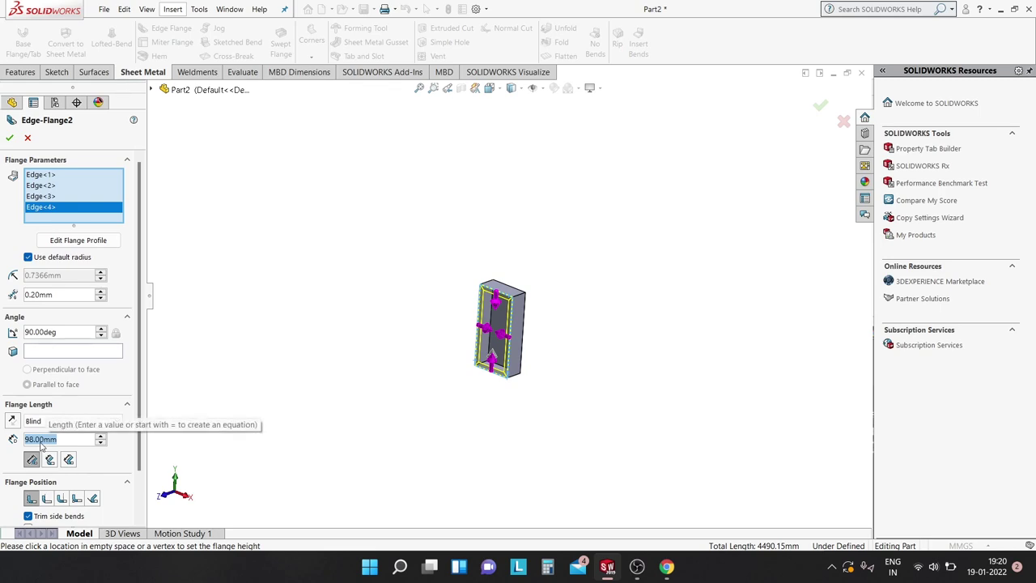
- Set the flange length to 50 mm and accept Edge-Flange2
{"action": "type", "text": "50"}
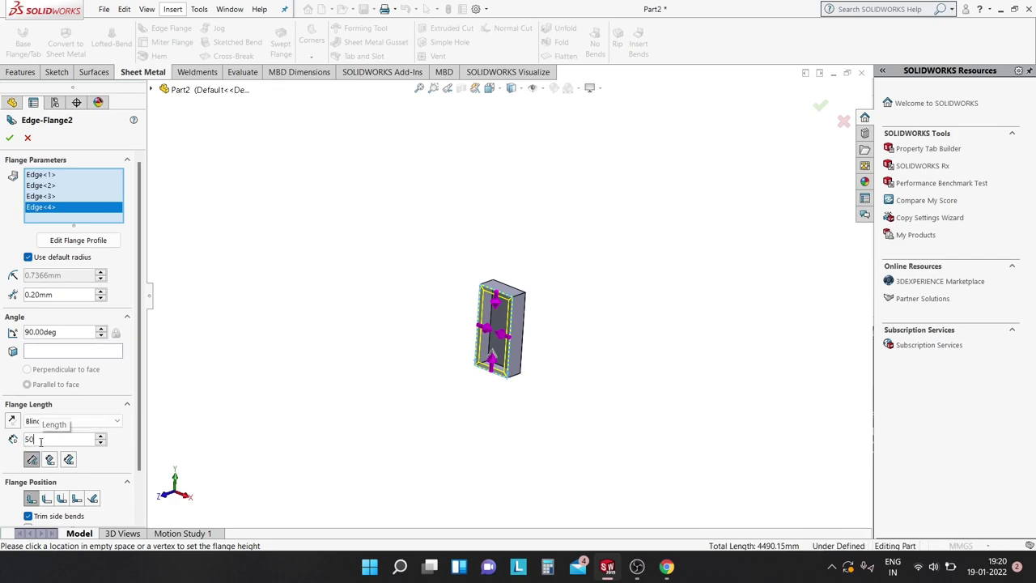
{"action": "key", "text": "Return"}
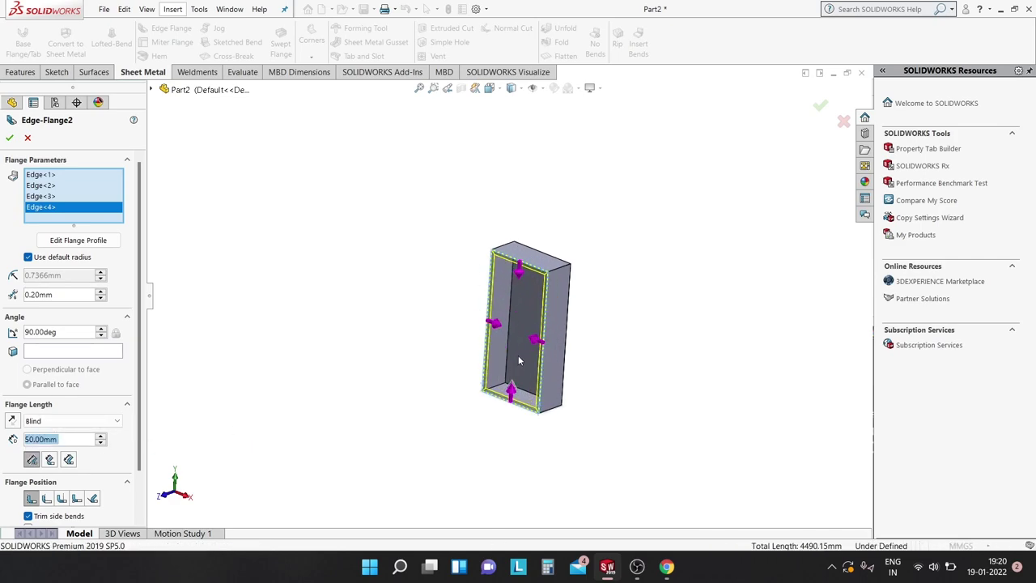
{"action": "scroll", "coordinate": [494, 324], "scroll_direction": "down", "scroll_amount": 5}
{"action": "middle_click_drag", "start_coordinate": [484, 283], "coordinate": [470, 291]}
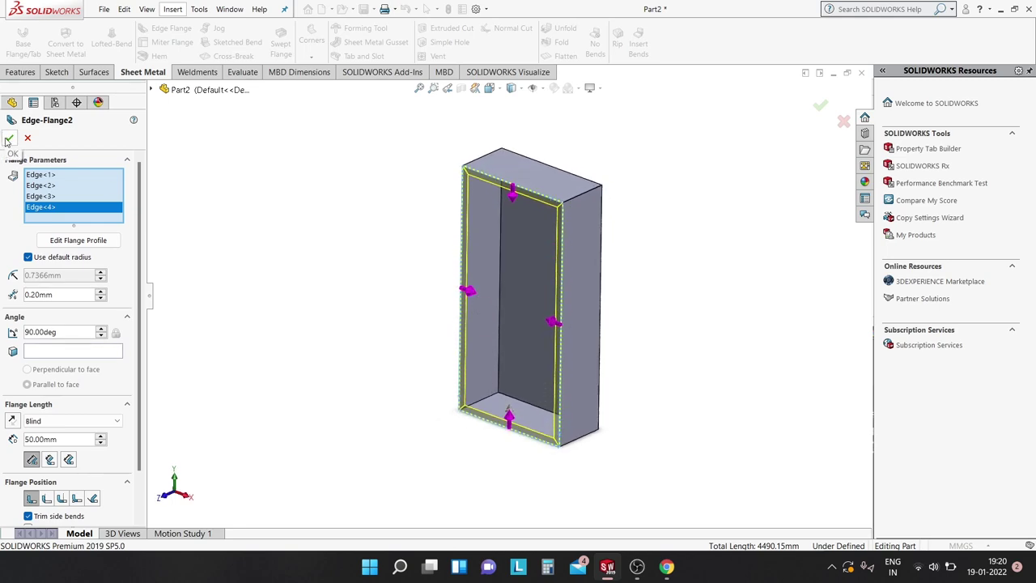
{"action": "left_click", "coordinate": [8, 141]}
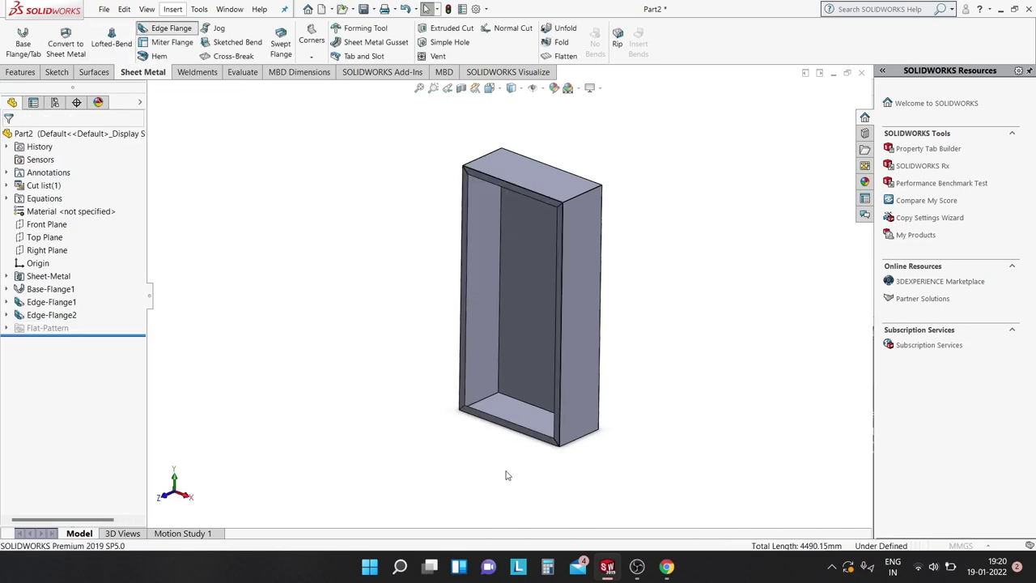
- Start a third edge flange on the lip's inner bottom edge, about 75.74 mm long
{"action": "key", "text": "Return"}
{"action": "scroll", "coordinate": [559, 404], "scroll_direction": "down", "scroll_amount": 2}
{"action": "scroll", "coordinate": [565, 374], "scroll_direction": "down", "scroll_amount": 3}
{"action": "scroll", "coordinate": [577, 417], "scroll_direction": "down", "scroll_amount": 3}
{"action": "scroll", "coordinate": [576, 355], "scroll_direction": "down", "scroll_amount": 2}
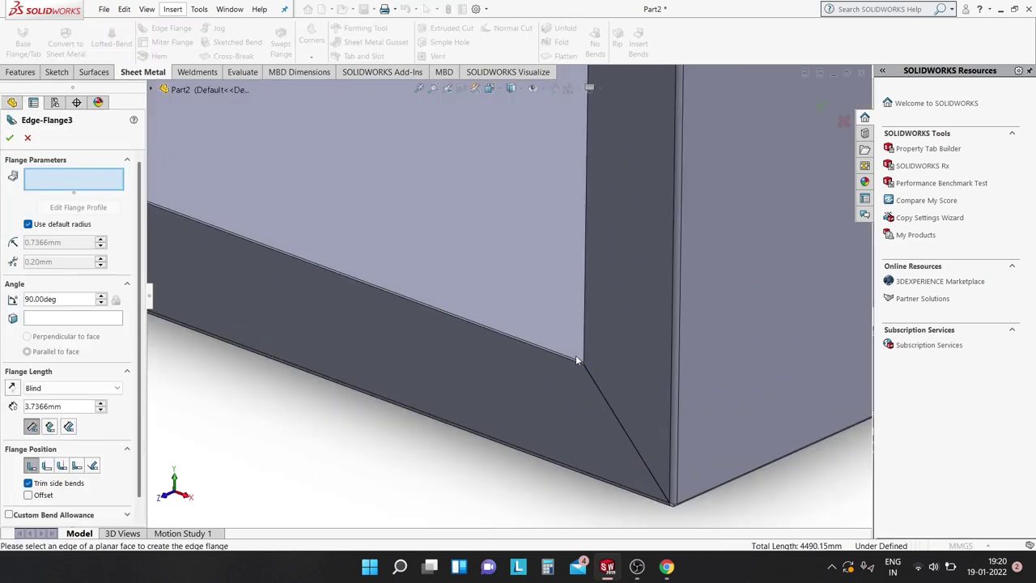
{"action": "scroll", "coordinate": [576, 358], "scroll_direction": "down", "scroll_amount": 2}
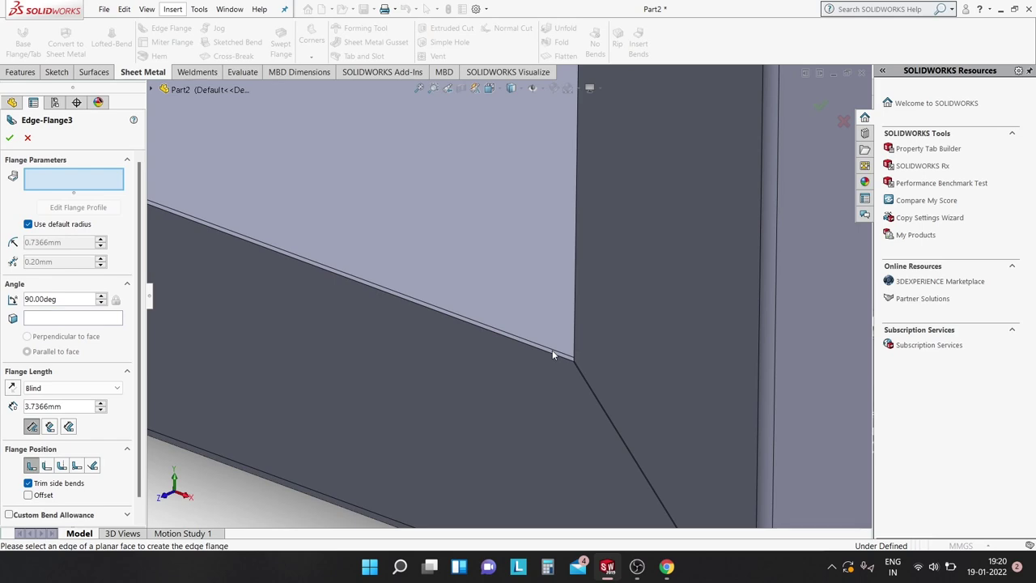
{"action": "left_click", "coordinate": [554, 352]}
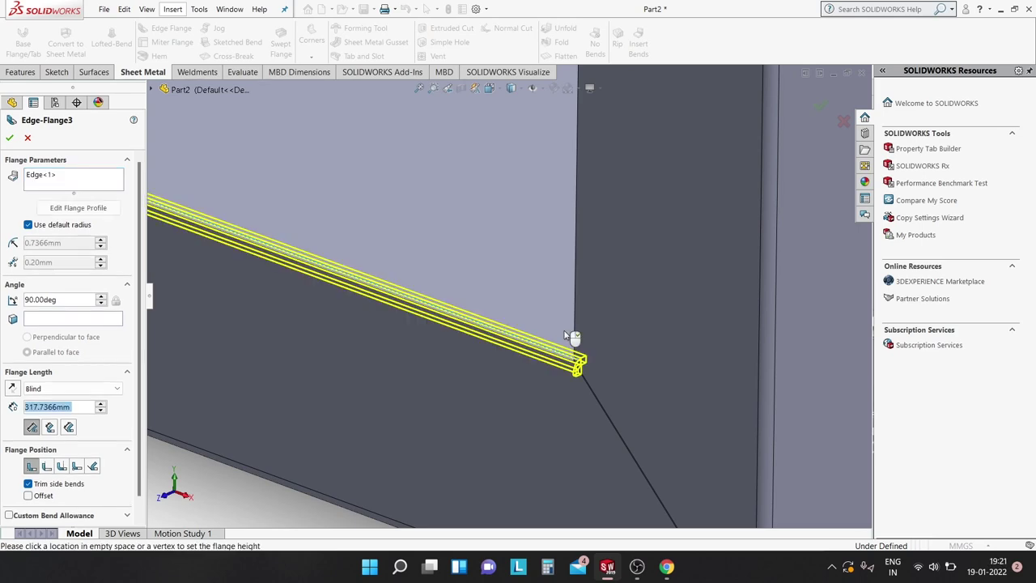
{"action": "scroll", "coordinate": [566, 339], "scroll_direction": "up", "scroll_amount": 2}
{"action": "scroll", "coordinate": [556, 340], "scroll_direction": "up", "scroll_amount": 3}
{"action": "scroll", "coordinate": [551, 317], "scroll_direction": "up", "scroll_amount": 2}
{"action": "scroll", "coordinate": [548, 313], "scroll_direction": "up", "scroll_amount": 2}
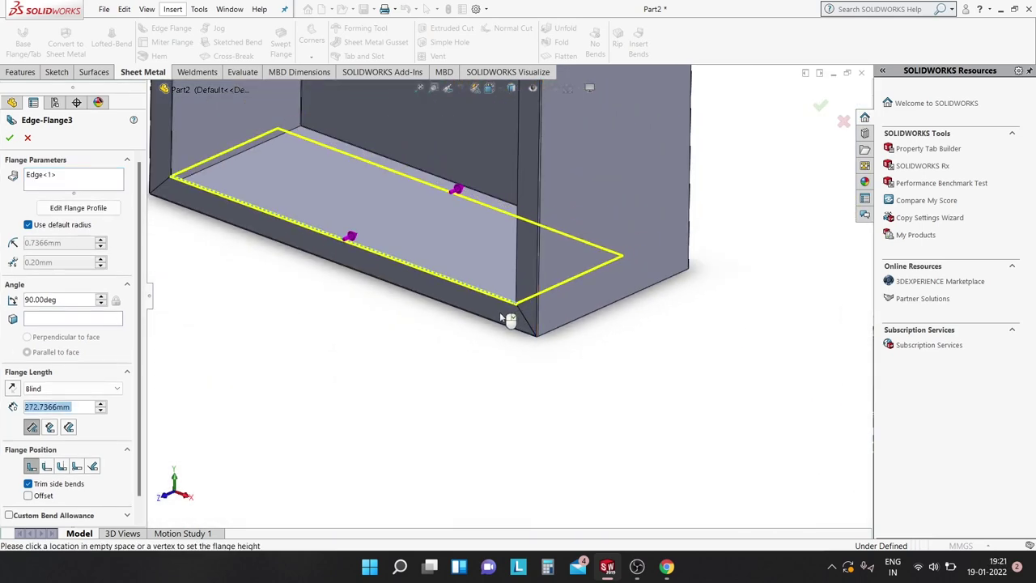
{"action": "left_click", "coordinate": [431, 349]}
- Add the vertical and top lip edges to the flange
{"action": "scroll", "coordinate": [150, 148], "scroll_direction": "down", "scroll_amount": 2}
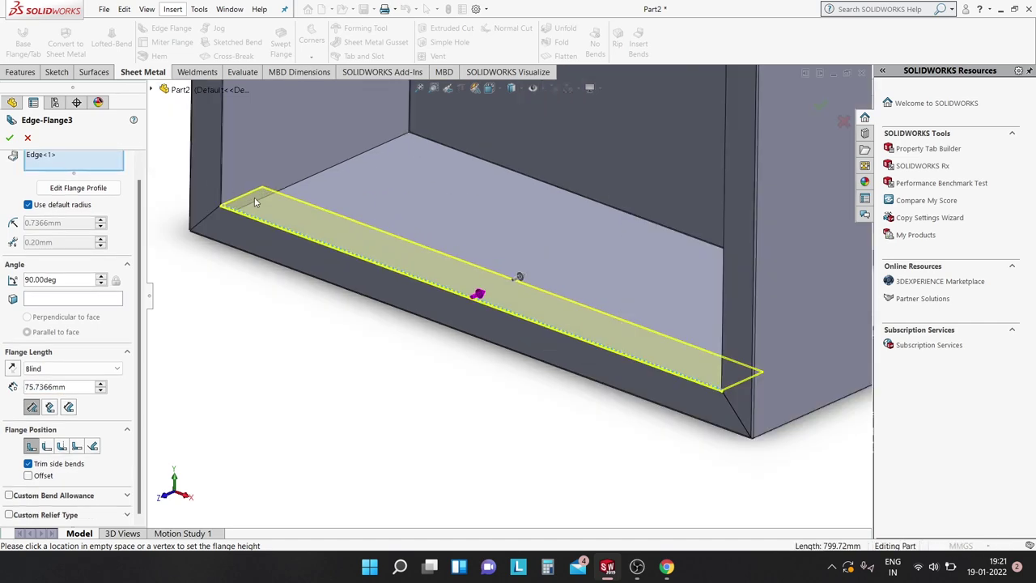
{"action": "scroll", "coordinate": [267, 212], "scroll_direction": "down", "scroll_amount": 2}
{"action": "scroll", "coordinate": [267, 231], "scroll_direction": "down", "scroll_amount": 1}
{"action": "left_click", "coordinate": [283, 245]}
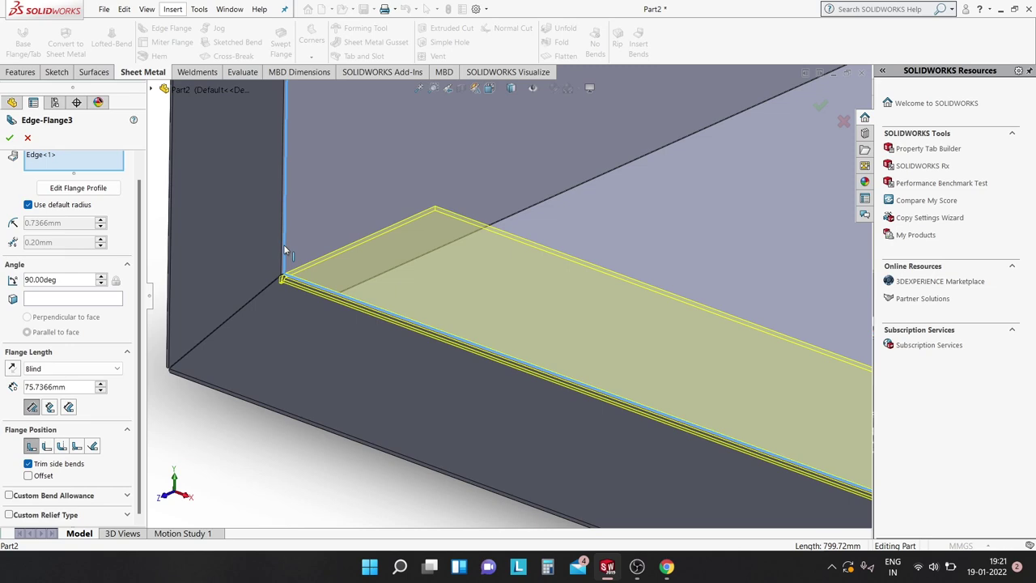
{"action": "middle_click_drag", "start_coordinate": [324, 230], "coordinate": [436, 216]}
{"action": "scroll", "coordinate": [439, 215], "scroll_direction": "up", "scroll_amount": 3}
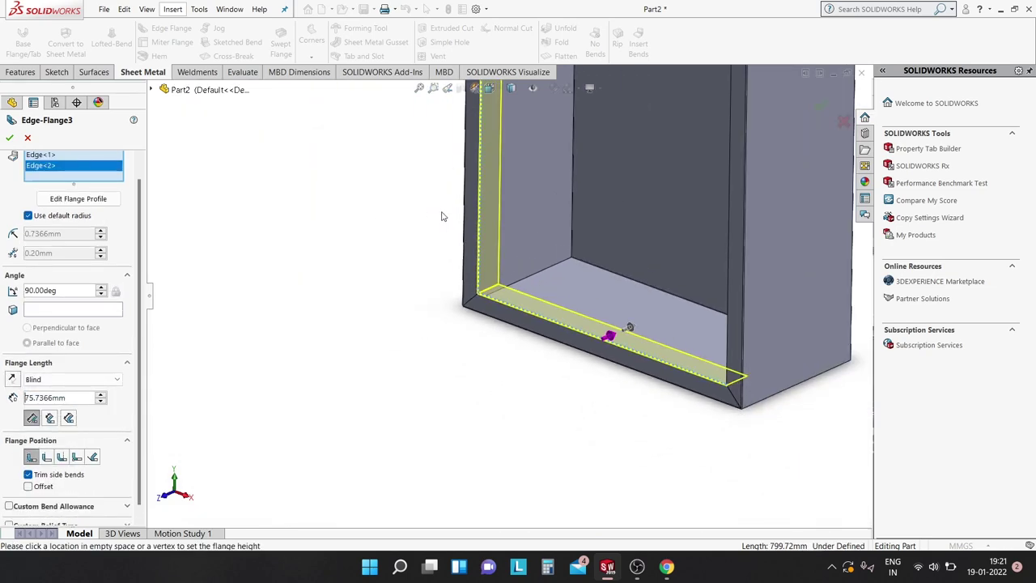
{"action": "scroll", "coordinate": [445, 191], "scroll_direction": "up", "scroll_amount": 2}
{"action": "scroll", "coordinate": [444, 189], "scroll_direction": "up", "scroll_amount": 3}
{"action": "scroll", "coordinate": [599, 312], "scroll_direction": "down", "scroll_amount": 3}
{"action": "scroll", "coordinate": [492, 222], "scroll_direction": "down", "scroll_amount": 2}
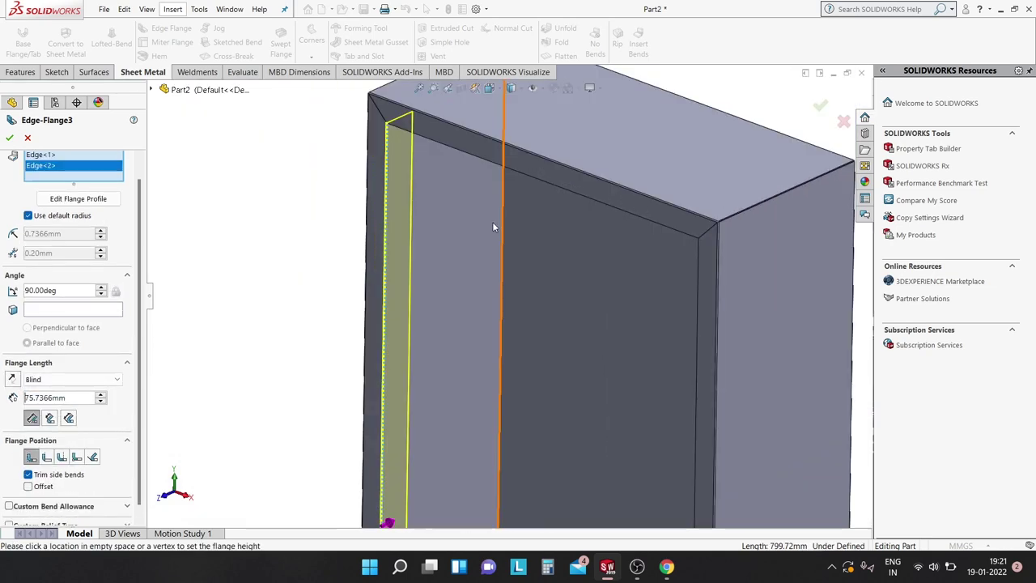
{"action": "scroll", "coordinate": [441, 151], "scroll_direction": "down", "scroll_amount": 2}
{"action": "scroll", "coordinate": [458, 170], "scroll_direction": "down", "scroll_amount": 2}
{"action": "scroll", "coordinate": [466, 97], "scroll_direction": "down", "scroll_amount": 2}
{"action": "middle_click_drag", "start_coordinate": [467, 97], "coordinate": [417, 162]}
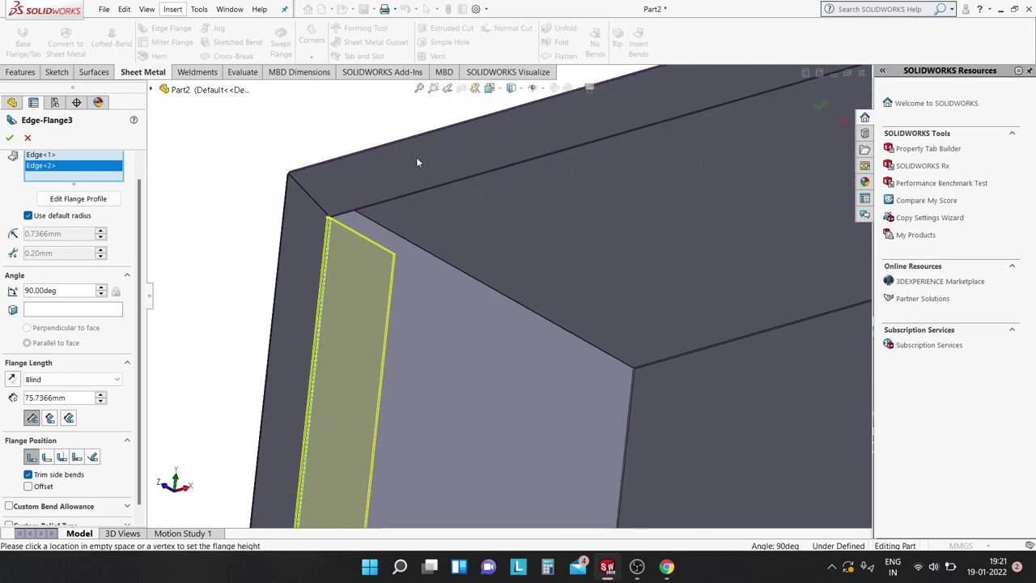
{"action": "left_click", "coordinate": [429, 190]}
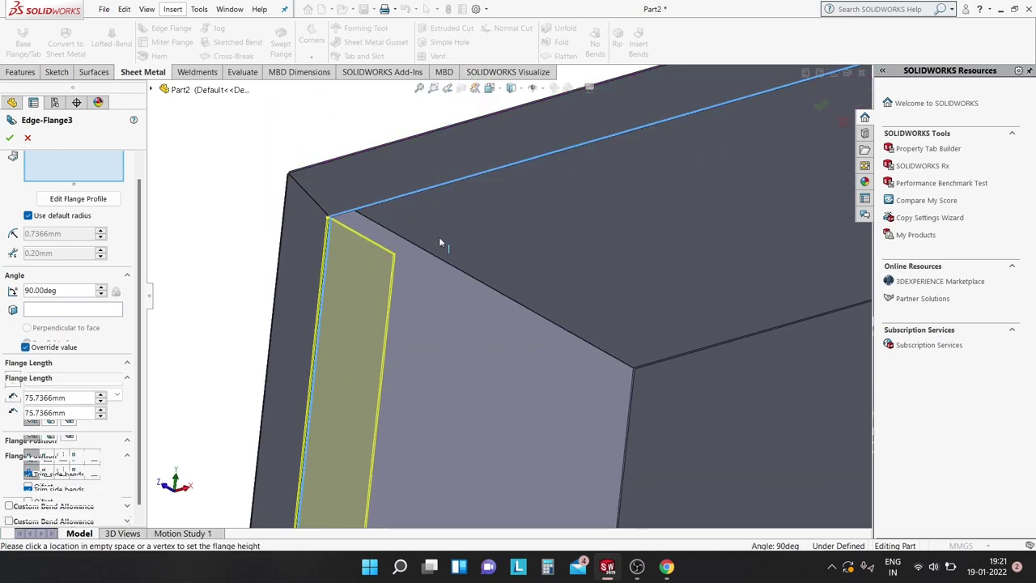
- Add the fourth inner lip edge and select the flange length value for editing
{"action": "scroll", "coordinate": [442, 280], "scroll_direction": "up", "scroll_amount": 3}
{"action": "scroll", "coordinate": [441, 279], "scroll_direction": "up", "scroll_amount": 2}
{"action": "mouse_move", "coordinate": [456, 296]}
{"action": "middle_mouse_down"}
{"action": "mouse_move", "coordinate": [564, 352]}
{"action": "mouse_move", "coordinate": [594, 412]}
{"action": "mouse_move", "coordinate": [777, 371]}
{"action": "mouse_move", "coordinate": [677, 348]}
{"action": "mouse_move", "coordinate": [529, 337]}
{"action": "middle_mouse_up"}
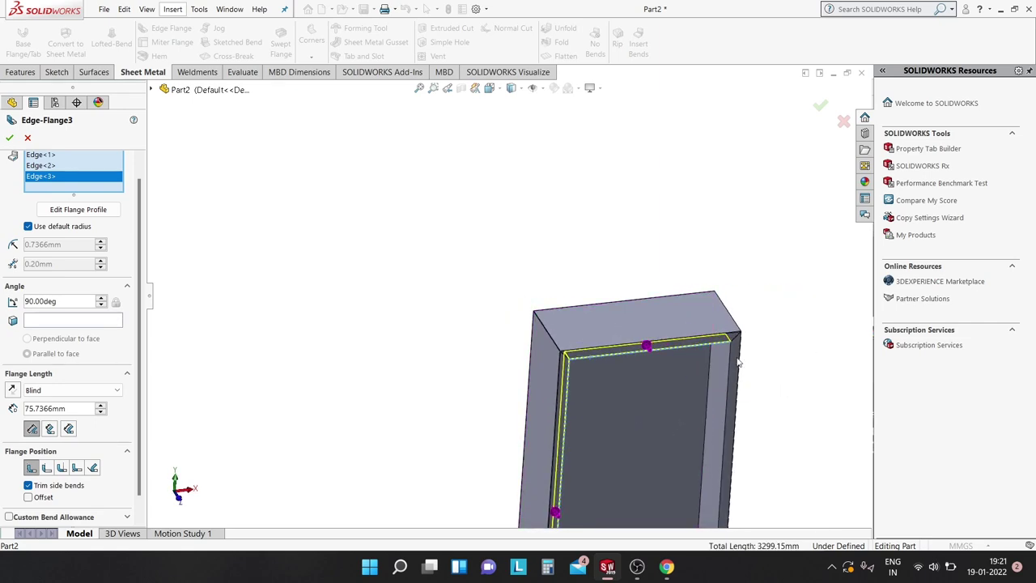
{"action": "scroll", "coordinate": [529, 338], "scroll_direction": "down", "scroll_amount": 3}
{"action": "scroll", "coordinate": [830, 325], "scroll_direction": "down", "scroll_amount": 3}
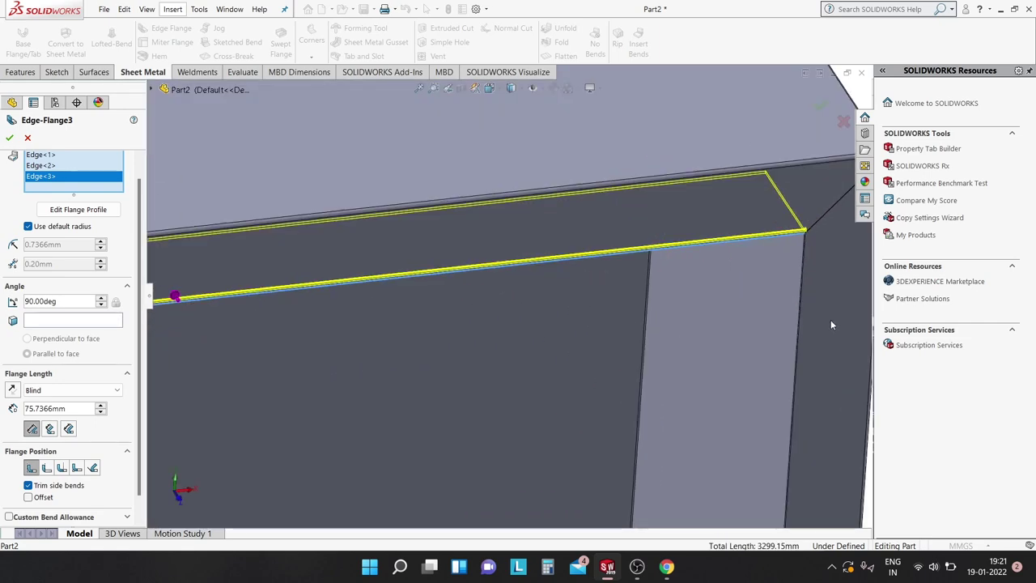
{"action": "left_click", "coordinate": [801, 262]}
{"action": "scroll", "coordinate": [667, 258], "scroll_direction": "up", "scroll_amount": 3}
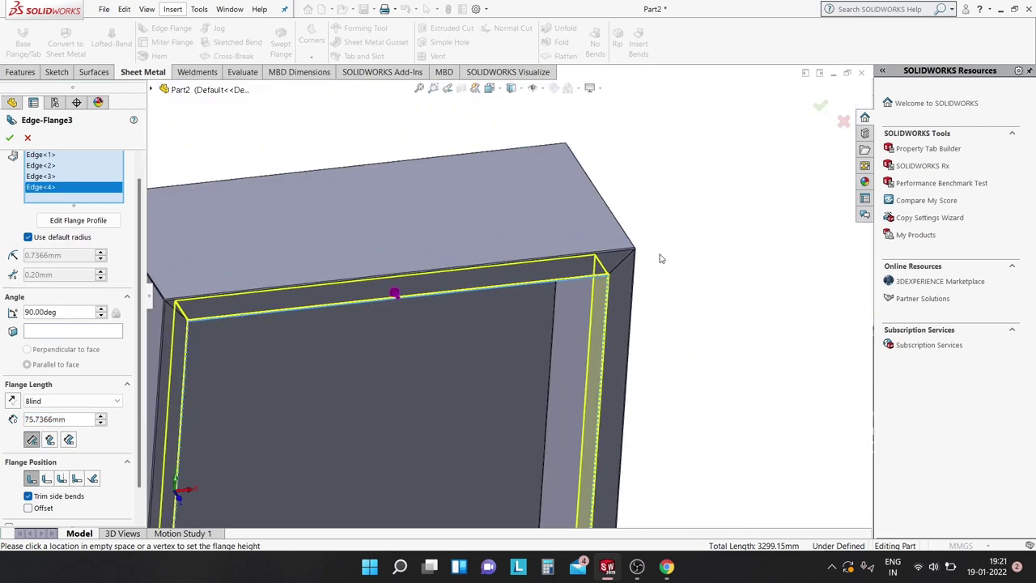
{"action": "scroll", "coordinate": [666, 257], "scroll_direction": "up", "scroll_amount": 3}
{"action": "scroll", "coordinate": [567, 243], "scroll_direction": "up", "scroll_amount": 2}
{"action": "mouse_move", "coordinate": [572, 248]}
{"action": "middle_mouse_down"}
{"action": "mouse_move", "coordinate": [521, 211]}
{"action": "mouse_move", "coordinate": [469, 241]}
{"action": "mouse_move", "coordinate": [454, 267]}
{"action": "middle_mouse_up"}
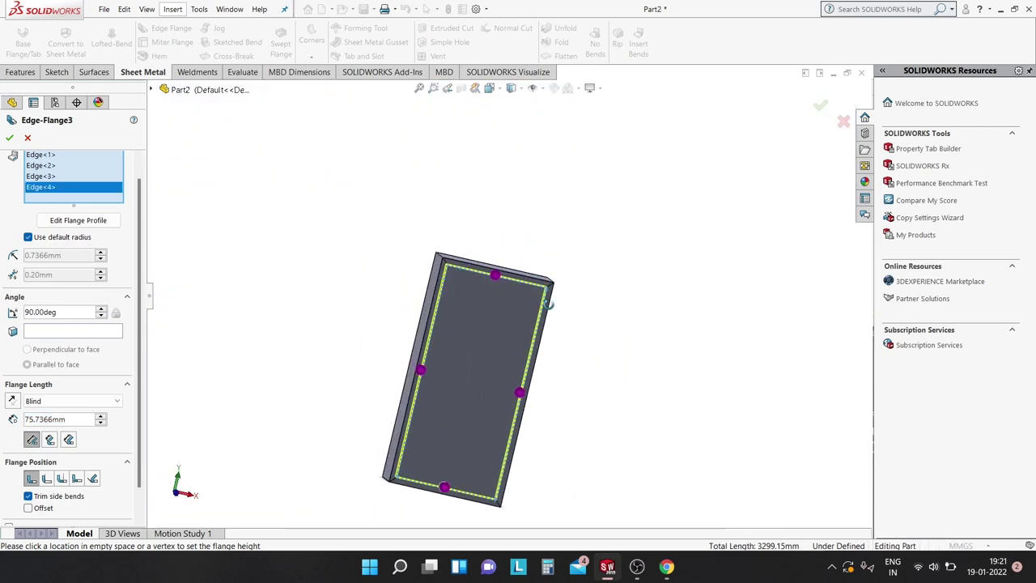
{"action": "double_click", "coordinate": [40, 420]}
- Set Edge-Flange3's length to 20 mm, accept it, and inspect the box's bottom corner
{"action": "type", "text": "20.00mm"}
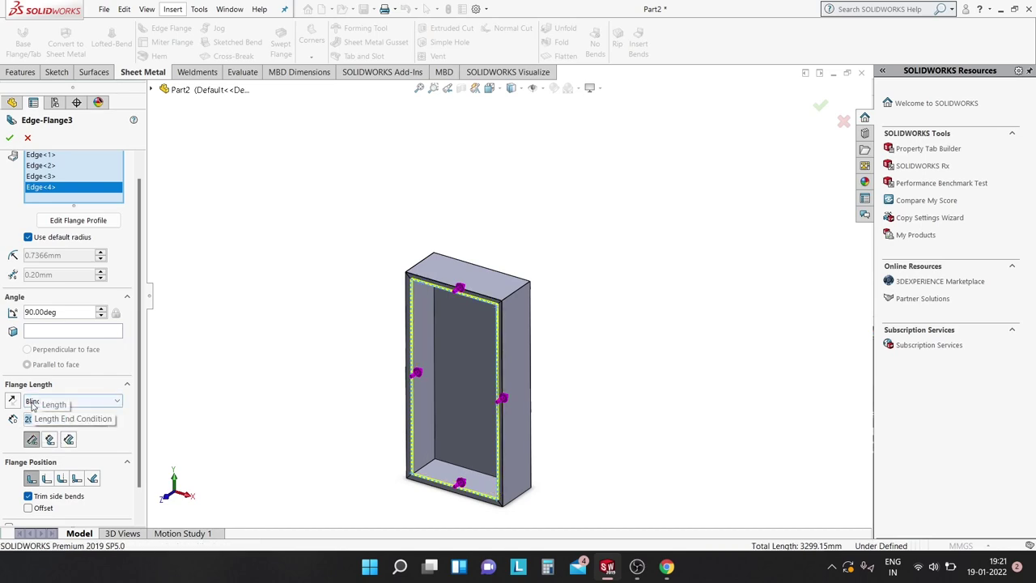
{"action": "scroll", "coordinate": [455, 518], "scroll_direction": "down", "scroll_amount": 2}
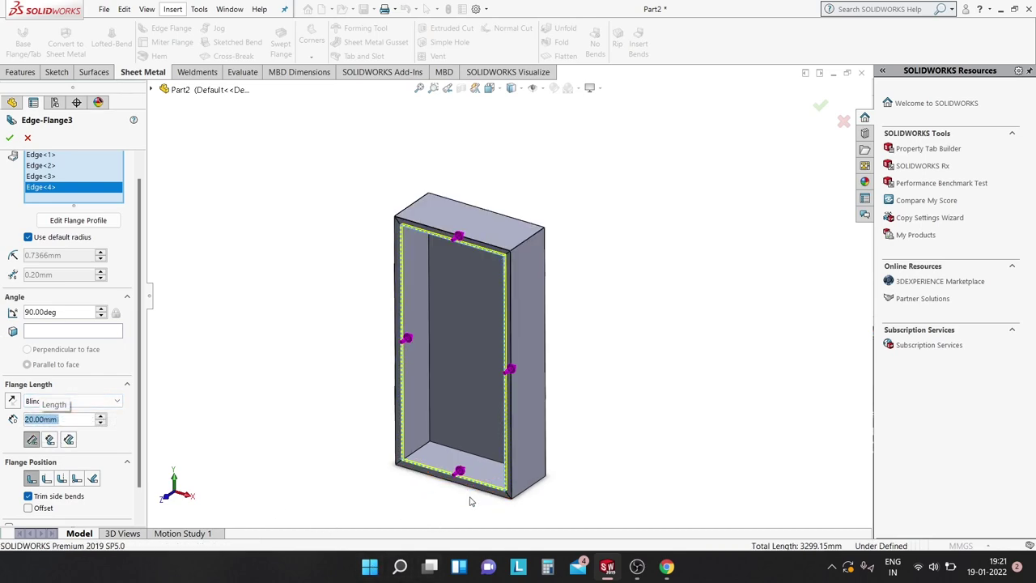
{"action": "scroll", "coordinate": [472, 501], "scroll_direction": "down", "scroll_amount": 3}
{"action": "scroll", "coordinate": [458, 471], "scroll_direction": "down", "scroll_amount": 3}
{"action": "scroll", "coordinate": [595, 402], "scroll_direction": "down", "scroll_amount": 3}
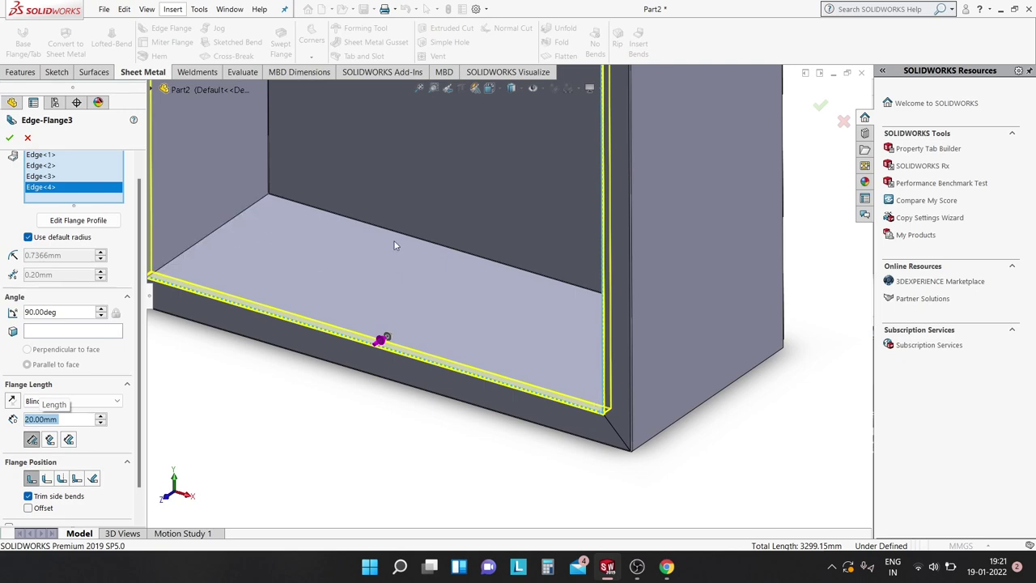
{"action": "mouse_move", "coordinate": [399, 250]}
{"action": "middle_mouse_down"}
{"action": "mouse_move", "coordinate": [379, 275]}
{"action": "mouse_move", "coordinate": [393, 254]}
{"action": "middle_mouse_up"}
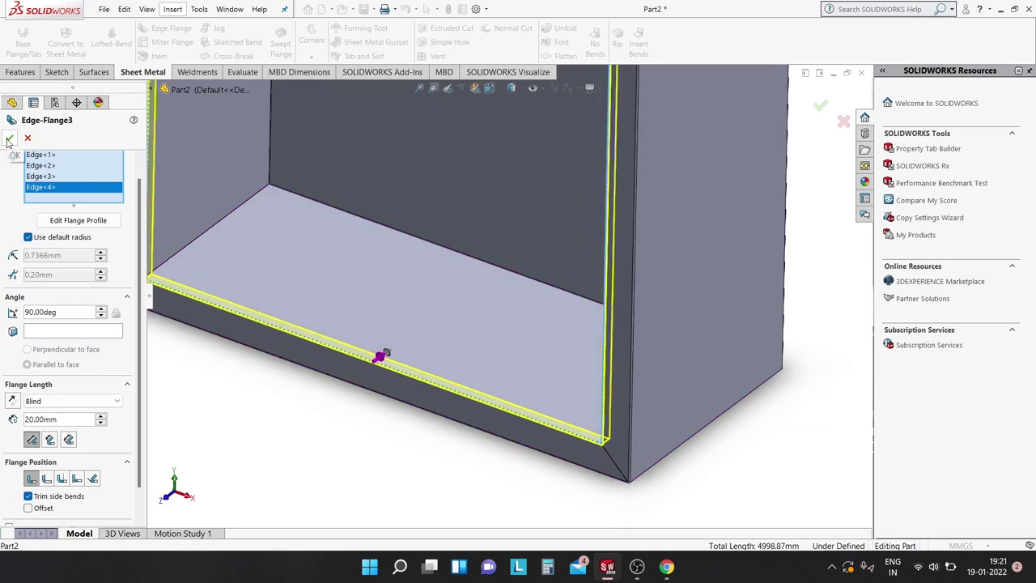
{"action": "left_click", "coordinate": [8, 140]}
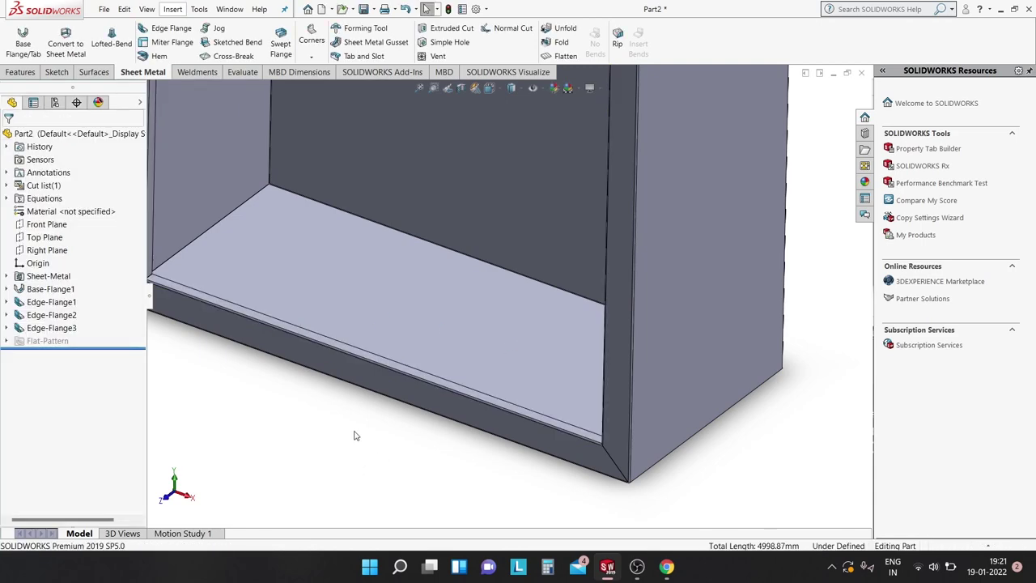
{"action": "scroll", "coordinate": [356, 337], "scroll_direction": "up", "scroll_amount": 2}
{"action": "mouse_move", "coordinate": [356, 337]}
{"action": "middle_mouse_down"}
{"action": "mouse_move", "coordinate": [456, 316]}
{"action": "mouse_move", "coordinate": [335, 340]}
{"action": "middle_mouse_up"}
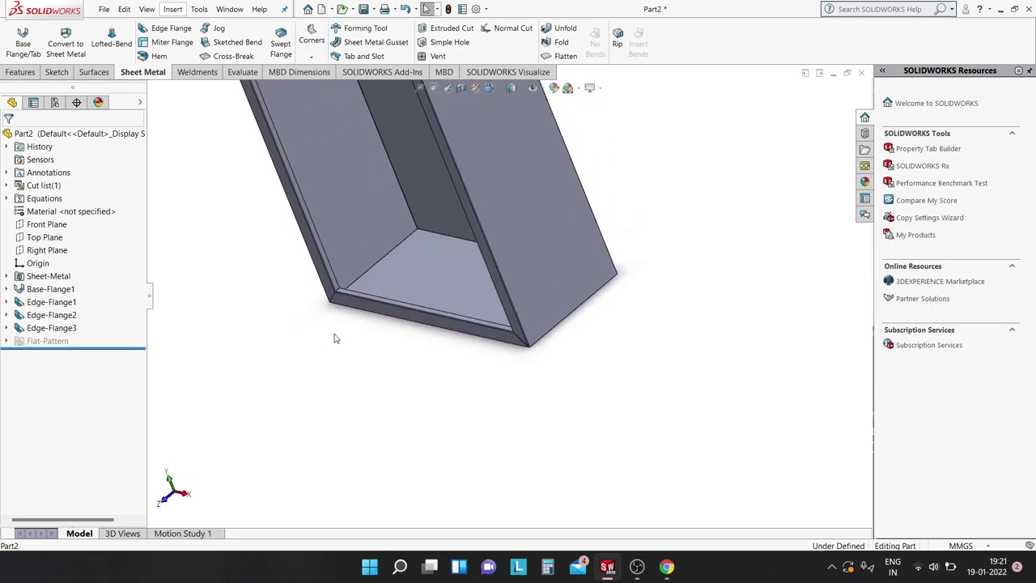
{"action": "scroll", "coordinate": [343, 251], "scroll_direction": "down", "scroll_amount": 3}
{"action": "scroll", "coordinate": [343, 251], "scroll_direction": "down", "scroll_amount": 2}
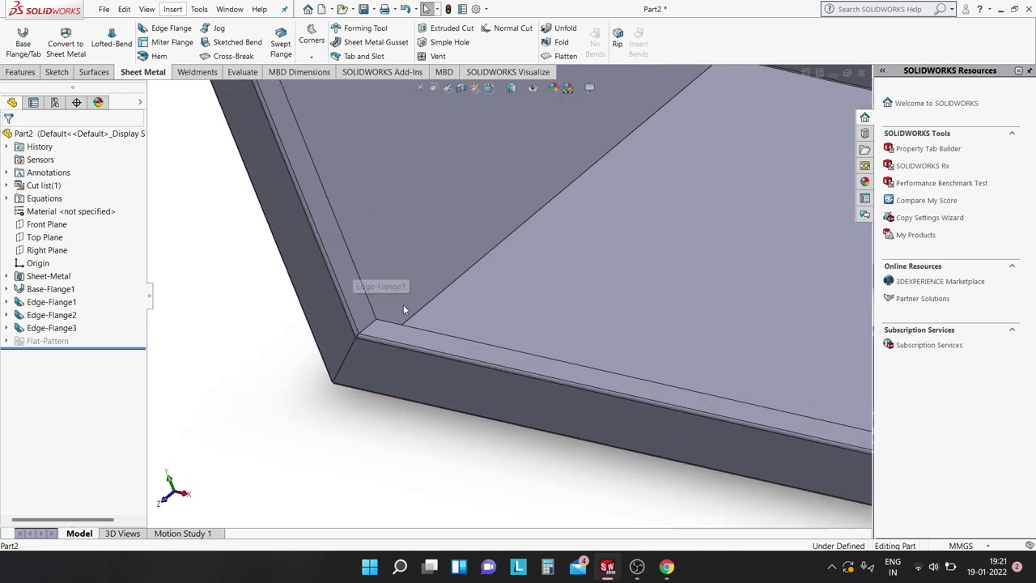
- Start a new edge flange on the first two inner rim edges
{"action": "left_click", "coordinate": [158, 30]}
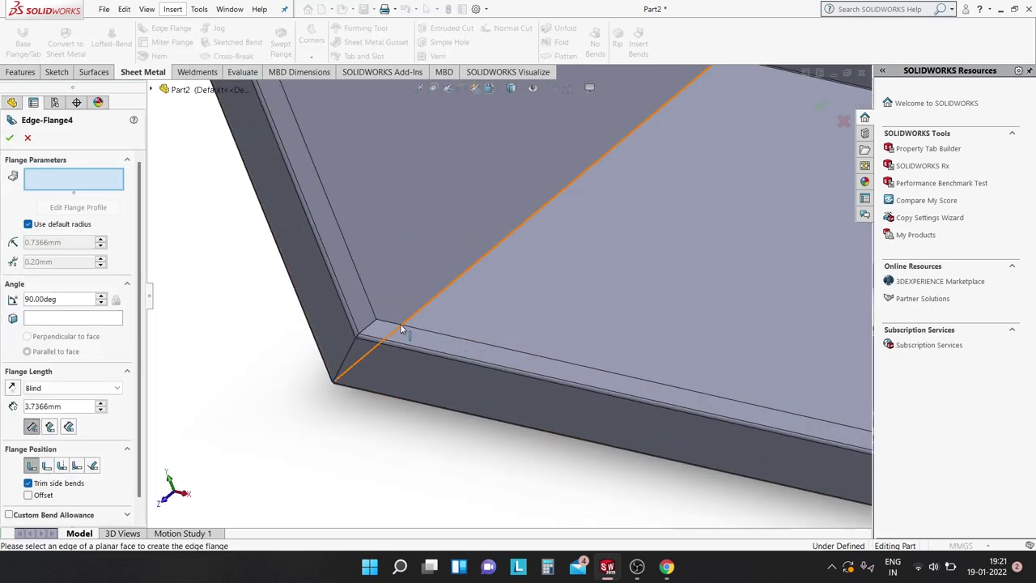
{"action": "left_click", "coordinate": [414, 327]}
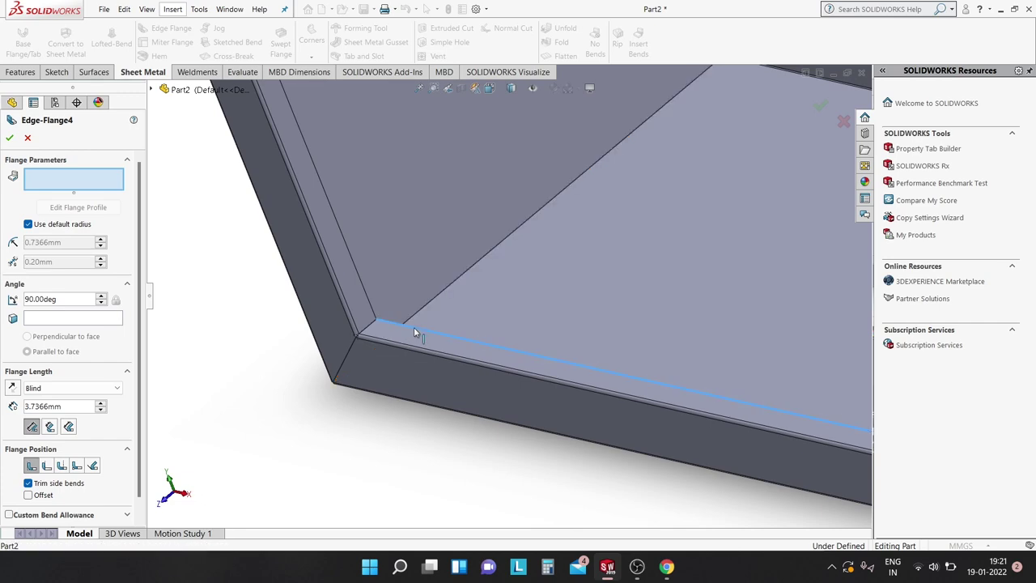
{"action": "left_click", "coordinate": [416, 395]}
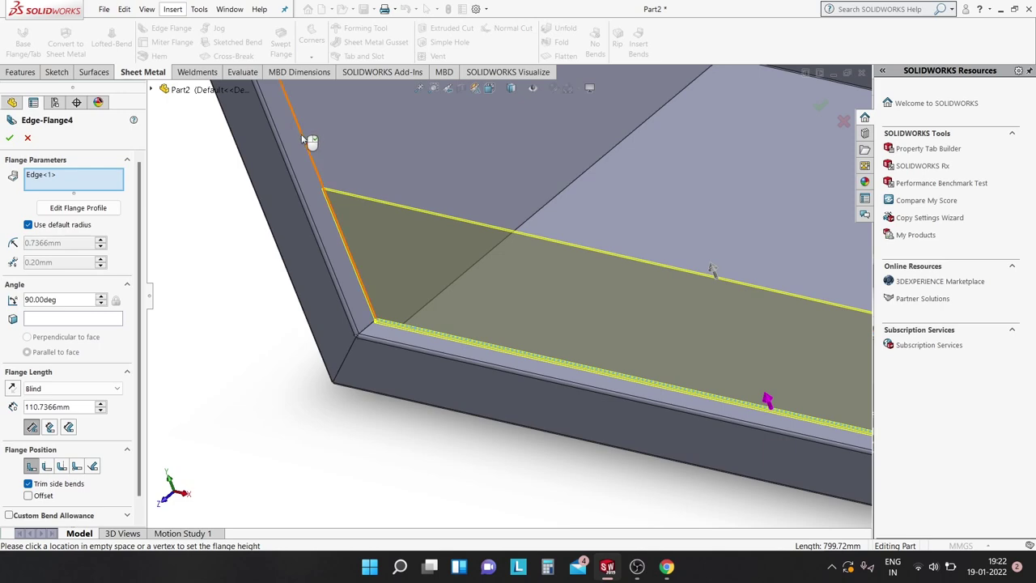
{"action": "left_click", "coordinate": [348, 201]}
- Rotate the box and add the third inner rim edge to the flange
{"action": "scroll", "coordinate": [360, 207], "scroll_direction": "up", "scroll_amount": 3}
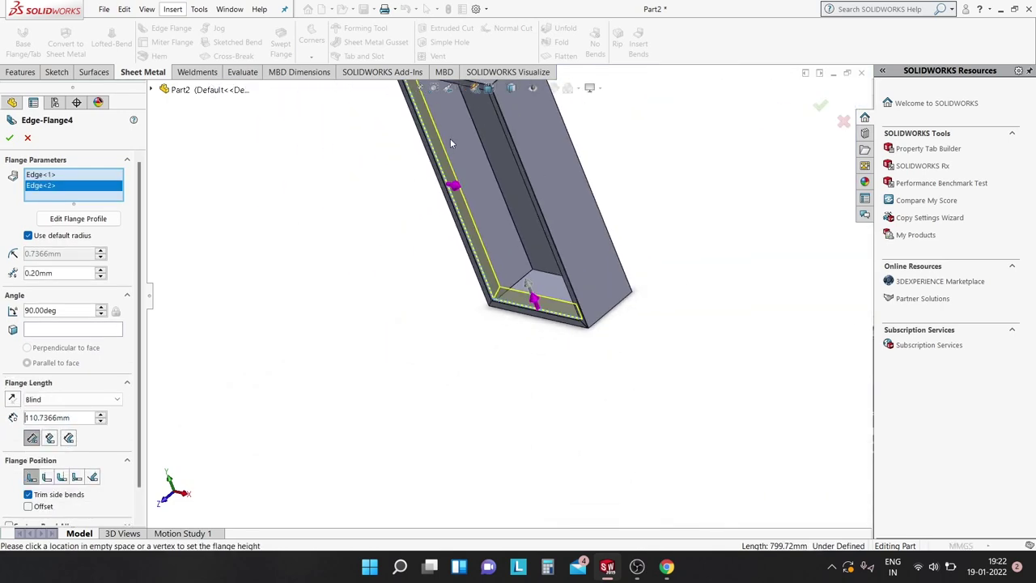
{"action": "middle_click_drag", "start_coordinate": [450, 138], "coordinate": [565, 291]}
{"action": "scroll", "coordinate": [565, 291], "scroll_direction": "down", "scroll_amount": 2}
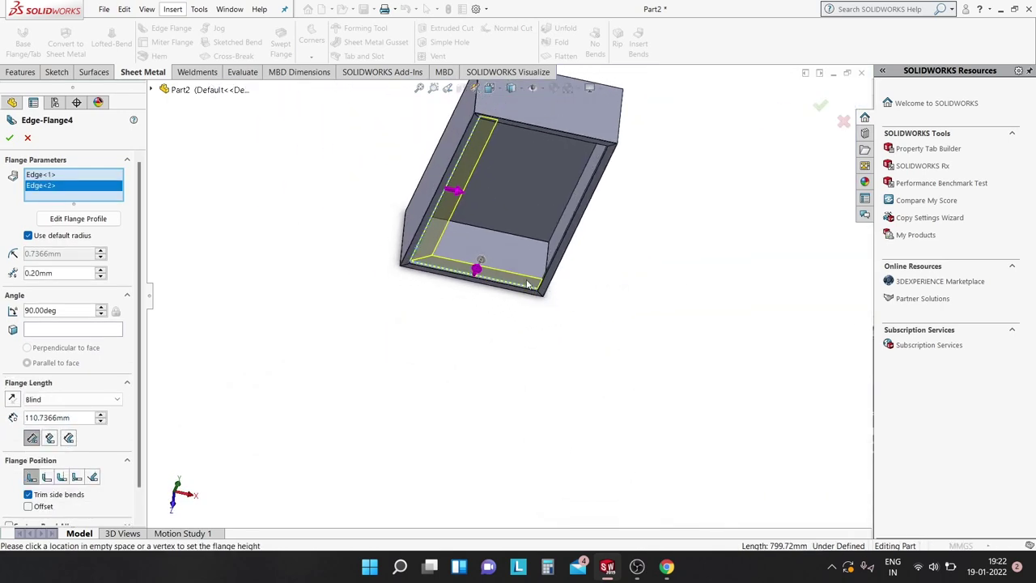
{"action": "scroll", "coordinate": [537, 263], "scroll_direction": "down", "scroll_amount": 3}
{"action": "scroll", "coordinate": [607, 343], "scroll_direction": "down", "scroll_amount": 3}
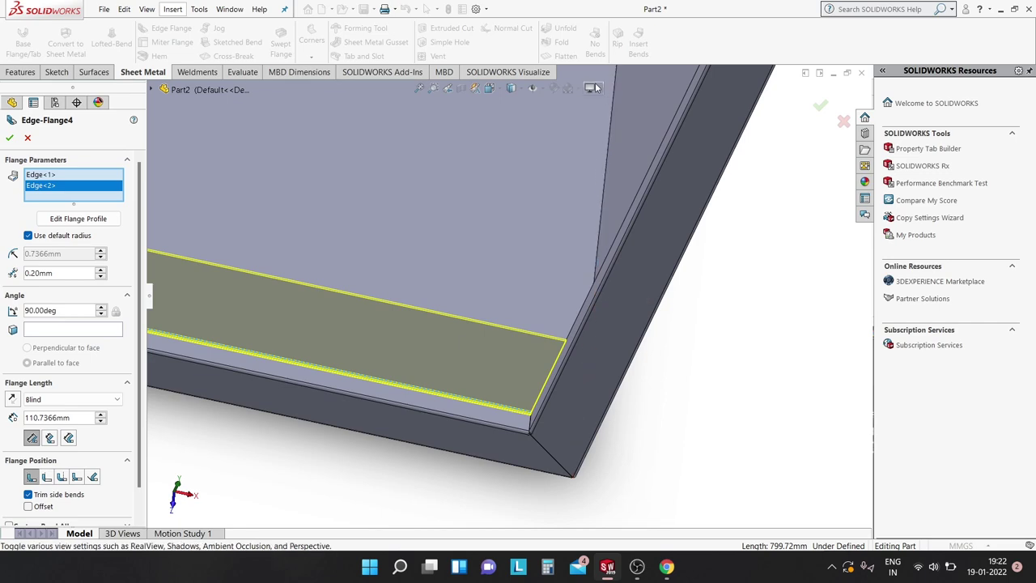
{"action": "mouse_move", "coordinate": [533, 369]}
{"action": "middle_mouse_down"}
{"action": "mouse_move", "coordinate": [566, 386]}
{"action": "mouse_move", "coordinate": [580, 356]}
{"action": "mouse_move", "coordinate": [557, 335]}
{"action": "middle_mouse_up"}
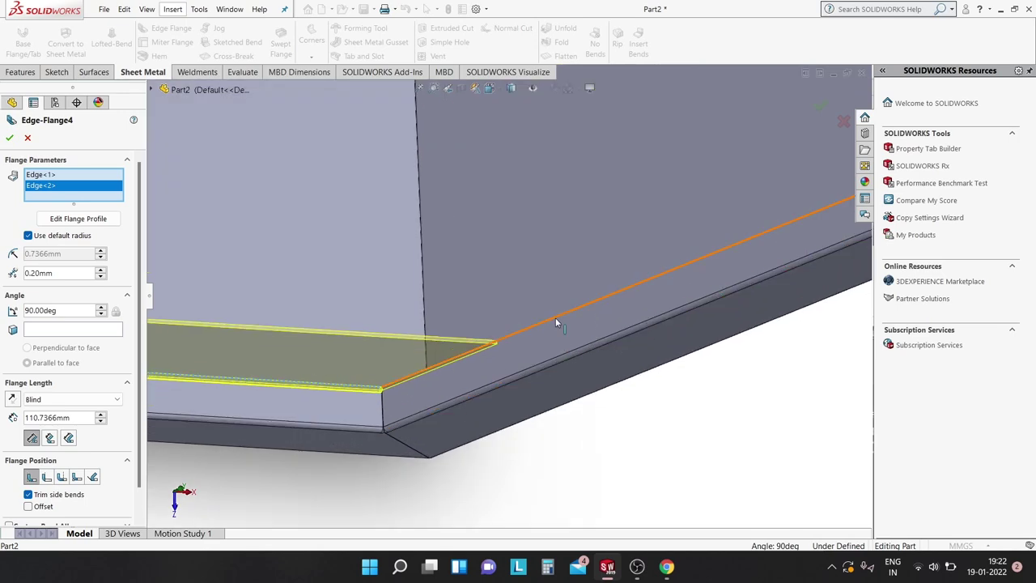
{"action": "left_click", "coordinate": [554, 317]}
- Add the fourth rim edge, previewing Edge-Flange4 at 90° and 110.7366 mm
{"action": "scroll", "coordinate": [538, 297], "scroll_direction": "up", "scroll_amount": 3}
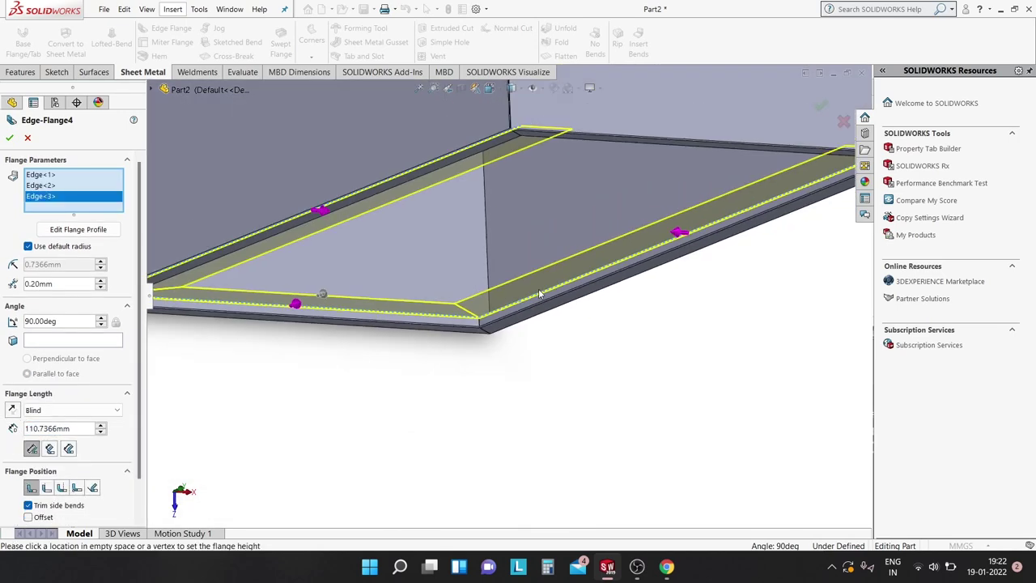
{"action": "mouse_move", "coordinate": [538, 296]}
{"action": "middle_mouse_down"}
{"action": "mouse_move", "coordinate": [549, 170]}
{"action": "mouse_move", "coordinate": [488, 143]}
{"action": "middle_mouse_up"}
{"action": "key", "text": "f"}
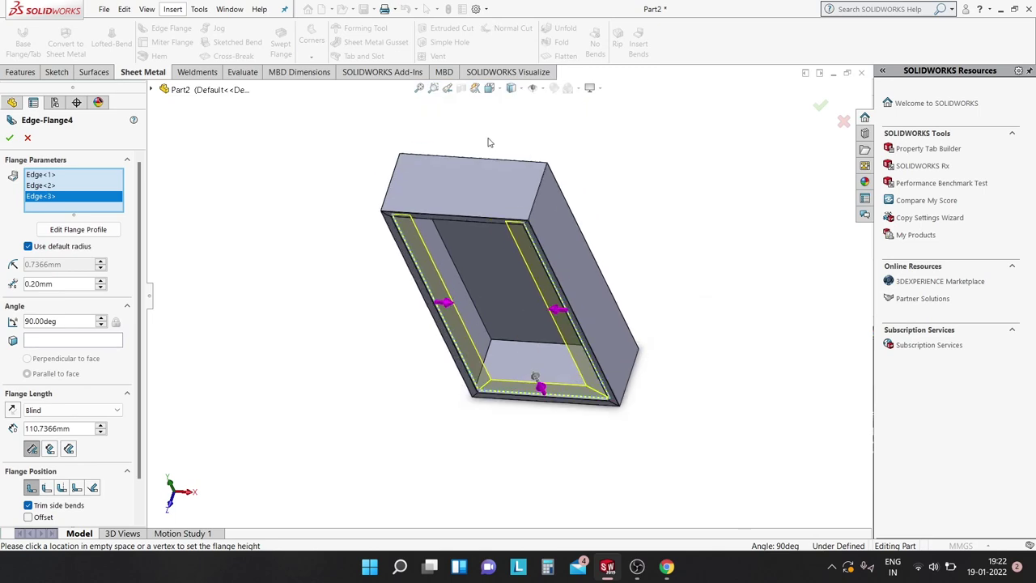
{"action": "scroll", "coordinate": [438, 319], "scroll_direction": "down", "scroll_amount": 3}
{"action": "scroll", "coordinate": [398, 437], "scroll_direction": "down", "scroll_amount": 2}
{"action": "scroll", "coordinate": [425, 333], "scroll_direction": "down", "scroll_amount": 3}
{"action": "scroll", "coordinate": [417, 264], "scroll_direction": "up", "scroll_amount": 2}
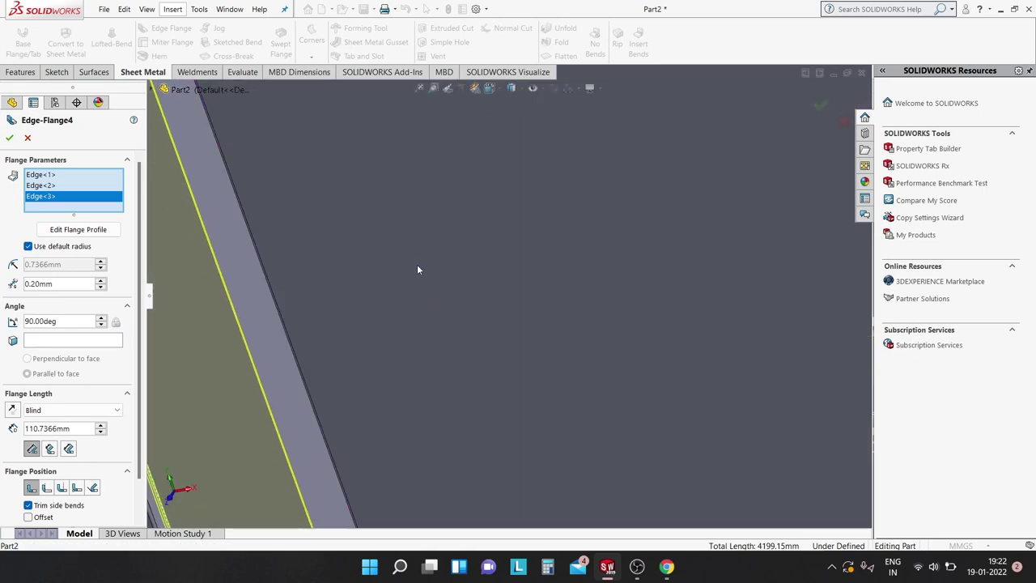
{"action": "scroll", "coordinate": [418, 262], "scroll_direction": "up", "scroll_amount": 2}
{"action": "scroll", "coordinate": [418, 261], "scroll_direction": "up", "scroll_amount": 3}
{"action": "scroll", "coordinate": [551, 308], "scroll_direction": "down", "scroll_amount": 3}
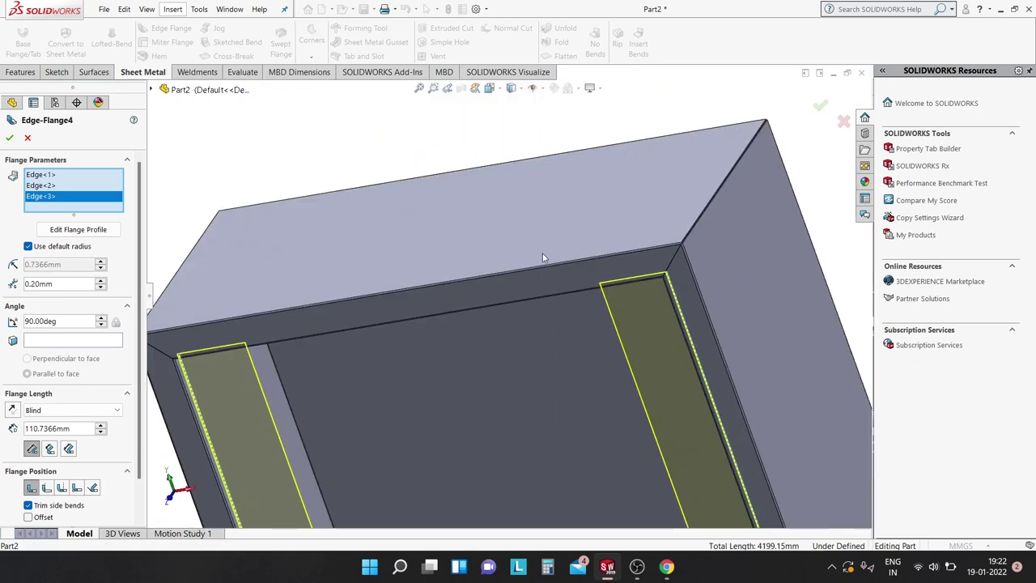
{"action": "scroll", "coordinate": [559, 330], "scroll_direction": "down", "scroll_amount": 2}
{"action": "scroll", "coordinate": [567, 295], "scroll_direction": "down", "scroll_amount": 1}
{"action": "middle_click_drag", "start_coordinate": [568, 295], "coordinate": [658, 298]}
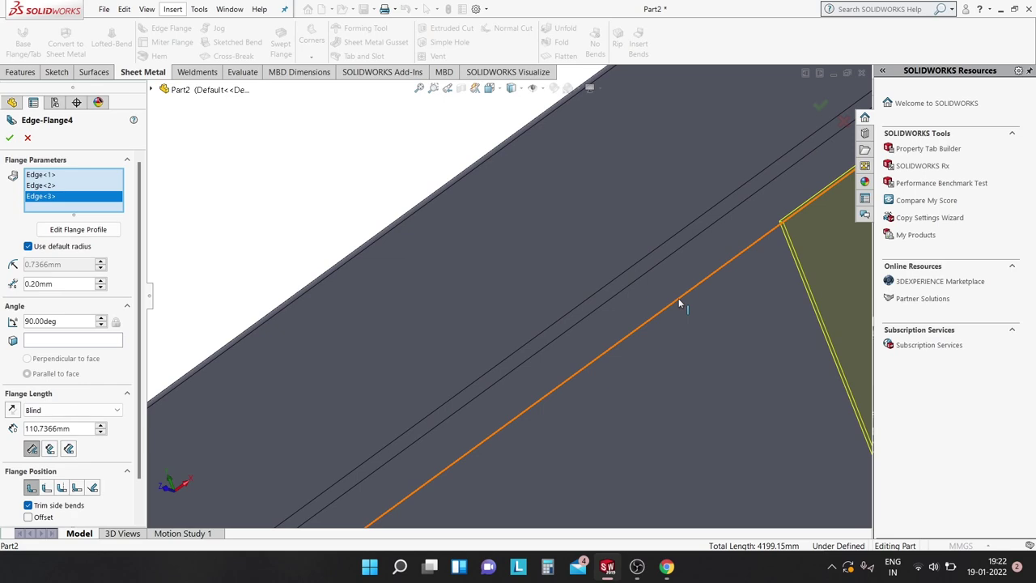
{"action": "left_click", "coordinate": [678, 298]}
{"action": "scroll", "coordinate": [605, 267], "scroll_direction": "up", "scroll_amount": 3}
{"action": "scroll", "coordinate": [603, 267], "scroll_direction": "up", "scroll_amount": 3}
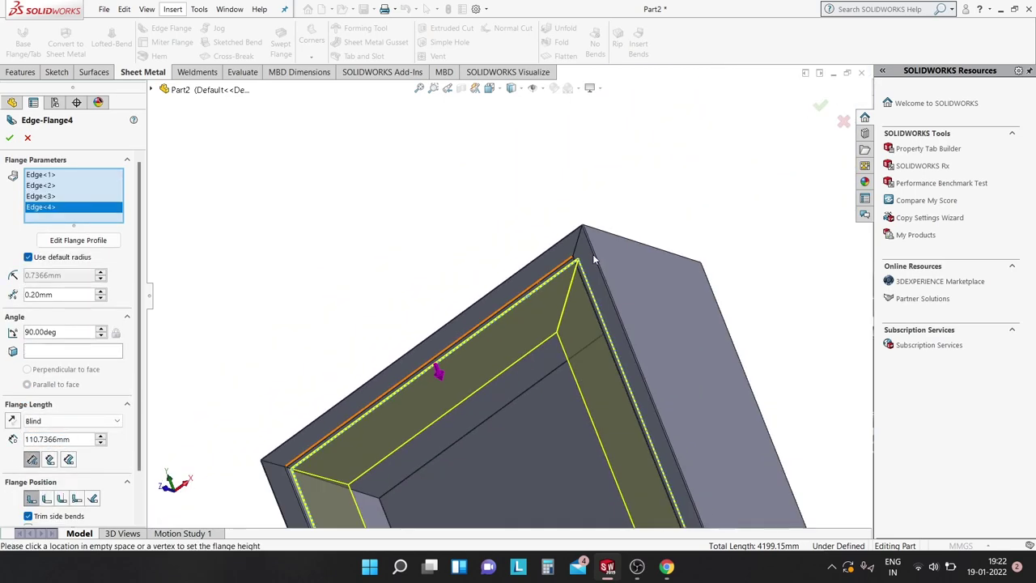
{"action": "scroll", "coordinate": [599, 270], "scroll_direction": "up", "scroll_amount": 2}
{"action": "scroll", "coordinate": [595, 272], "scroll_direction": "up", "scroll_amount": 2}
{"action": "middle_click_drag", "start_coordinate": [598, 289], "coordinate": [586, 421]}
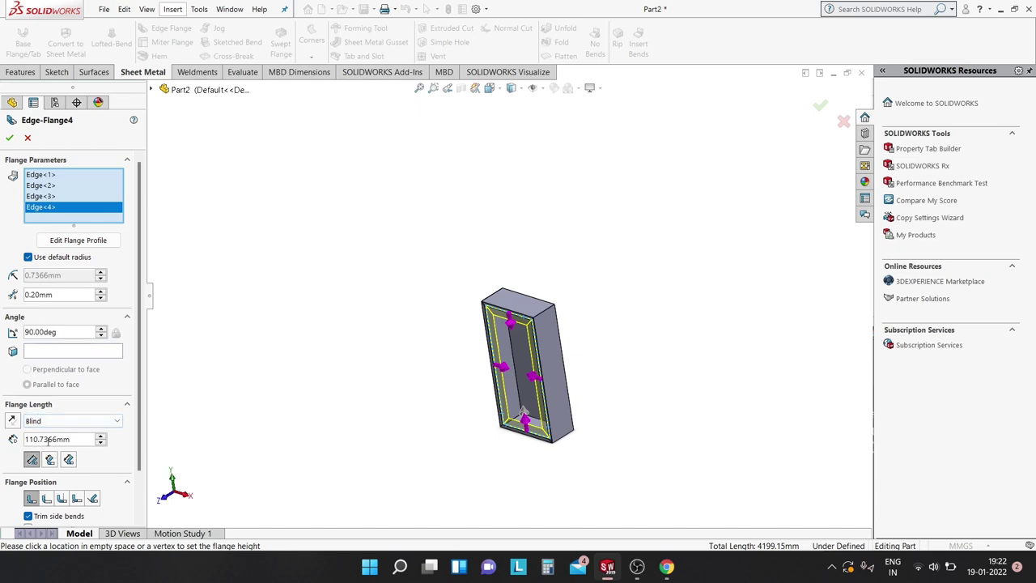
- Set Edge-Flange4's length to 30 mm, accept it, and view the box isometrically
{"action": "left_click", "coordinate": [48, 438]}
{"action": "type", "text": "30"}
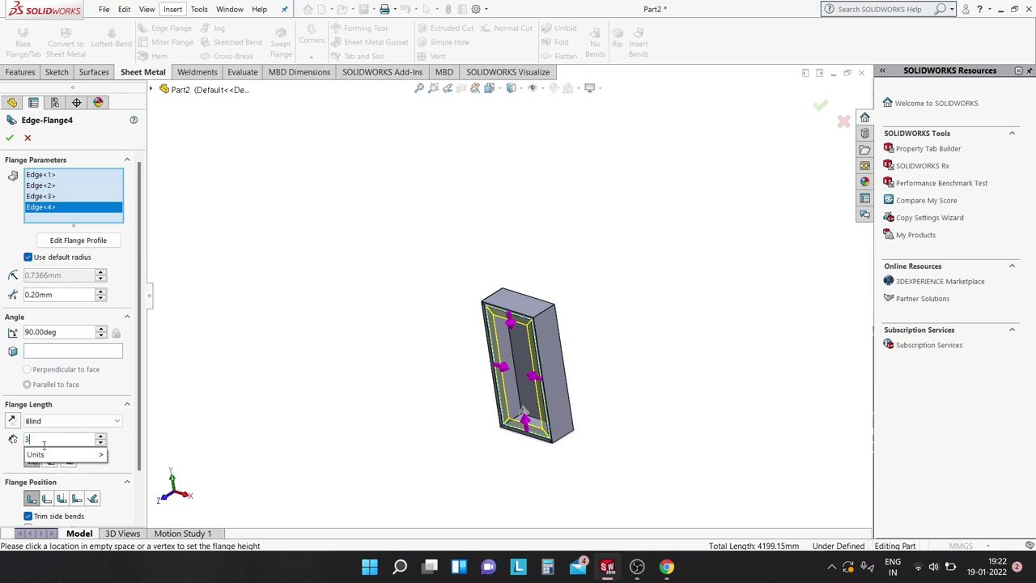
{"action": "key", "text": "Return"}
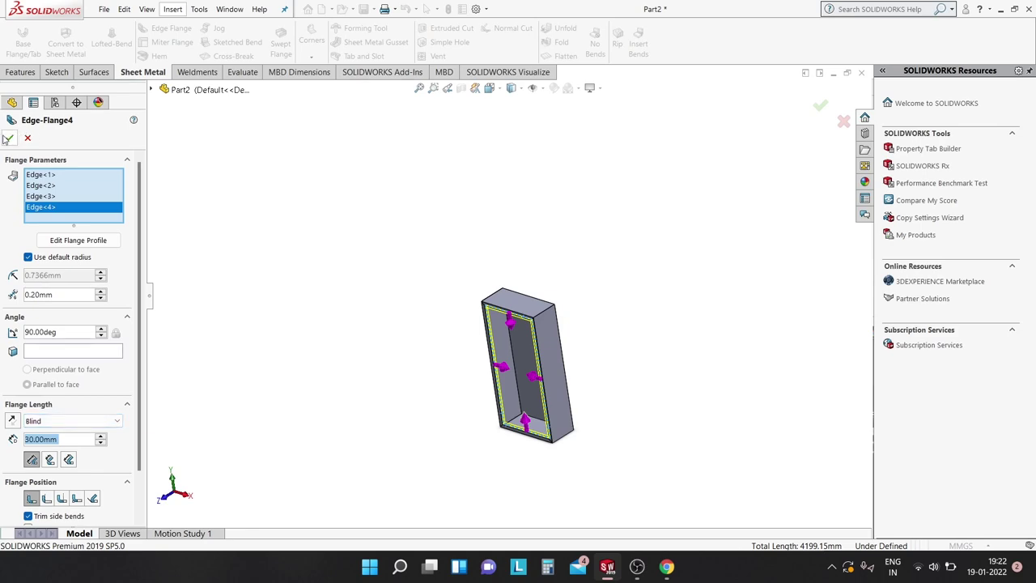
{"action": "left_click", "coordinate": [8, 139]}
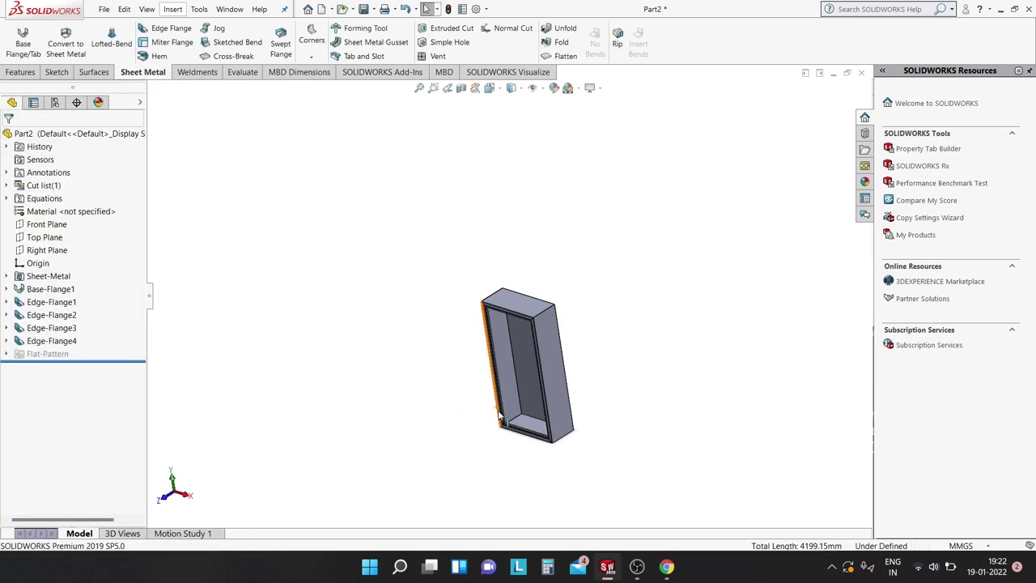
{"action": "scroll", "coordinate": [466, 297], "scroll_direction": "down", "scroll_amount": 5}
{"action": "scroll", "coordinate": [465, 297], "scroll_direction": "down", "scroll_amount": 2}
{"action": "mouse_move", "coordinate": [465, 297]}
{"action": "middle_mouse_down"}
{"action": "mouse_move", "coordinate": [489, 163]}
{"action": "mouse_move", "coordinate": [526, 216]}
{"action": "mouse_move", "coordinate": [507, 264]}
{"action": "middle_mouse_up"}
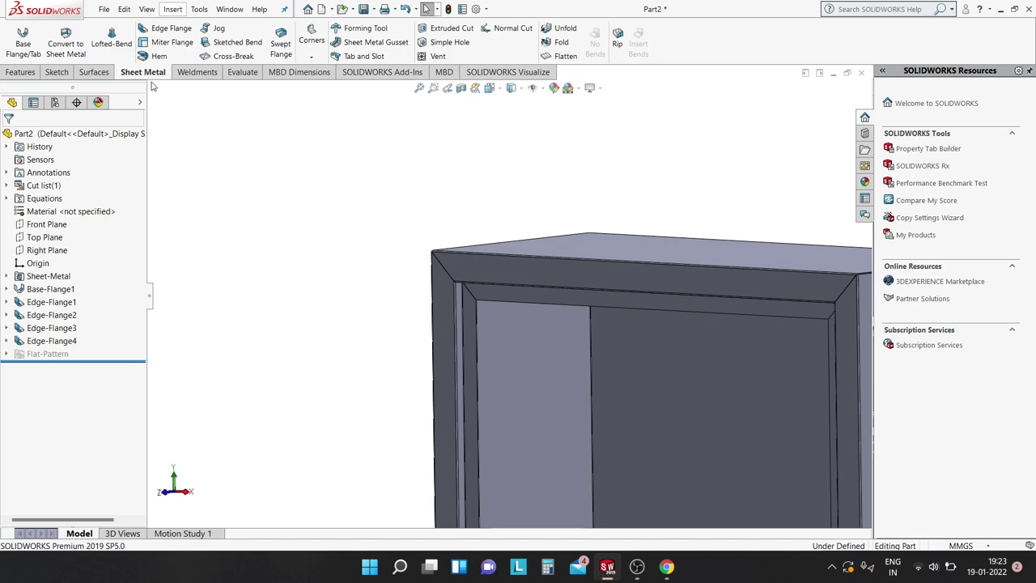
{"action": "key", "text": "ctrl+7"}
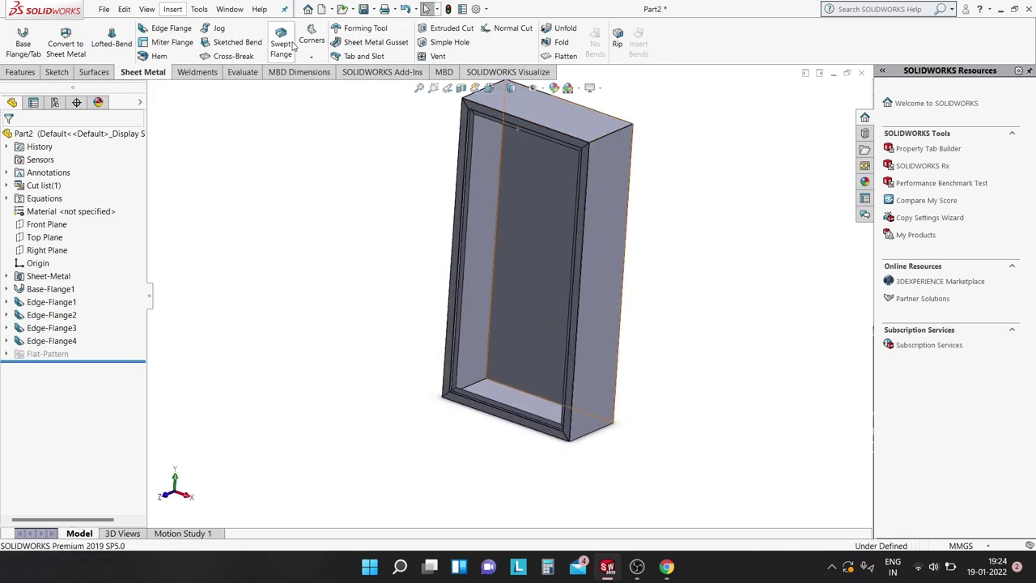
- Start a hem on the bottom, left, right and top front opening edges
{"action": "left_click", "coordinate": [159, 56]}
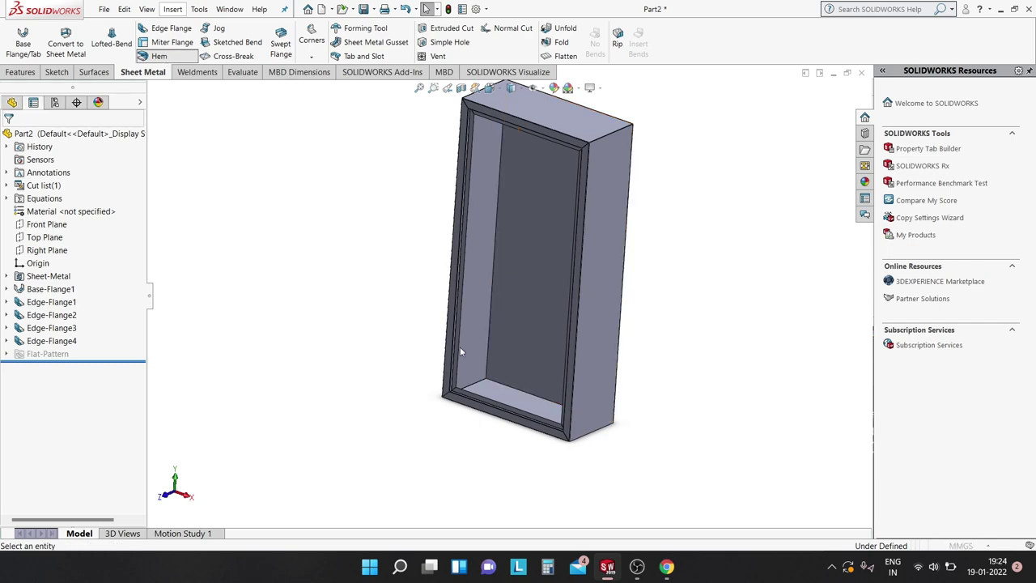
{"action": "scroll", "coordinate": [525, 396], "scroll_direction": "down", "scroll_amount": 8}
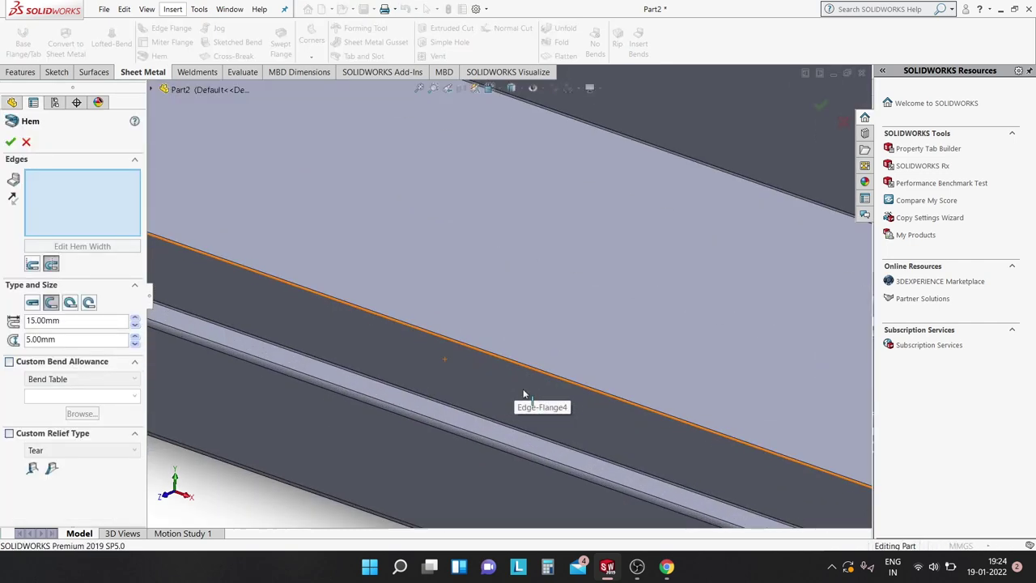
{"action": "left_click", "coordinate": [549, 372]}
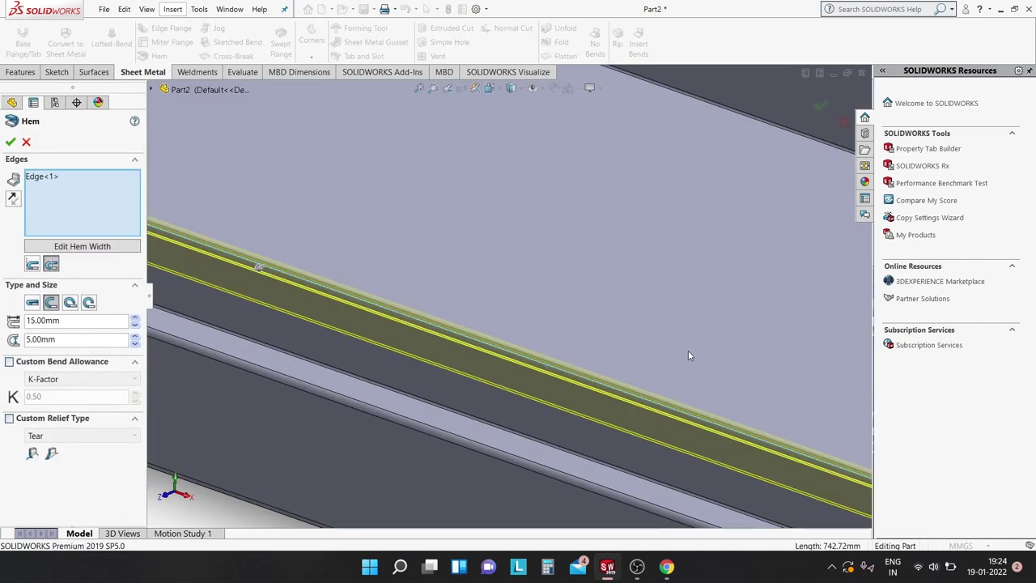
{"action": "scroll", "coordinate": [688, 354], "scroll_direction": "up", "scroll_amount": 3}
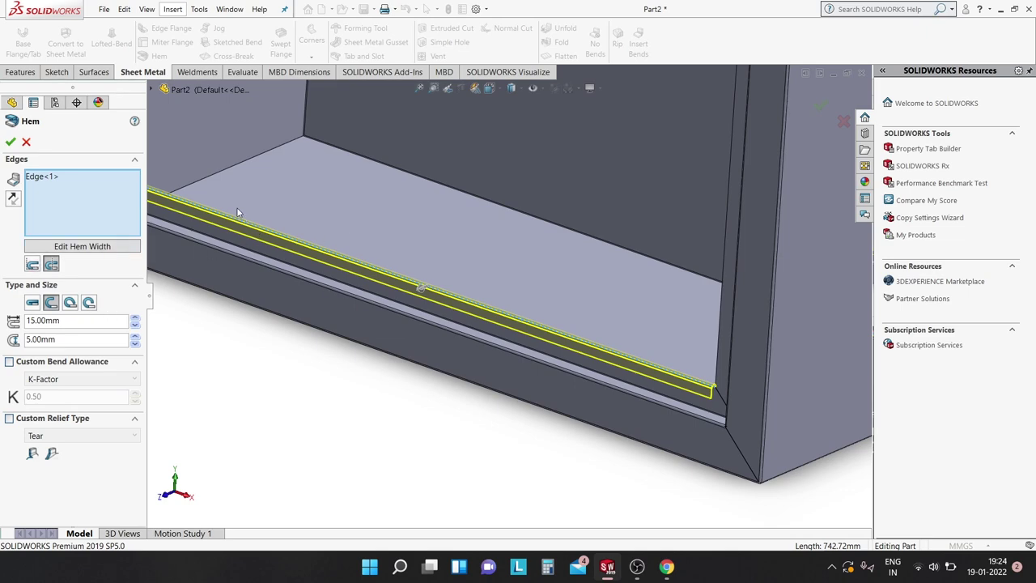
{"action": "scroll", "coordinate": [238, 208], "scroll_direction": "up", "scroll_amount": 5}
{"action": "scroll", "coordinate": [429, 251], "scroll_direction": "down", "scroll_amount": 4}
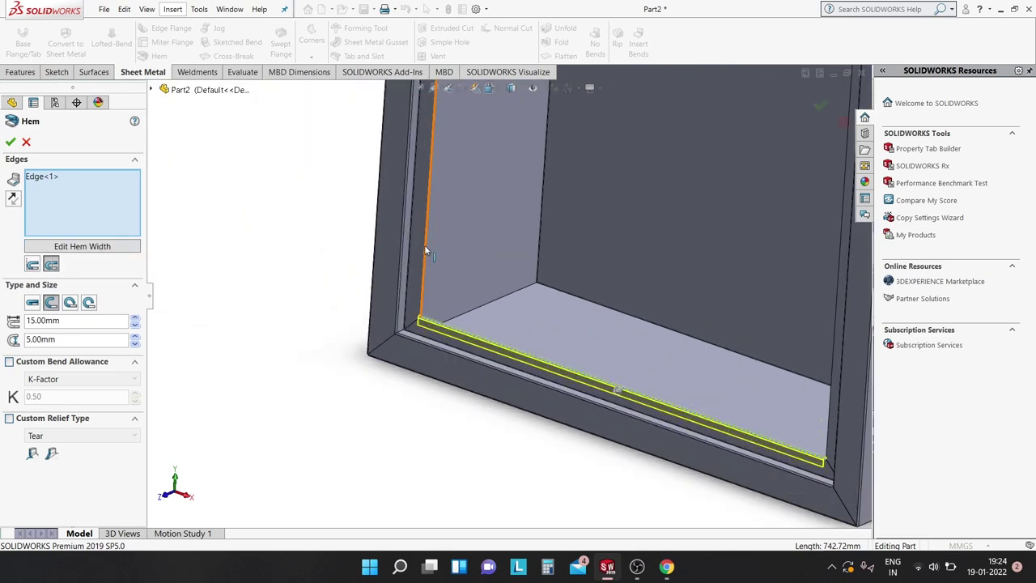
{"action": "left_click", "coordinate": [424, 250]}
{"action": "scroll", "coordinate": [470, 324], "scroll_direction": "up", "scroll_amount": 3}
{"action": "scroll", "coordinate": [629, 341], "scroll_direction": "down", "scroll_amount": 3}
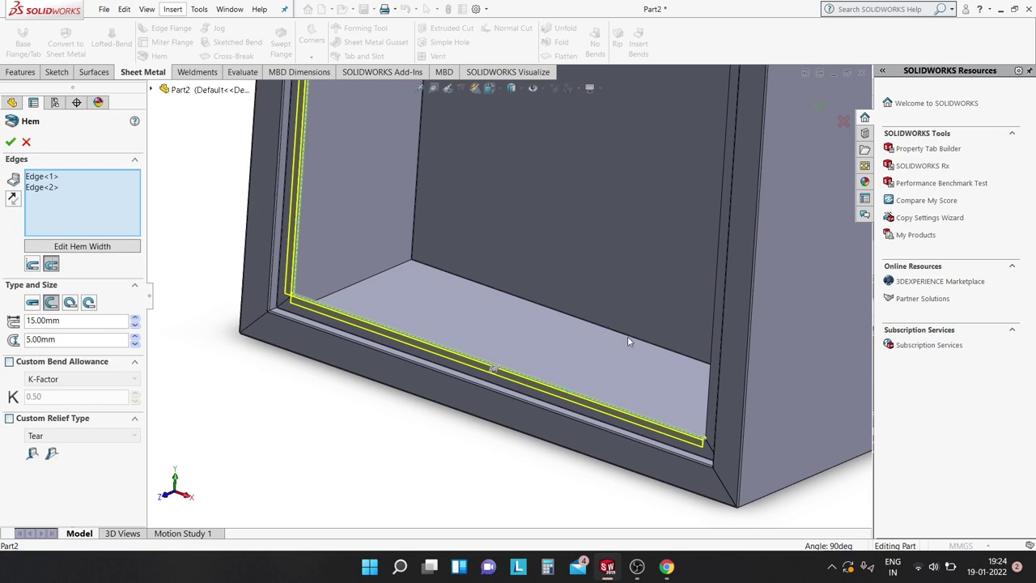
{"action": "left_click", "coordinate": [709, 394]}
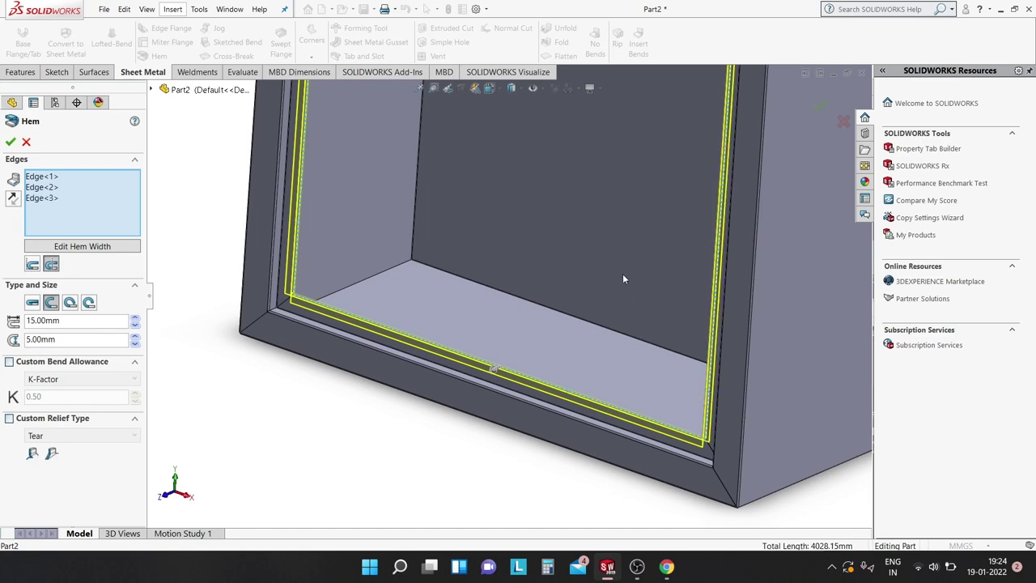
{"action": "scroll", "coordinate": [625, 279], "scroll_direction": "down", "scroll_amount": 2}
{"action": "scroll", "coordinate": [637, 297], "scroll_direction": "up", "scroll_amount": 3}
{"action": "scroll", "coordinate": [630, 277], "scroll_direction": "up", "scroll_amount": 2}
{"action": "scroll", "coordinate": [460, 206], "scroll_direction": "down", "scroll_amount": 3}
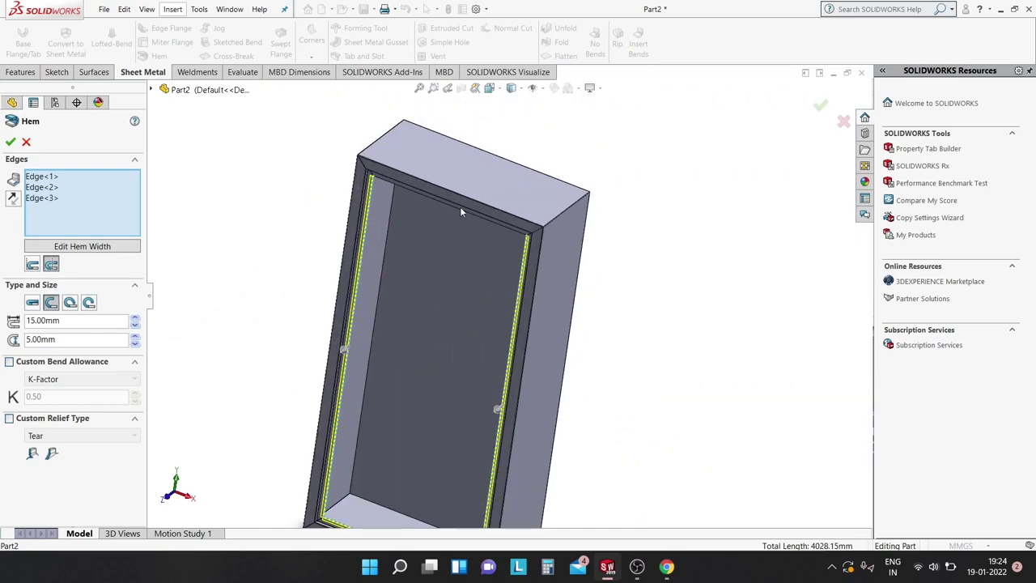
{"action": "middle_click_drag", "start_coordinate": [460, 207], "coordinate": [348, 153]}
{"action": "scroll", "coordinate": [360, 162], "scroll_direction": "down", "scroll_amount": 3}
{"action": "scroll", "coordinate": [421, 195], "scroll_direction": "down", "scroll_amount": 2}
{"action": "scroll", "coordinate": [486, 216], "scroll_direction": "down", "scroll_amount": 2}
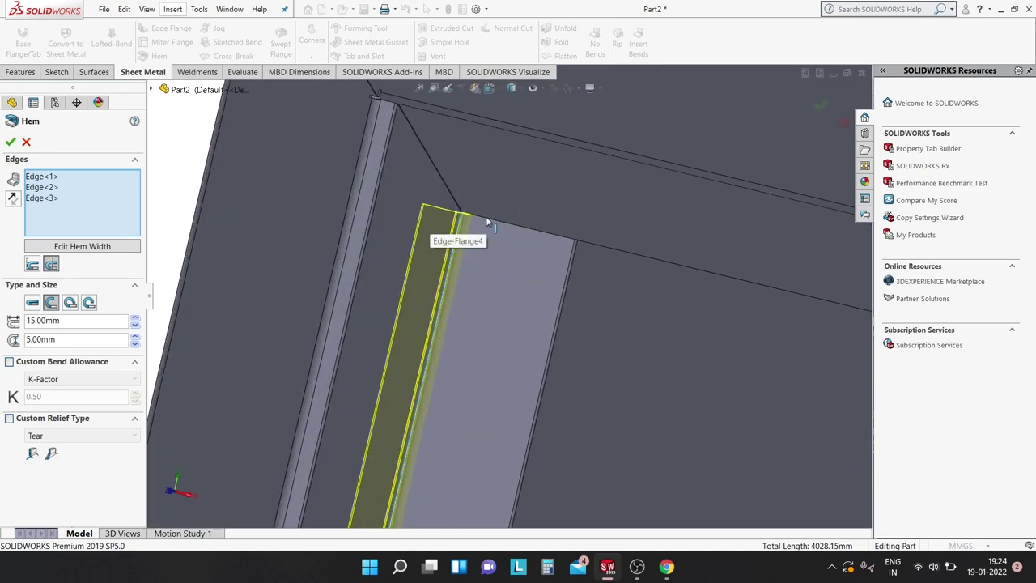
{"action": "left_click", "coordinate": [500, 220]}
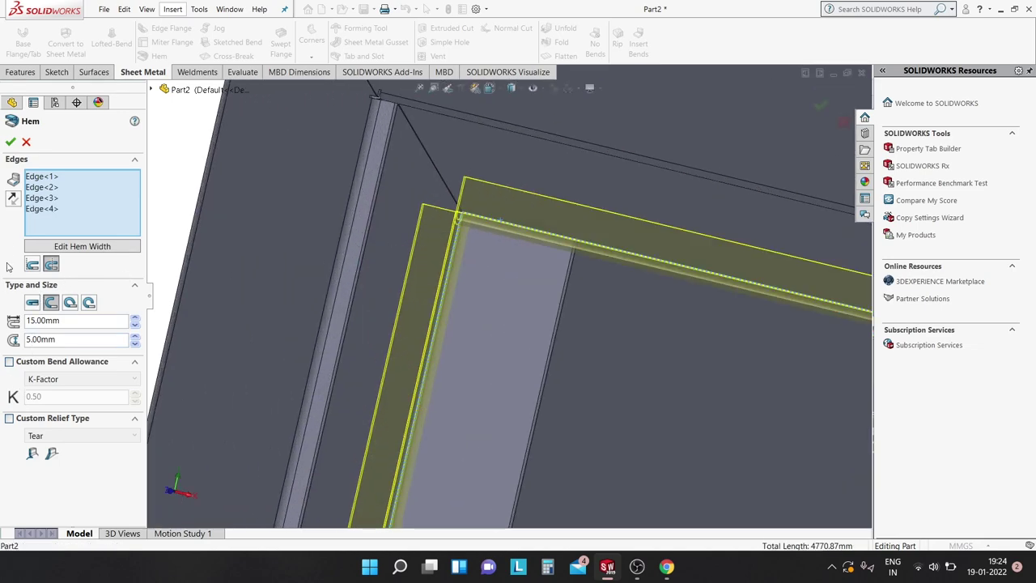
- Reverse the hem direction, make it a 7 mm closed hem, and accept it
{"action": "left_click", "coordinate": [13, 199]}
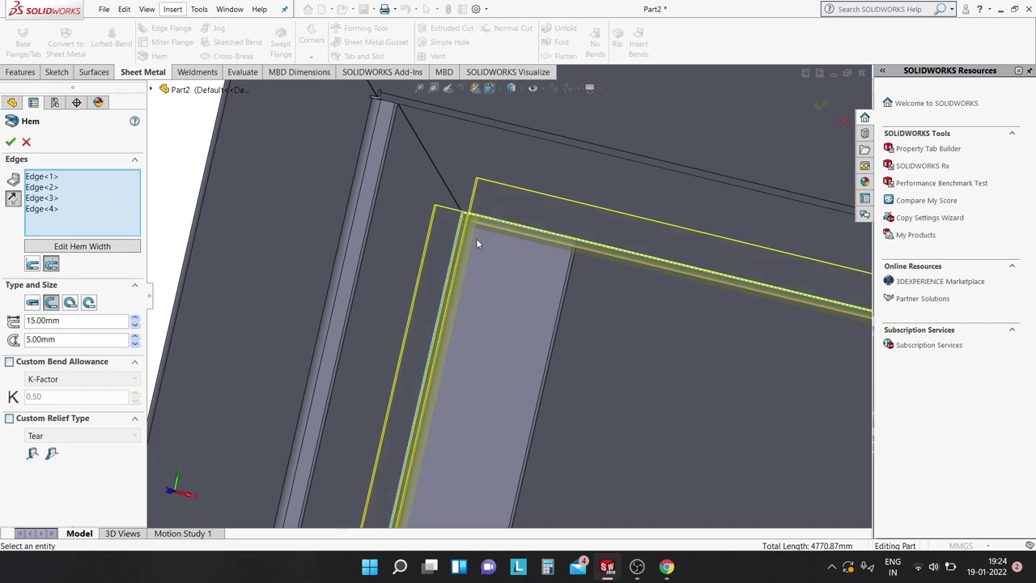
{"action": "left_click", "coordinate": [33, 303]}
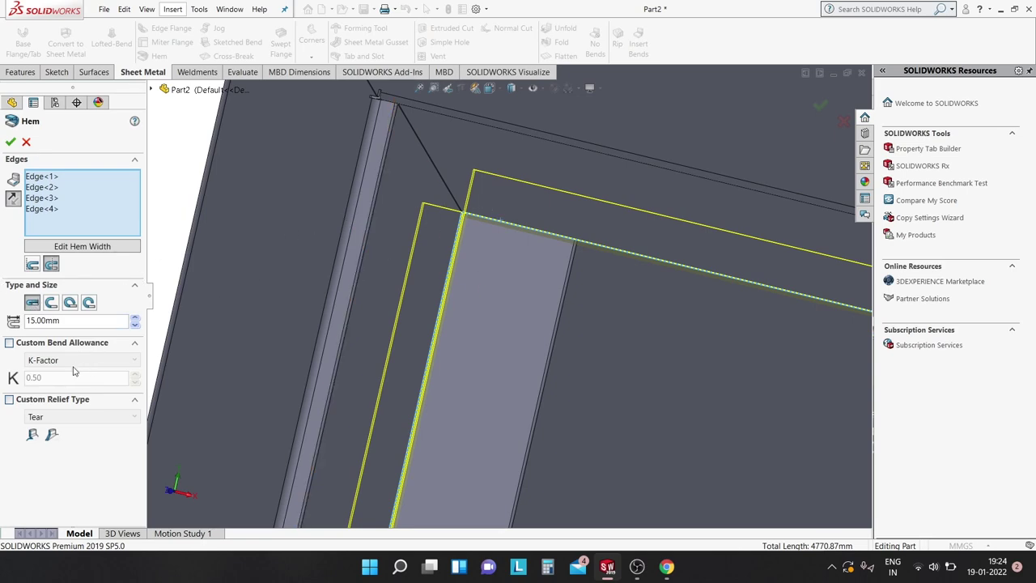
{"action": "double_click", "coordinate": [32, 320]}
{"action": "type", "text": "7"}
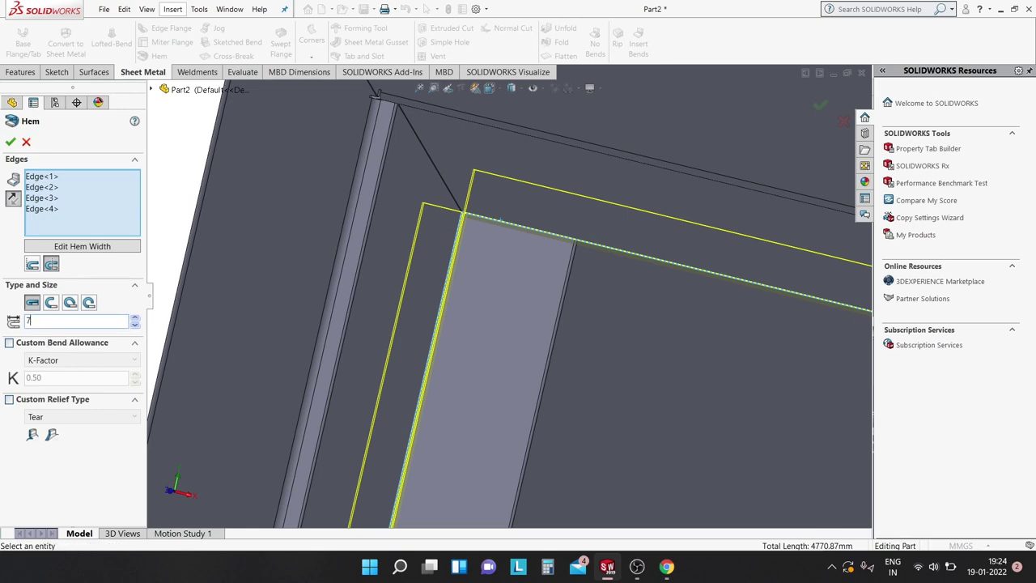
{"action": "key", "text": "Return"}
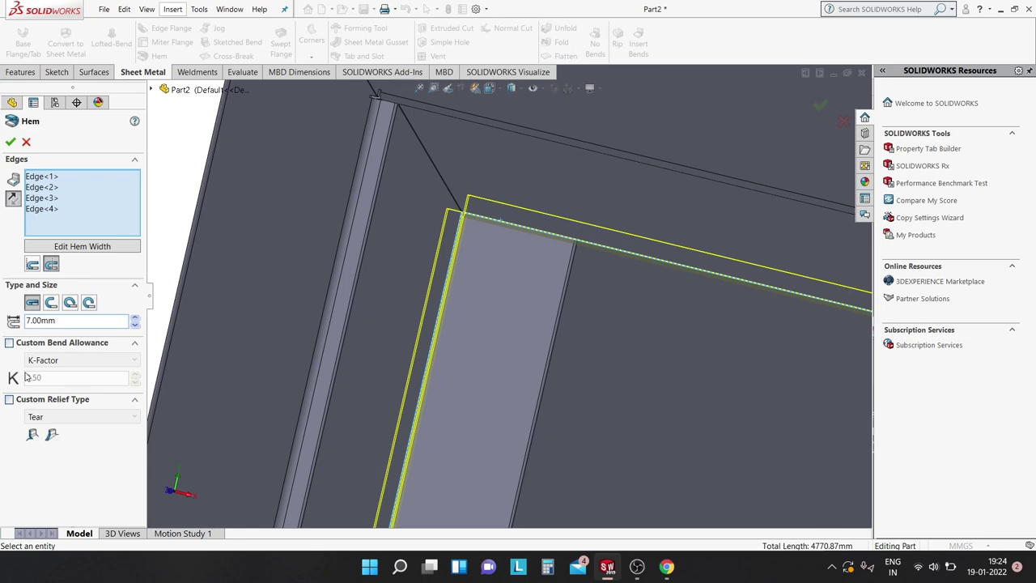
{"action": "left_click", "coordinate": [10, 143]}
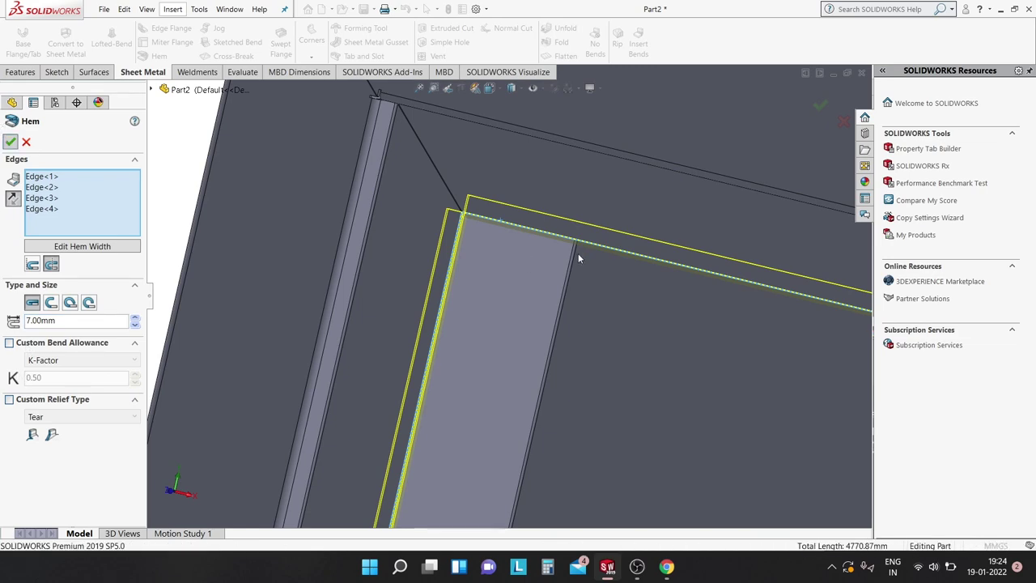
{"action": "scroll", "coordinate": [478, 197], "scroll_direction": "up", "scroll_amount": 1}
{"action": "scroll", "coordinate": [491, 246], "scroll_direction": "up", "scroll_amount": 2}
{"action": "scroll", "coordinate": [491, 251], "scroll_direction": "down", "scroll_amount": 2}
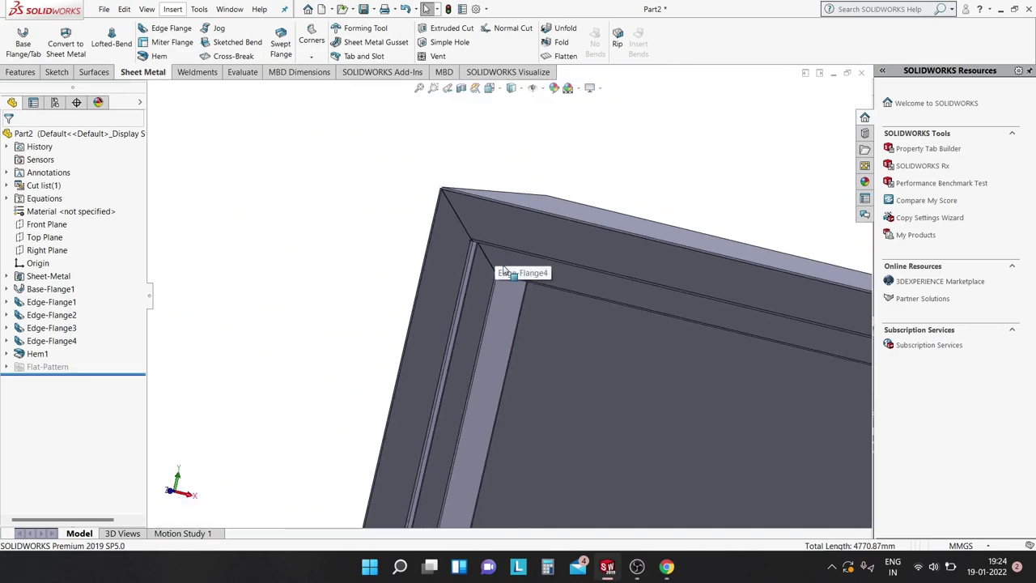
{"action": "mouse_move", "coordinate": [504, 273]}
{"action": "middle_mouse_down"}
{"action": "mouse_move", "coordinate": [475, 190]}
{"action": "mouse_move", "coordinate": [435, 155]}
{"action": "mouse_move", "coordinate": [477, 276]}
{"action": "mouse_move", "coordinate": [596, 269]}
{"action": "mouse_move", "coordinate": [464, 233]}
{"action": "mouse_move", "coordinate": [462, 279]}
{"action": "mouse_move", "coordinate": [494, 298]}
{"action": "middle_mouse_up"}
{"action": "scroll", "coordinate": [494, 298], "scroll_direction": "up", "scroll_amount": 3}
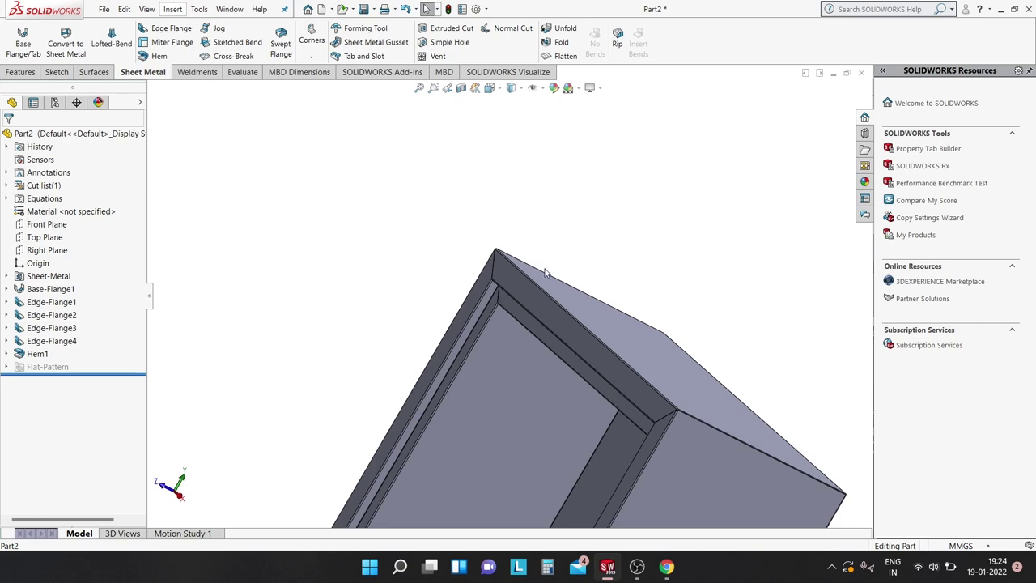
{"action": "scroll", "coordinate": [526, 340], "scroll_direction": "up", "scroll_amount": 3}
{"action": "scroll", "coordinate": [549, 367], "scroll_direction": "up", "scroll_amount": 2}
{"action": "mouse_move", "coordinate": [549, 367]}
{"action": "middle_mouse_down"}
{"action": "mouse_move", "coordinate": [579, 364]}
{"action": "mouse_move", "coordinate": [497, 451]}
{"action": "middle_mouse_up"}
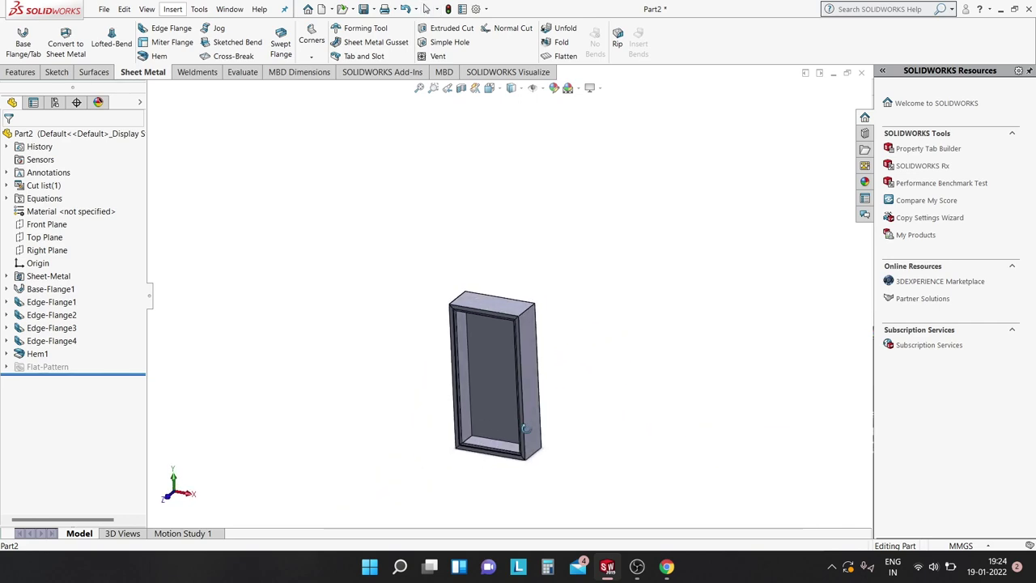
{"action": "scroll", "coordinate": [497, 451], "scroll_direction": "down", "scroll_amount": 2}
{"action": "scroll", "coordinate": [462, 351], "scroll_direction": "down", "scroll_amount": 3}
{"action": "scroll", "coordinate": [516, 448], "scroll_direction": "down", "scroll_amount": 3}
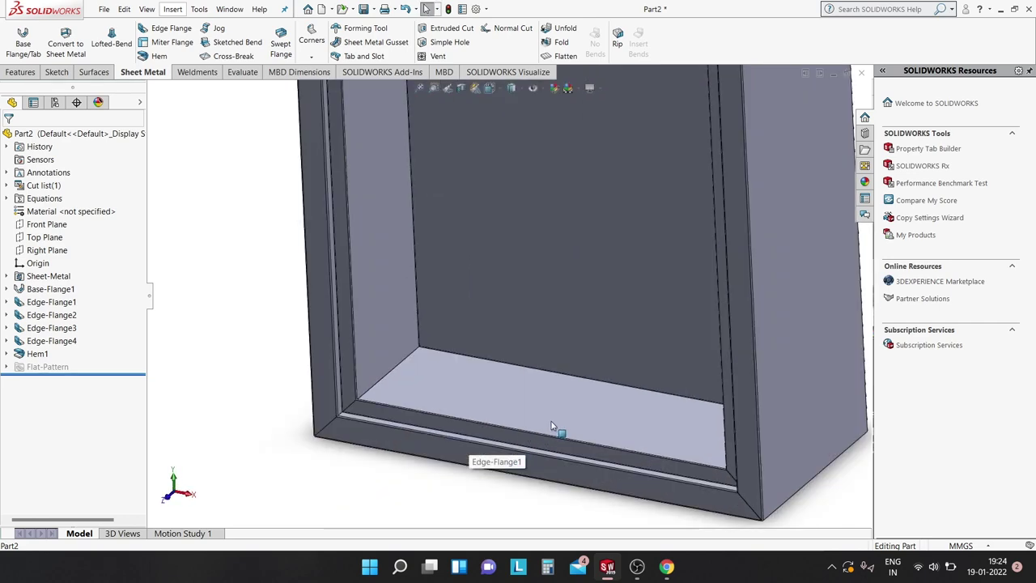
{"action": "scroll", "coordinate": [555, 428], "scroll_direction": "up", "scroll_amount": 3}
{"action": "scroll", "coordinate": [550, 272], "scroll_direction": "up", "scroll_amount": 3}
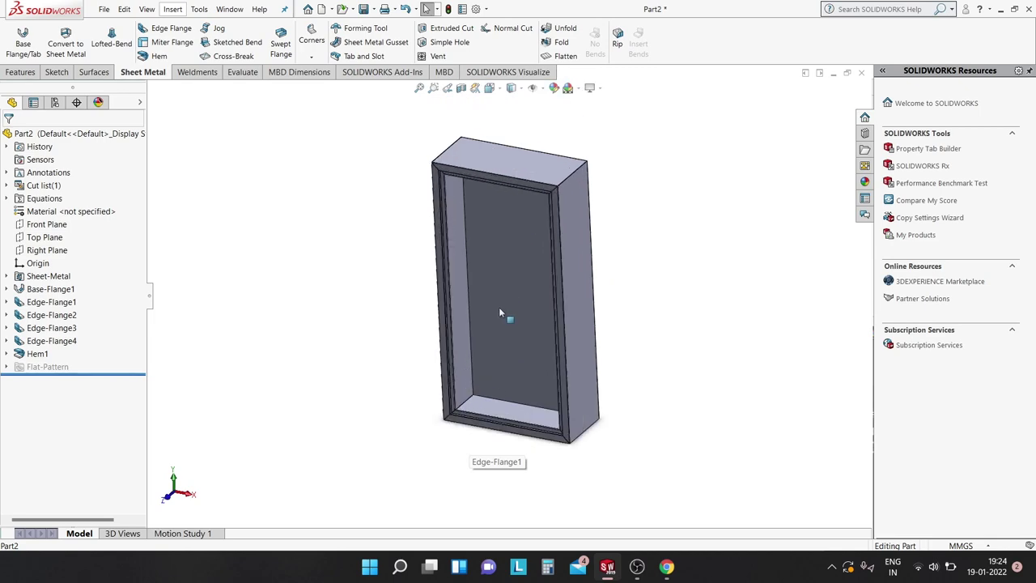
{"action": "scroll", "coordinate": [494, 319], "scroll_direction": "down", "scroll_amount": 2}
{"action": "scroll", "coordinate": [474, 208], "scroll_direction": "up", "scroll_amount": 2}
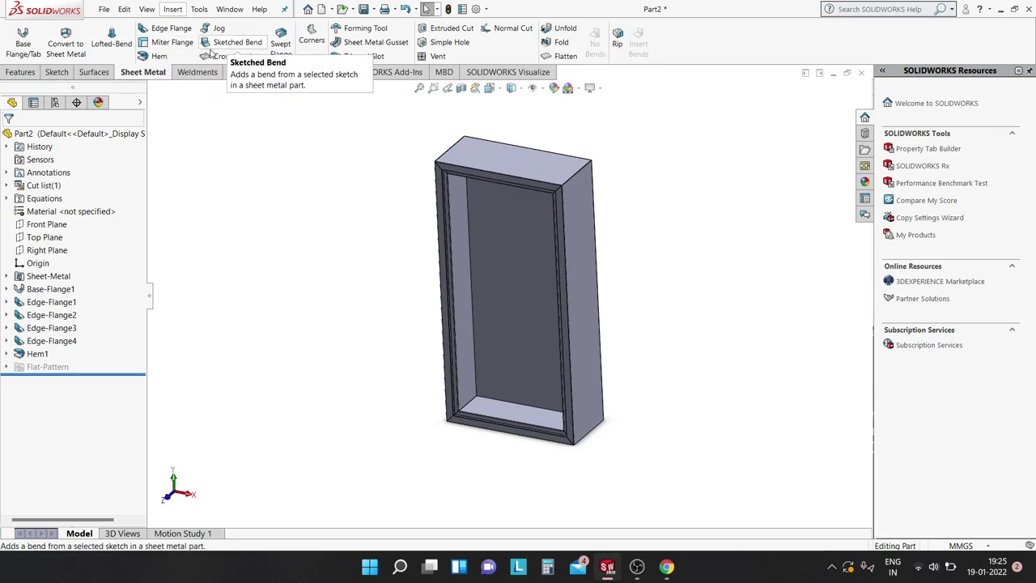
{"action": "left_click", "coordinate": [106, 10]}
- Save the part as MAIN BODY, create new part Part3, and select Front Plane
{"action": "left_click", "coordinate": [125, 148]}
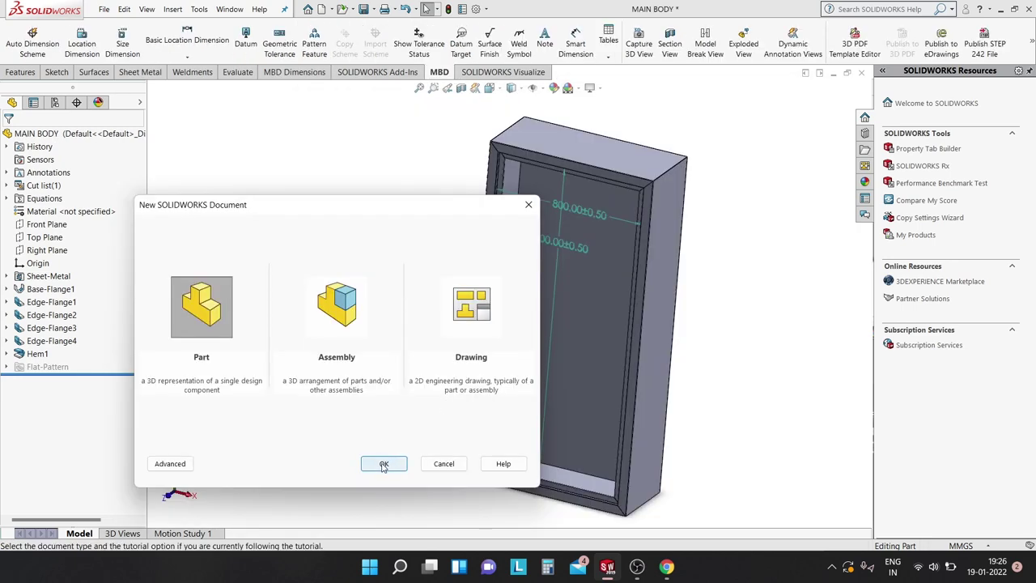
{"action": "left_click", "coordinate": [380, 464]}
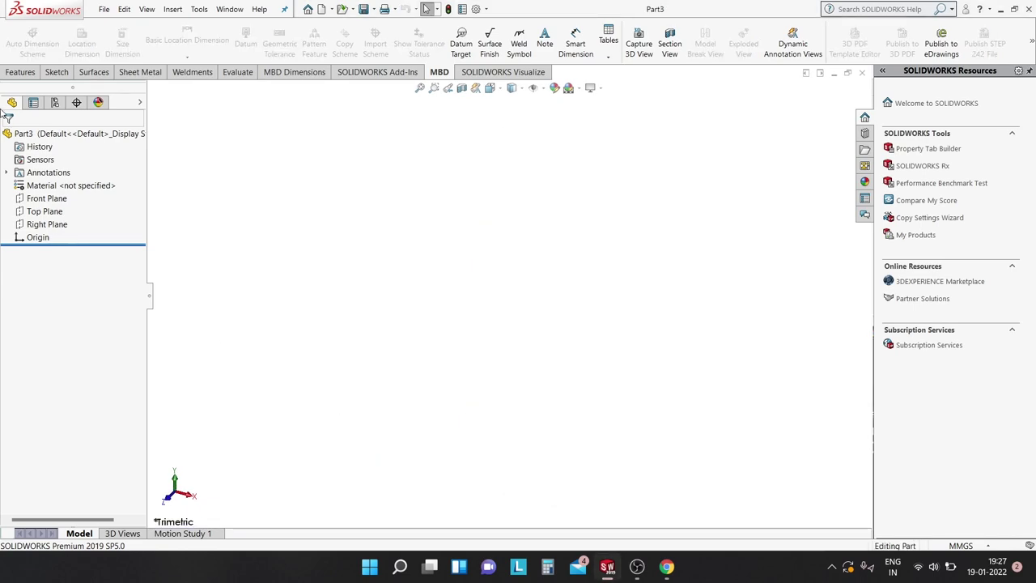
{"action": "left_click", "coordinate": [37, 202]}
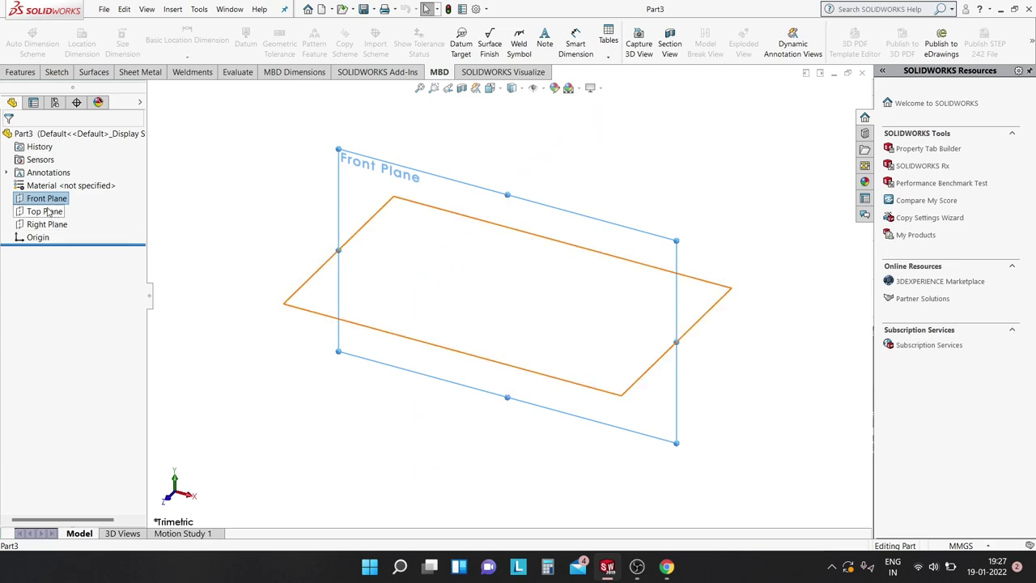
- Sketch a center rectangle at the origin on Front Plane, viewed normal to it
{"action": "right_click", "coordinate": [47, 202]}
{"action": "left_click", "coordinate": [106, 188]}
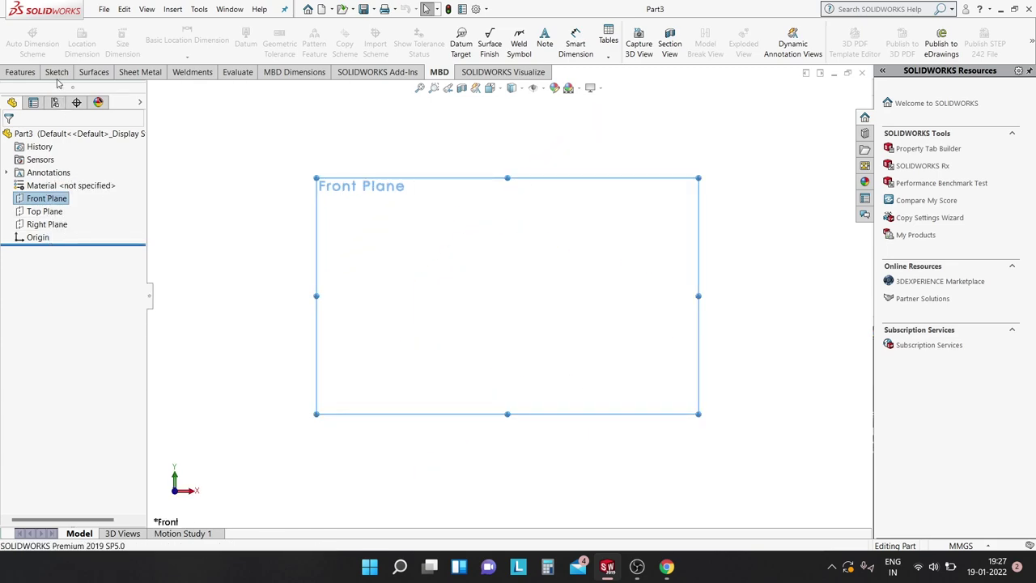
{"action": "left_click", "coordinate": [58, 72]}
{"action": "left_click", "coordinate": [102, 40]}
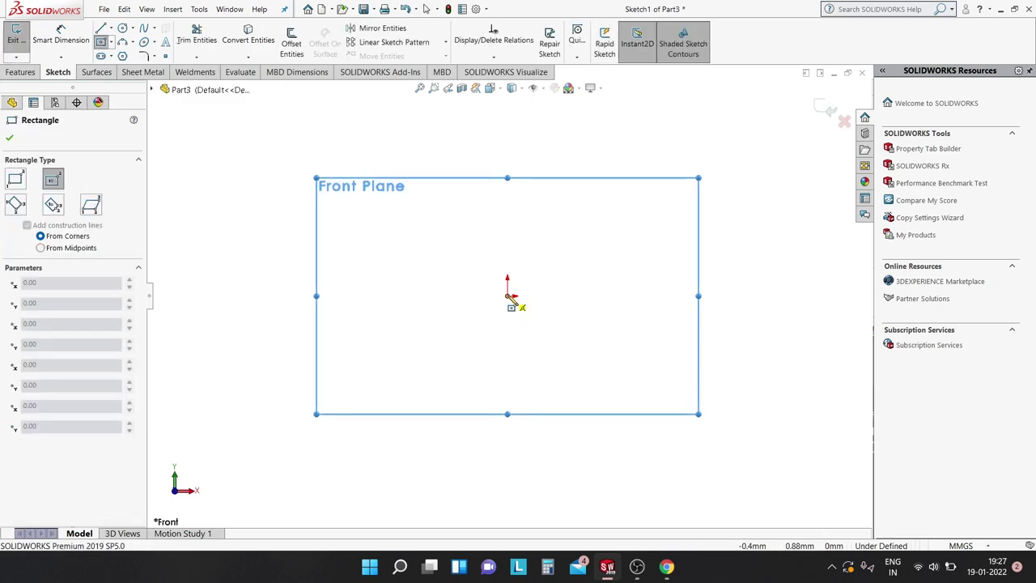
{"action": "left_click", "coordinate": [511, 300]}
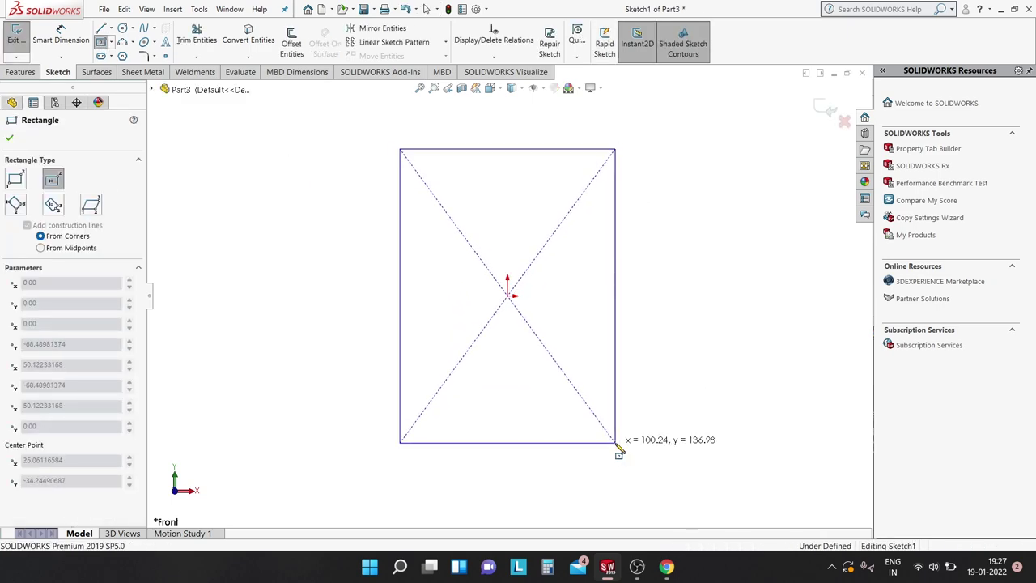
{"action": "left_click", "coordinate": [615, 443]}
{"action": "key", "text": "Escape"}
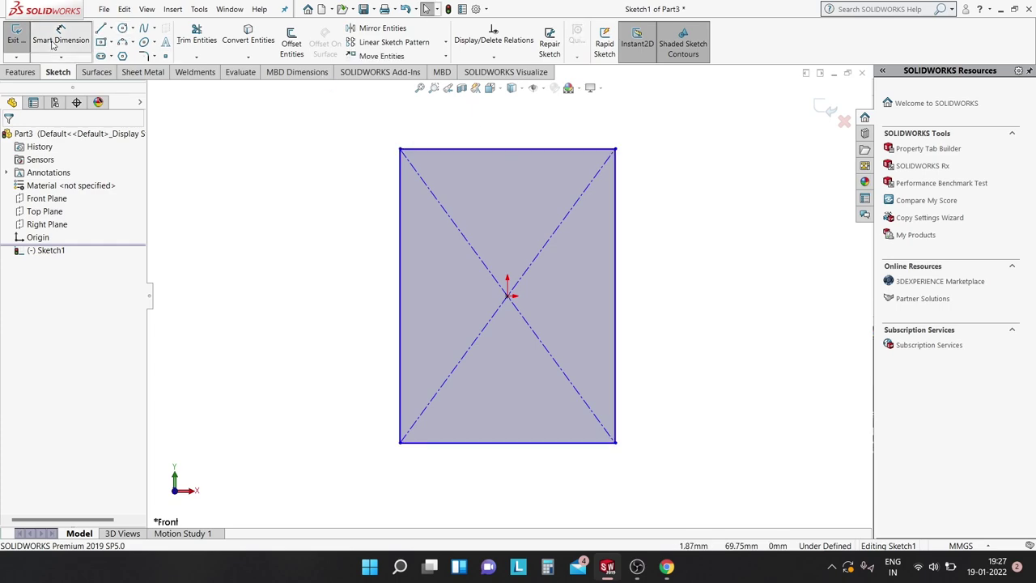
- Dimension the rectangle 1698 mm tall and 798 mm wide
{"action": "left_click", "coordinate": [53, 45]}
{"action": "left_click", "coordinate": [617, 243]}
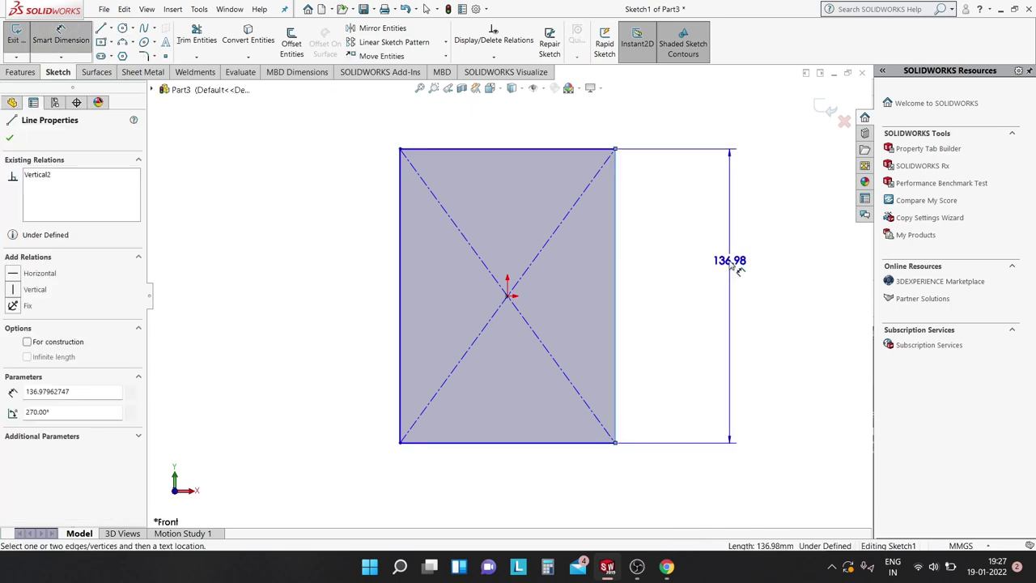
{"action": "left_click", "coordinate": [710, 271]}
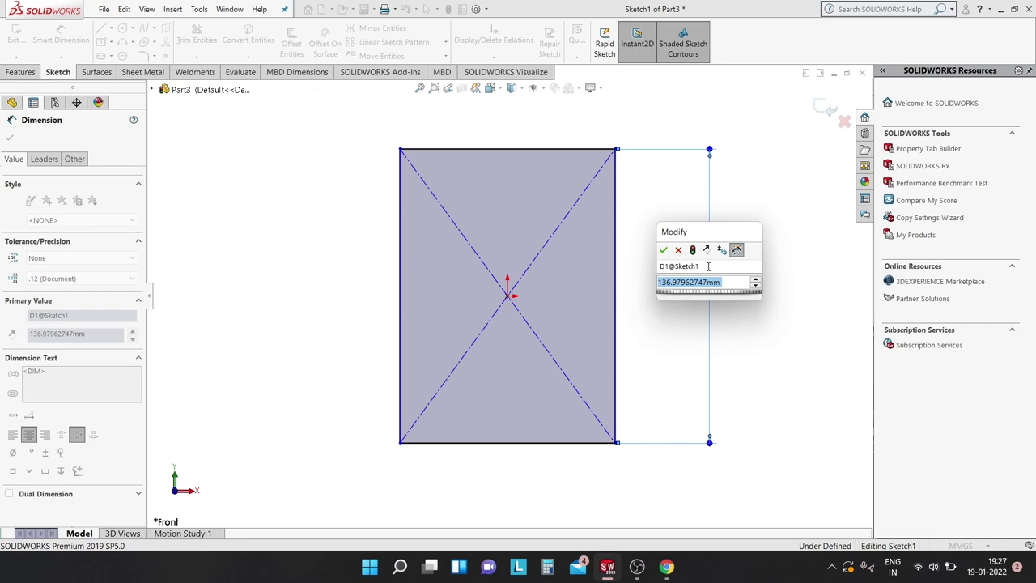
{"action": "type", "text": "1"}
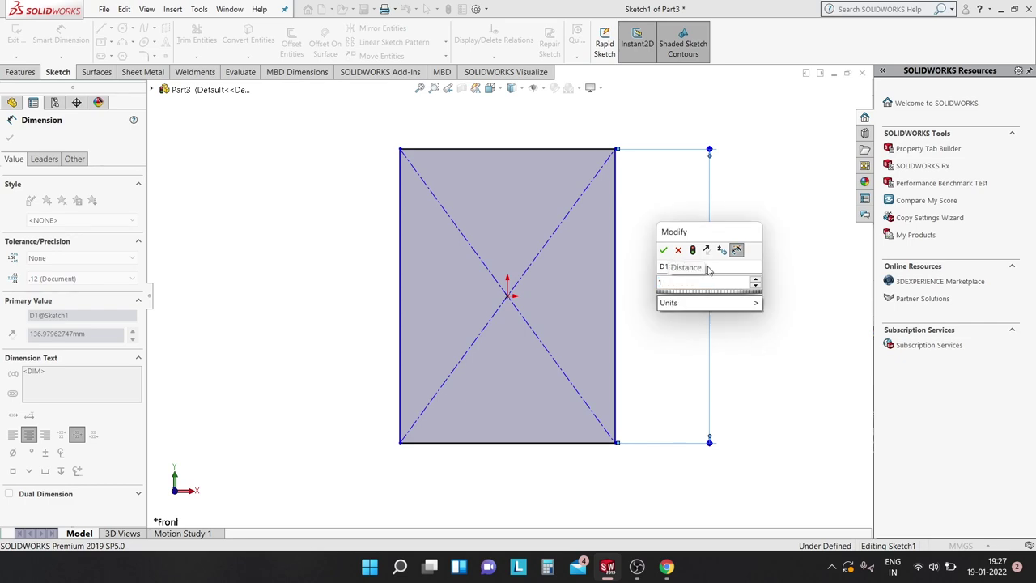
{"action": "type", "text": "698"}
{"action": "key", "text": "Return"}
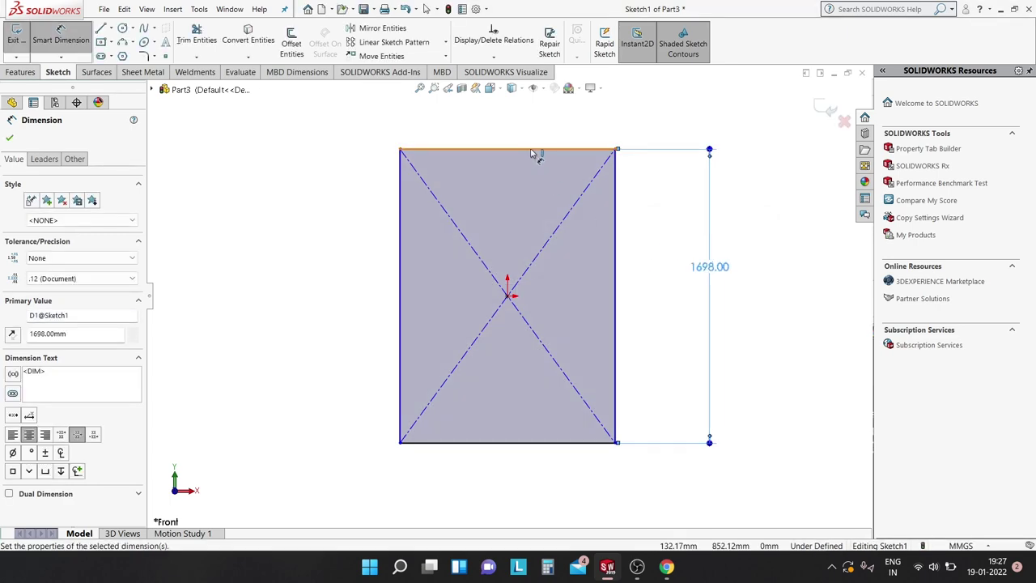
{"action": "left_click", "coordinate": [532, 151]}
{"action": "left_click", "coordinate": [543, 122]}
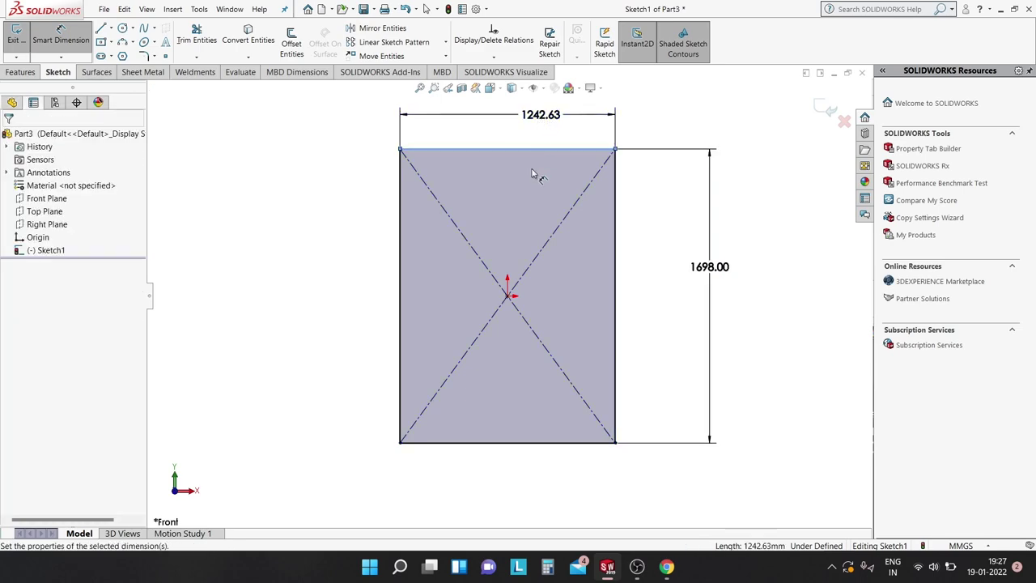
{"action": "type", "text": "79"}
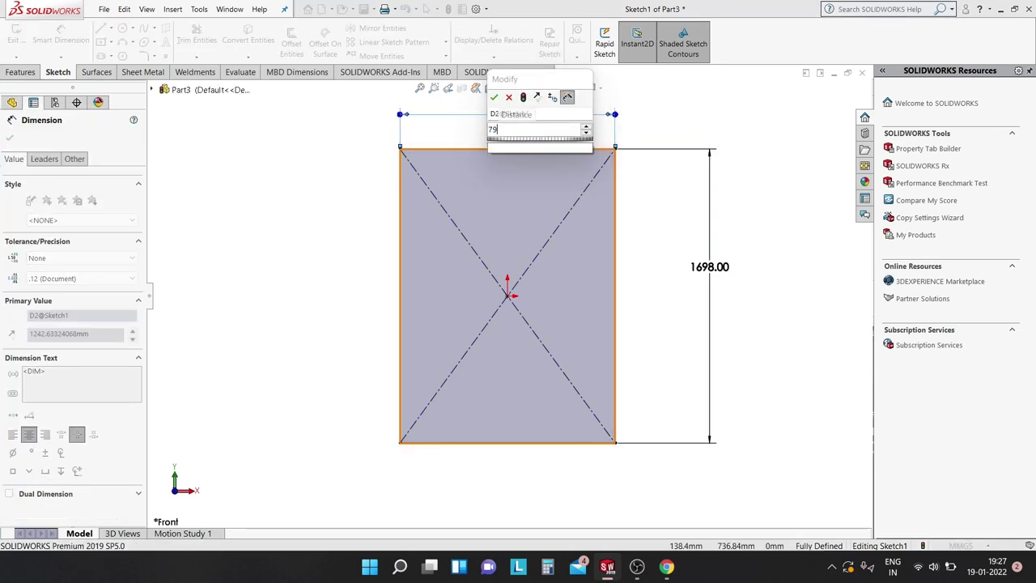
{"action": "type", "text": "8"}
{"action": "key", "text": "Return"}
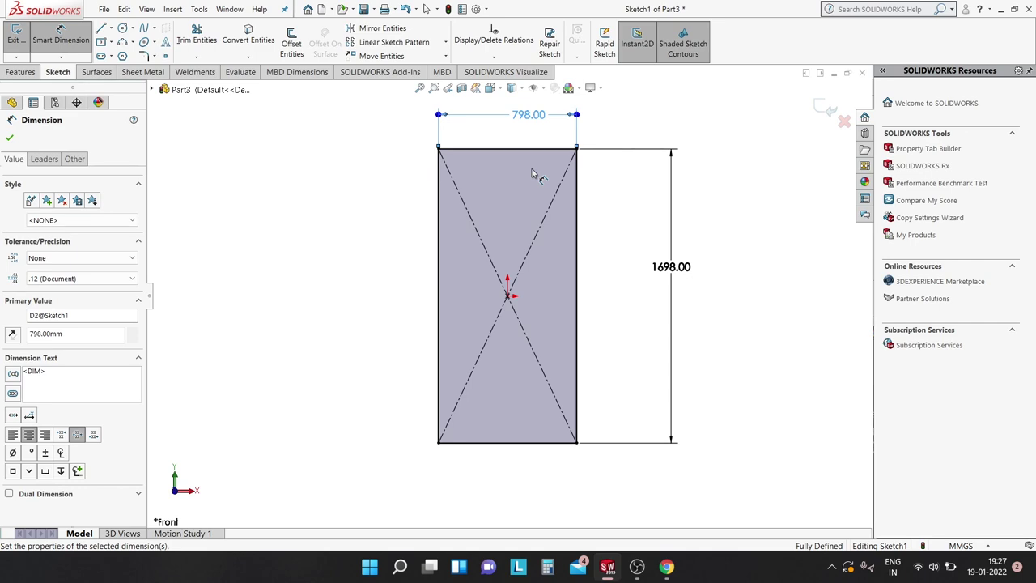
{"action": "left_click", "coordinate": [10, 138]}
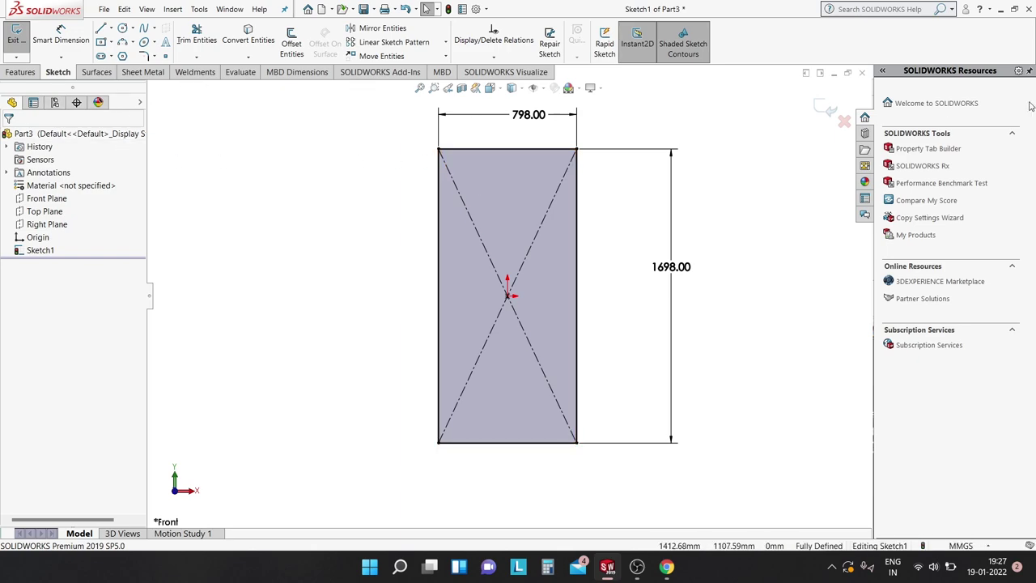
{"action": "left_click", "coordinate": [143, 72]}
- Create a 1.50 mm Base-Flange1 from the rectangle sketch and clear the selection
{"action": "left_click", "coordinate": [24, 42]}
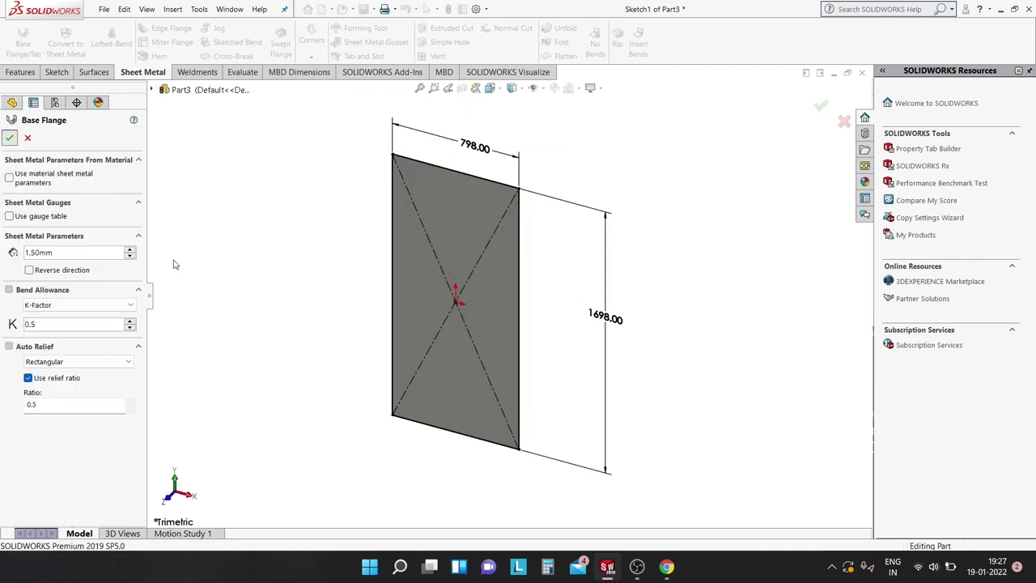
{"action": "left_click", "coordinate": [9, 137]}
{"action": "left_click", "coordinate": [321, 267]}
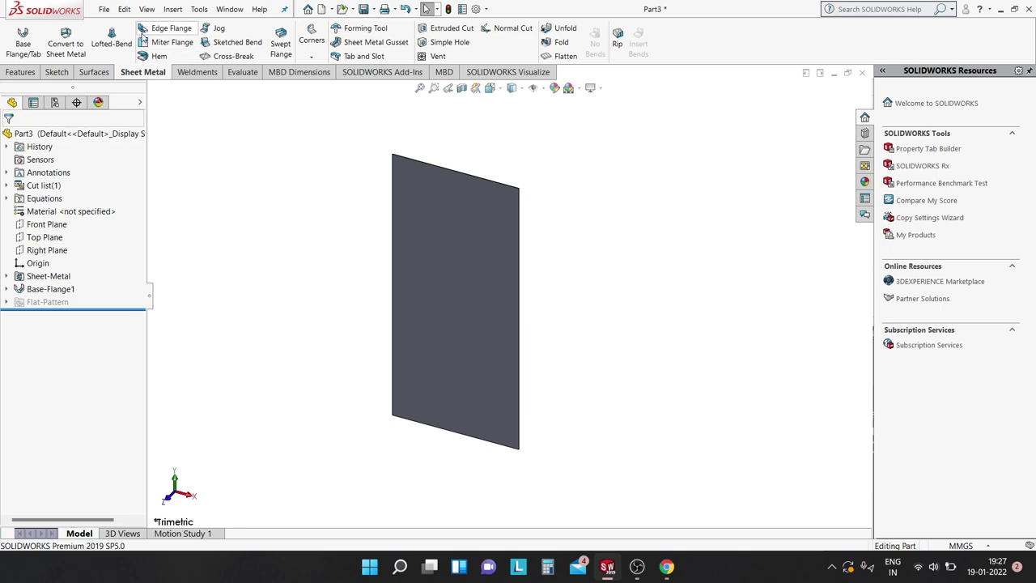
{"action": "mouse_move", "coordinate": [607, 566]}
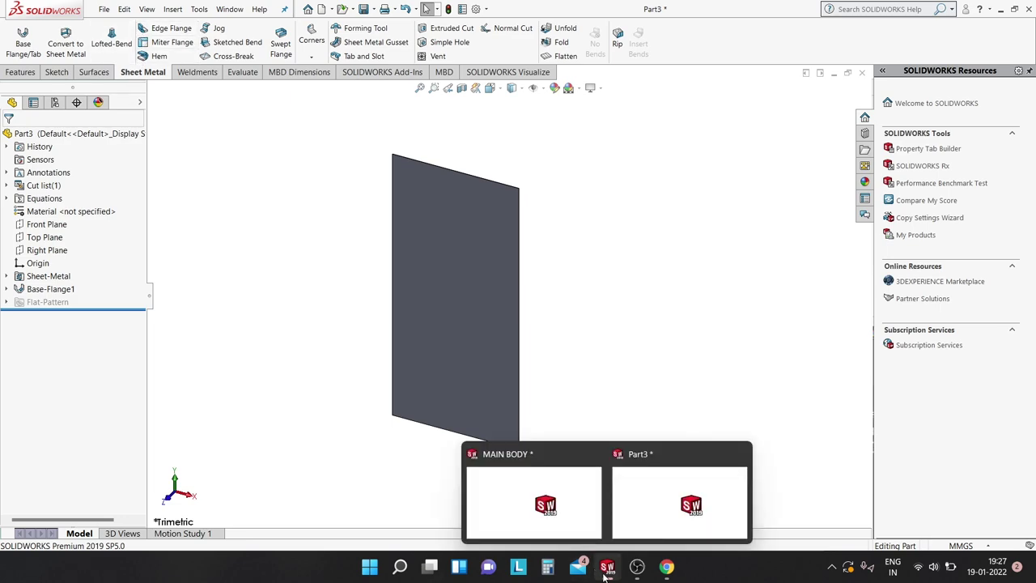
- Switch to the MAIN BODY window and select the frame's top-left corner edge
{"action": "left_click", "coordinate": [570, 521]}
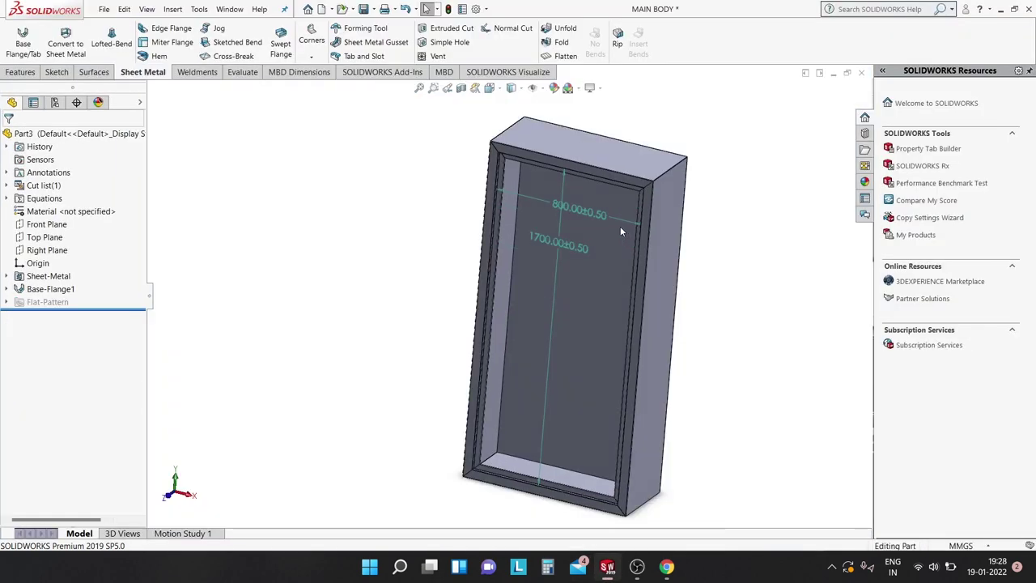
{"action": "scroll", "coordinate": [620, 226], "scroll_direction": "down", "scroll_amount": 3}
{"action": "scroll", "coordinate": [533, 148], "scroll_direction": "down", "scroll_amount": 3}
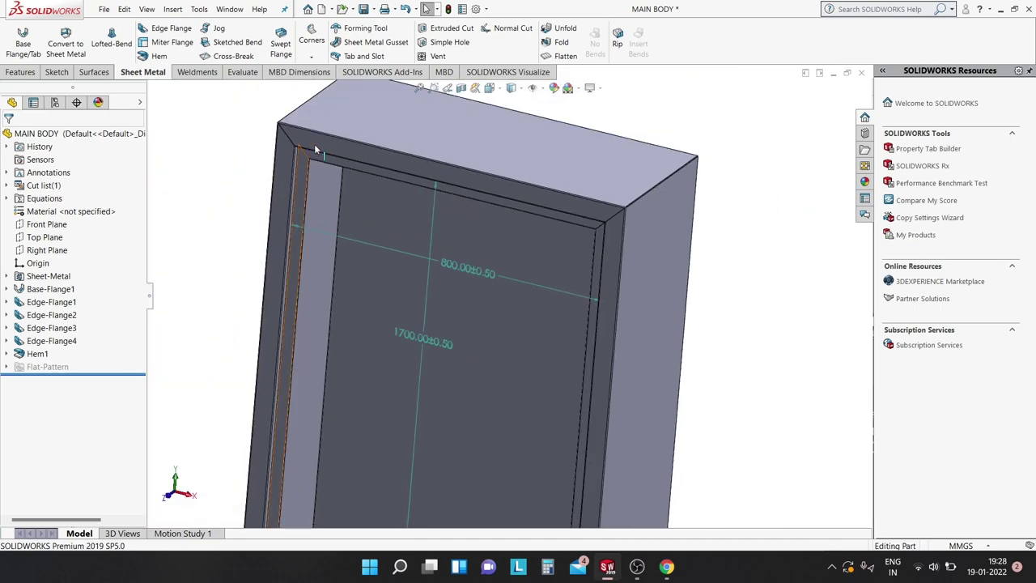
{"action": "scroll", "coordinate": [323, 148], "scroll_direction": "down", "scroll_amount": 3}
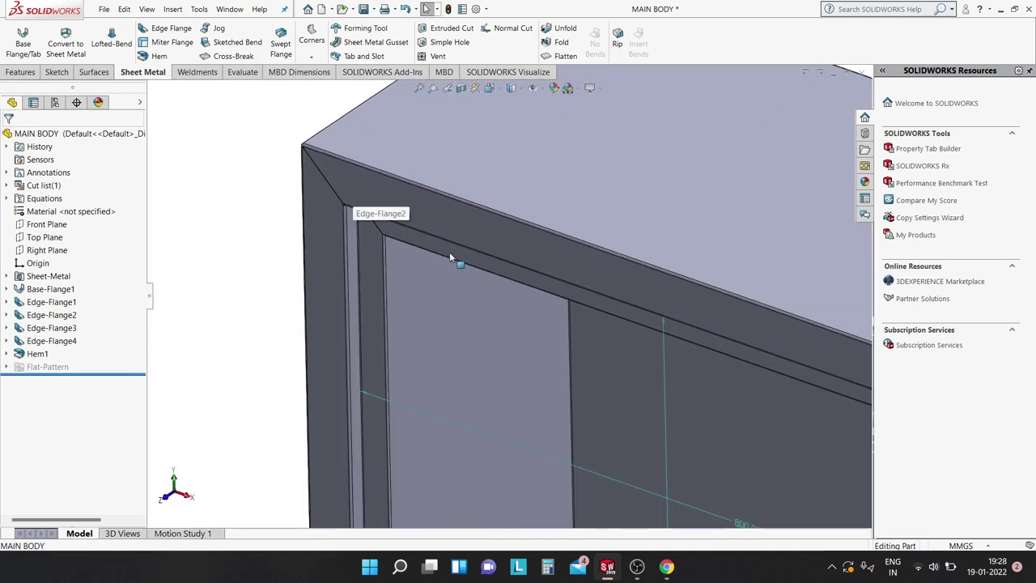
{"action": "scroll", "coordinate": [449, 252], "scroll_direction": "down", "scroll_amount": 2}
{"action": "left_click", "coordinate": [344, 201]}
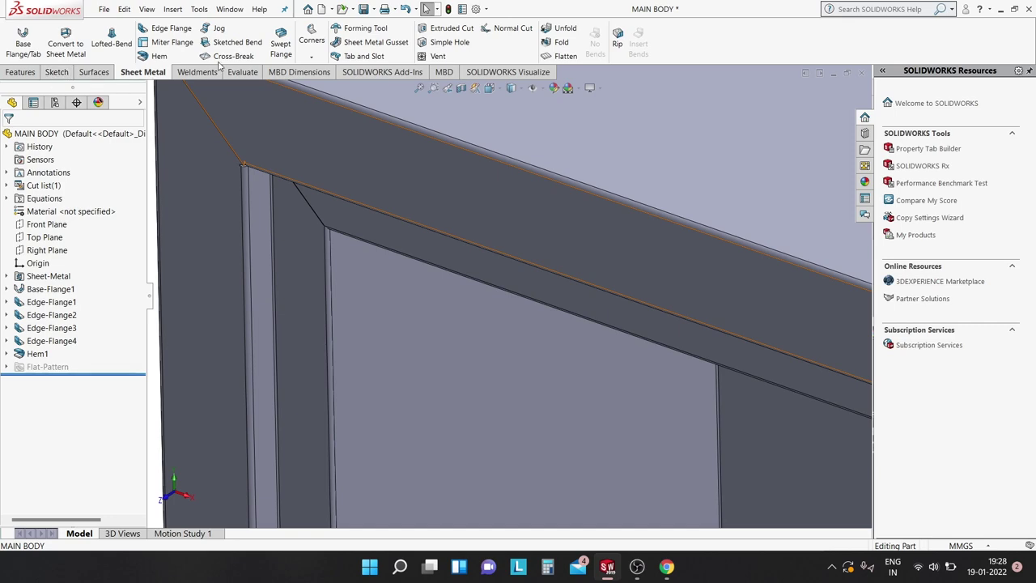
- Add an MBD location dimension between two frame flange faces
{"action": "left_click", "coordinate": [444, 72]}
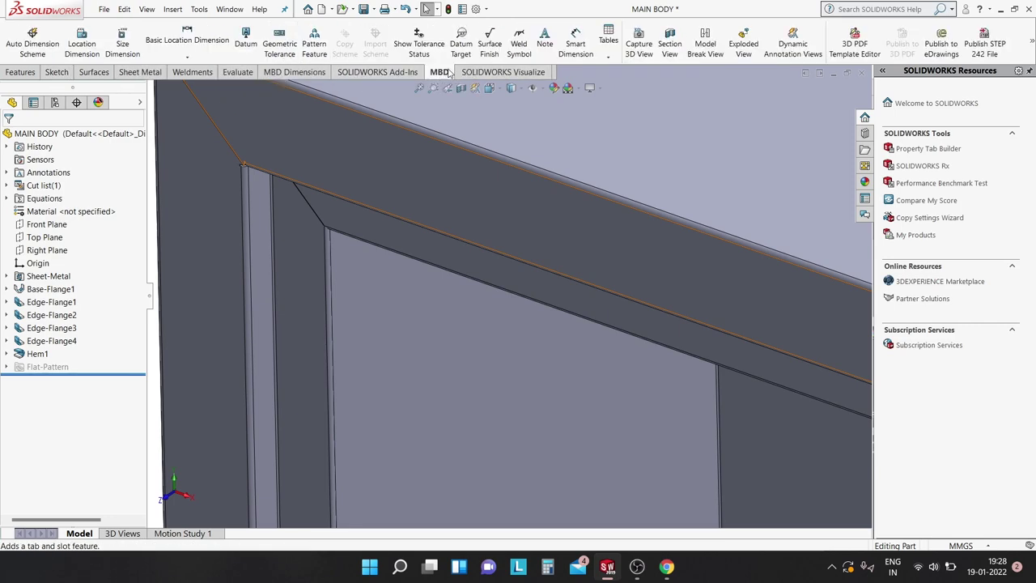
{"action": "left_click", "coordinate": [577, 45]}
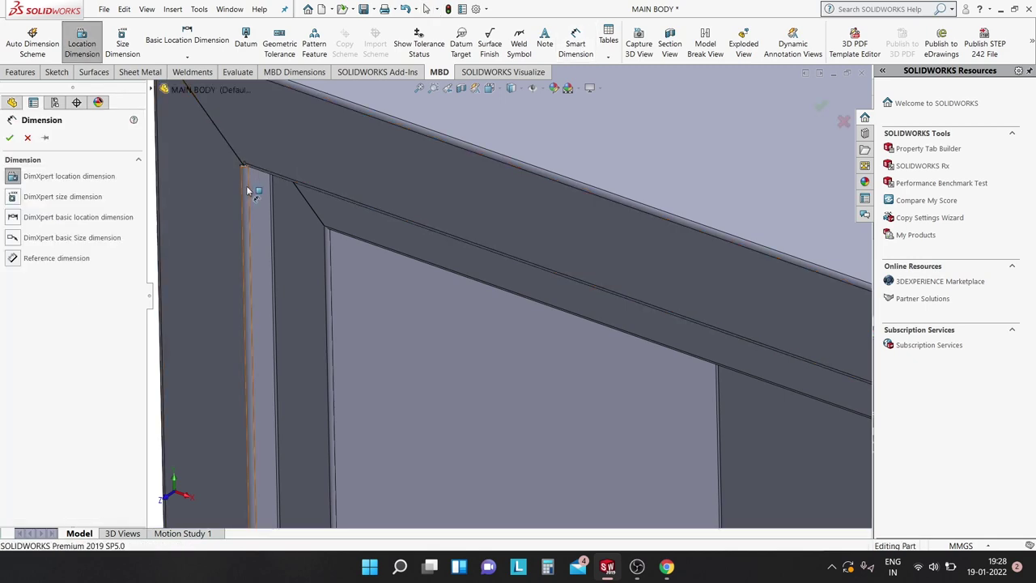
{"action": "left_click", "coordinate": [281, 220]}
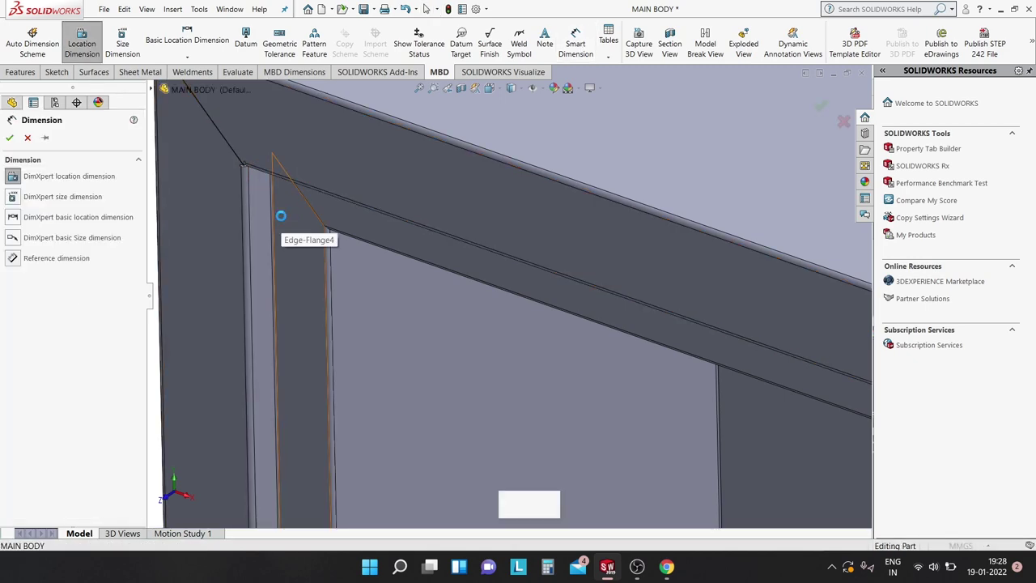
{"action": "left_click", "coordinate": [219, 199]}
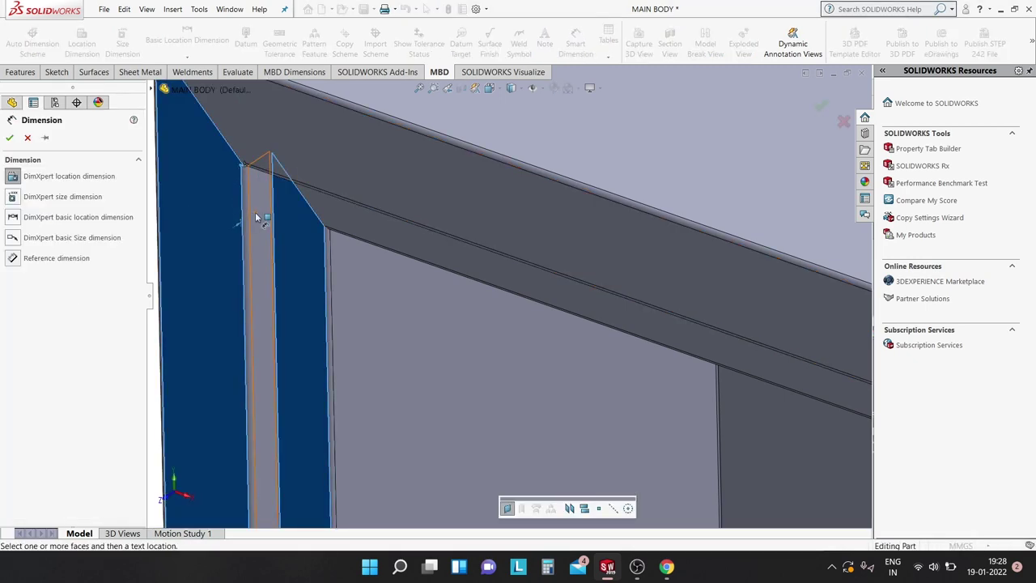
{"action": "key", "text": "z"}
{"action": "key", "text": "z"}
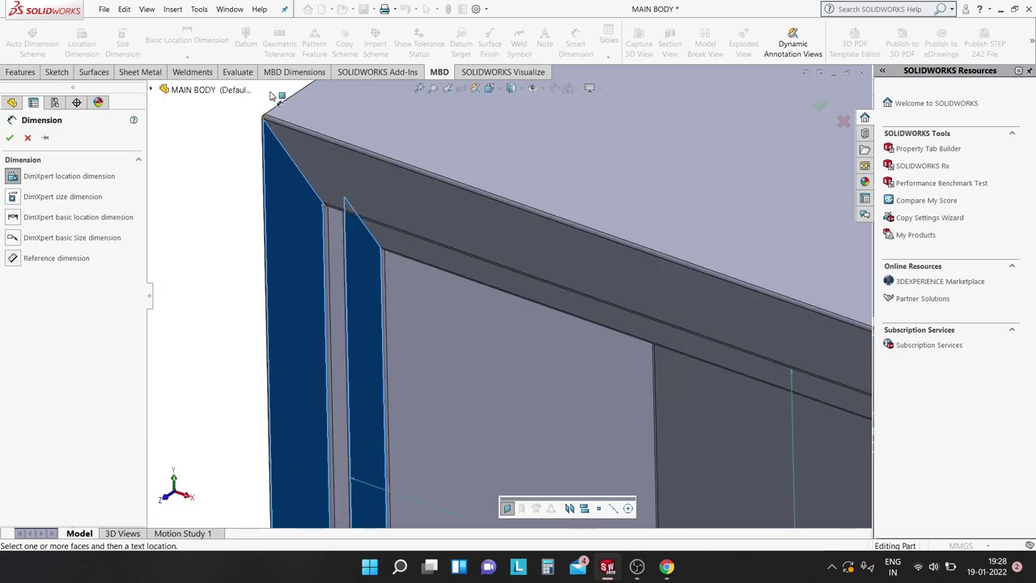
{"action": "left_click", "coordinate": [232, 162]}
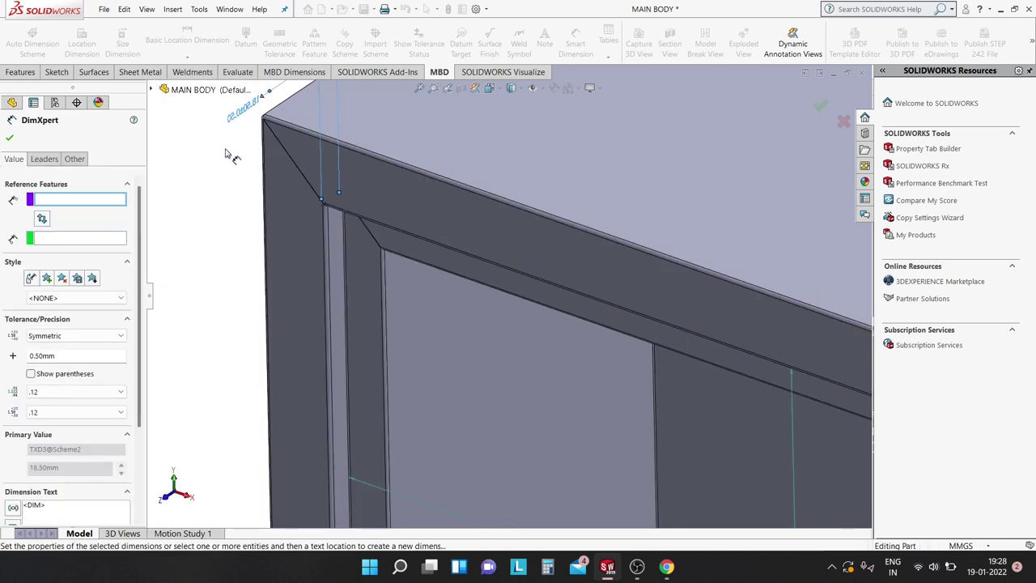
{"action": "left_click", "coordinate": [9, 138]}
{"action": "key", "text": "z"}
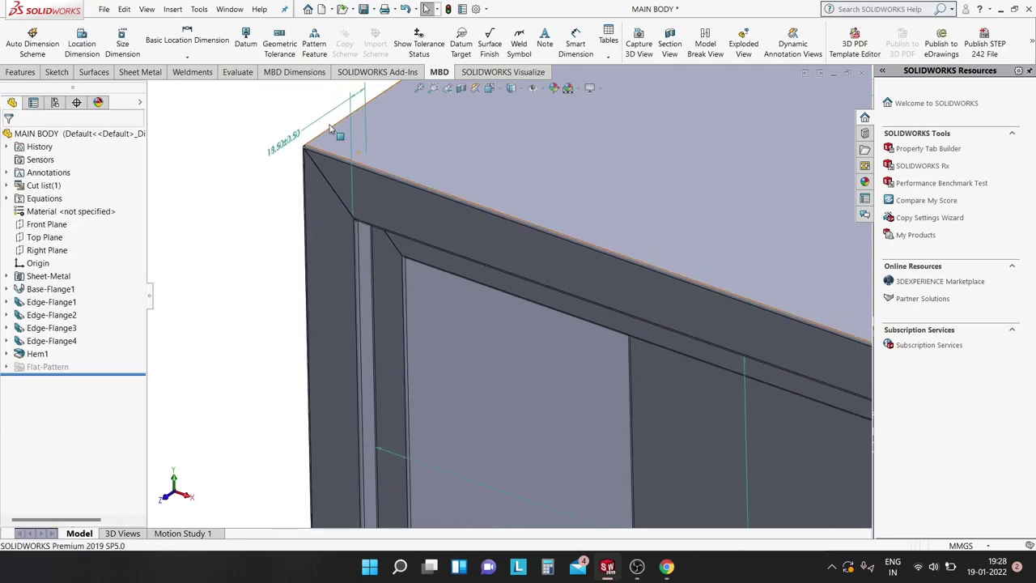
{"action": "key", "text": "z"}
{"action": "scroll", "coordinate": [389, 220], "scroll_direction": "down", "scroll_amount": 1}
{"action": "scroll", "coordinate": [421, 242], "scroll_direction": "down", "scroll_amount": 2}
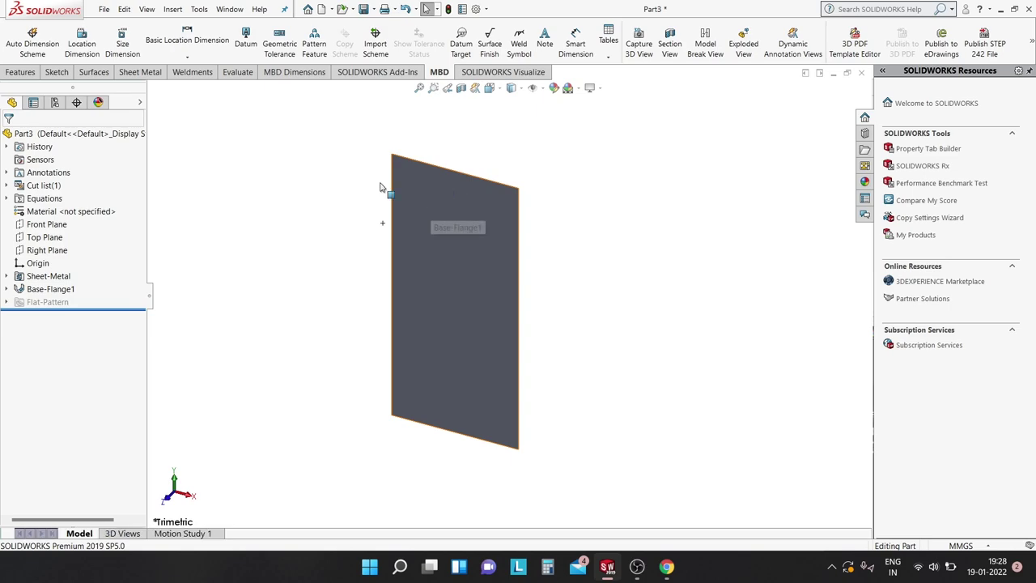
- Start an edge flange on the plate's right and top edges
{"action": "left_click", "coordinate": [140, 72]}
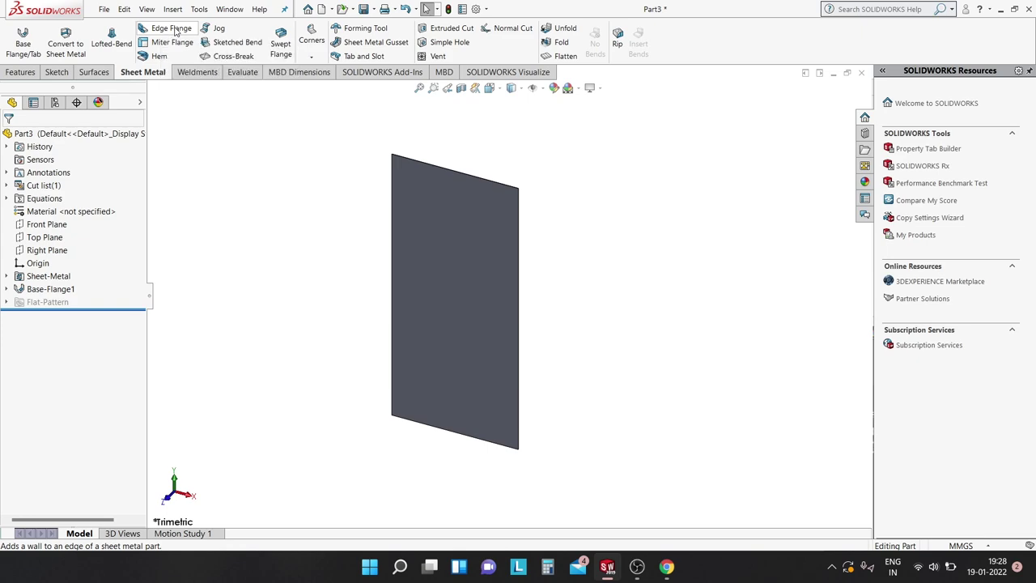
{"action": "left_click", "coordinate": [172, 29]}
{"action": "scroll", "coordinate": [445, 203], "scroll_direction": "down", "scroll_amount": 3}
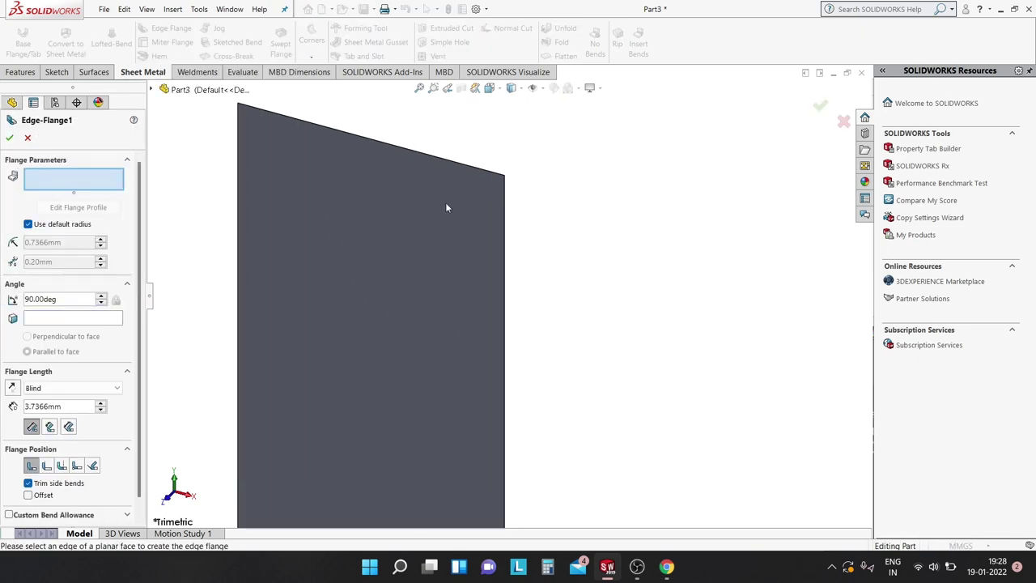
{"action": "scroll", "coordinate": [436, 190], "scroll_direction": "down", "scroll_amount": 3}
{"action": "middle_click_drag", "start_coordinate": [559, 208], "coordinate": [482, 241]}
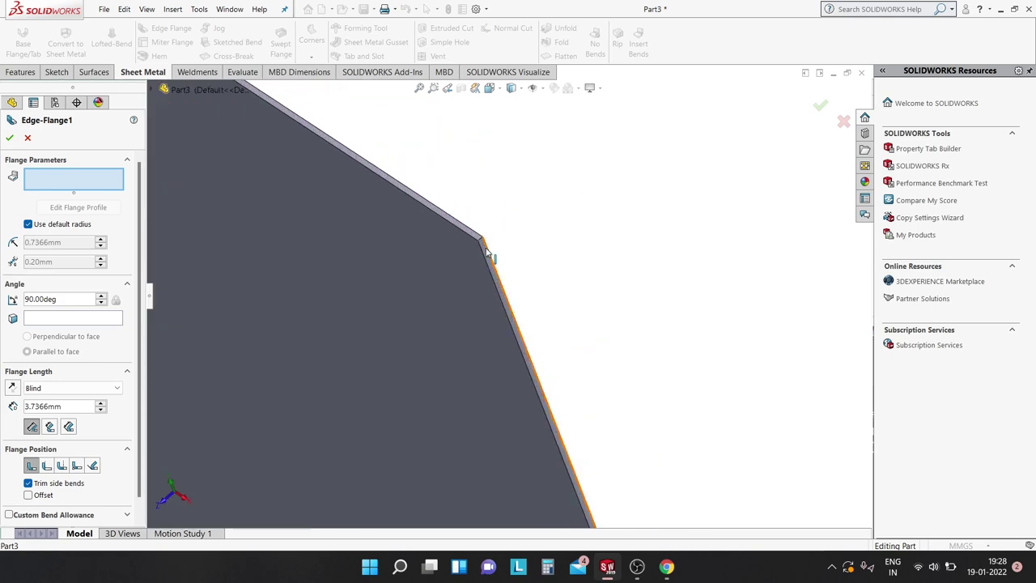
{"action": "left_click", "coordinate": [547, 241]}
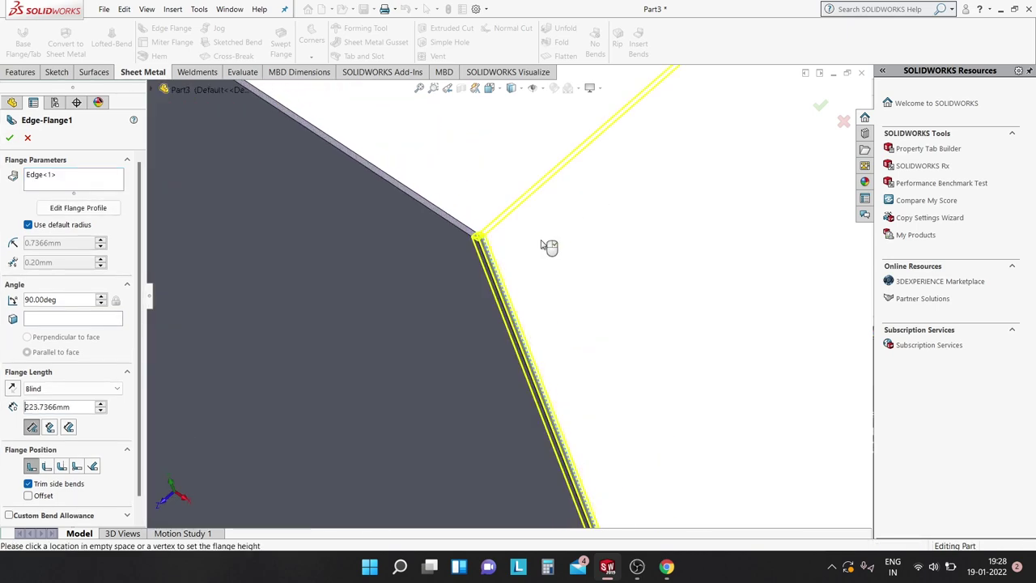
{"action": "left_click", "coordinate": [459, 218]}
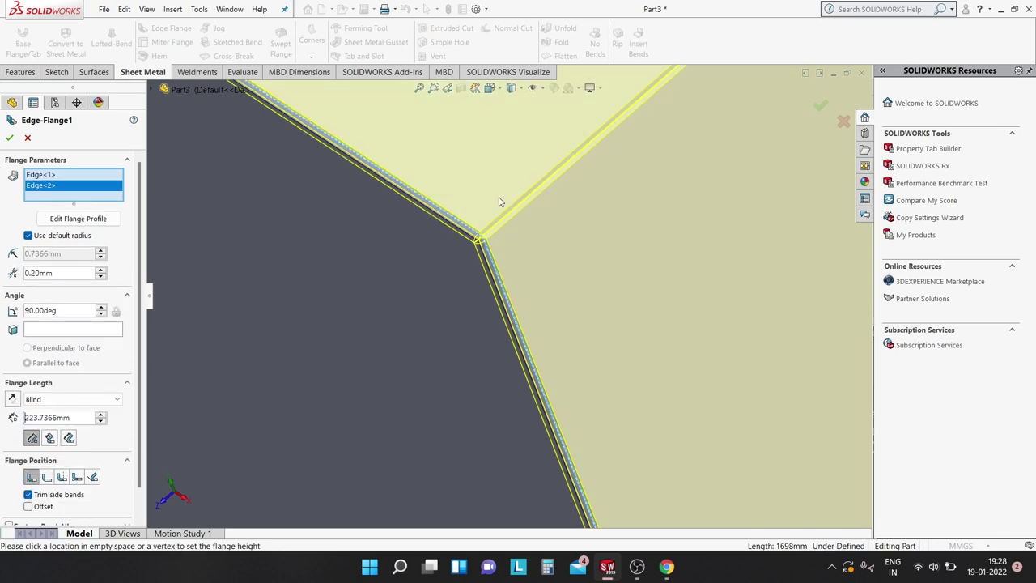
{"action": "scroll", "coordinate": [616, 398], "scroll_direction": "up", "scroll_amount": 5}
{"action": "scroll", "coordinate": [574, 351], "scroll_direction": "up", "scroll_amount": 2}
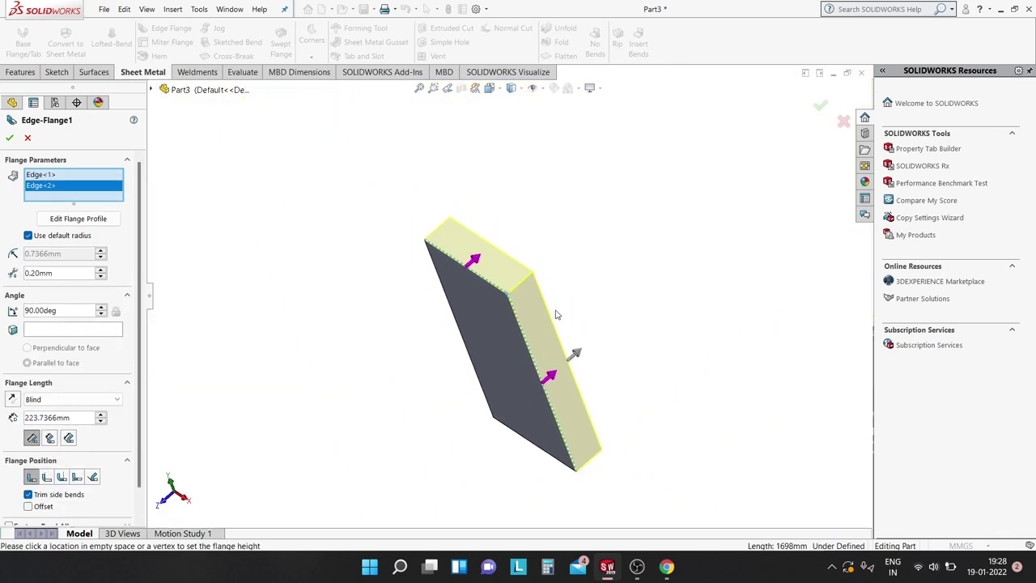
{"action": "middle_click_drag", "start_coordinate": [565, 342], "coordinate": [440, 383]}
- Add the bottom and fourth plate edges to the edge flange selection
{"action": "scroll", "coordinate": [537, 416], "scroll_direction": "down", "scroll_amount": 4}
{"action": "scroll", "coordinate": [532, 414], "scroll_direction": "down", "scroll_amount": 1}
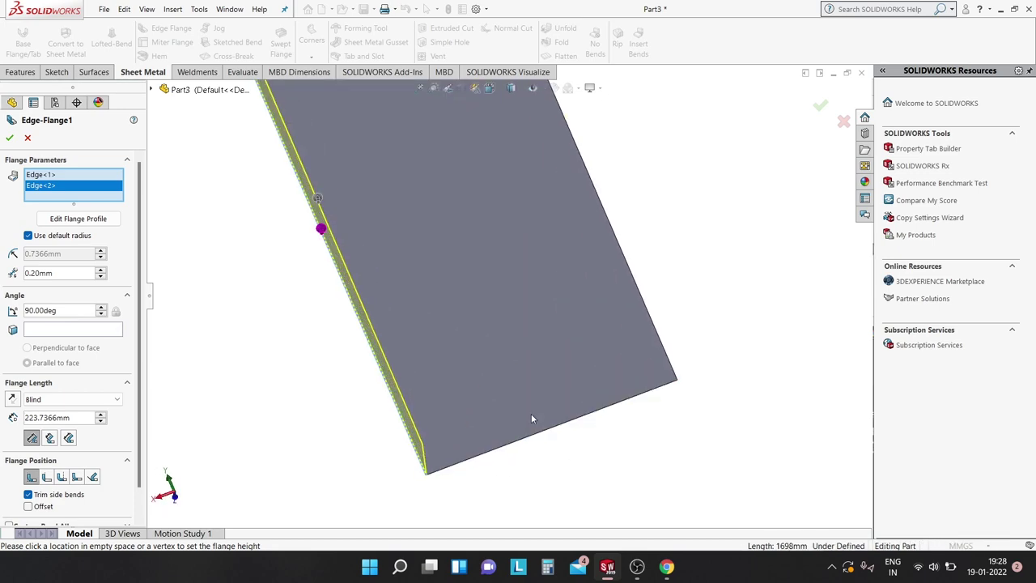
{"action": "scroll", "coordinate": [446, 463], "scroll_direction": "down", "scroll_amount": 2}
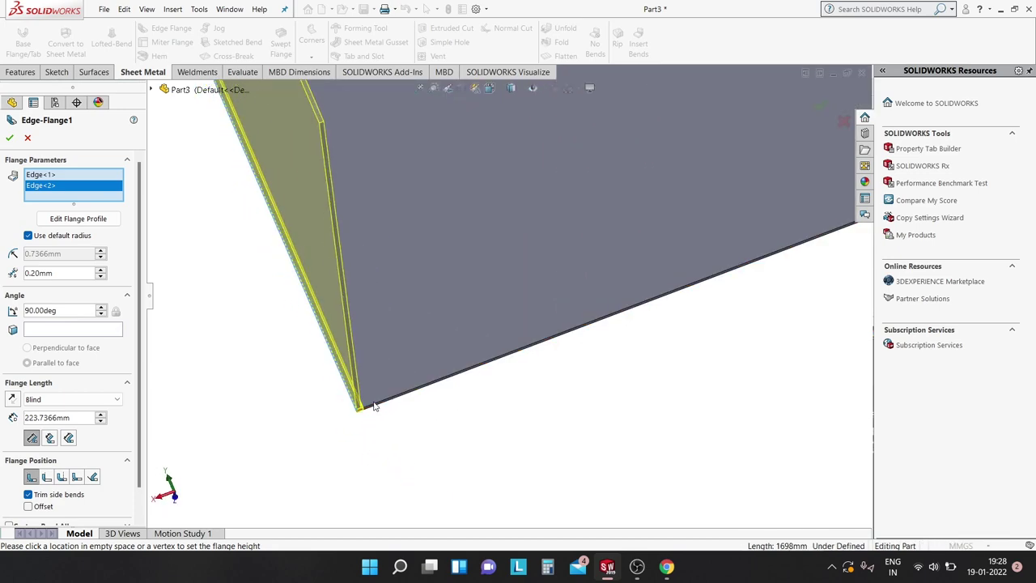
{"action": "left_click", "coordinate": [376, 404]}
{"action": "scroll", "coordinate": [527, 348], "scroll_direction": "up", "scroll_amount": 2}
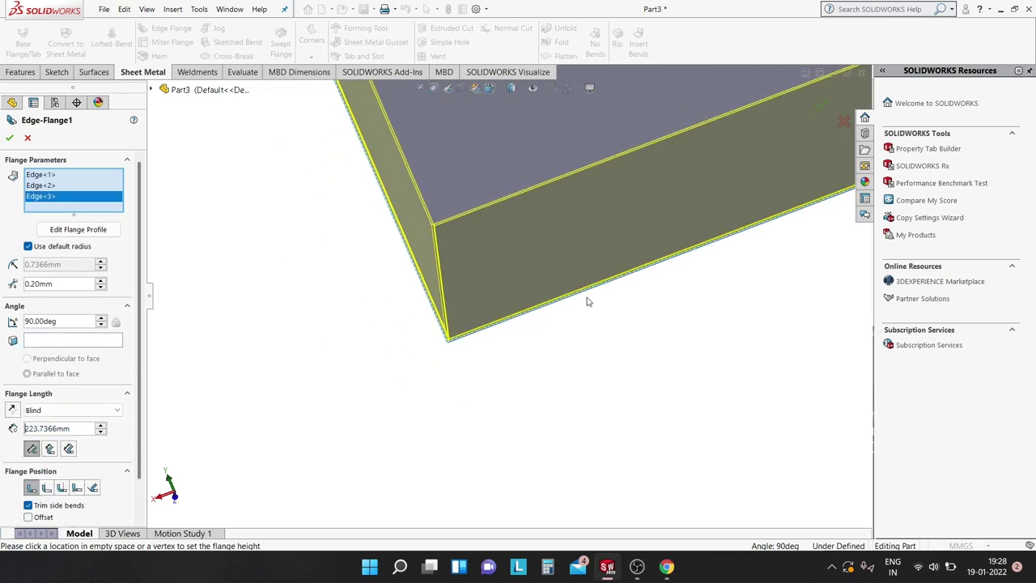
{"action": "scroll", "coordinate": [595, 296], "scroll_direction": "up", "scroll_amount": 2}
{"action": "scroll", "coordinate": [744, 174], "scroll_direction": "up", "scroll_amount": 2}
{"action": "scroll", "coordinate": [537, 168], "scroll_direction": "down", "scroll_amount": 3}
{"action": "mouse_move", "coordinate": [536, 168]}
{"action": "middle_mouse_down"}
{"action": "mouse_move", "coordinate": [564, 268]}
{"action": "mouse_move", "coordinate": [597, 213]}
{"action": "mouse_move", "coordinate": [595, 239]}
{"action": "middle_mouse_up"}
{"action": "scroll", "coordinate": [509, 331], "scroll_direction": "down", "scroll_amount": 2}
{"action": "scroll", "coordinate": [490, 405], "scroll_direction": "down", "scroll_amount": 2}
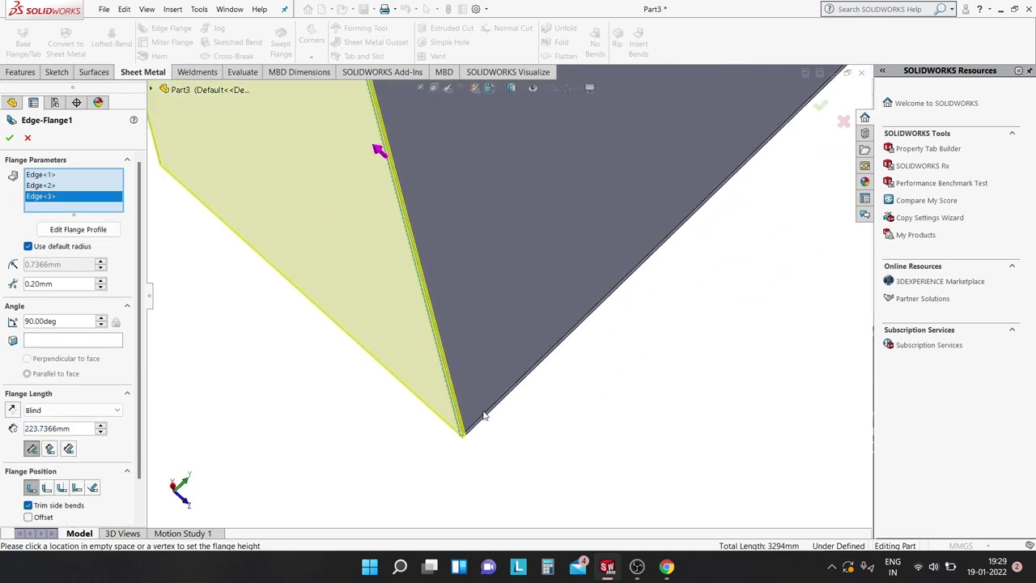
{"action": "scroll", "coordinate": [486, 416], "scroll_direction": "down", "scroll_amount": 1}
{"action": "left_click", "coordinate": [486, 416]}
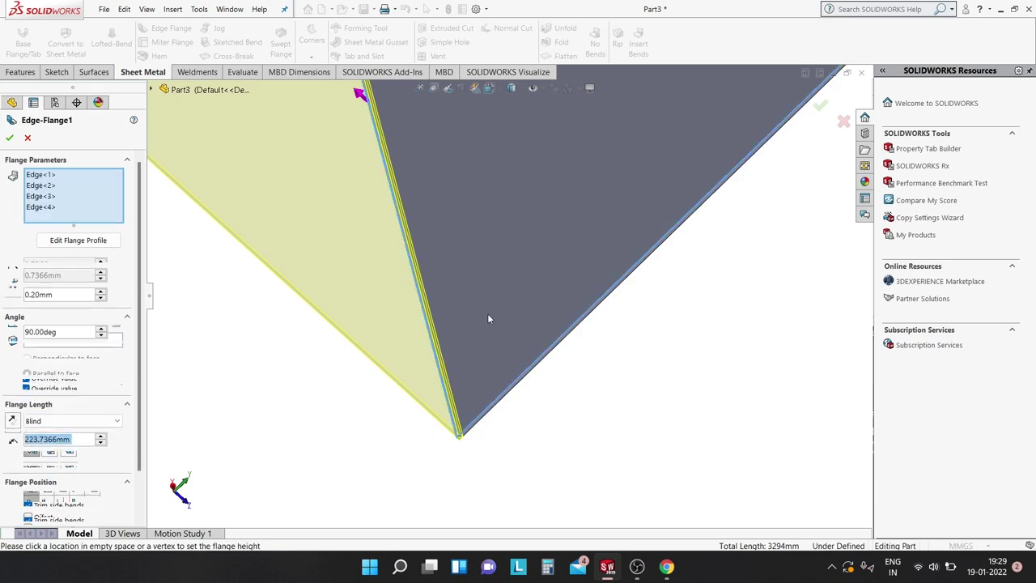
{"action": "scroll", "coordinate": [487, 313], "scroll_direction": "up", "scroll_amount": 2}
{"action": "scroll", "coordinate": [496, 293], "scroll_direction": "up", "scroll_amount": 3}
{"action": "scroll", "coordinate": [496, 294], "scroll_direction": "up", "scroll_amount": 2}
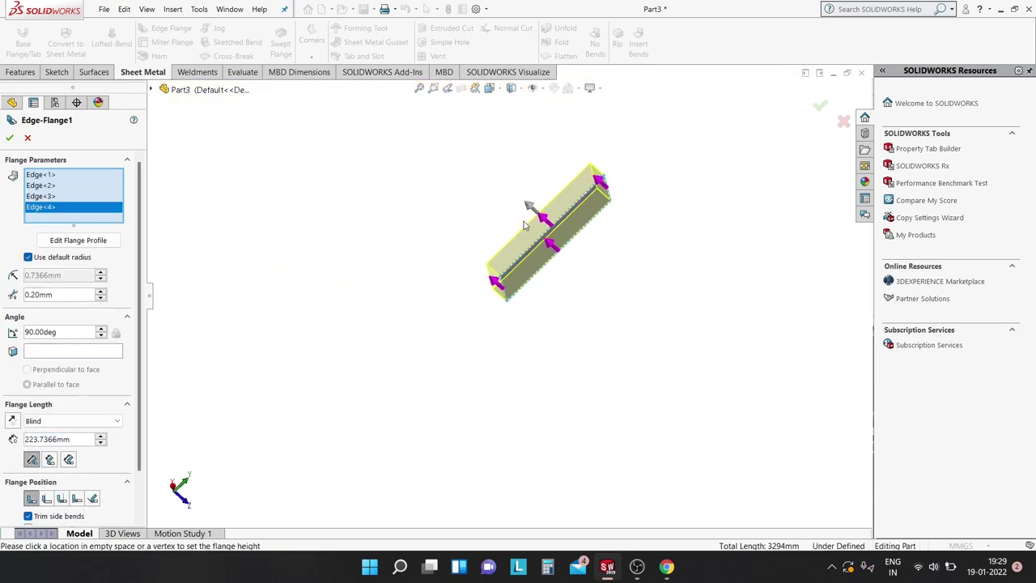
{"action": "mouse_move", "coordinate": [496, 293]}
{"action": "middle_mouse_down"}
{"action": "mouse_move", "coordinate": [727, 100]}
{"action": "mouse_move", "coordinate": [575, 331]}
{"action": "mouse_move", "coordinate": [745, 243]}
{"action": "mouse_move", "coordinate": [805, 242]}
{"action": "mouse_move", "coordinate": [801, 428]}
{"action": "mouse_move", "coordinate": [585, 245]}
{"action": "mouse_move", "coordinate": [526, 240]}
{"action": "mouse_move", "coordinate": [567, 251]}
{"action": "mouse_move", "coordinate": [518, 231]}
{"action": "mouse_move", "coordinate": [486, 259]}
{"action": "middle_mouse_up"}
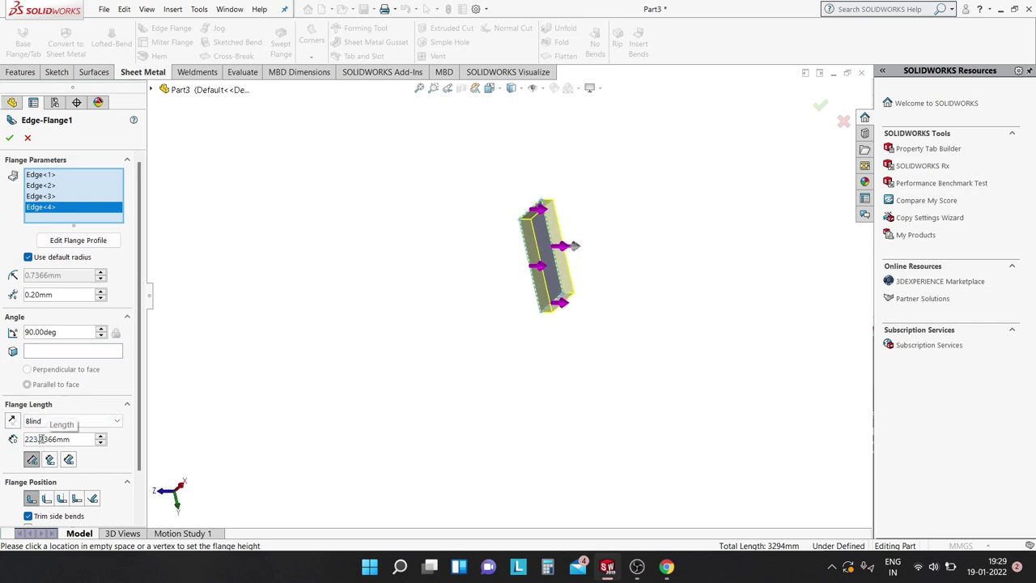
- Set the flange length to 18.5 mm and create Edge-Flange1
{"action": "type", "text": "18.5"}
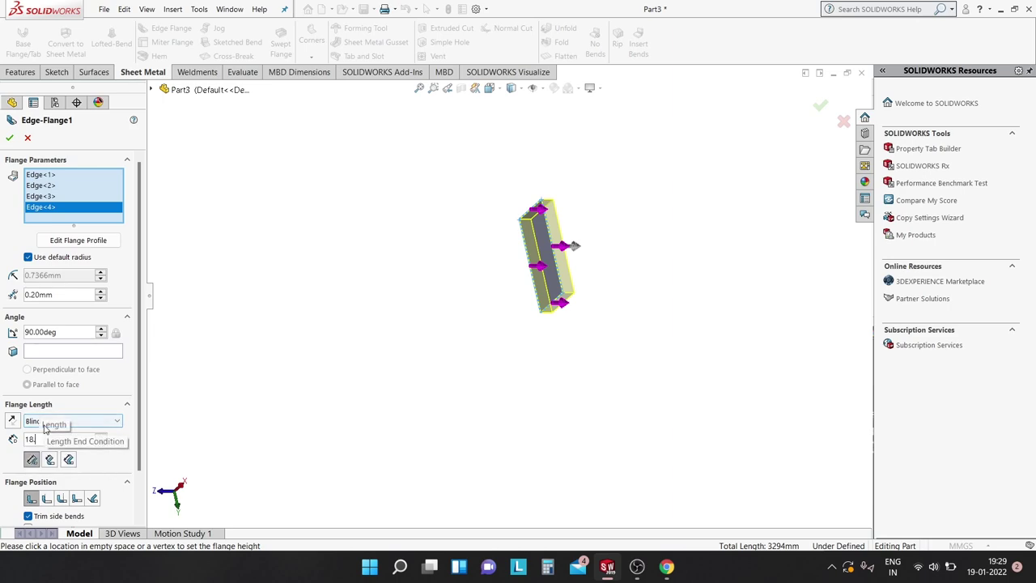
{"action": "key", "text": "Return"}
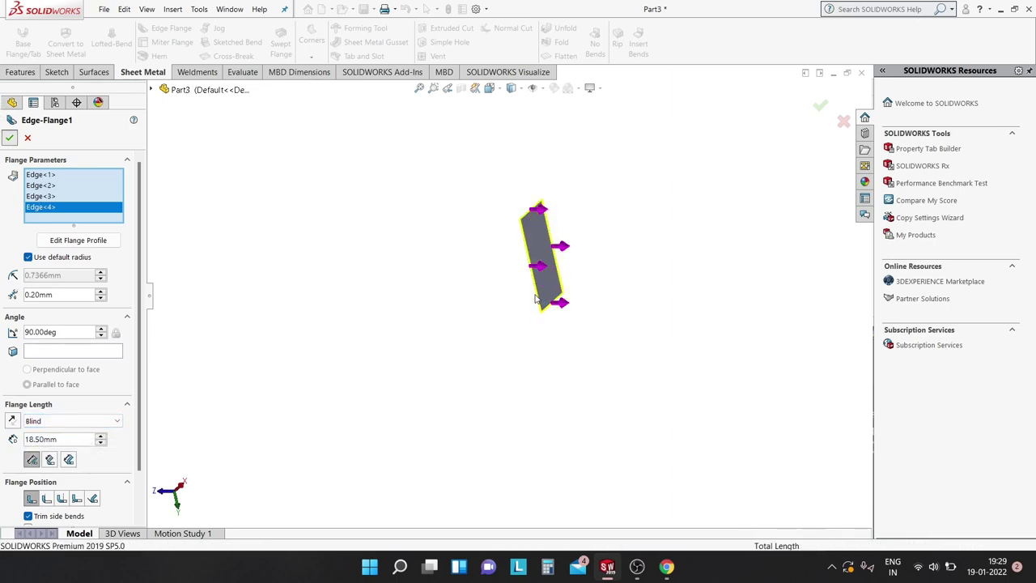
{"action": "key", "text": "Return"}
{"action": "middle_click_drag", "start_coordinate": [583, 261], "coordinate": [432, 204]}
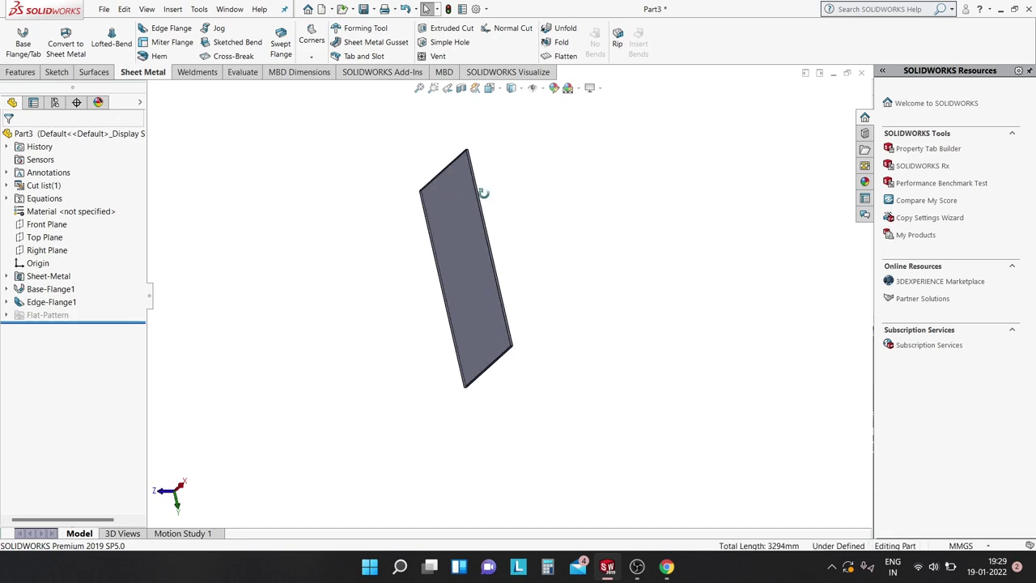
- Start a second edge flange on the first plate edge and the top edge
{"action": "left_click", "coordinate": [165, 27]}
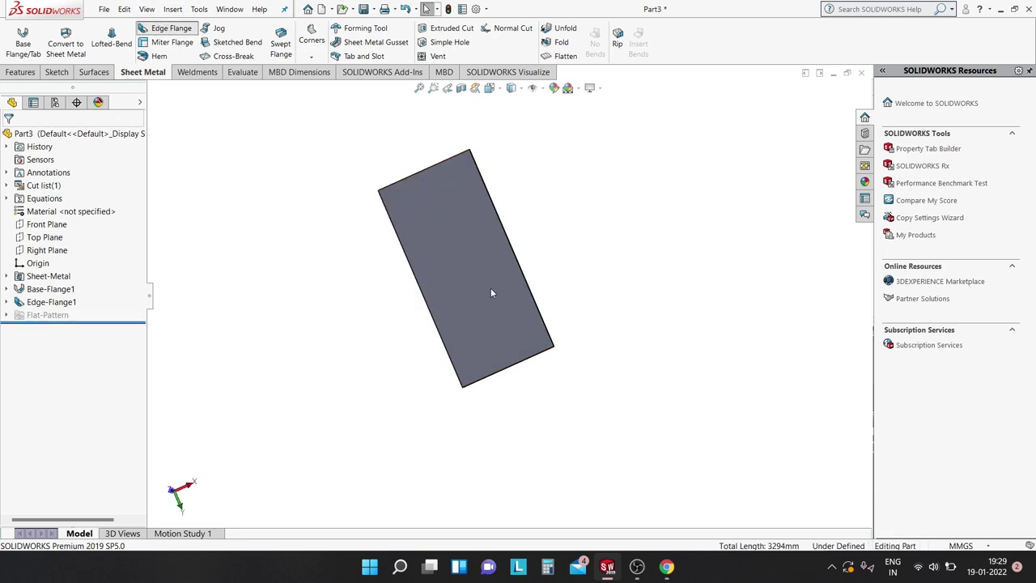
{"action": "scroll", "coordinate": [413, 219], "scroll_direction": "down", "scroll_amount": 2}
{"action": "scroll", "coordinate": [396, 194], "scroll_direction": "down", "scroll_amount": 2}
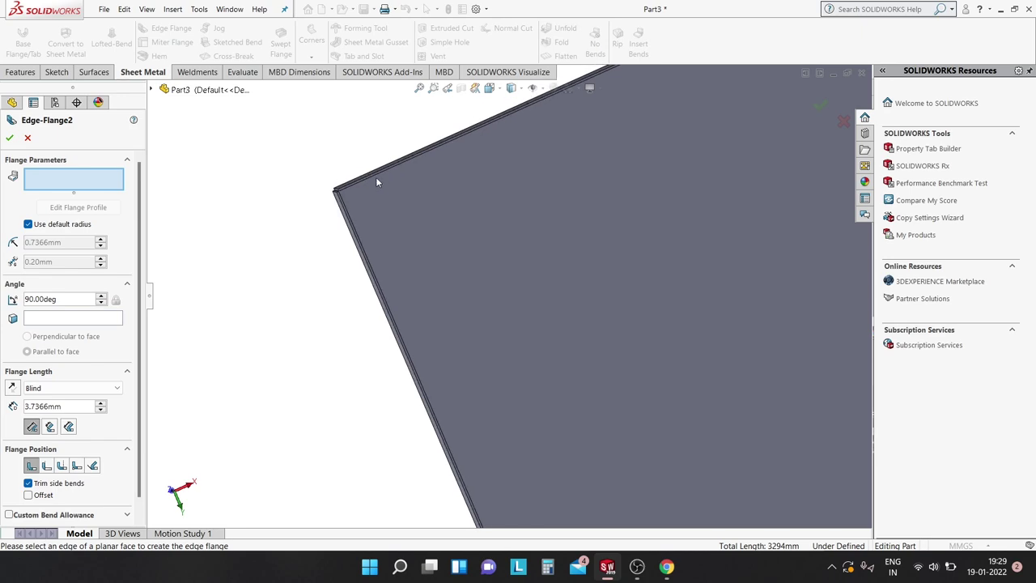
{"action": "scroll", "coordinate": [364, 199], "scroll_direction": "down", "scroll_amount": 1}
{"action": "scroll", "coordinate": [417, 232], "scroll_direction": "down", "scroll_amount": 1}
{"action": "scroll", "coordinate": [340, 209], "scroll_direction": "down", "scroll_amount": 1}
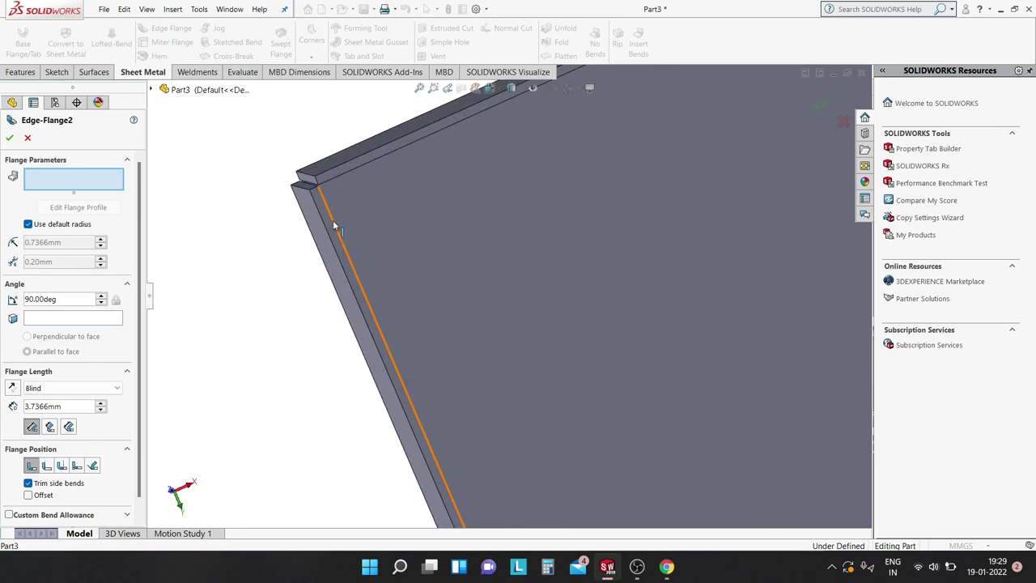
{"action": "left_click", "coordinate": [333, 222]}
{"action": "left_click", "coordinate": [422, 139]}
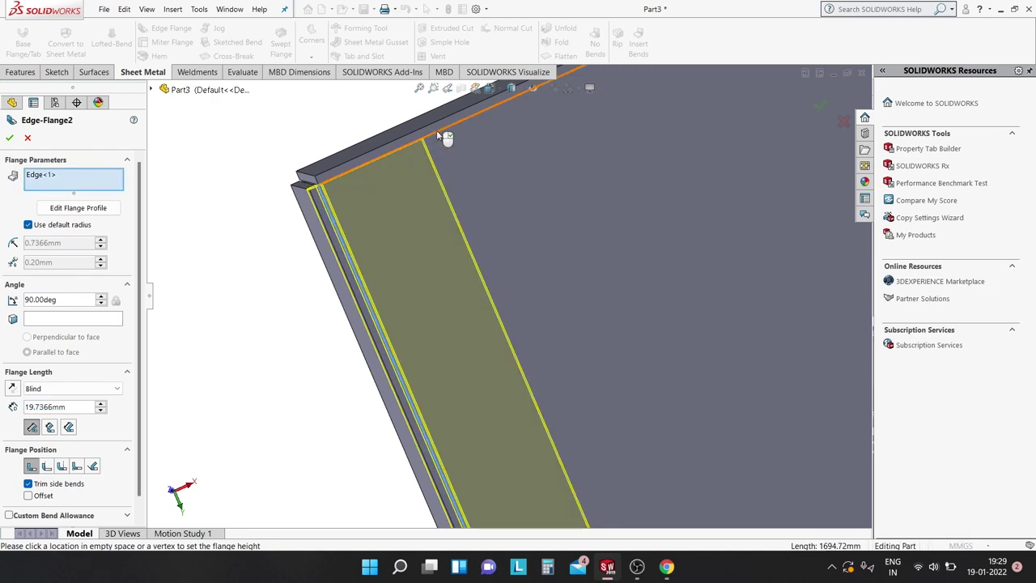
{"action": "middle_click_drag", "start_coordinate": [466, 187], "coordinate": [638, 311]}
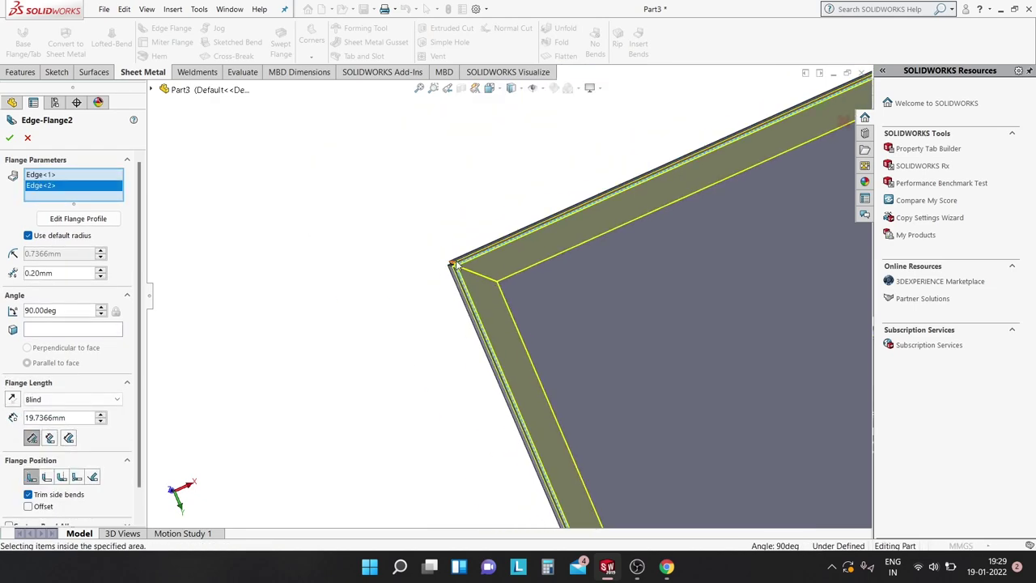
- Add the right and bottom plate edges to the second flange
{"action": "scroll", "coordinate": [640, 311], "scroll_direction": "down", "scroll_amount": 3}
{"action": "scroll", "coordinate": [502, 296], "scroll_direction": "down", "scroll_amount": 2}
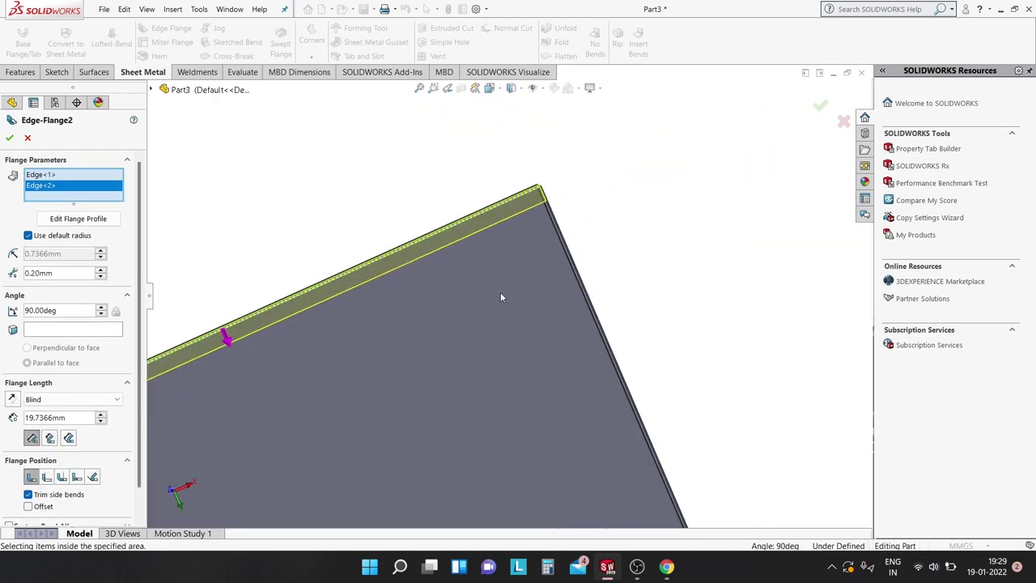
{"action": "scroll", "coordinate": [578, 208], "scroll_direction": "down", "scroll_amount": 2}
{"action": "scroll", "coordinate": [612, 164], "scroll_direction": "down", "scroll_amount": 2}
{"action": "scroll", "coordinate": [603, 146], "scroll_direction": "down", "scroll_amount": 2}
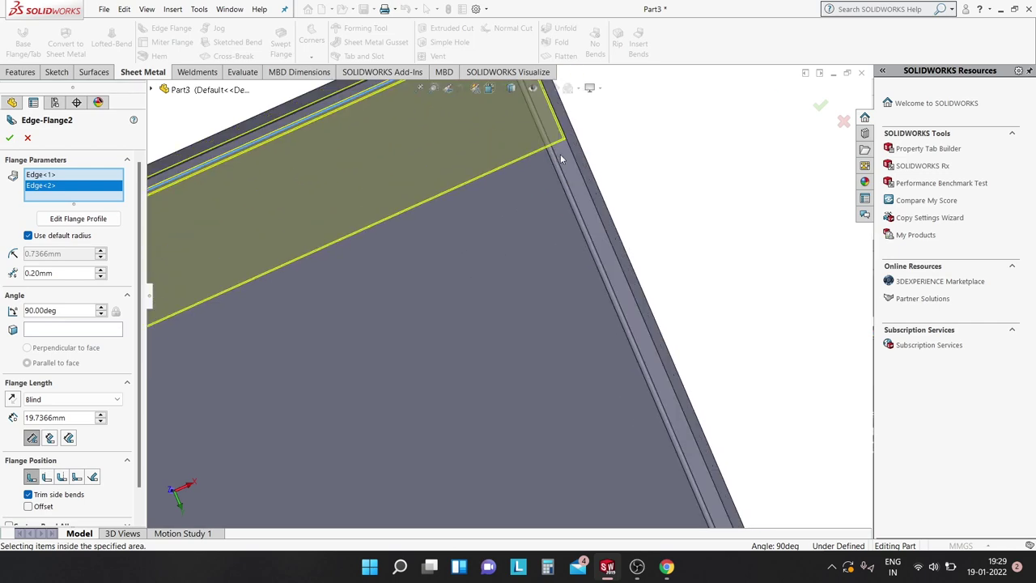
{"action": "left_click", "coordinate": [573, 153]}
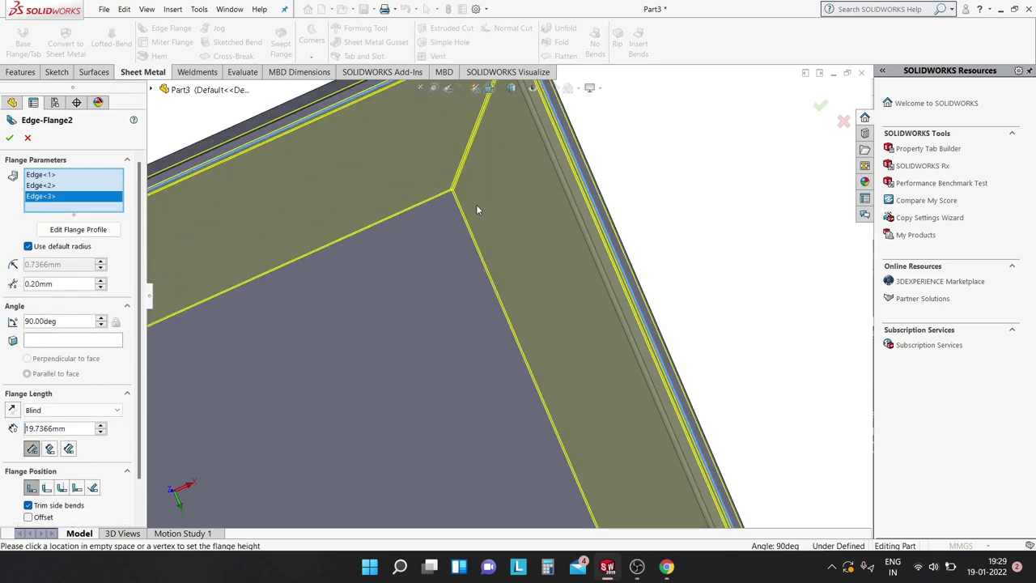
{"action": "scroll", "coordinate": [484, 202], "scroll_direction": "up", "scroll_amount": 2}
{"action": "scroll", "coordinate": [559, 235], "scroll_direction": "up", "scroll_amount": 2}
{"action": "scroll", "coordinate": [544, 292], "scroll_direction": "up", "scroll_amount": 1}
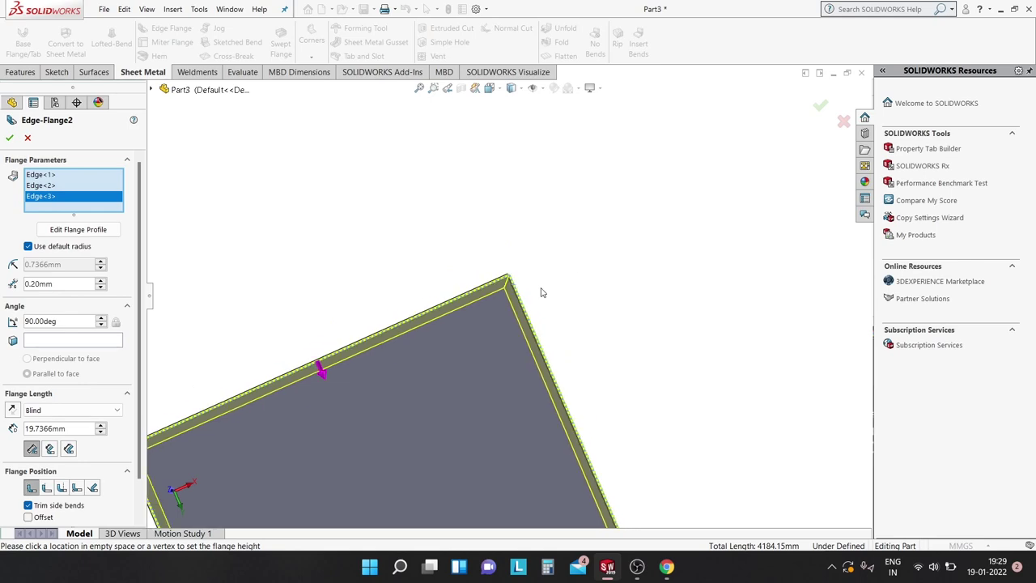
{"action": "scroll", "coordinate": [542, 292], "scroll_direction": "up", "scroll_amount": 2}
{"action": "scroll", "coordinate": [521, 373], "scroll_direction": "up", "scroll_amount": 1}
{"action": "scroll", "coordinate": [535, 485], "scroll_direction": "down", "scroll_amount": 3}
{"action": "scroll", "coordinate": [468, 395], "scroll_direction": "down", "scroll_amount": 2}
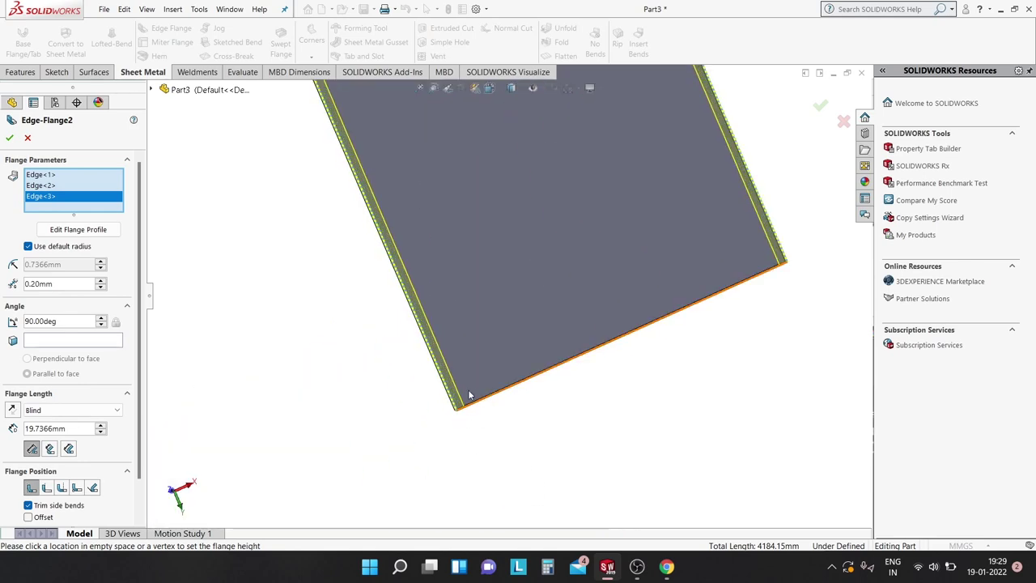
{"action": "scroll", "coordinate": [486, 362], "scroll_direction": "down", "scroll_amount": 1}
{"action": "scroll", "coordinate": [449, 467], "scroll_direction": "down", "scroll_amount": 1}
{"action": "scroll", "coordinate": [430, 453], "scroll_direction": "down", "scroll_amount": 2}
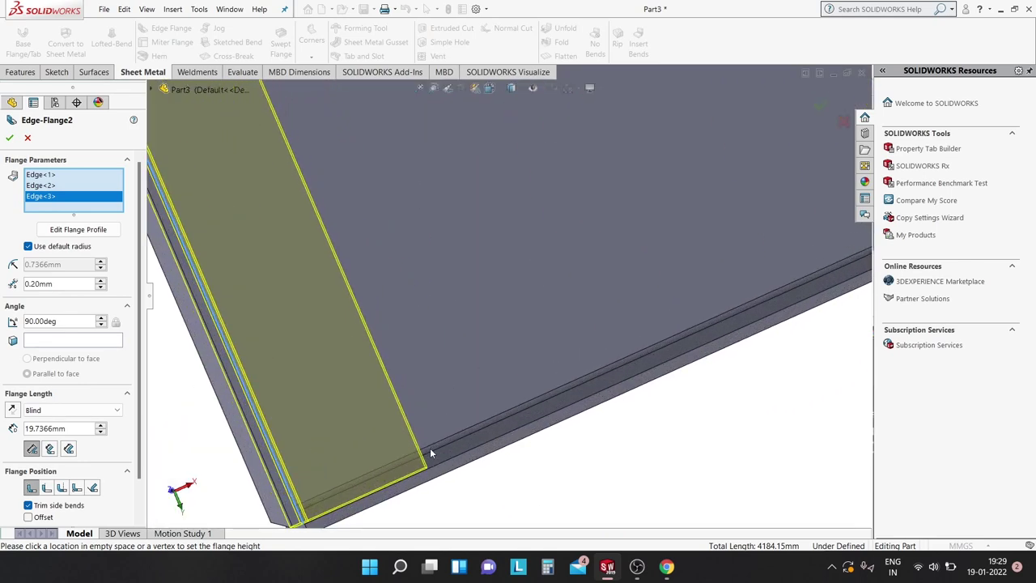
{"action": "left_click", "coordinate": [443, 468]}
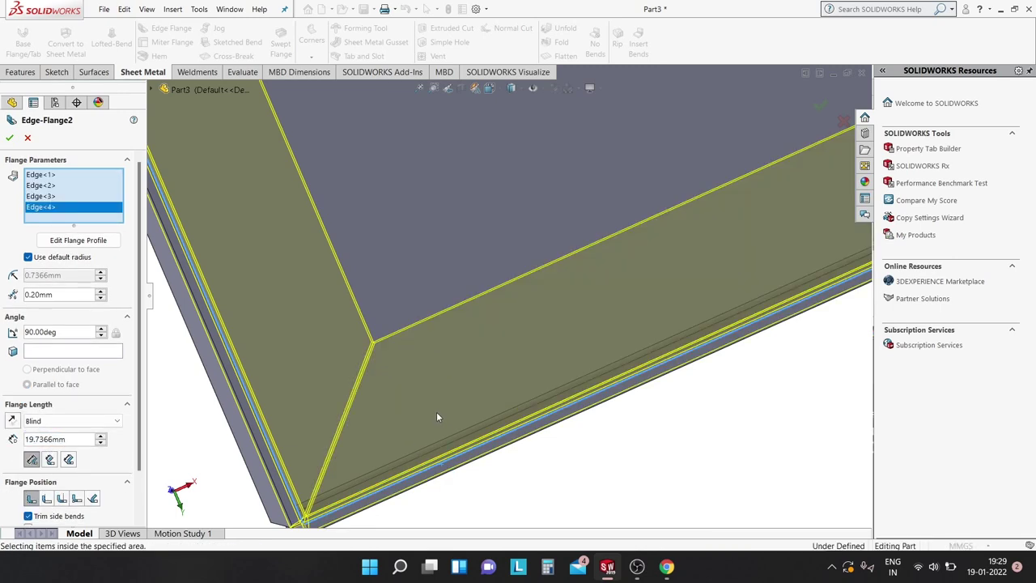
- Set the flange length to 15 mm and create Edge-Flange2
{"action": "scroll", "coordinate": [437, 382], "scroll_direction": "up", "scroll_amount": 3}
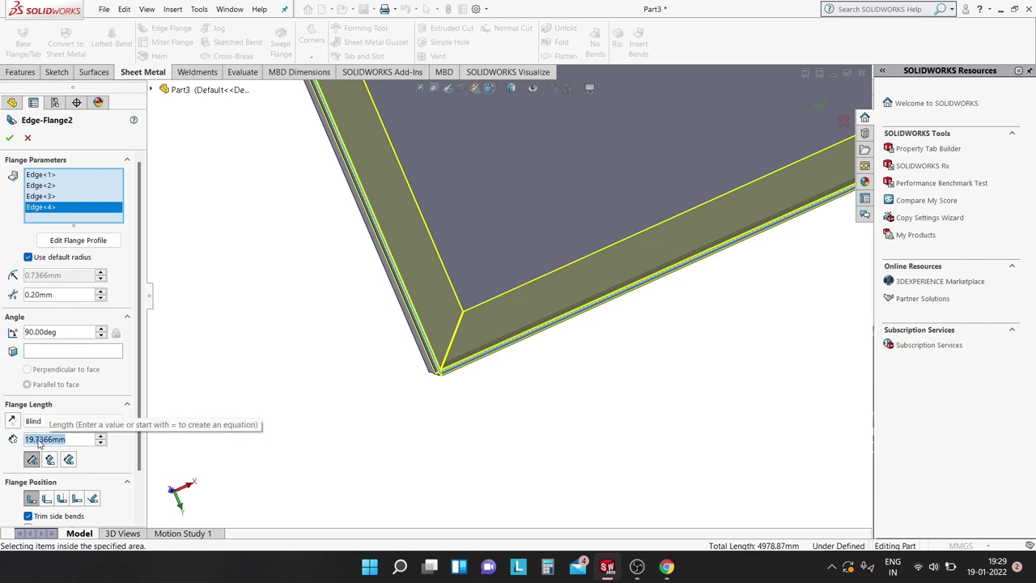
{"action": "type", "text": "15"}
{"action": "key", "text": "Return"}
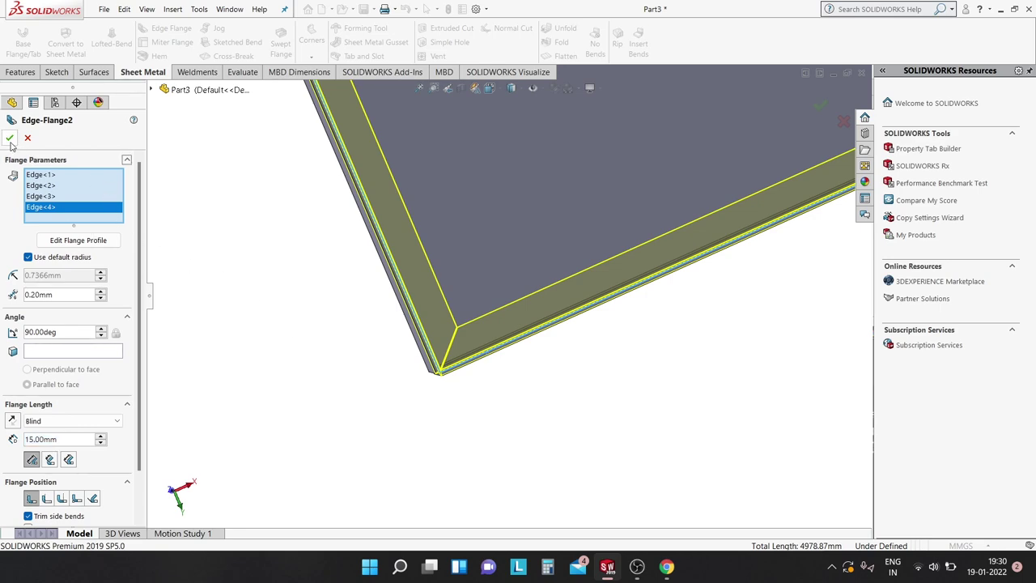
{"action": "left_click", "coordinate": [9, 139]}
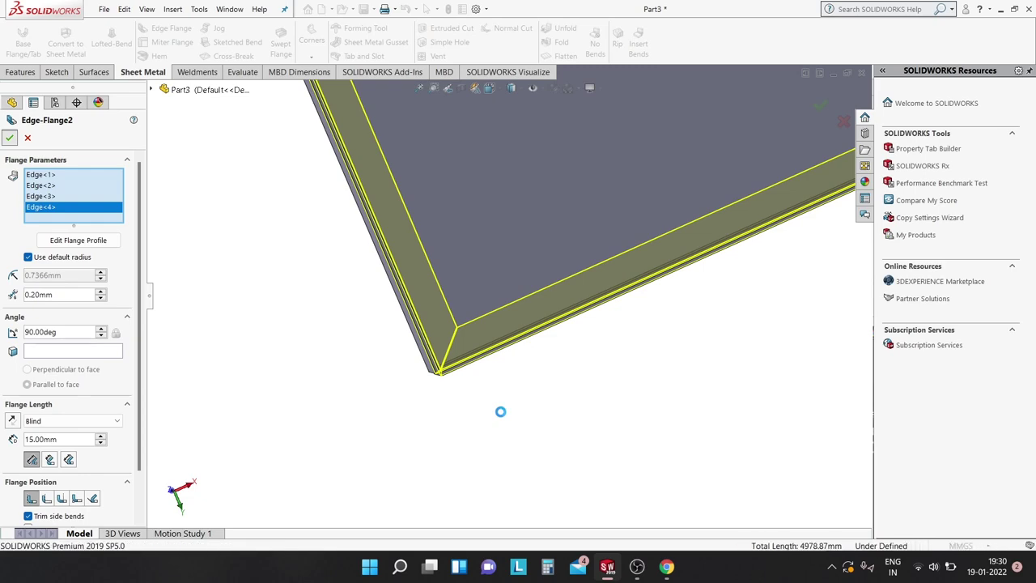
- Orbit the part to bring the Edge-Flange1 face and its thickness into view
{"action": "scroll", "coordinate": [501, 414], "scroll_direction": "up", "scroll_amount": 1}
{"action": "scroll", "coordinate": [493, 381], "scroll_direction": "up", "scroll_amount": 1}
{"action": "scroll", "coordinate": [502, 356], "scroll_direction": "up", "scroll_amount": 1}
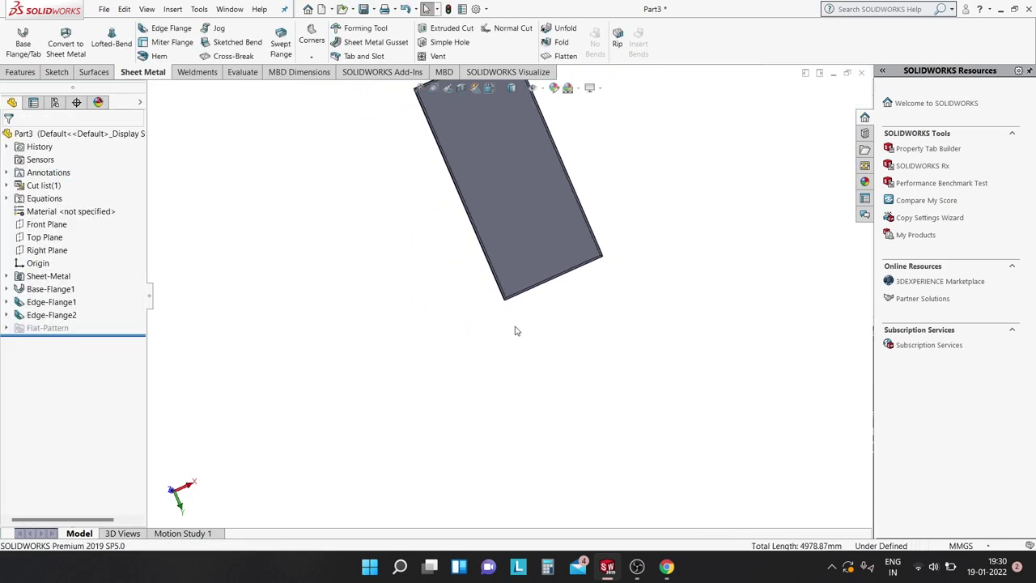
{"action": "scroll", "coordinate": [522, 307], "scroll_direction": "up", "scroll_amount": 1}
{"action": "mouse_move", "coordinate": [531, 212]}
{"action": "middle_mouse_down"}
{"action": "mouse_move", "coordinate": [412, 273]}
{"action": "mouse_move", "coordinate": [271, 287]}
{"action": "mouse_move", "coordinate": [488, 259]}
{"action": "middle_mouse_up"}
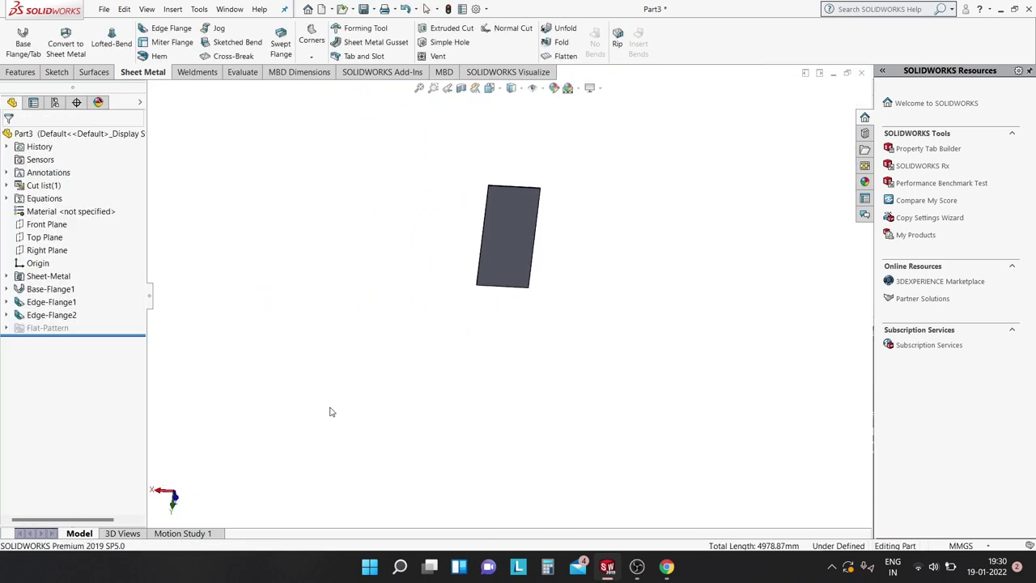
{"action": "scroll", "coordinate": [489, 259], "scroll_direction": "down", "scroll_amount": 1}
{"action": "scroll", "coordinate": [523, 170], "scroll_direction": "down", "scroll_amount": 1}
{"action": "scroll", "coordinate": [533, 332], "scroll_direction": "down", "scroll_amount": 1}
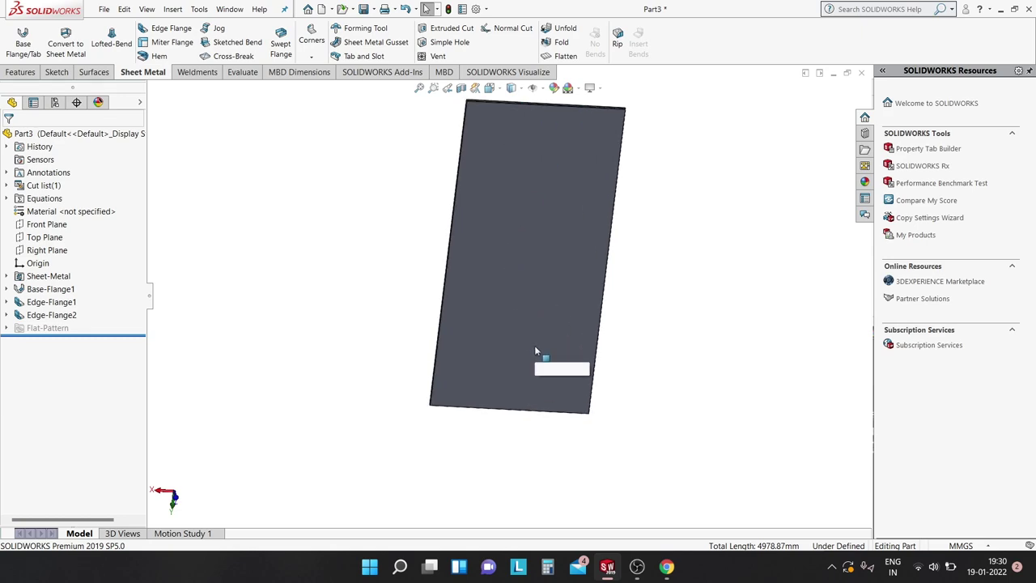
{"action": "scroll", "coordinate": [538, 284], "scroll_direction": "down", "scroll_amount": 1}
{"action": "scroll", "coordinate": [542, 225], "scroll_direction": "up", "scroll_amount": 1}
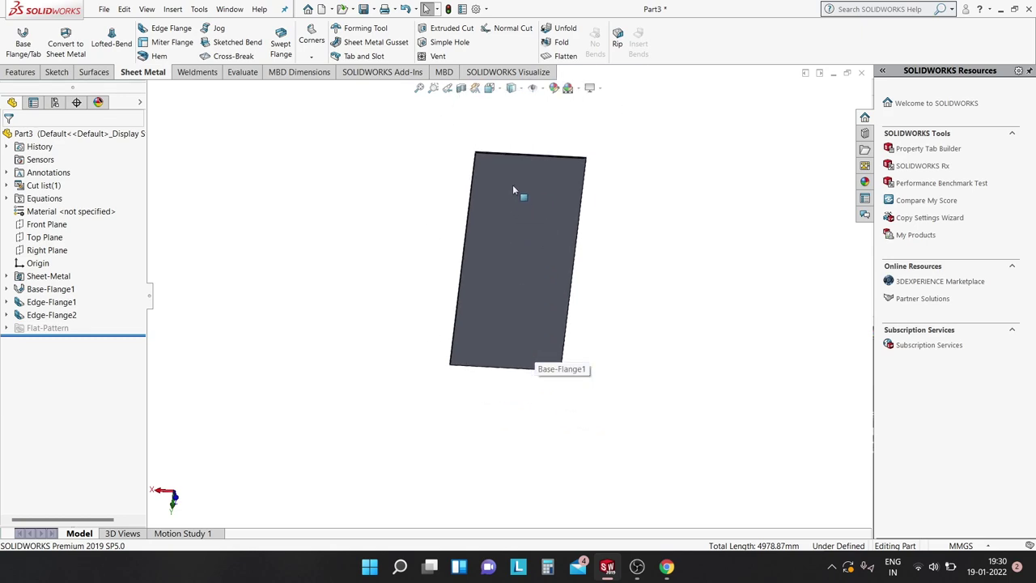
{"action": "scroll", "coordinate": [451, 150], "scroll_direction": "down", "scroll_amount": 1}
{"action": "scroll", "coordinate": [442, 250], "scroll_direction": "up", "scroll_amount": 1}
{"action": "middle_click_drag", "start_coordinate": [442, 250], "coordinate": [451, 365]}
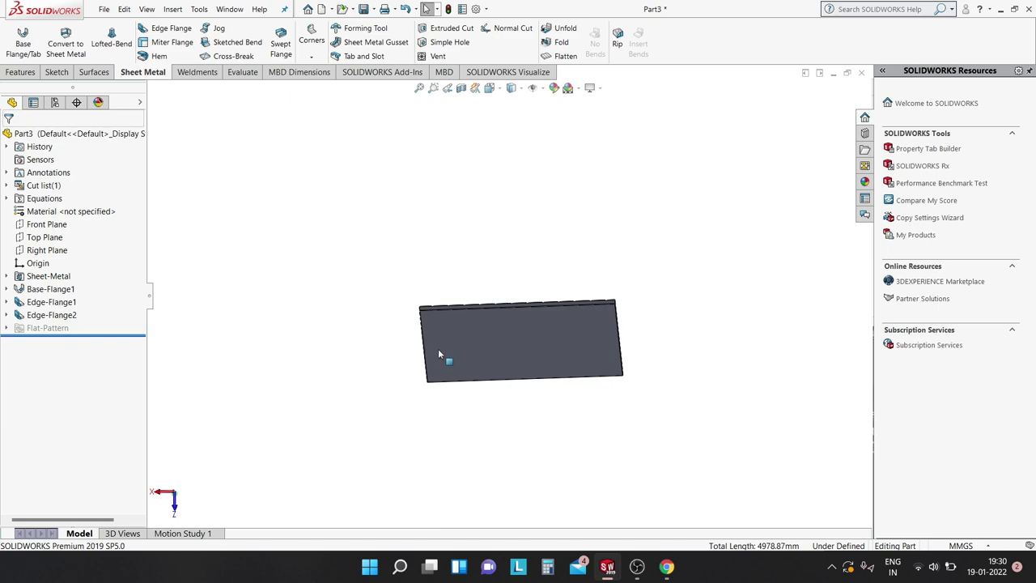
{"action": "scroll", "coordinate": [438, 348], "scroll_direction": "down", "scroll_amount": 2}
{"action": "scroll", "coordinate": [435, 234], "scroll_direction": "down", "scroll_amount": 1}
{"action": "mouse_move", "coordinate": [435, 234]}
{"action": "middle_mouse_down"}
{"action": "mouse_move", "coordinate": [420, 241]}
{"action": "mouse_move", "coordinate": [418, 204]}
{"action": "middle_mouse_up"}
- View the Edge-Flange1 face Normal To, zoomed on its left end, with Sketch tools shown
{"action": "left_click", "coordinate": [418, 204]}
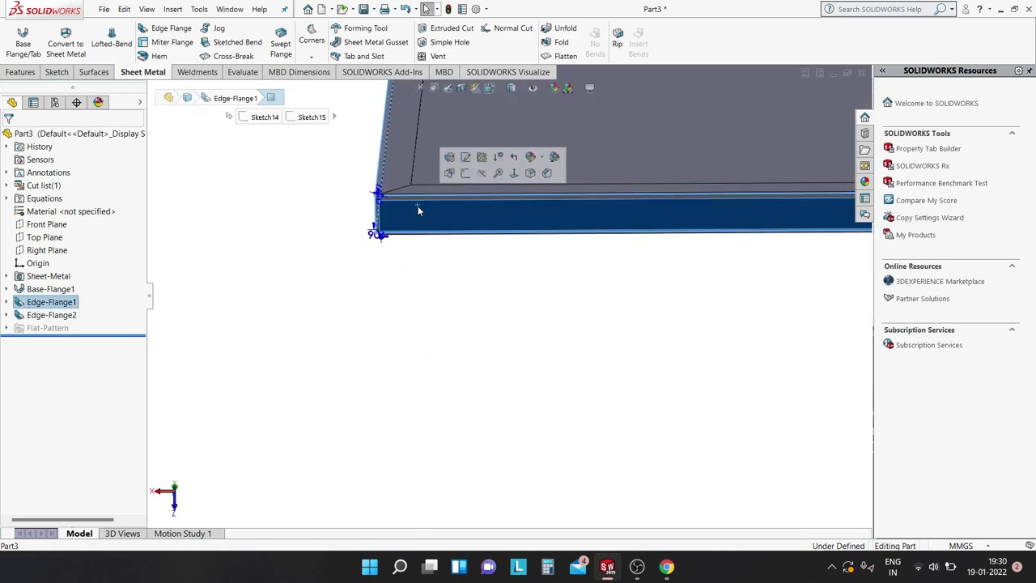
{"action": "left_click", "coordinate": [515, 175]}
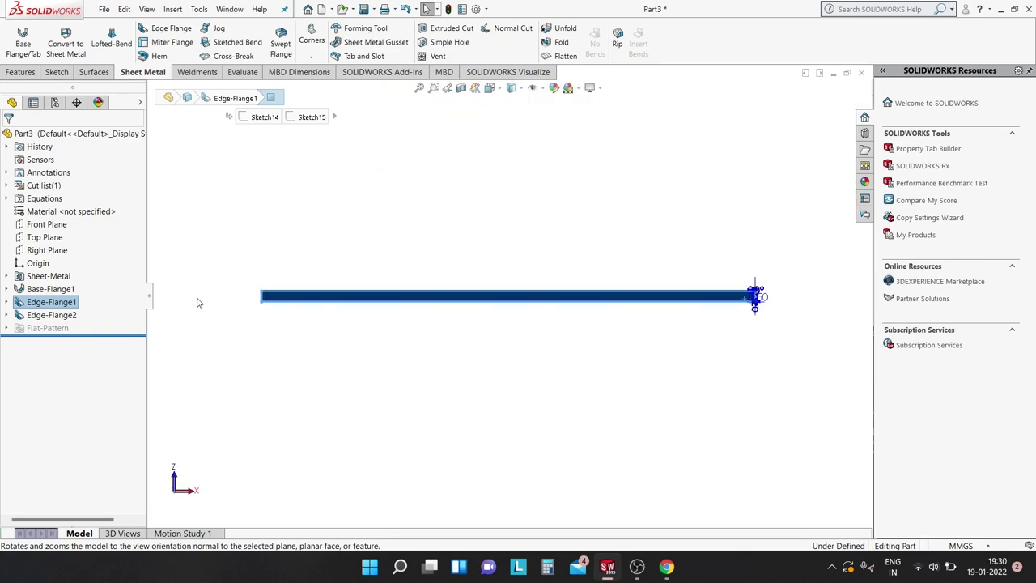
{"action": "scroll", "coordinate": [267, 279], "scroll_direction": "down", "scroll_amount": 2}
{"action": "scroll", "coordinate": [324, 256], "scroll_direction": "down", "scroll_amount": 1}
{"action": "scroll", "coordinate": [324, 256], "scroll_direction": "down", "scroll_amount": 2}
{"action": "scroll", "coordinate": [323, 257], "scroll_direction": "down", "scroll_amount": 1}
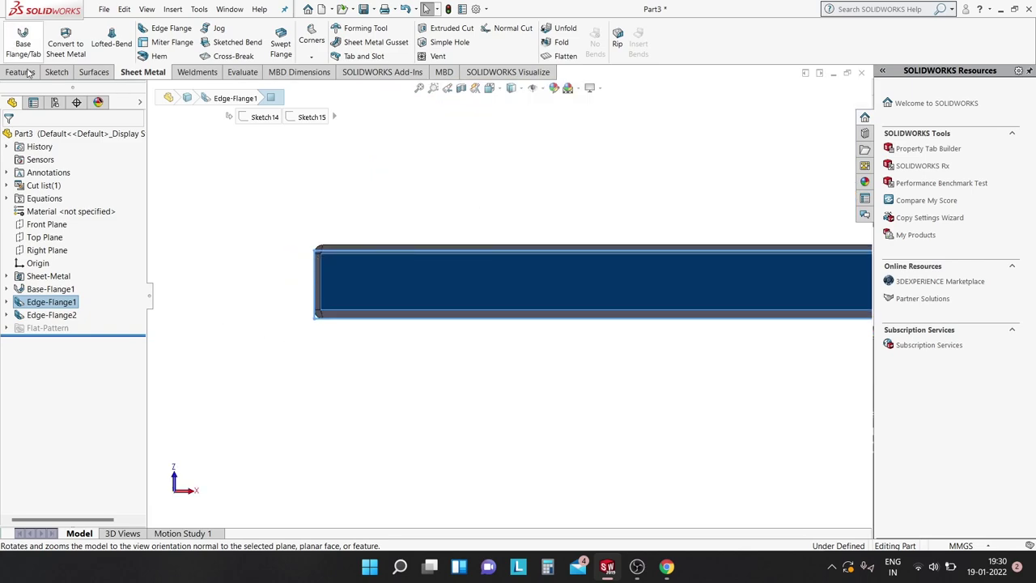
{"action": "left_click", "coordinate": [57, 72]}
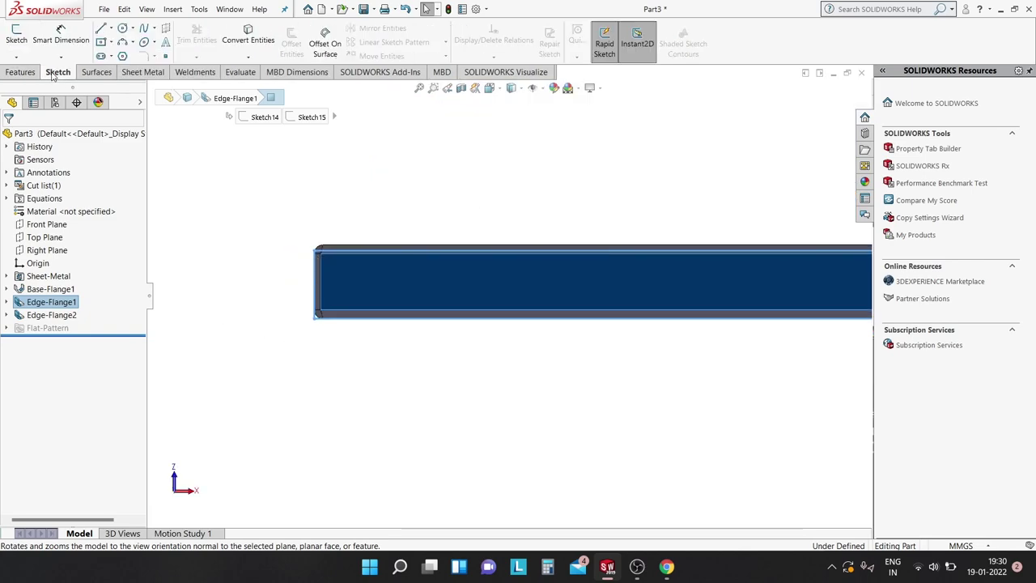
- Draw a circle near the flange's left end and dimension it to Ø5 mm
{"action": "left_click", "coordinate": [122, 29]}
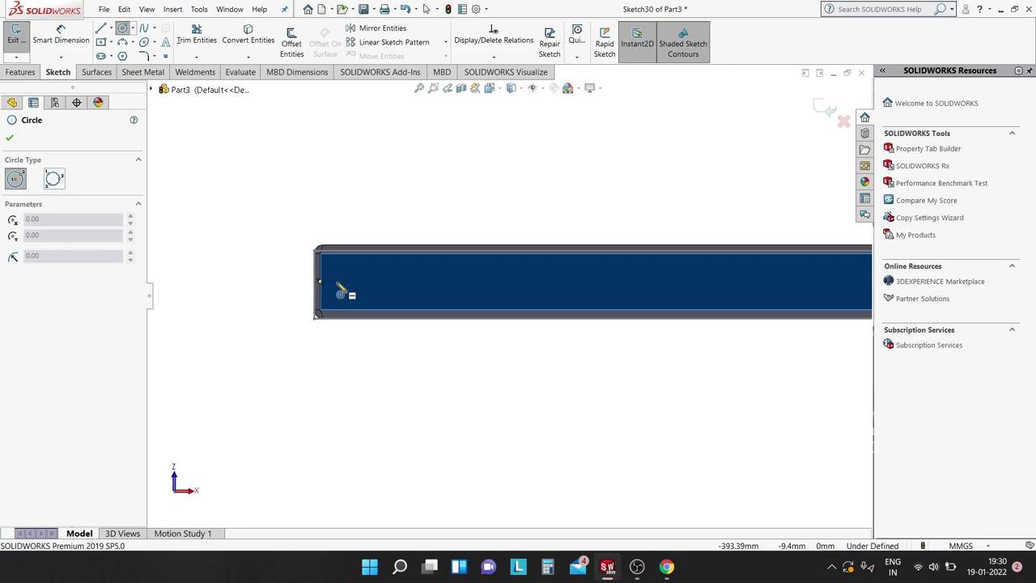
{"action": "left_click", "coordinate": [336, 281]}
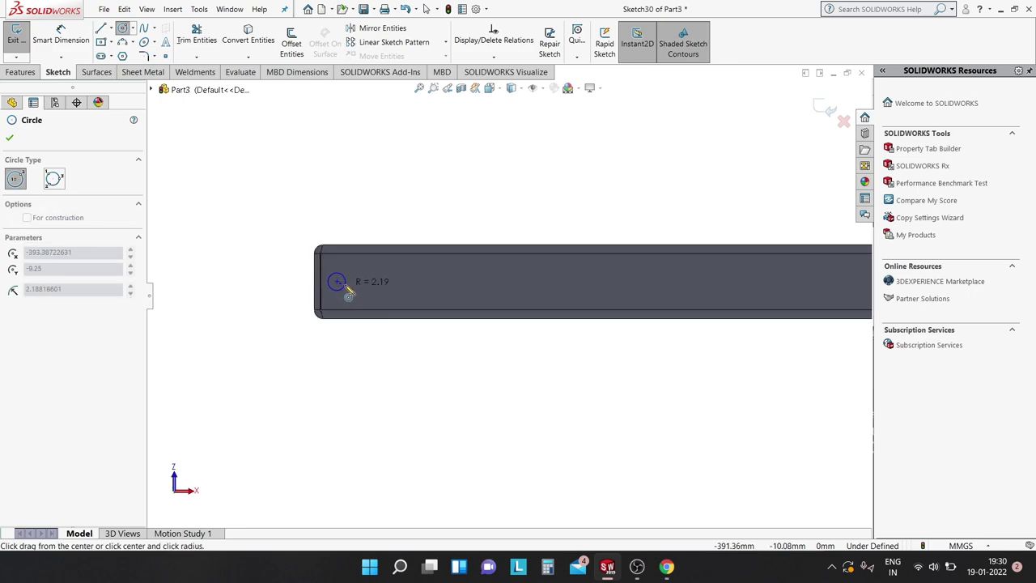
{"action": "left_click", "coordinate": [346, 290]}
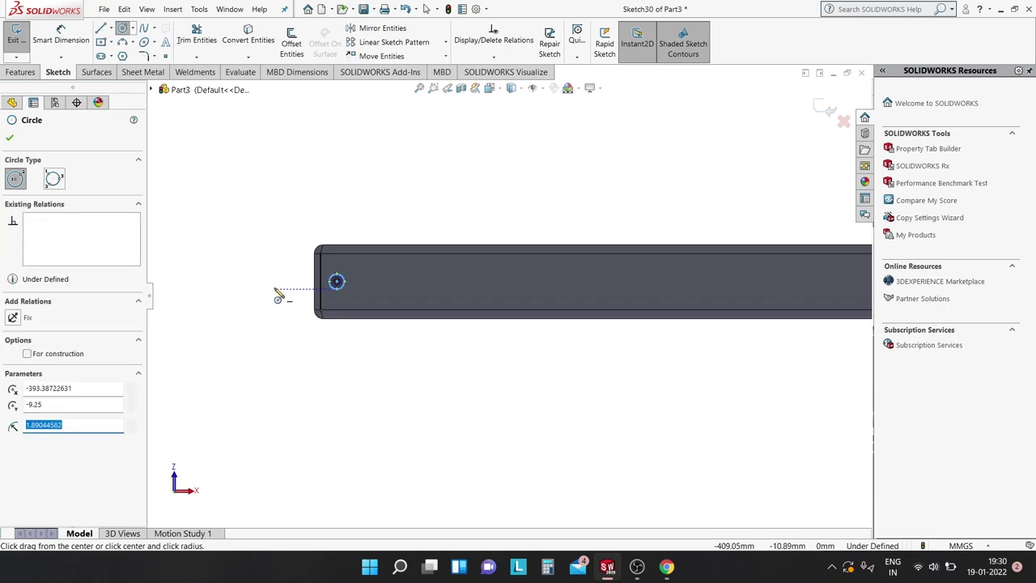
{"action": "key", "text": "Escape"}
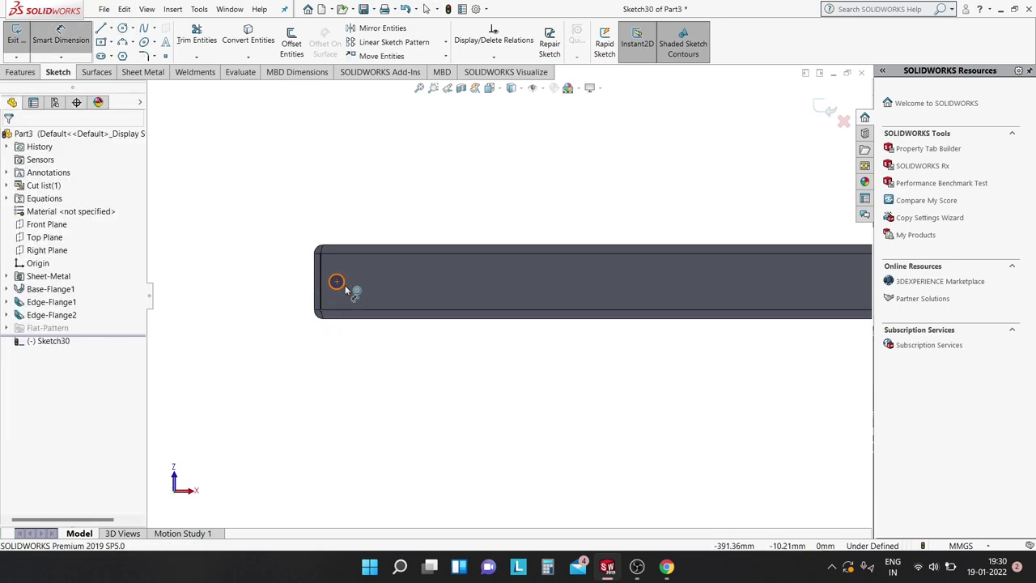
{"action": "left_click", "coordinate": [344, 287]}
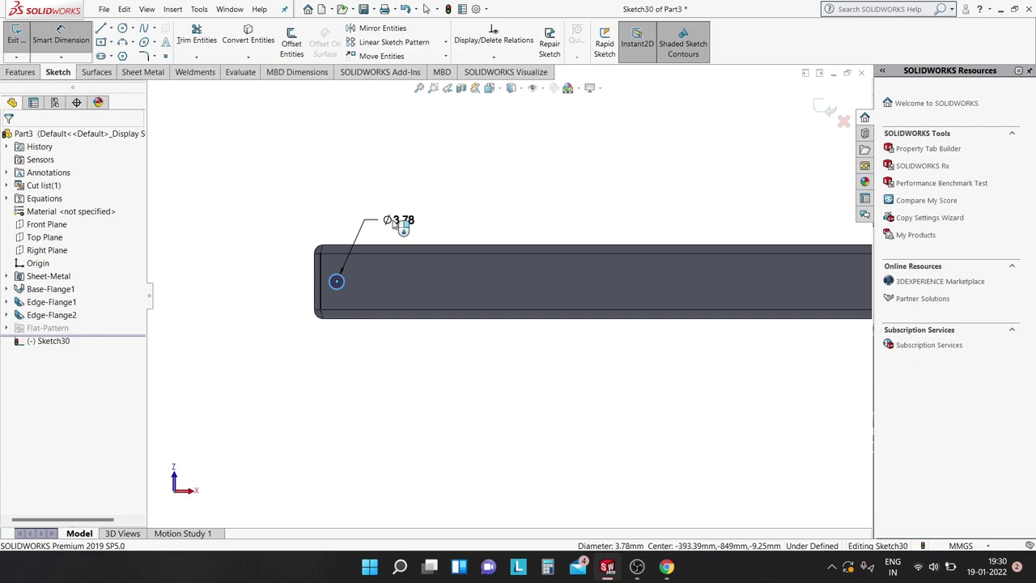
{"action": "left_click", "coordinate": [397, 225]}
{"action": "type", "text": "10"}
{"action": "key", "text": "Return"}
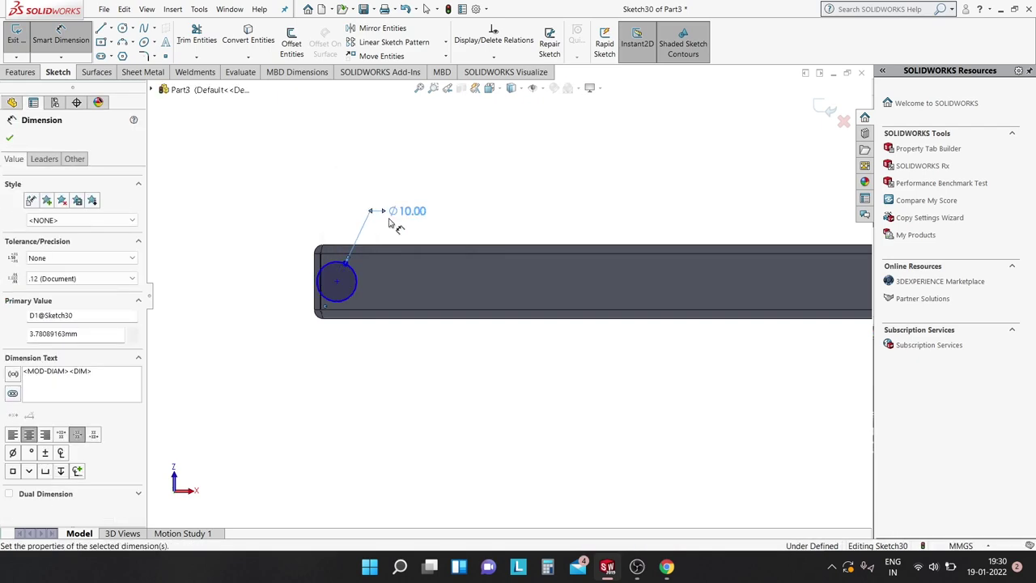
{"action": "double_click", "coordinate": [412, 211]}
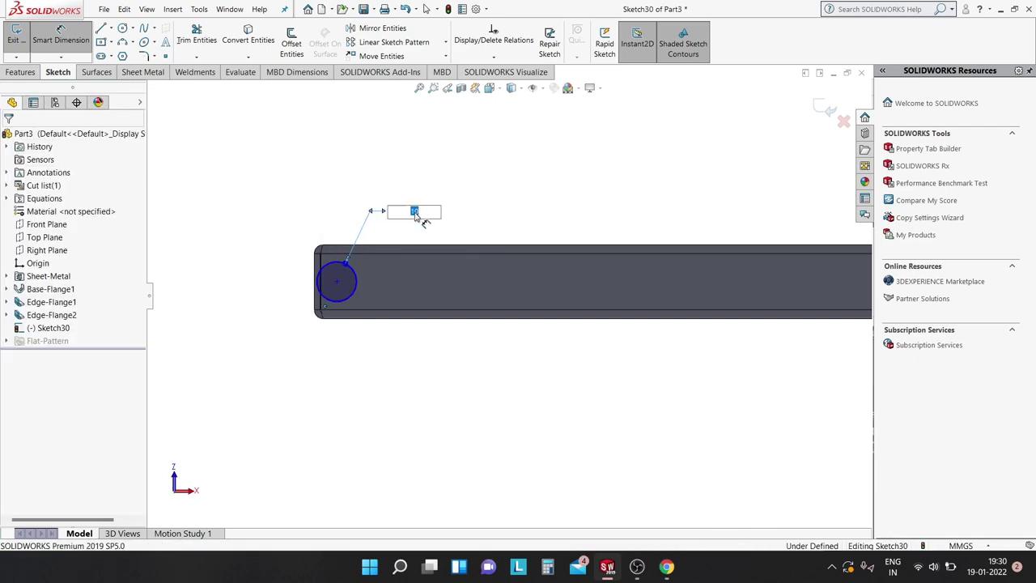
{"action": "type", "text": "5"}
{"action": "key", "text": "Return"}
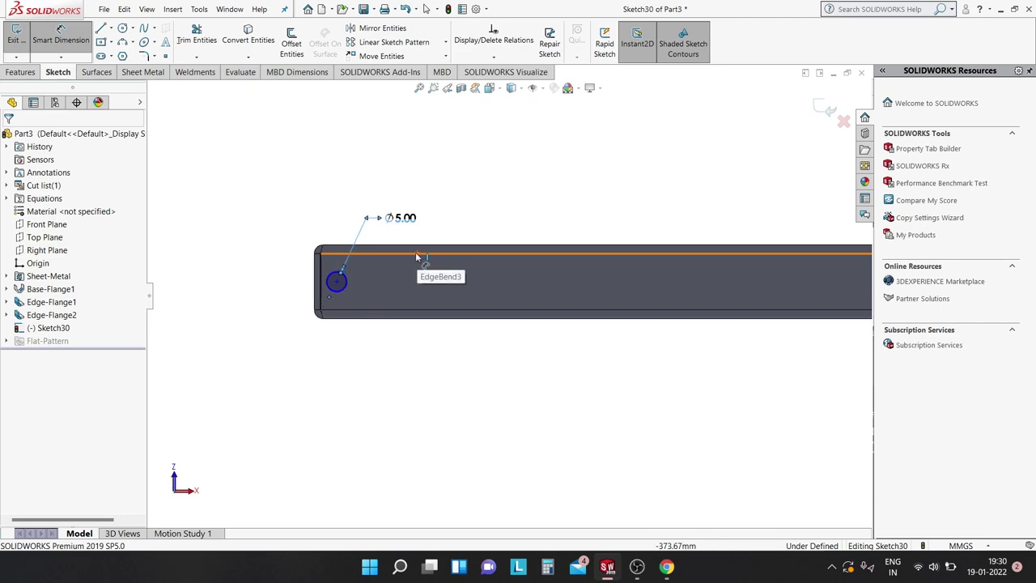
- Dimension the circle centre 5 mm from the flange's left edge
{"action": "left_click", "coordinate": [337, 284]}
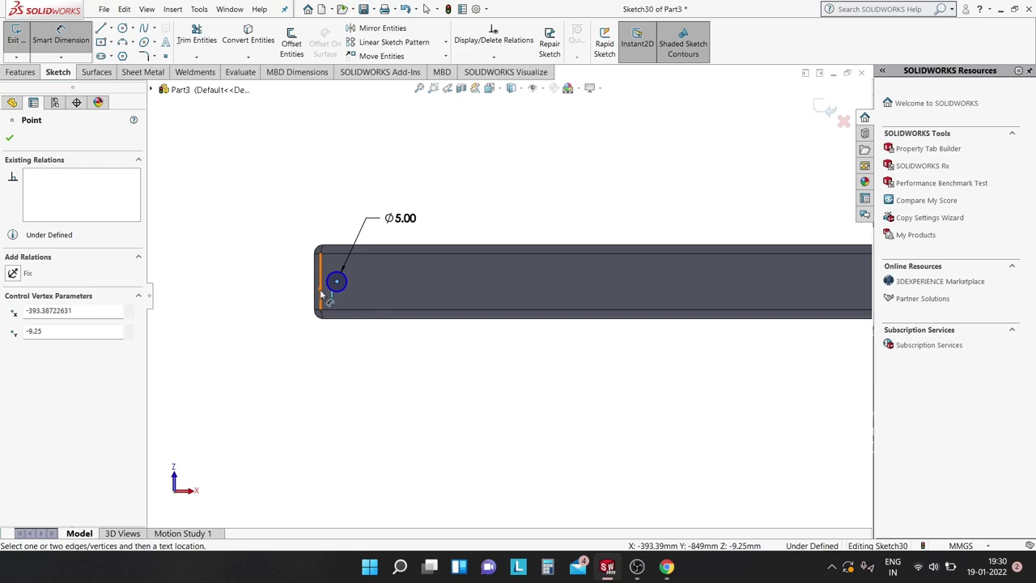
{"action": "left_click", "coordinate": [321, 303]}
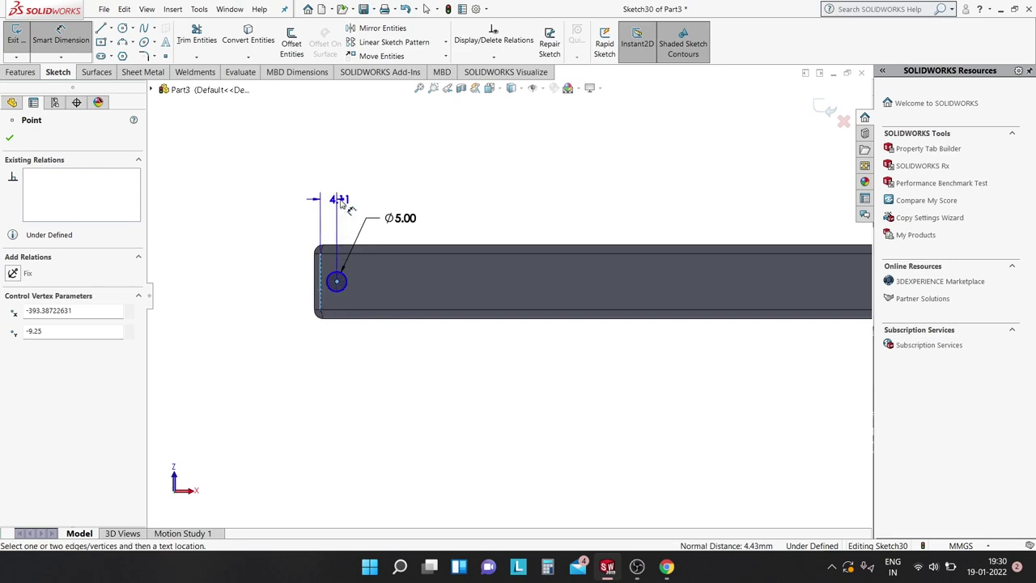
{"action": "left_click", "coordinate": [340, 198]}
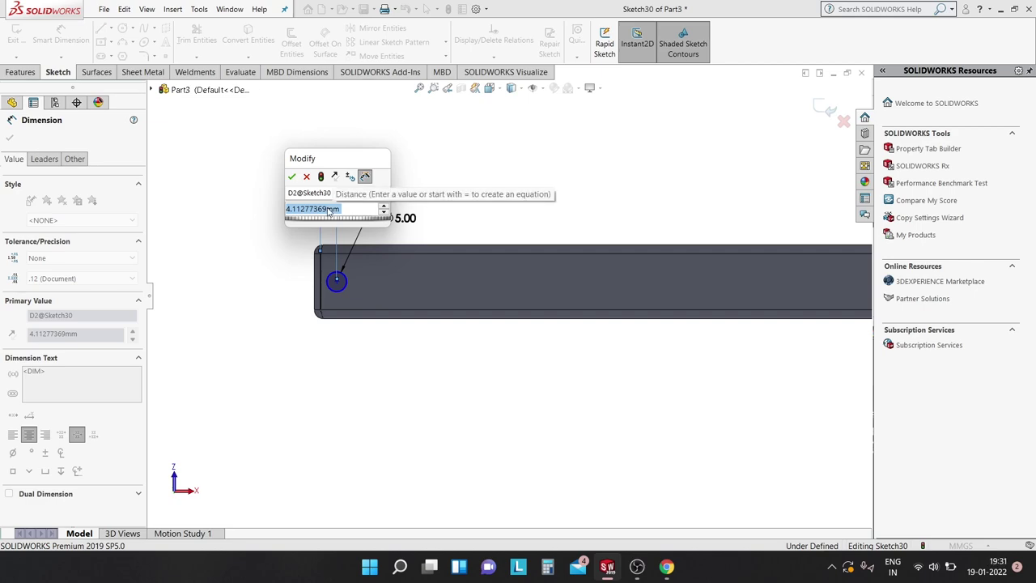
{"action": "type", "text": "5"}
{"action": "key", "text": "Return"}
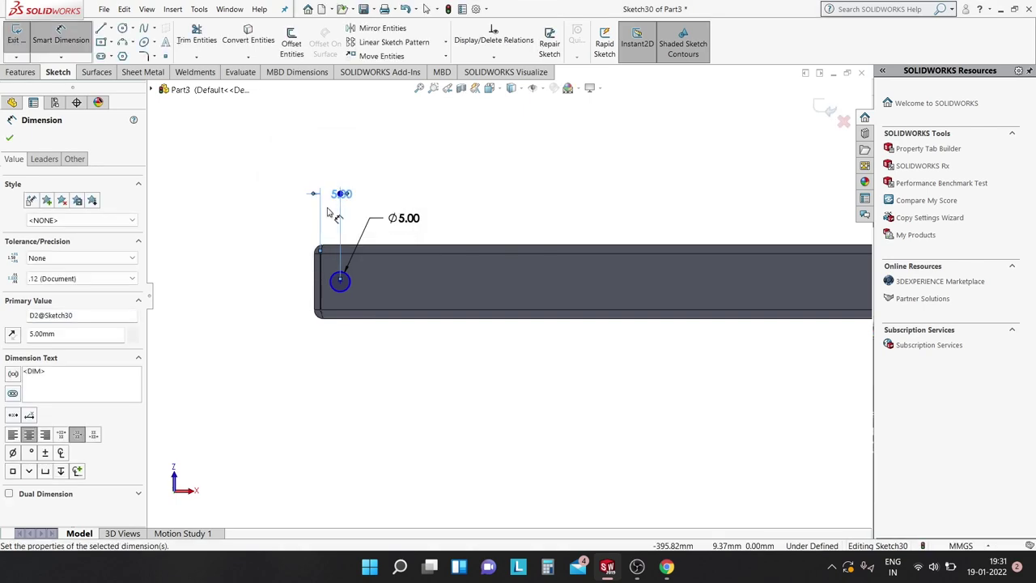
{"action": "left_click", "coordinate": [9, 139]}
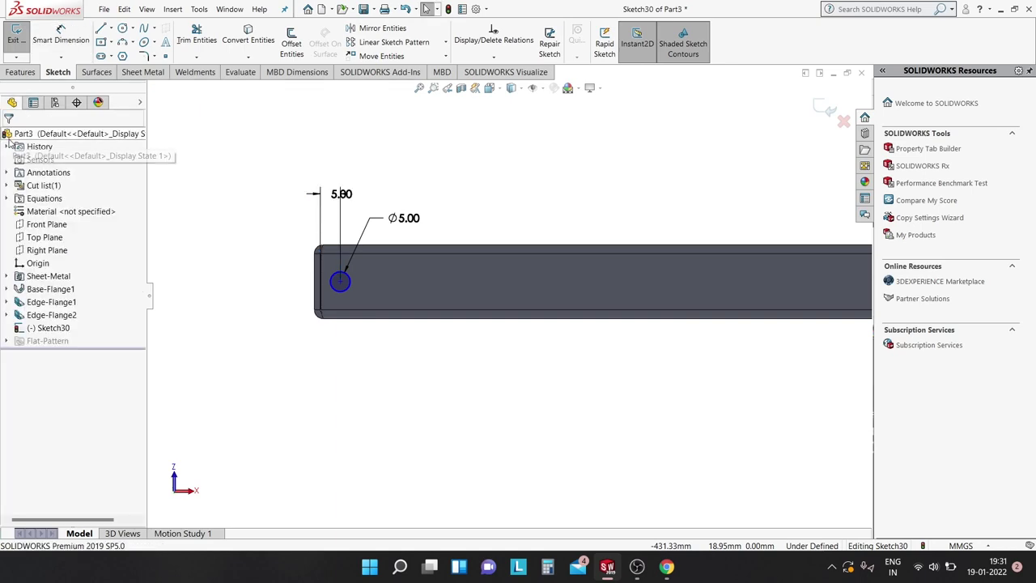
- Dimension the circle centre 7.01 mm below the flange's top edge
{"action": "left_click", "coordinate": [61, 36]}
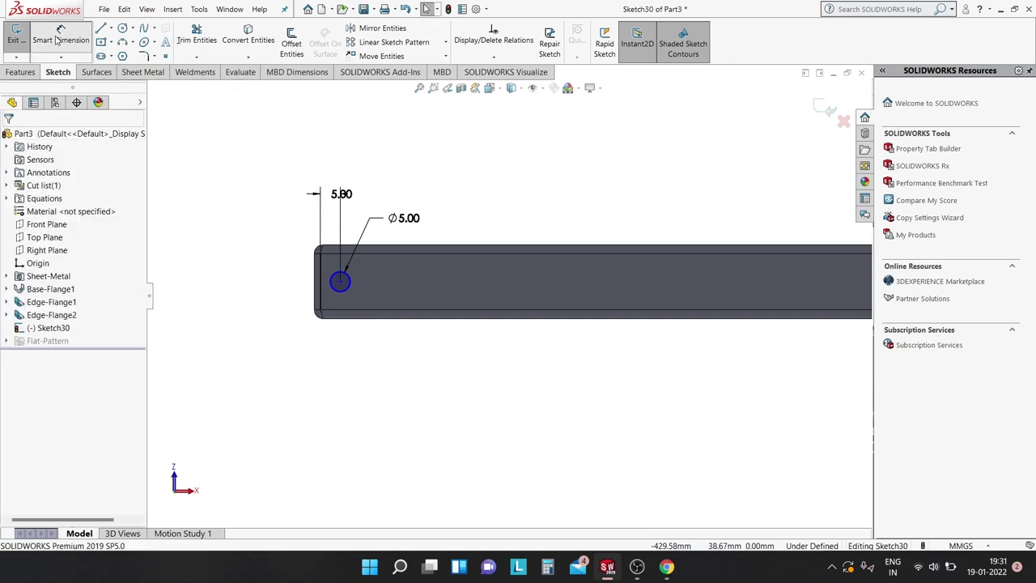
{"action": "left_click", "coordinate": [340, 282]}
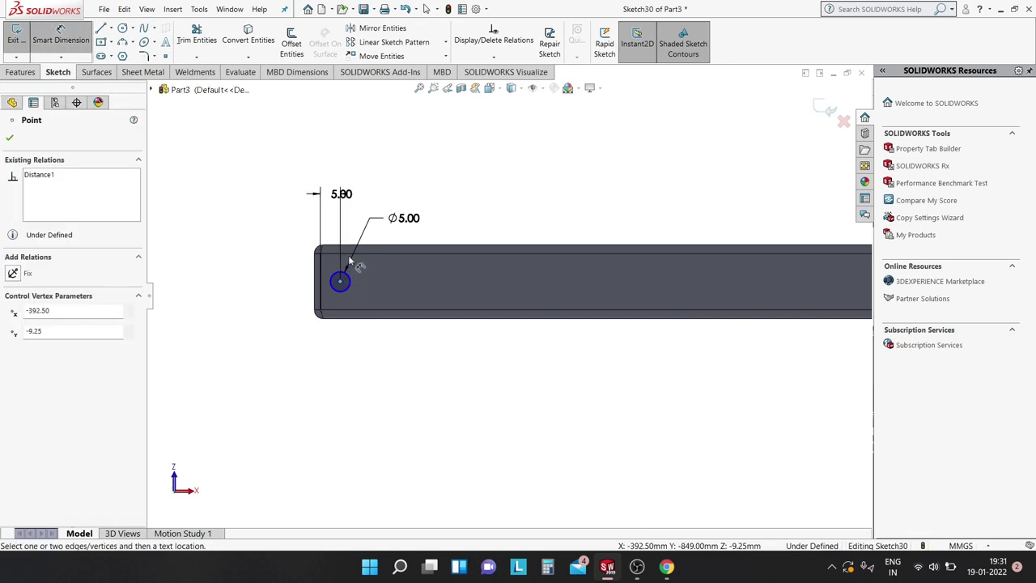
{"action": "left_click", "coordinate": [347, 254]}
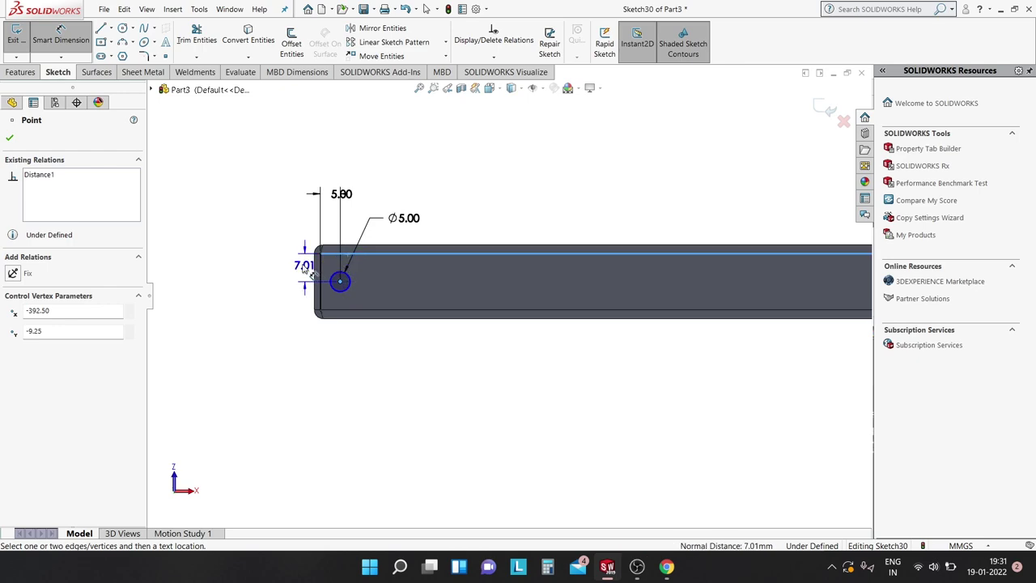
{"action": "left_click", "coordinate": [310, 274]}
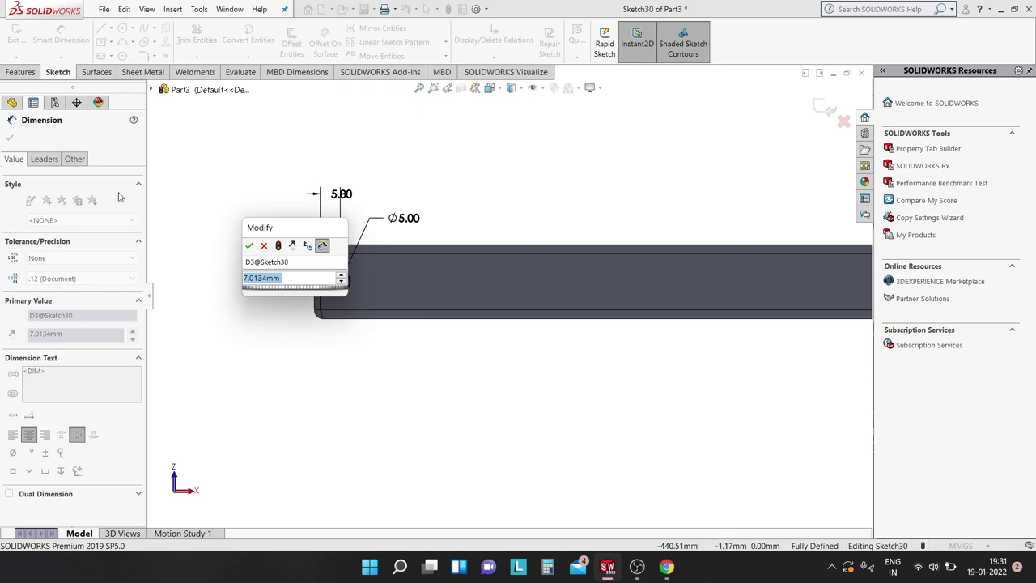
{"action": "key", "text": "Return"}
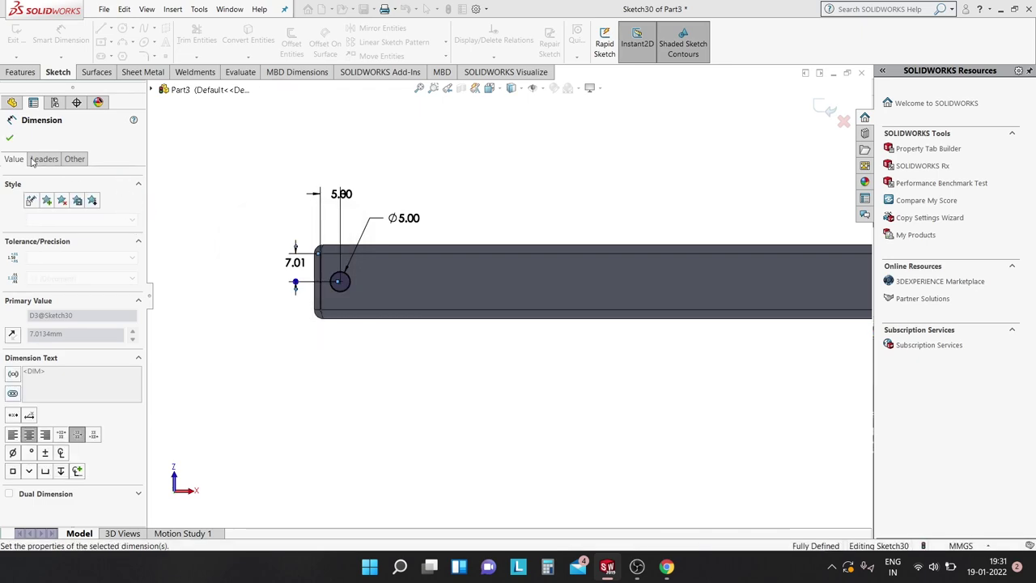
{"action": "key", "text": "Escape"}
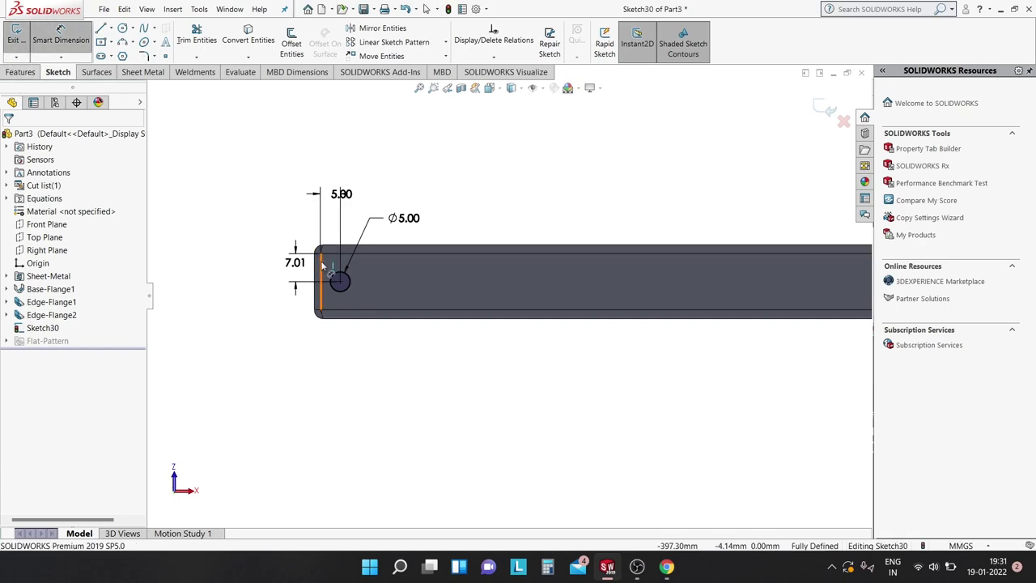
- Cancel an unwanted edge-length dimension and zoom out to see more of the part
{"action": "left_click", "coordinate": [321, 257]}
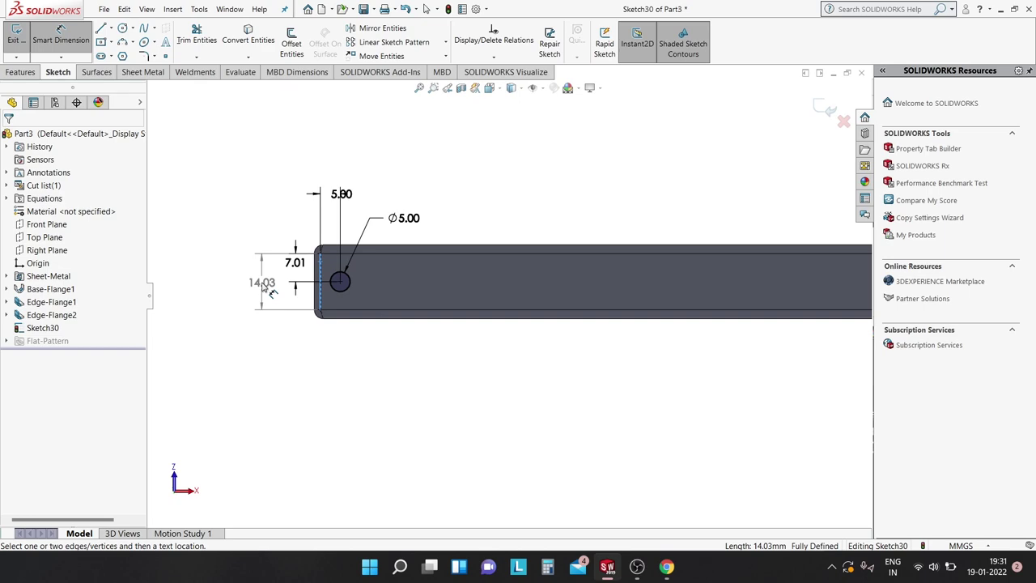
{"action": "key", "text": "Escape"}
{"action": "key", "text": "z"}
{"action": "key", "text": "z"}
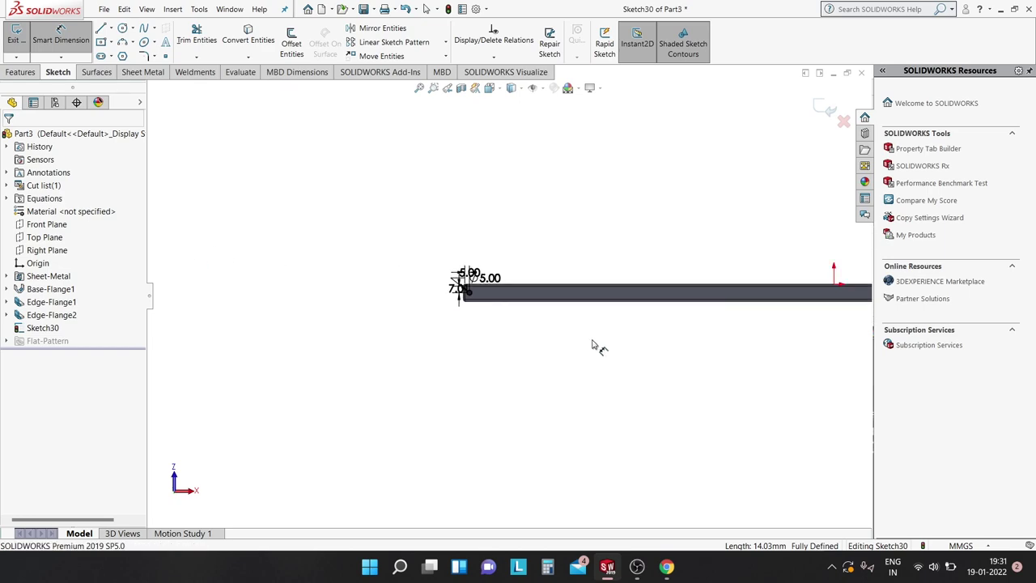
{"action": "scroll", "coordinate": [551, 310], "scroll_direction": "down", "scroll_amount": 1}
{"action": "scroll", "coordinate": [494, 301], "scroll_direction": "down", "scroll_amount": 1}
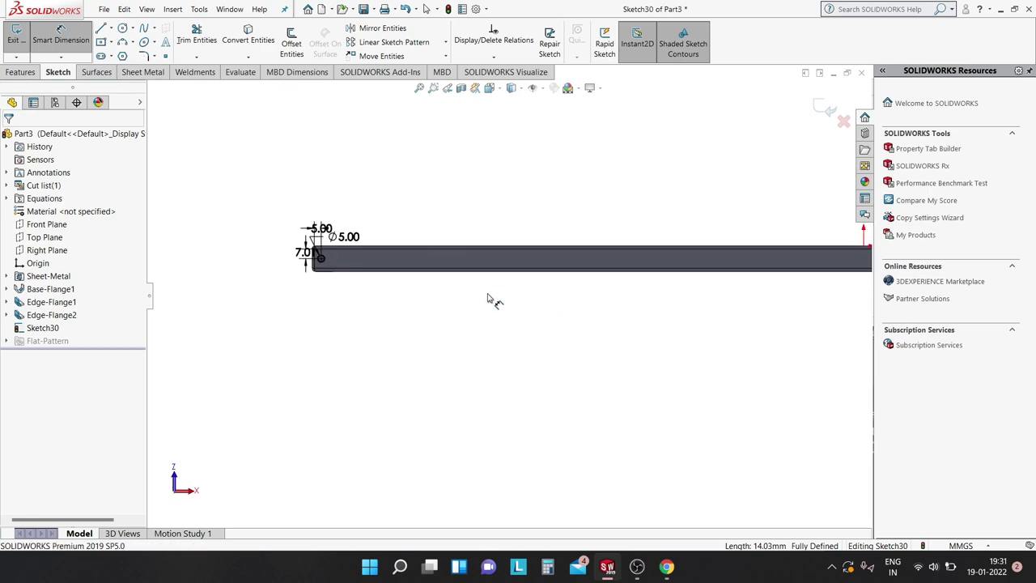
- Start a Cut-Extrude with the end condition set to Through All
{"action": "left_click", "coordinate": [162, 73]}
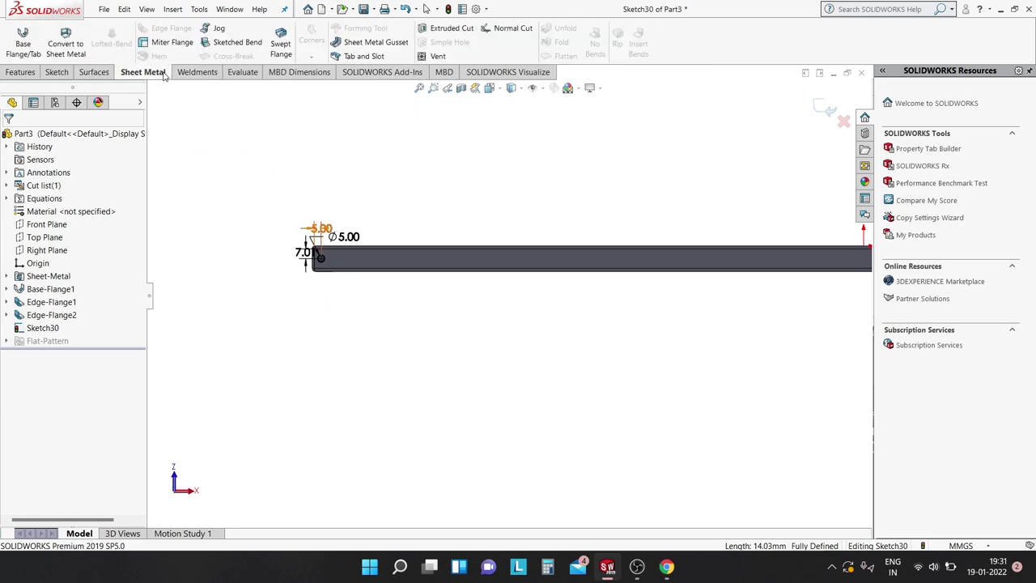
{"action": "left_click", "coordinate": [444, 28]}
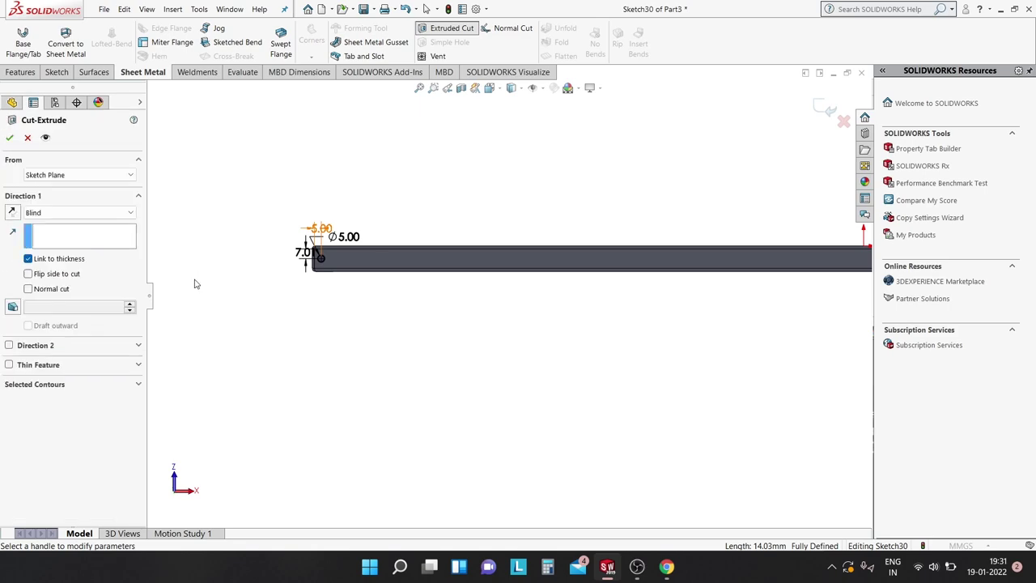
{"action": "left_click", "coordinate": [46, 213]}
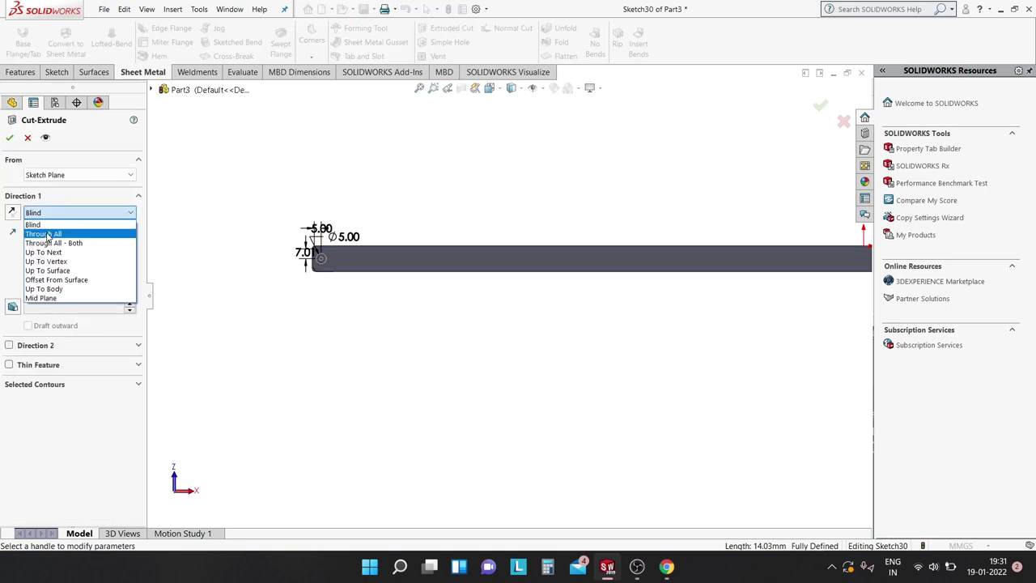
{"action": "left_click", "coordinate": [48, 235]}
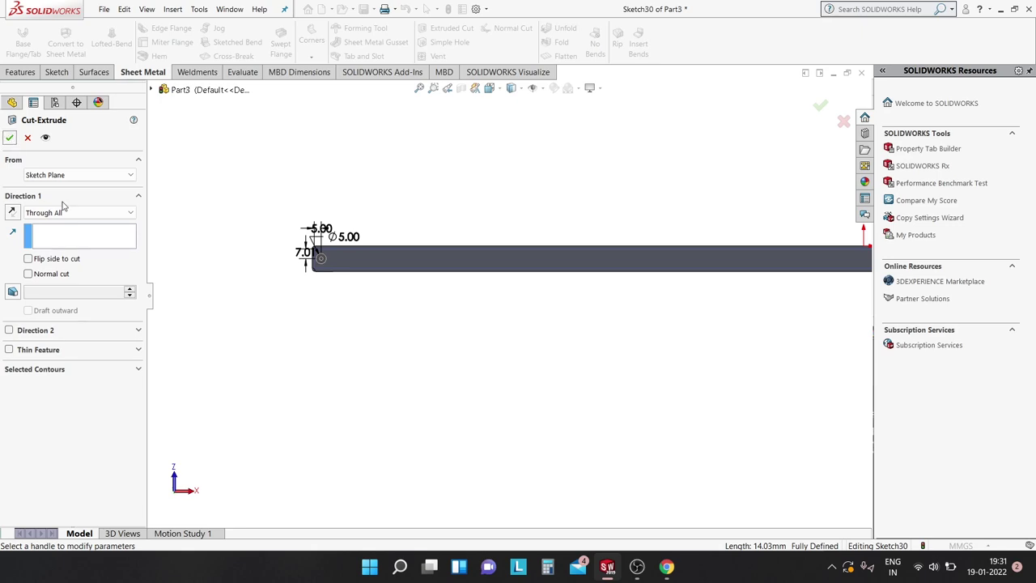
- Use the Ø5 circle as the profile and create the through-all hole Cut-Extrude1
{"action": "scroll", "coordinate": [324, 267], "scroll_direction": "down", "scroll_amount": 1}
{"action": "scroll", "coordinate": [323, 267], "scroll_direction": "down", "scroll_amount": 2}
{"action": "scroll", "coordinate": [349, 228], "scroll_direction": "down", "scroll_amount": 2}
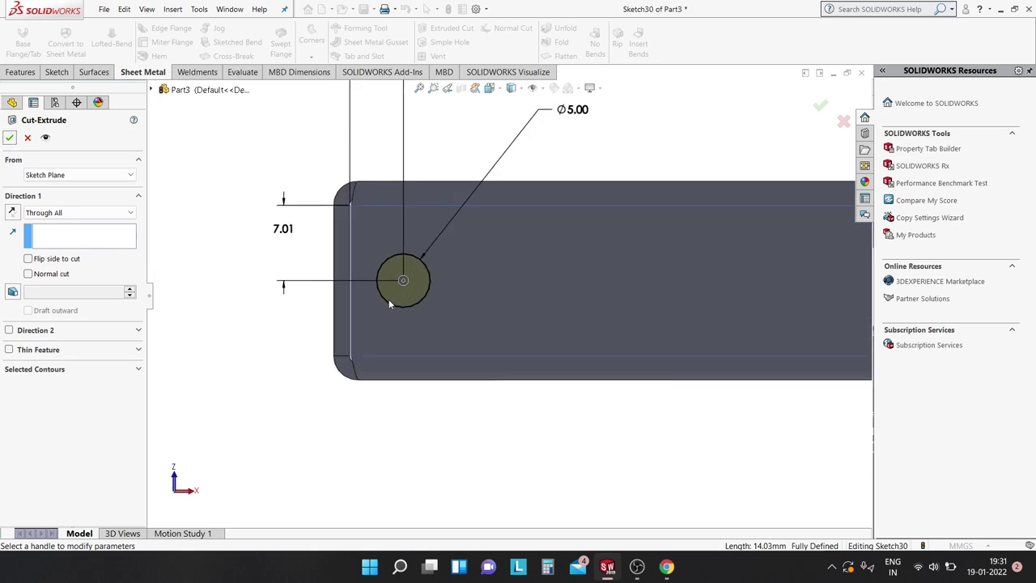
{"action": "scroll", "coordinate": [389, 299], "scroll_direction": "down", "scroll_amount": 2}
{"action": "scroll", "coordinate": [466, 284], "scroll_direction": "down", "scroll_amount": 3}
{"action": "left_click", "coordinate": [460, 285]}
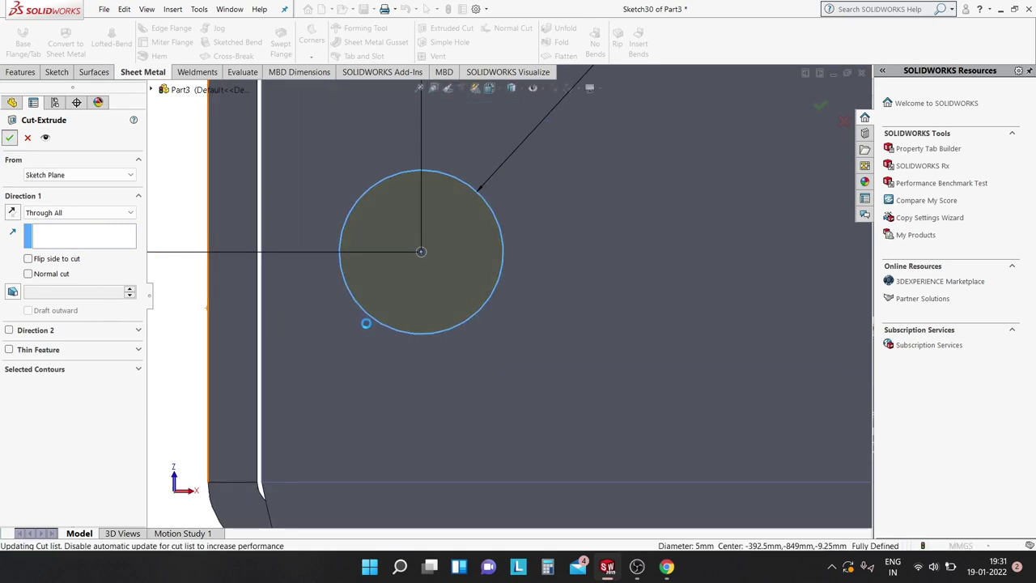
{"action": "key", "text": "Return"}
{"action": "scroll", "coordinate": [362, 322], "scroll_direction": "up", "scroll_amount": 2}
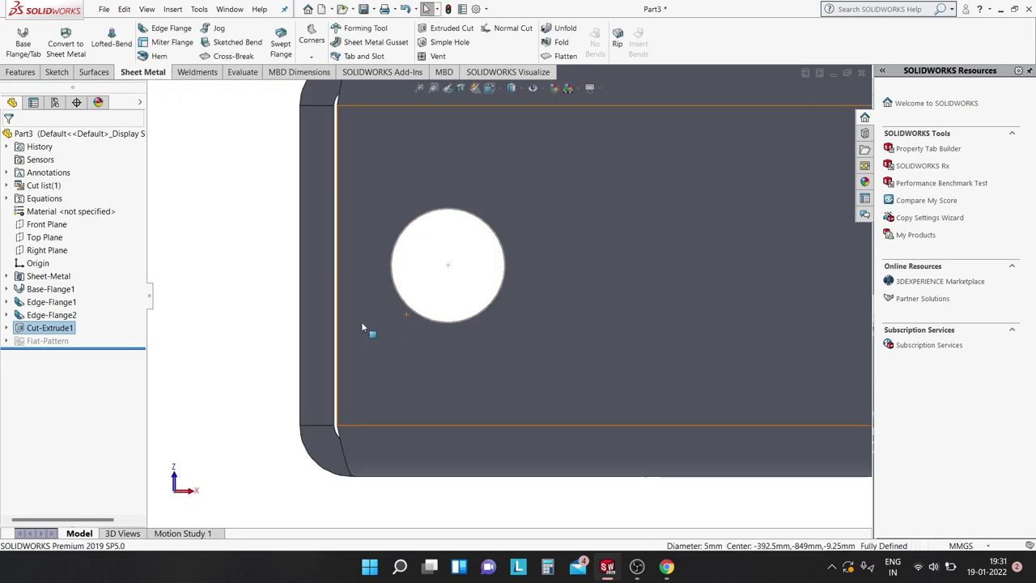
{"action": "scroll", "coordinate": [361, 321], "scroll_direction": "up", "scroll_amount": 3}
{"action": "scroll", "coordinate": [430, 342], "scroll_direction": "up", "scroll_amount": 2}
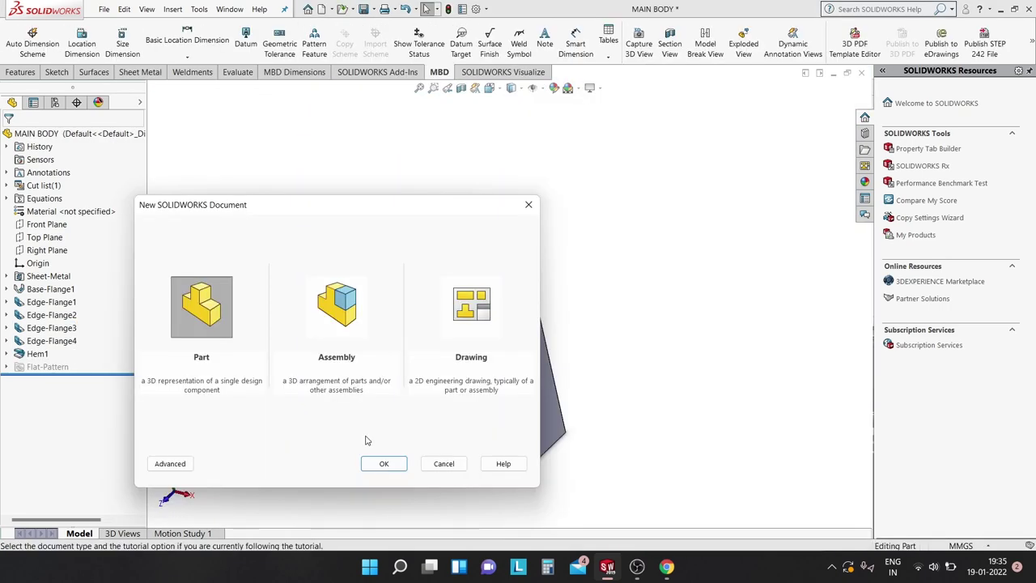
- Start a new part and sketch a centre rectangle on the Top Plane at the origin
{"action": "left_click", "coordinate": [369, 468]}
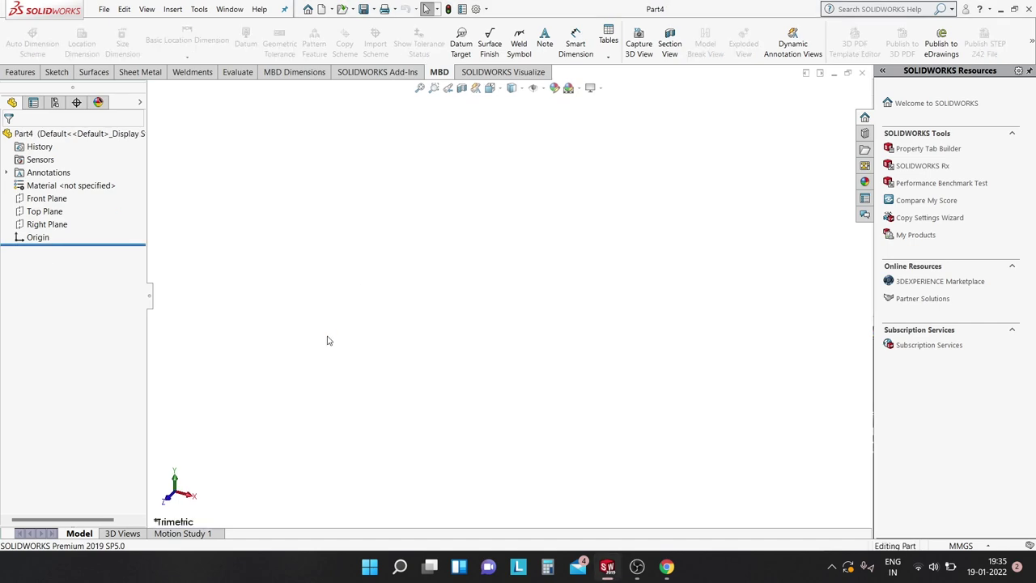
{"action": "left_click", "coordinate": [33, 200]}
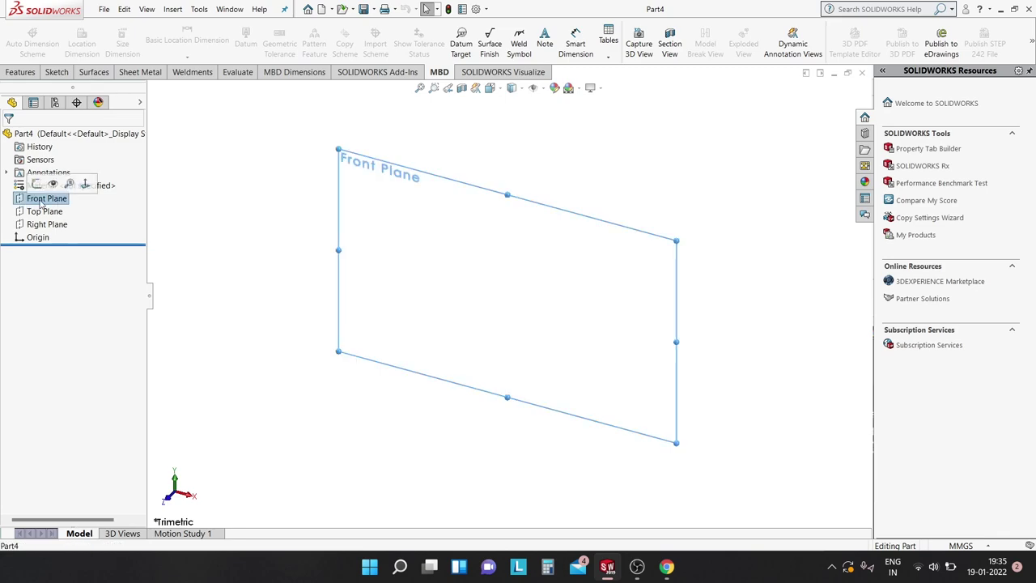
{"action": "left_click", "coordinate": [46, 212]}
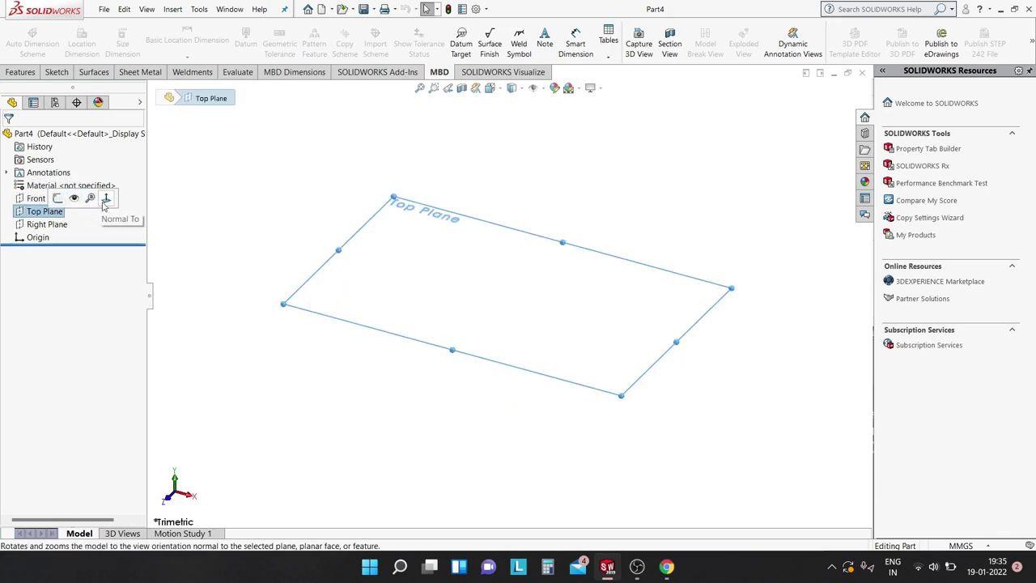
{"action": "left_click", "coordinate": [101, 201]}
{"action": "left_click", "coordinate": [57, 72]}
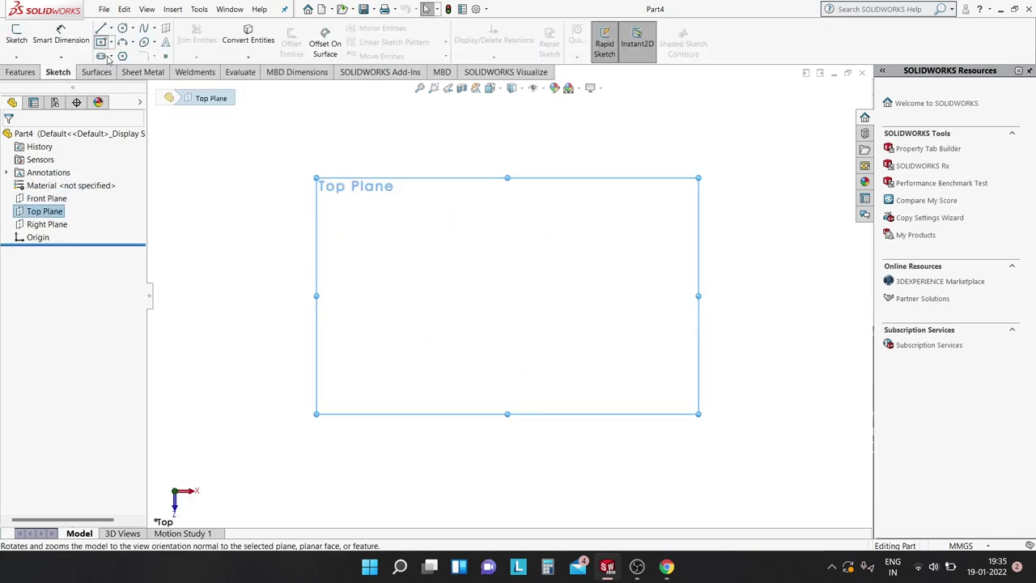
{"action": "left_click", "coordinate": [108, 59]}
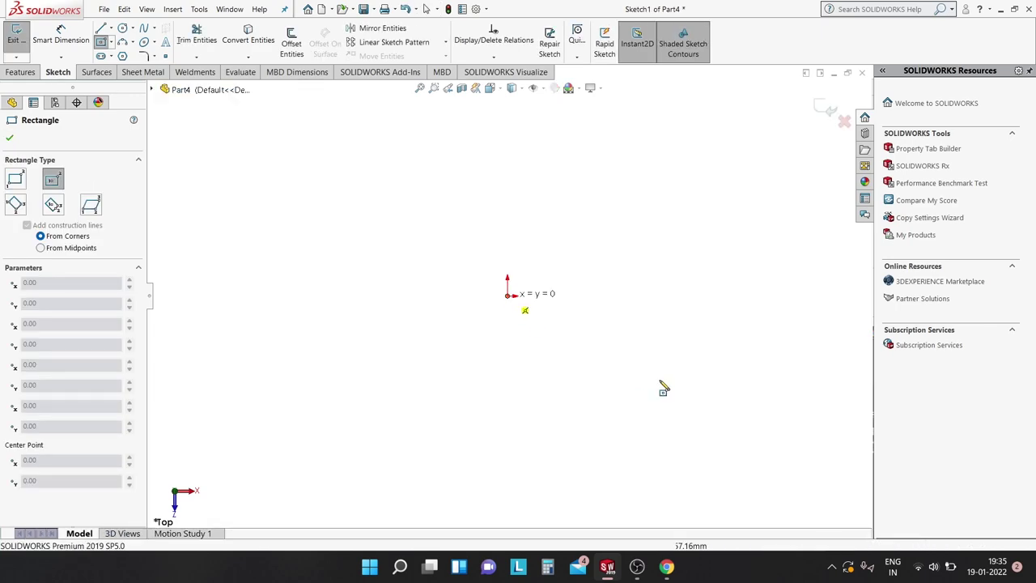
{"action": "left_click", "coordinate": [506, 295]}
{"action": "left_click", "coordinate": [663, 372]}
- Dimension the rectangle to 897 mm wide by 300 mm high, fully defining the sketch
{"action": "left_click", "coordinate": [61, 34]}
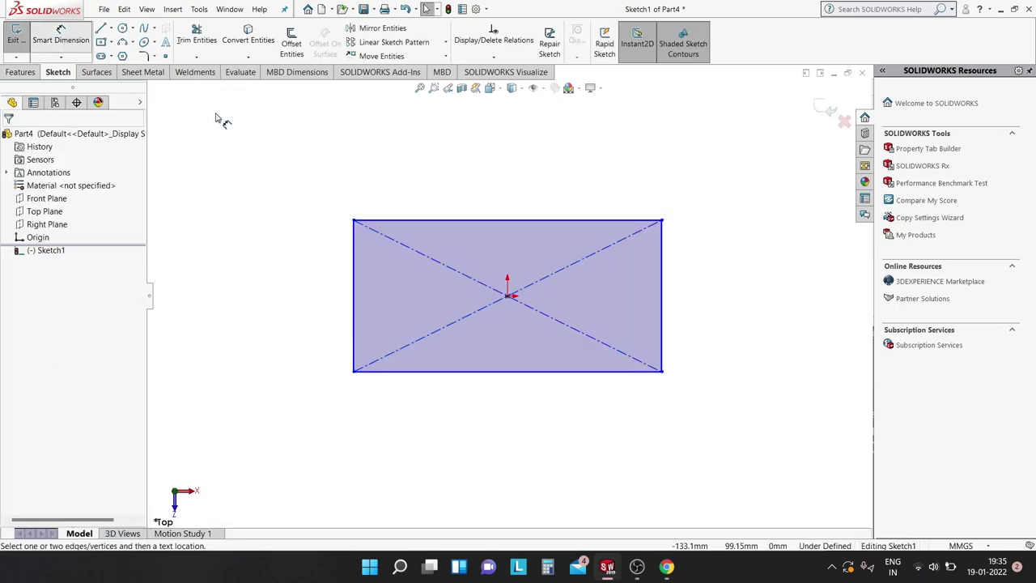
{"action": "left_click", "coordinate": [484, 220]}
{"action": "left_click", "coordinate": [500, 183]}
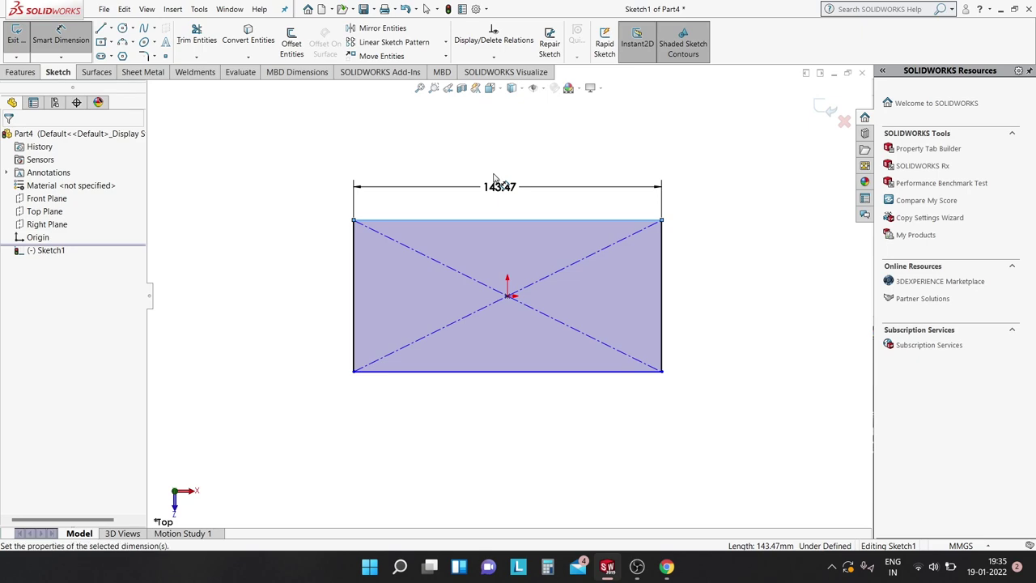
{"action": "type", "text": "897"}
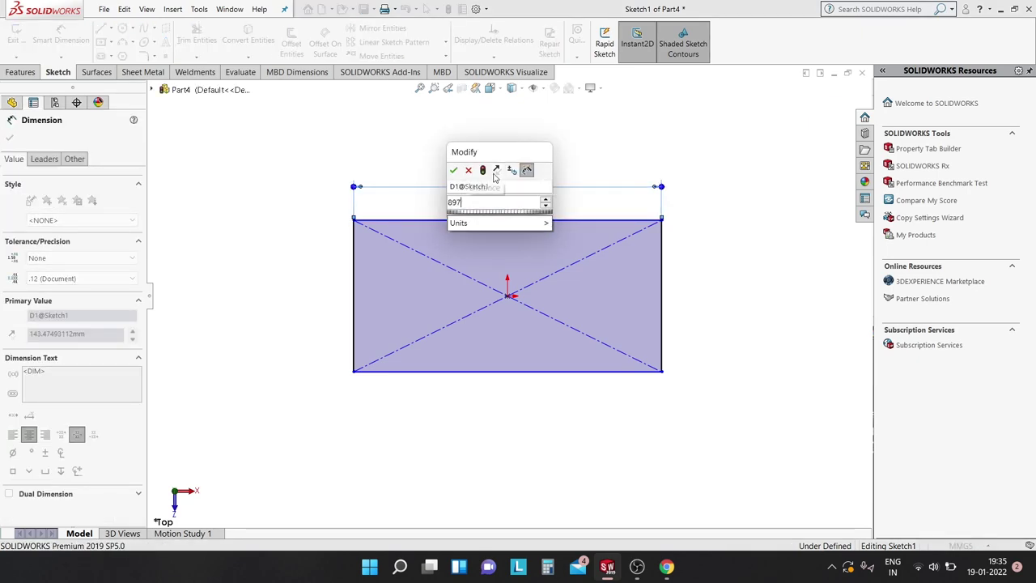
{"action": "key", "text": "Return"}
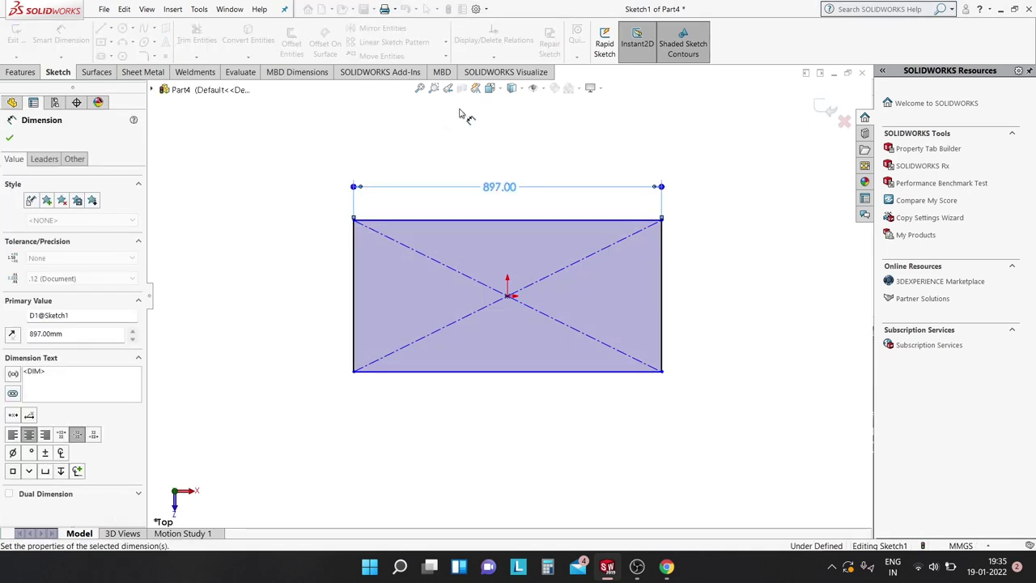
{"action": "left_click", "coordinate": [662, 328]}
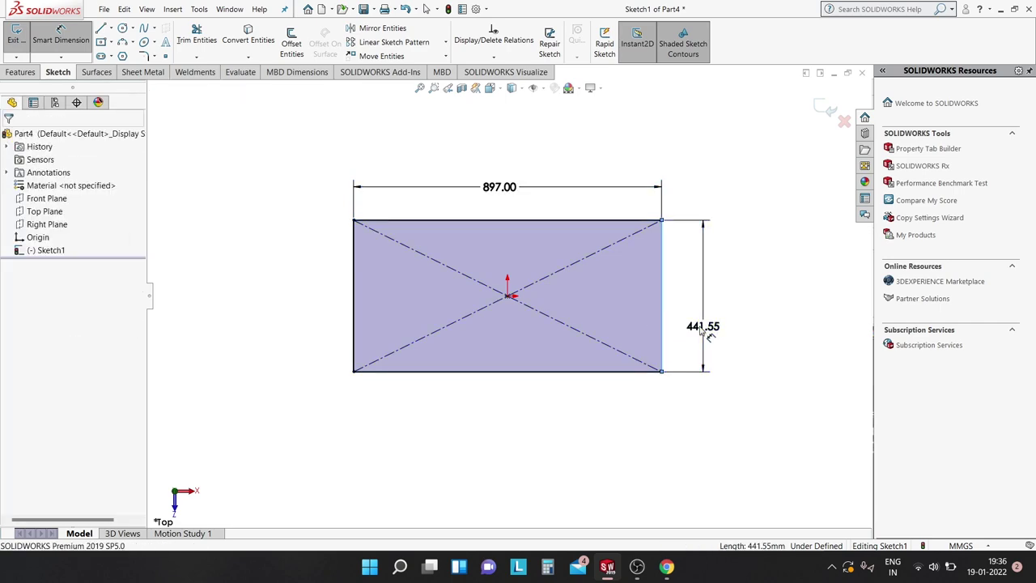
{"action": "left_click", "coordinate": [702, 328]}
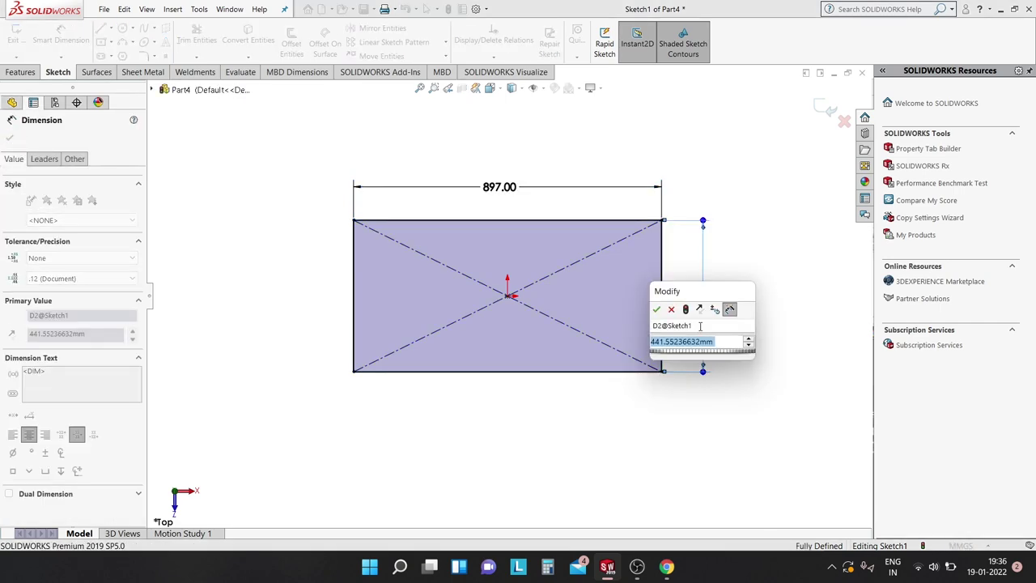
{"action": "type", "text": "300"}
{"action": "key", "text": "Return"}
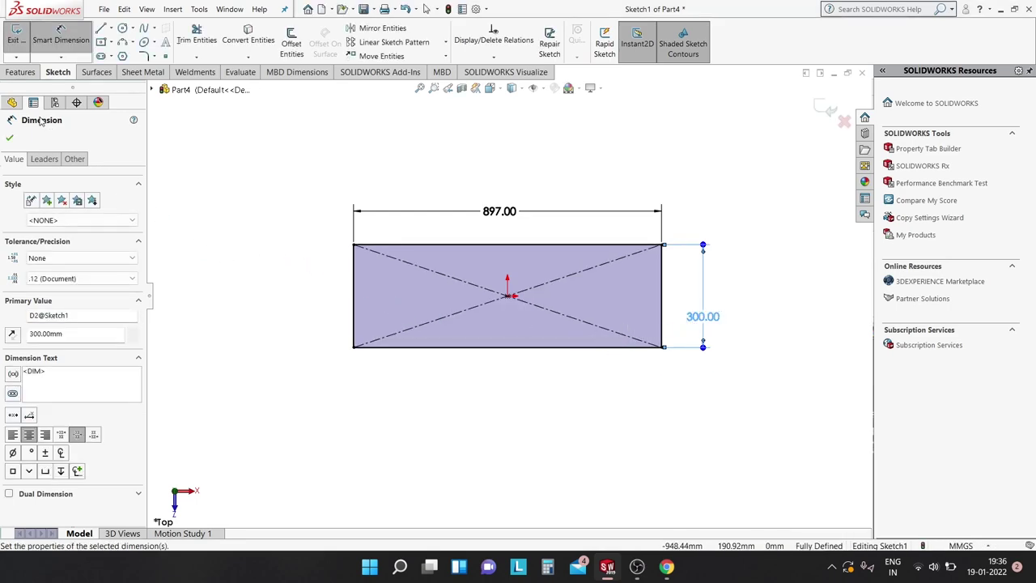
{"action": "left_click", "coordinate": [9, 141]}
{"action": "left_click", "coordinate": [142, 75]}
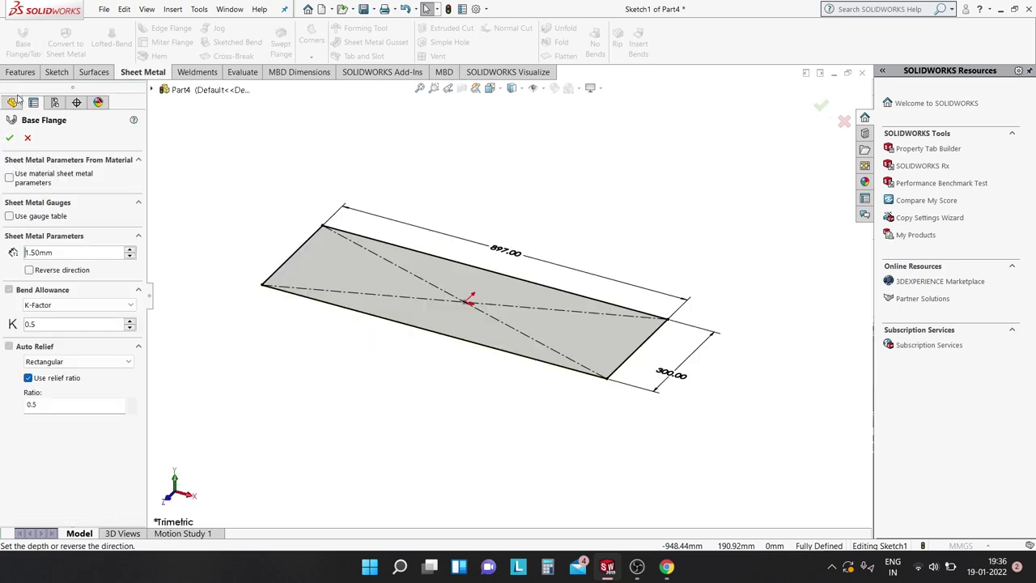
- Accept the 1.5 mm base flange and pick the sheet's long edge for an edge flange
{"action": "left_click", "coordinate": [9, 139]}
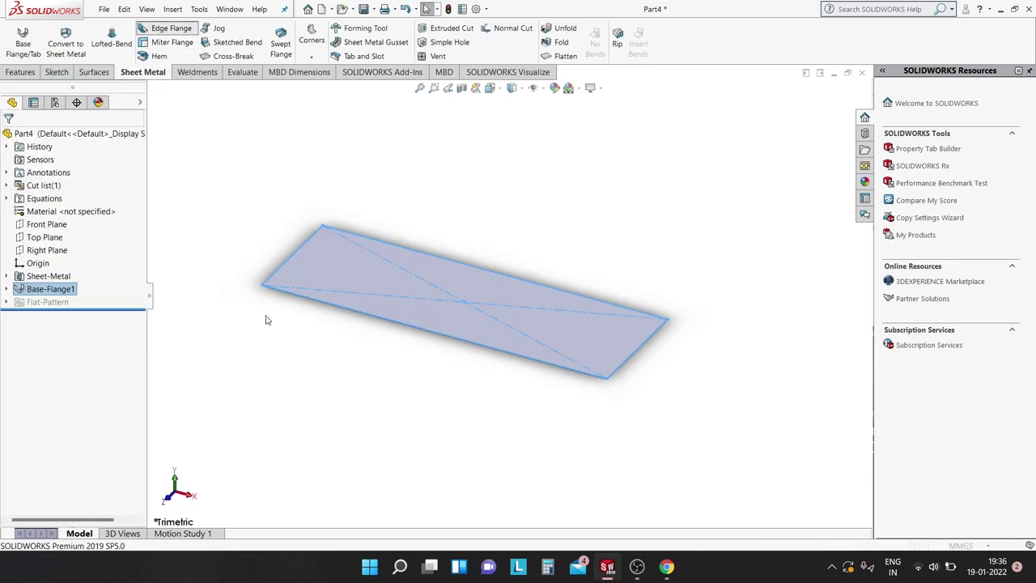
{"action": "scroll", "coordinate": [394, 280], "scroll_direction": "down", "scroll_amount": 3}
{"action": "middle_click_drag", "start_coordinate": [393, 280], "coordinate": [500, 177]}
{"action": "scroll", "coordinate": [405, 258], "scroll_direction": "down", "scroll_amount": 2}
{"action": "scroll", "coordinate": [470, 279], "scroll_direction": "down", "scroll_amount": 2}
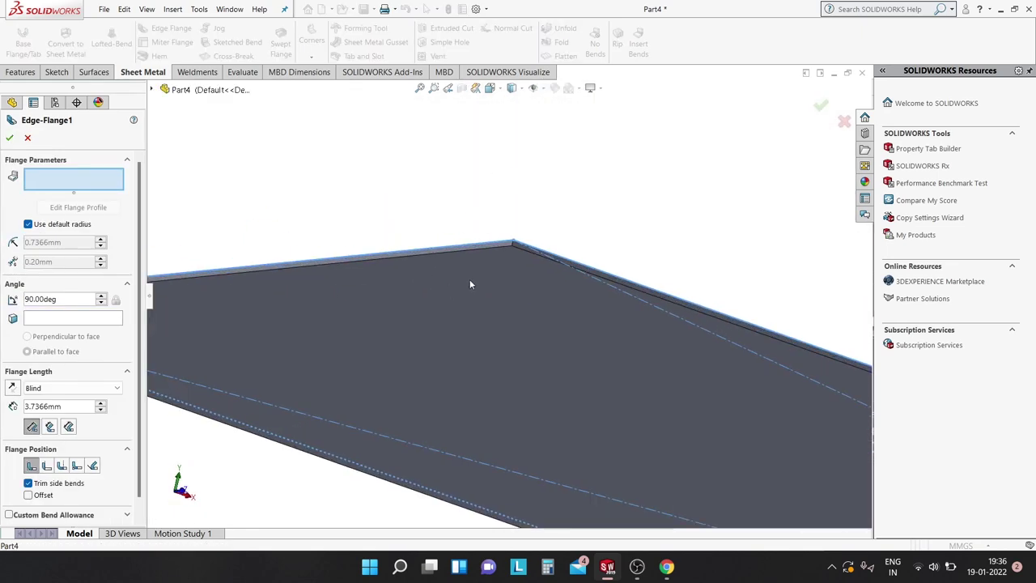
{"action": "scroll", "coordinate": [536, 215], "scroll_direction": "down", "scroll_amount": 2}
{"action": "left_click", "coordinate": [535, 216]}
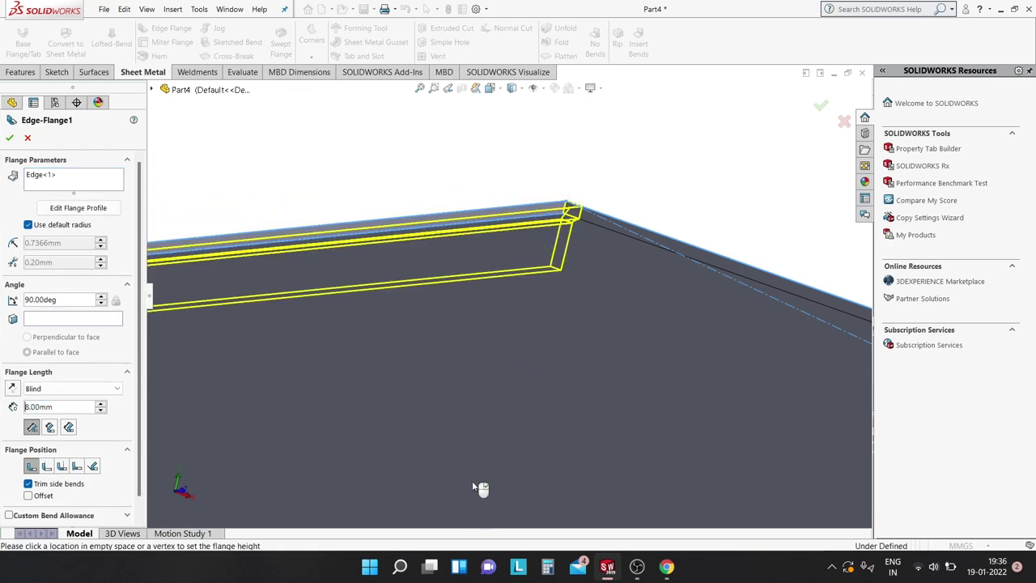
{"action": "left_click", "coordinate": [515, 324]}
- Add the opposite edge and set both edge flanges to 20 mm length
{"action": "scroll", "coordinate": [514, 321], "scroll_direction": "up", "scroll_amount": 2}
{"action": "scroll", "coordinate": [514, 320], "scroll_direction": "up", "scroll_amount": 3}
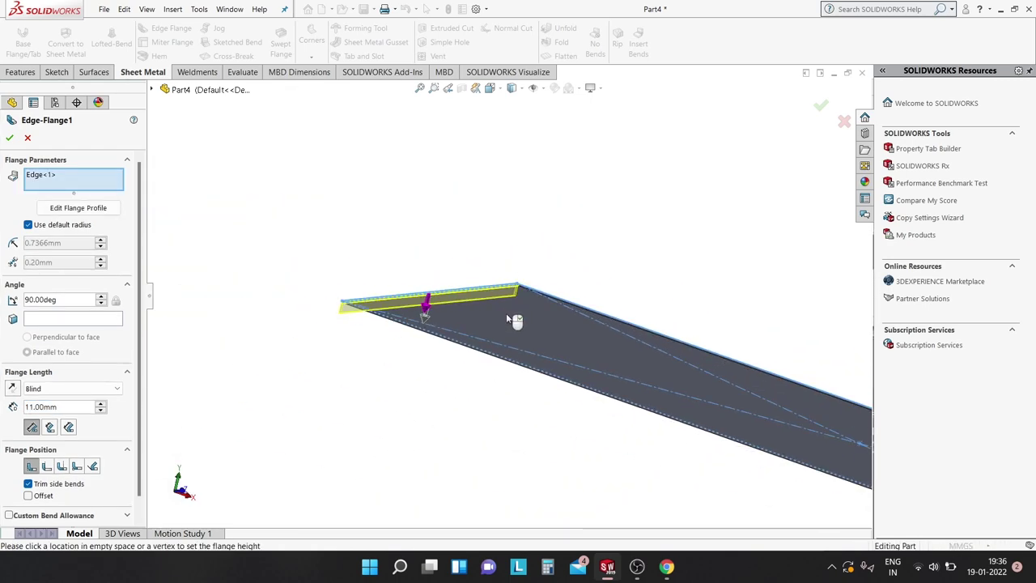
{"action": "scroll", "coordinate": [513, 320], "scroll_direction": "up", "scroll_amount": 2}
{"action": "mouse_move", "coordinate": [912, 418]}
{"action": "middle_mouse_down"}
{"action": "mouse_move", "coordinate": [828, 404]}
{"action": "mouse_move", "coordinate": [651, 319]}
{"action": "mouse_move", "coordinate": [643, 380]}
{"action": "mouse_move", "coordinate": [596, 371]}
{"action": "mouse_move", "coordinate": [606, 307]}
{"action": "middle_mouse_up"}
{"action": "scroll", "coordinate": [629, 342], "scroll_direction": "down", "scroll_amount": 3}
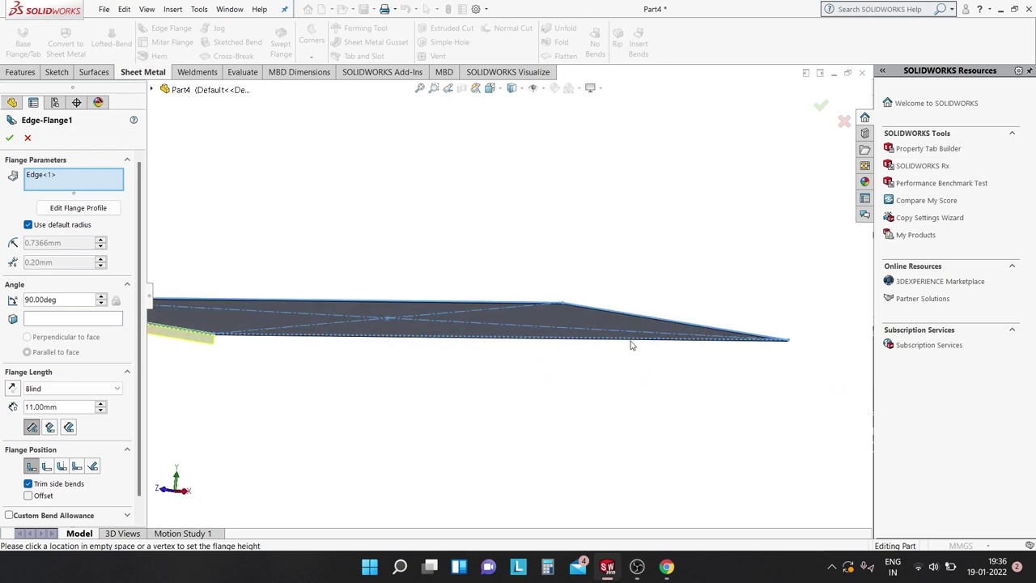
{"action": "scroll", "coordinate": [518, 321], "scroll_direction": "down", "scroll_amount": 3}
{"action": "scroll", "coordinate": [476, 383], "scroll_direction": "down", "scroll_amount": 1}
{"action": "middle_click_drag", "start_coordinate": [476, 383], "coordinate": [573, 308]}
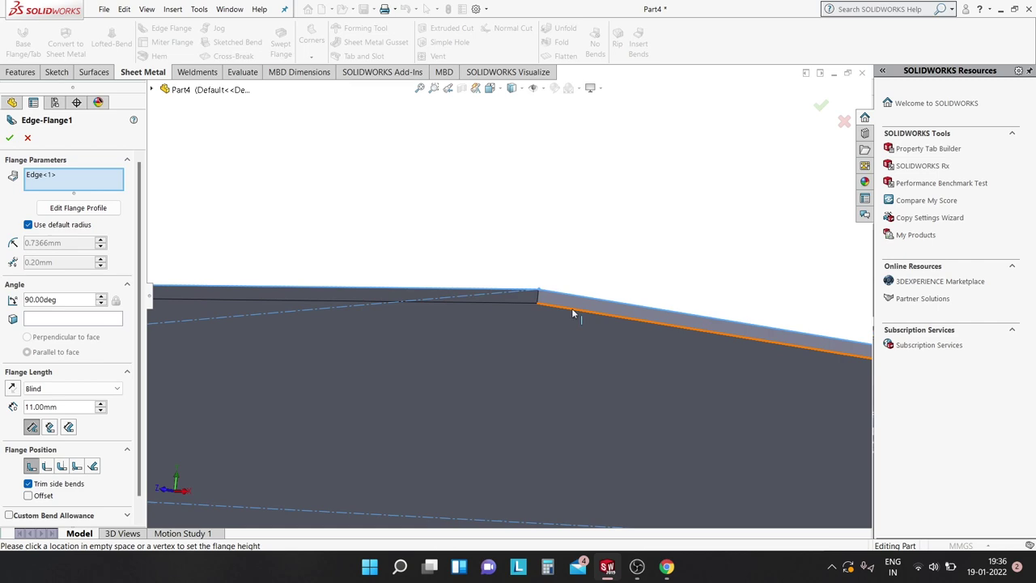
{"action": "left_click", "coordinate": [576, 370]}
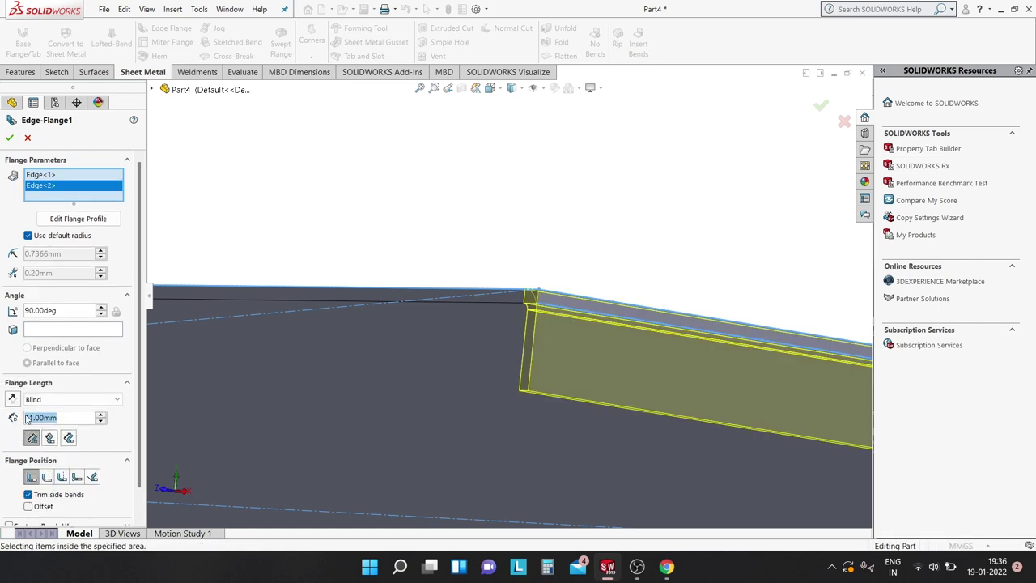
{"action": "type", "text": "20"}
{"action": "key", "text": "Return"}
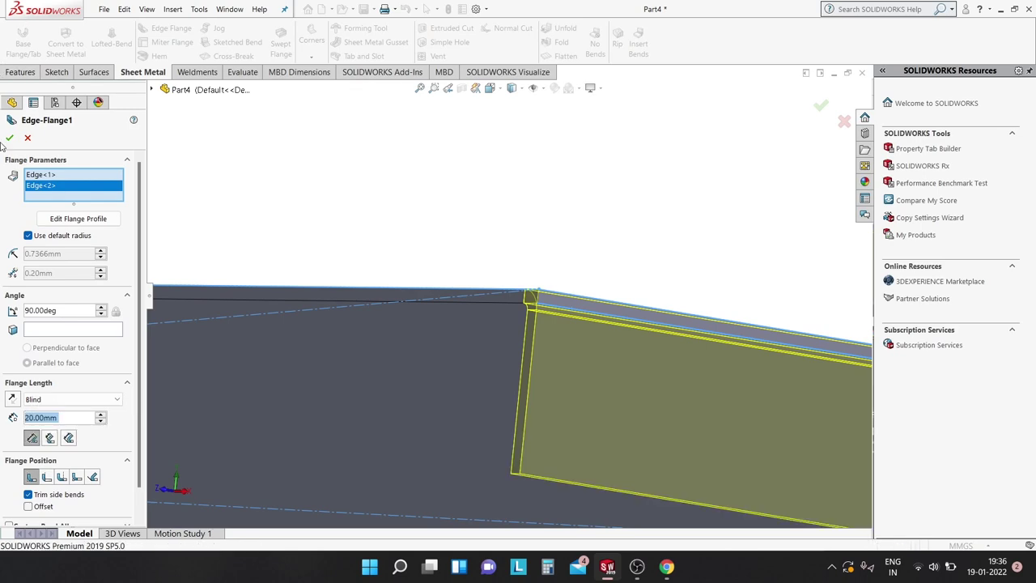
{"action": "left_click", "coordinate": [9, 138]}
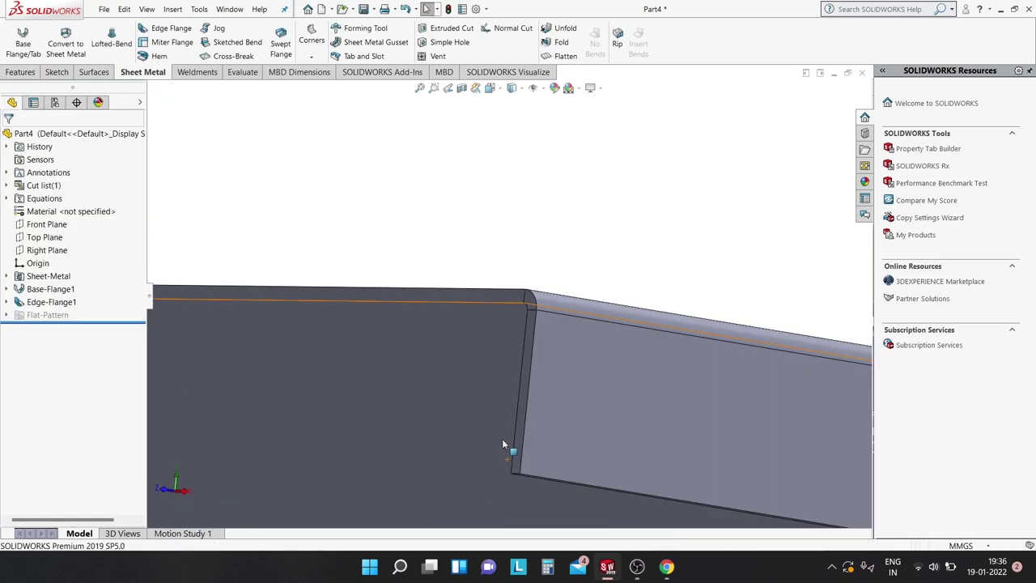
{"action": "scroll", "coordinate": [518, 364], "scroll_direction": "up", "scroll_amount": 3}
{"action": "scroll", "coordinate": [508, 354], "scroll_direction": "up", "scroll_amount": 2}
{"action": "scroll", "coordinate": [506, 348], "scroll_direction": "up", "scroll_amount": 1}
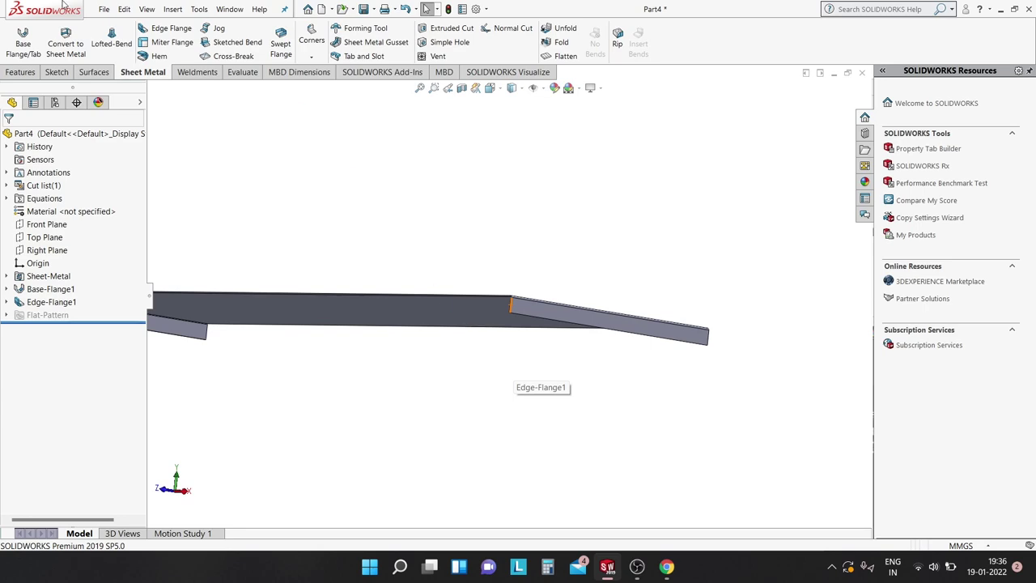
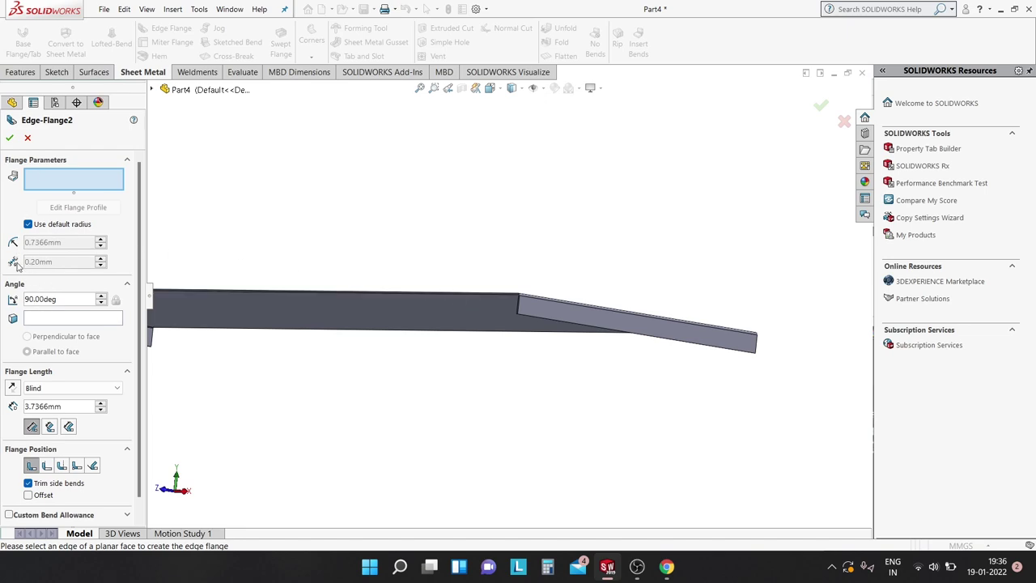
- Cancel Edge-Flange2 and reopen Edge-Flange1 to change its edges
{"action": "left_click", "coordinate": [27, 139]}
{"action": "mouse_move", "coordinate": [493, 301]}
{"action": "middle_mouse_down"}
{"action": "mouse_move", "coordinate": [475, 365]}
{"action": "mouse_move", "coordinate": [462, 372]}
{"action": "middle_mouse_up"}
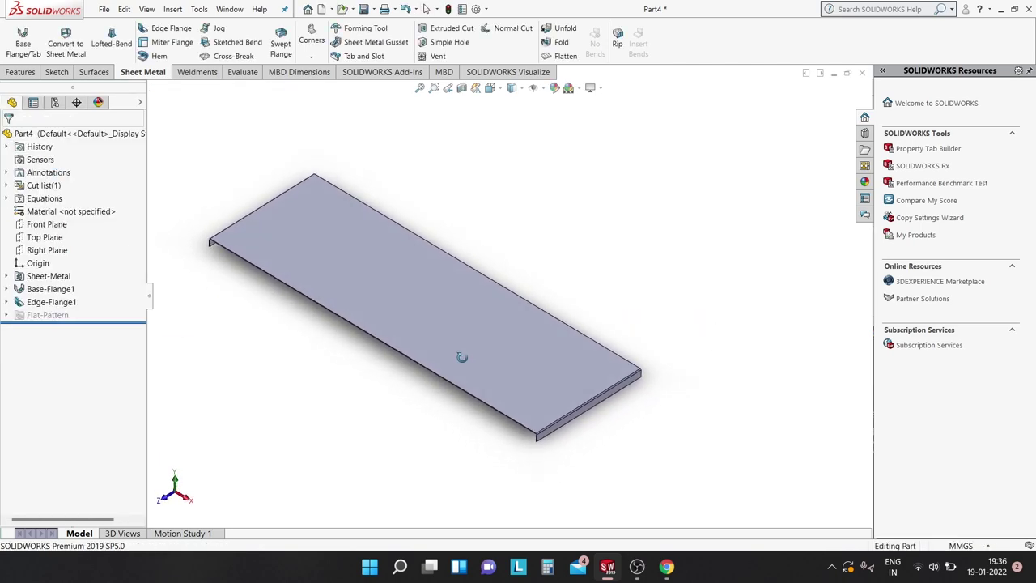
{"action": "left_click", "coordinate": [12, 303]}
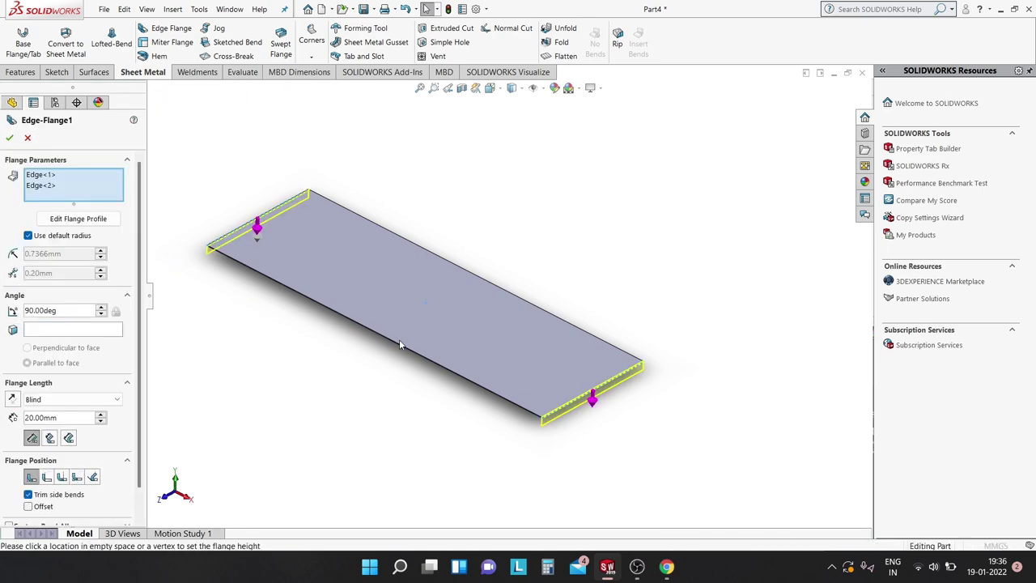
{"action": "mouse_move", "coordinate": [402, 342]}
{"action": "middle_mouse_down"}
{"action": "mouse_move", "coordinate": [416, 354]}
{"action": "mouse_move", "coordinate": [506, 291]}
{"action": "mouse_move", "coordinate": [701, 360]}
{"action": "middle_mouse_up"}
- Add both long plate edges to Edge-Flange1, giving a 20 mm lip on all four edges
{"action": "left_click", "coordinate": [671, 324]}
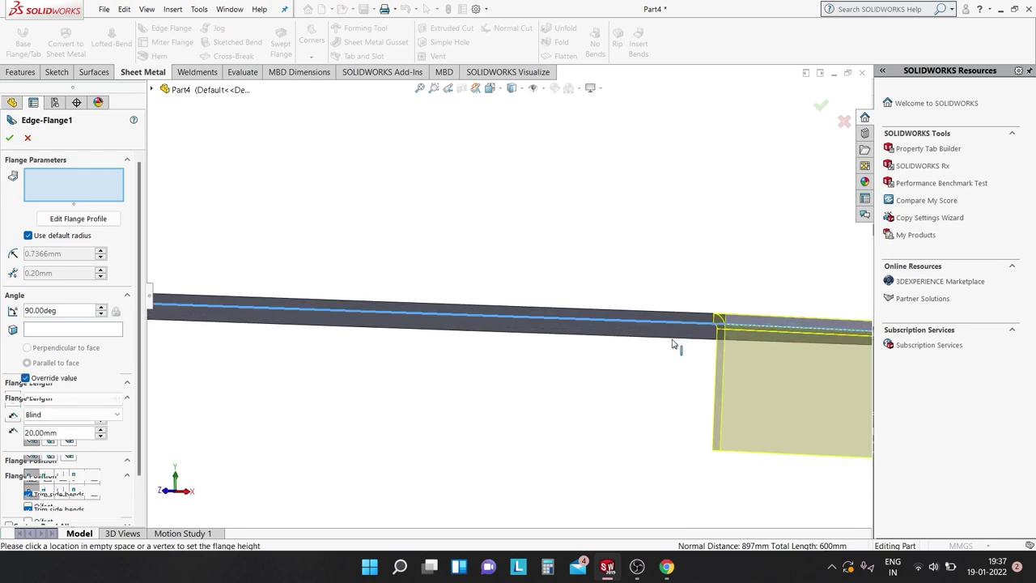
{"action": "scroll", "coordinate": [637, 359], "scroll_direction": "up", "scroll_amount": 3}
{"action": "scroll", "coordinate": [636, 356], "scroll_direction": "up", "scroll_amount": 3}
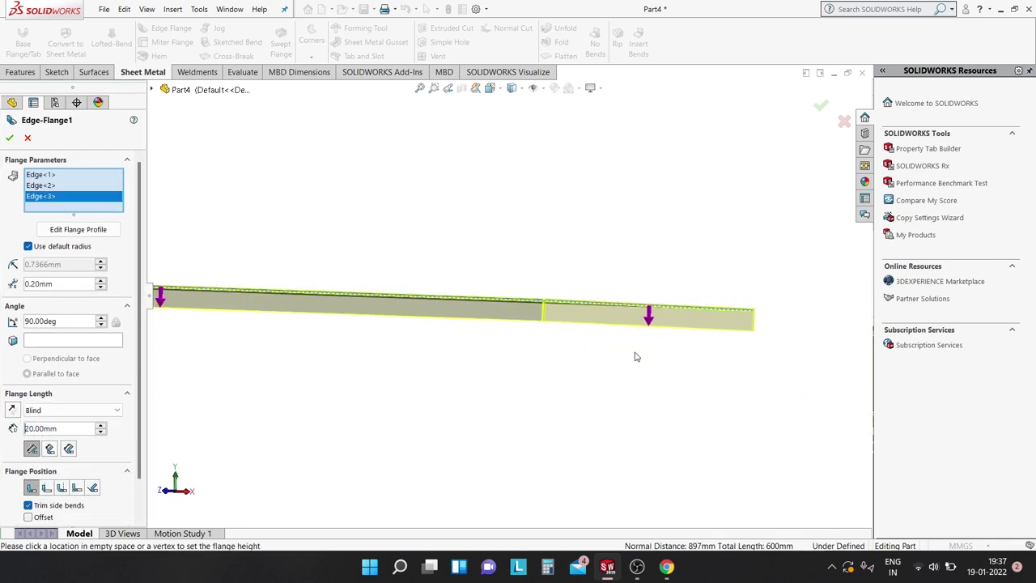
{"action": "mouse_move", "coordinate": [636, 356]}
{"action": "middle_mouse_down"}
{"action": "mouse_move", "coordinate": [651, 295]}
{"action": "mouse_move", "coordinate": [582, 285]}
{"action": "middle_mouse_up"}
{"action": "scroll", "coordinate": [582, 285], "scroll_direction": "down", "scroll_amount": 2}
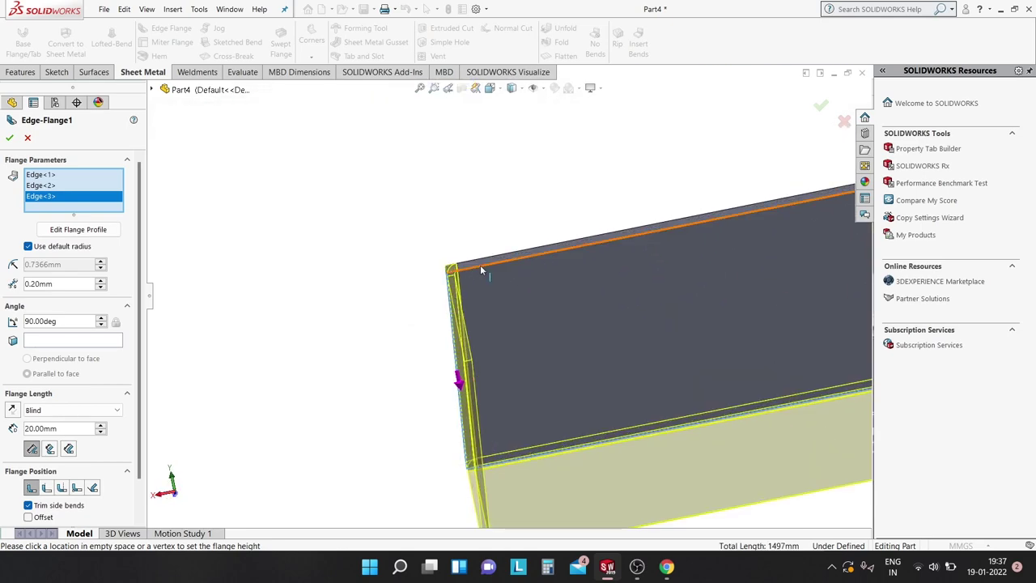
{"action": "left_click", "coordinate": [480, 265]}
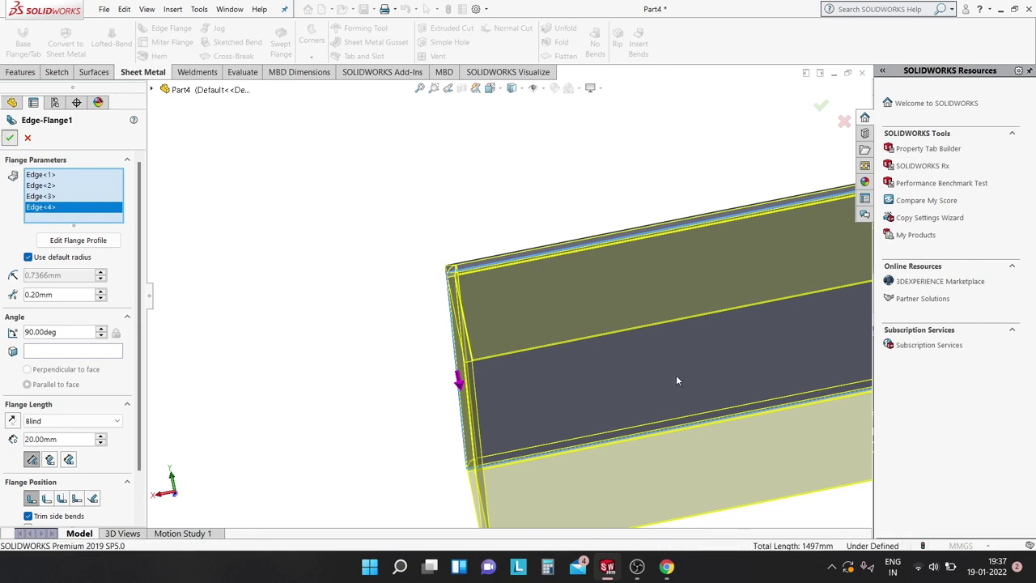
{"action": "key", "text": "Return"}
{"action": "mouse_move", "coordinate": [676, 375]}
{"action": "middle_mouse_down"}
{"action": "mouse_move", "coordinate": [655, 288]}
{"action": "mouse_move", "coordinate": [726, 252]}
{"action": "mouse_move", "coordinate": [671, 319]}
{"action": "mouse_move", "coordinate": [599, 296]}
{"action": "middle_mouse_up"}
{"action": "scroll", "coordinate": [656, 288], "scroll_direction": "up", "scroll_amount": 5}
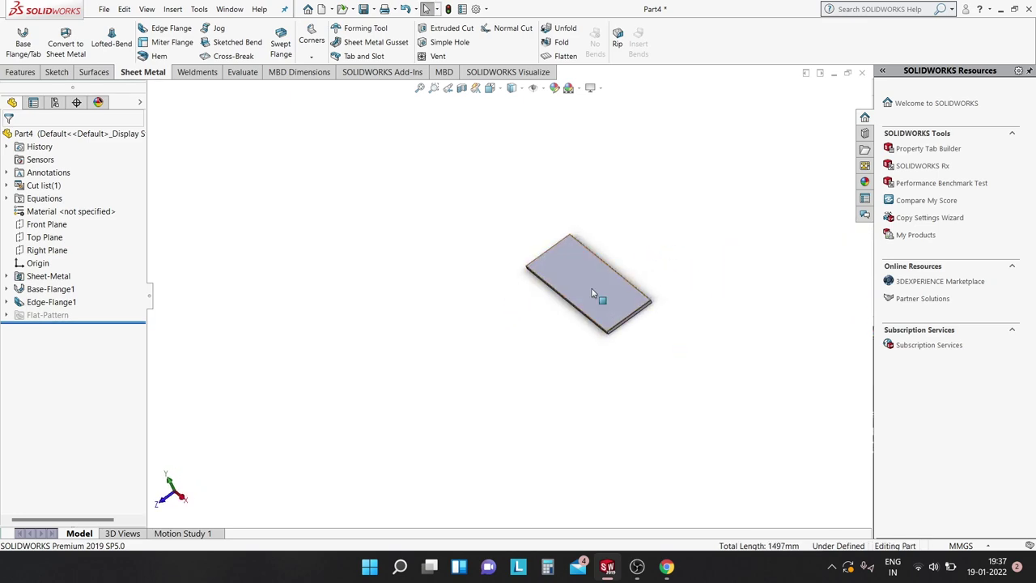
{"action": "scroll", "coordinate": [597, 294], "scroll_direction": "down", "scroll_amount": 3}
{"action": "scroll", "coordinate": [597, 294], "scroll_direction": "down", "scroll_amount": 3}
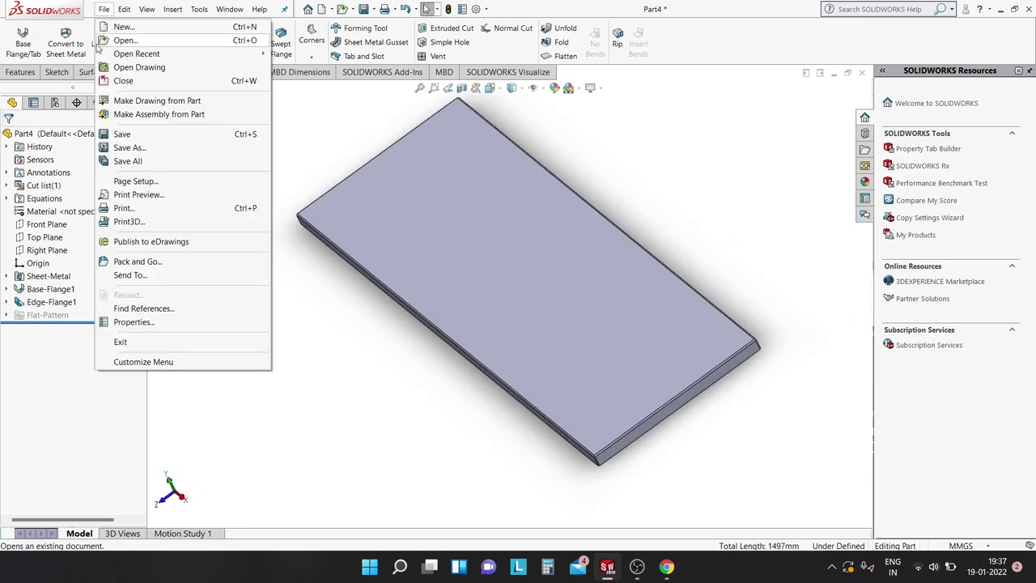
- Save the flanged plate as PARTITION in the ALMIRAH folder and close its window
{"action": "left_click", "coordinate": [105, 10]}
{"action": "left_click", "coordinate": [127, 149]}
{"action": "type", "text": "PARTITION"}
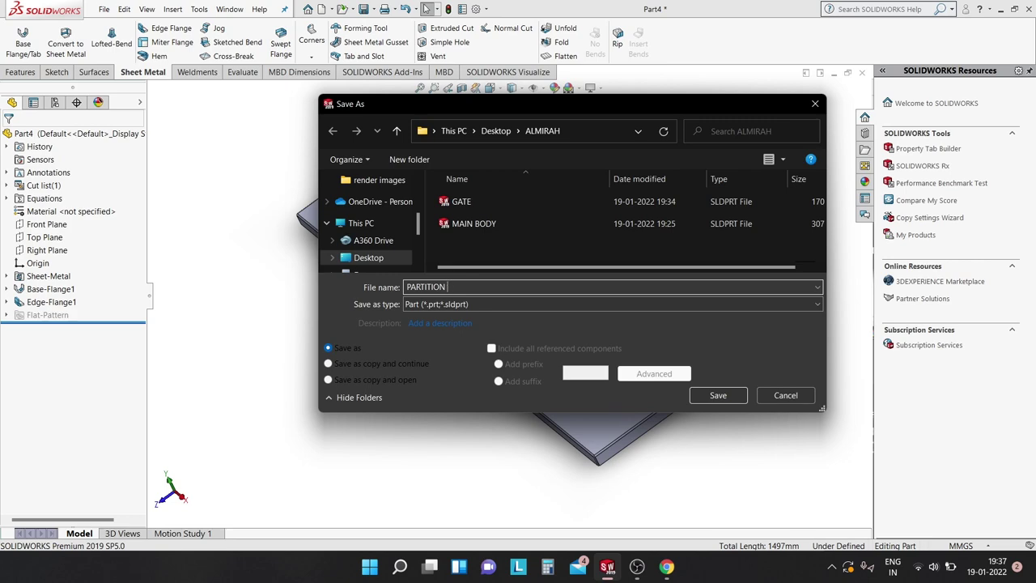
{"action": "left_click", "coordinate": [718, 395]}
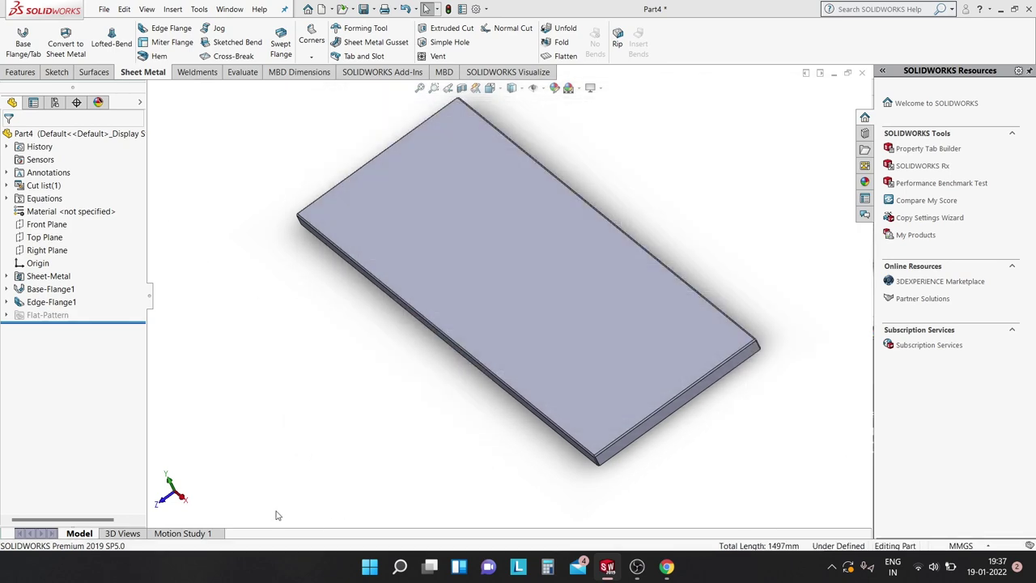
{"action": "left_click", "coordinate": [863, 73]}
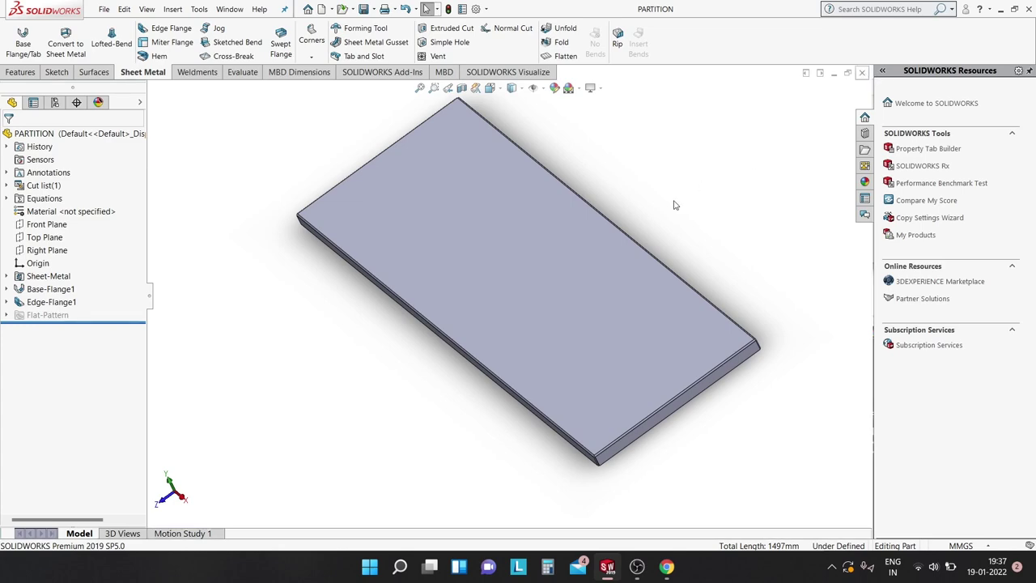
- Create a new assembly document
{"action": "left_click", "coordinate": [104, 9]}
{"action": "left_click", "coordinate": [122, 27]}
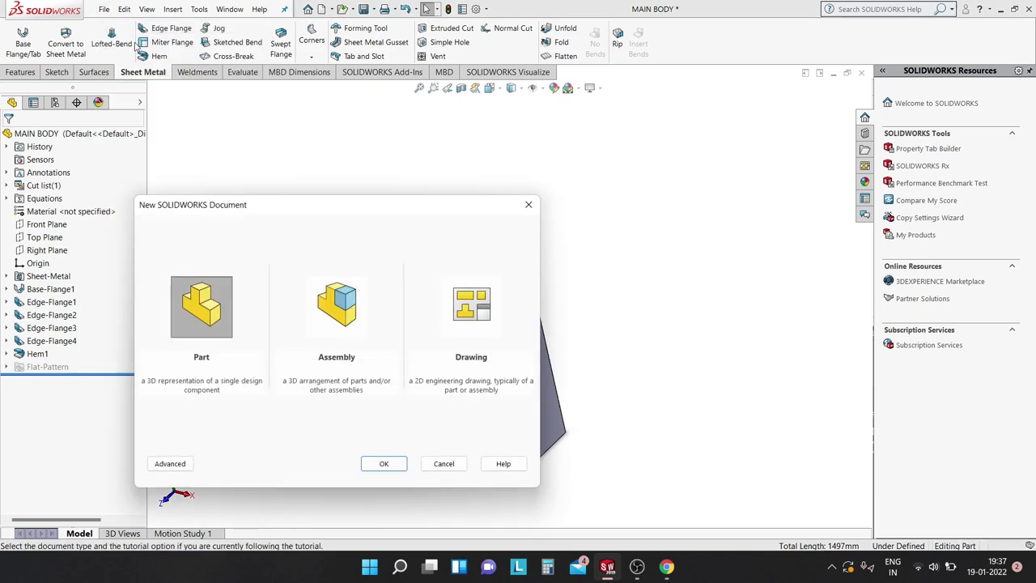
{"action": "left_click", "coordinate": [336, 307]}
{"action": "left_click", "coordinate": [384, 469]}
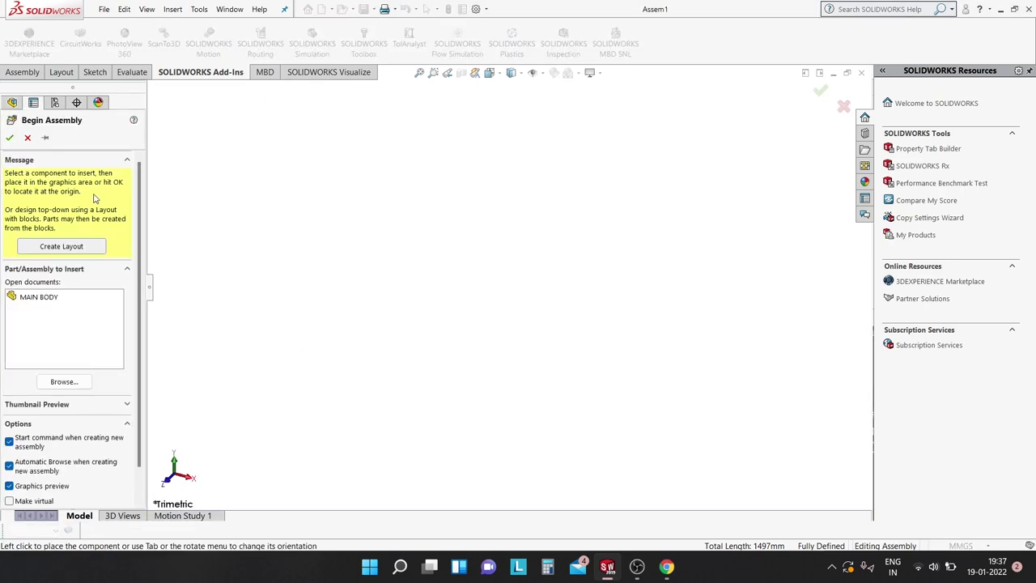
- Place MAIN BODY as the assembly's fixed first component and start inserting another component
{"action": "left_click", "coordinate": [54, 297]}
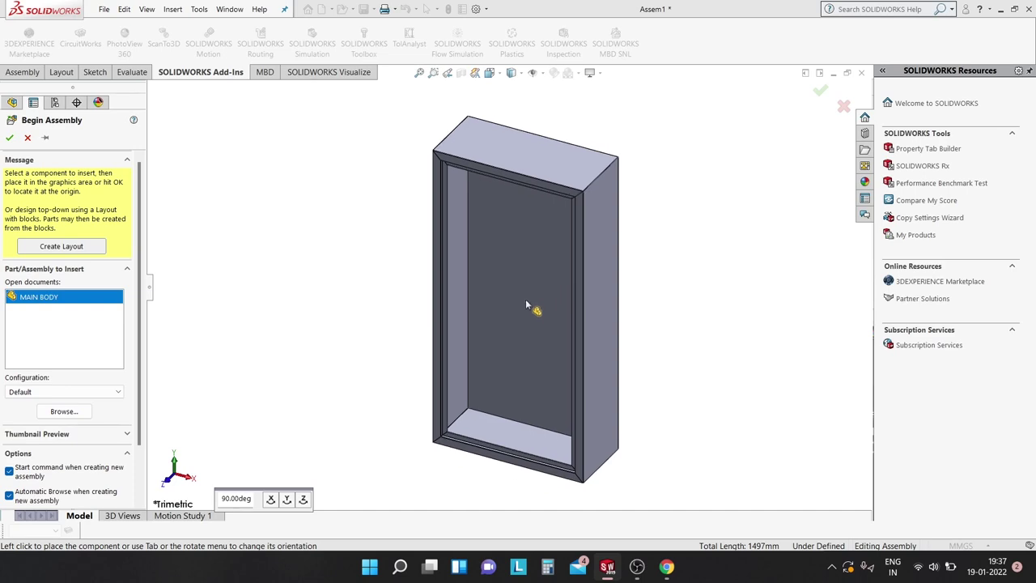
{"action": "left_click", "coordinate": [537, 293]}
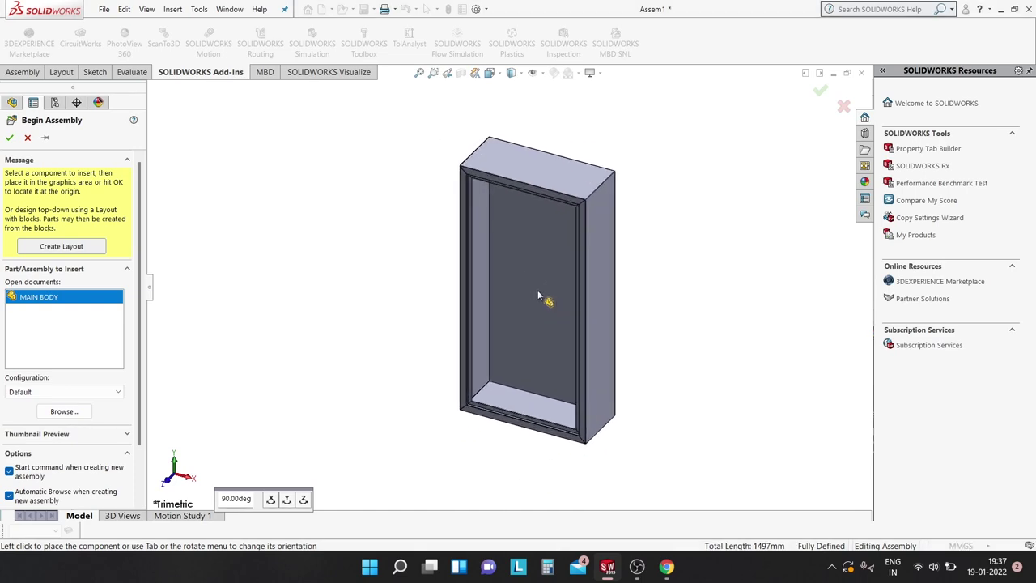
{"action": "left_click", "coordinate": [538, 295]}
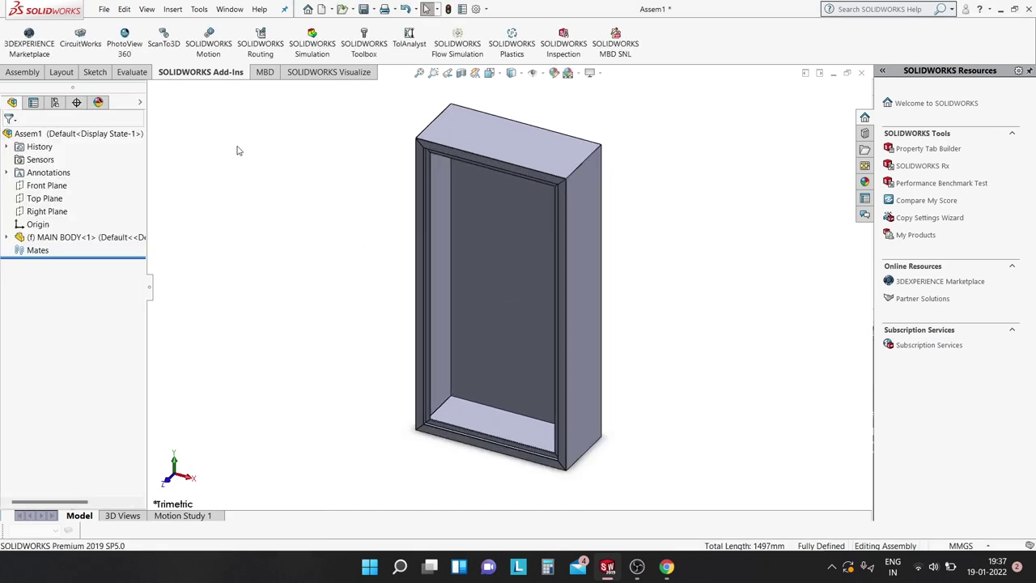
{"action": "left_click", "coordinate": [23, 72]}
{"action": "left_click", "coordinate": [81, 39]}
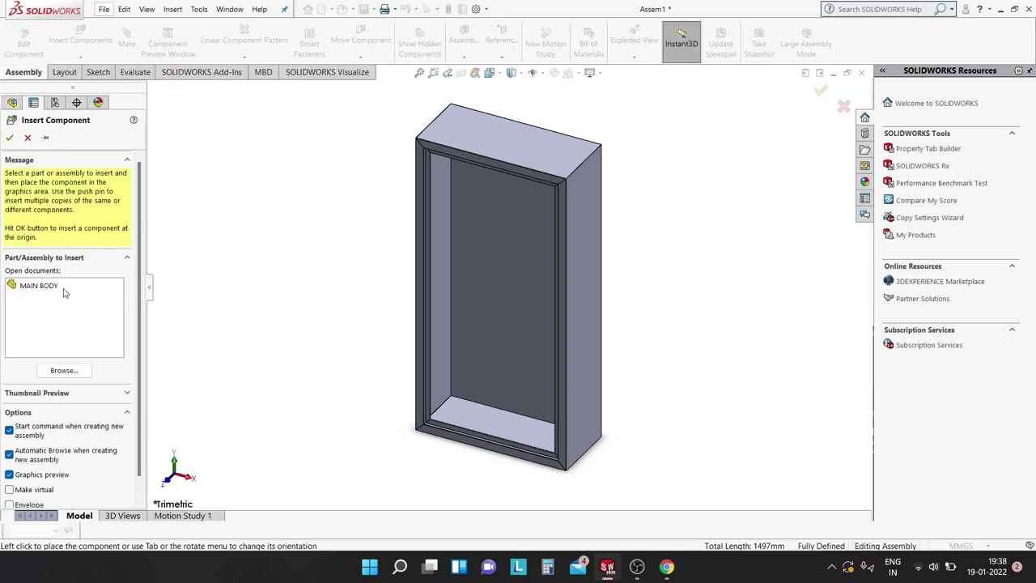
- Insert GATE left of the cabinet and PARTITION above it
{"action": "left_click", "coordinate": [71, 370]}
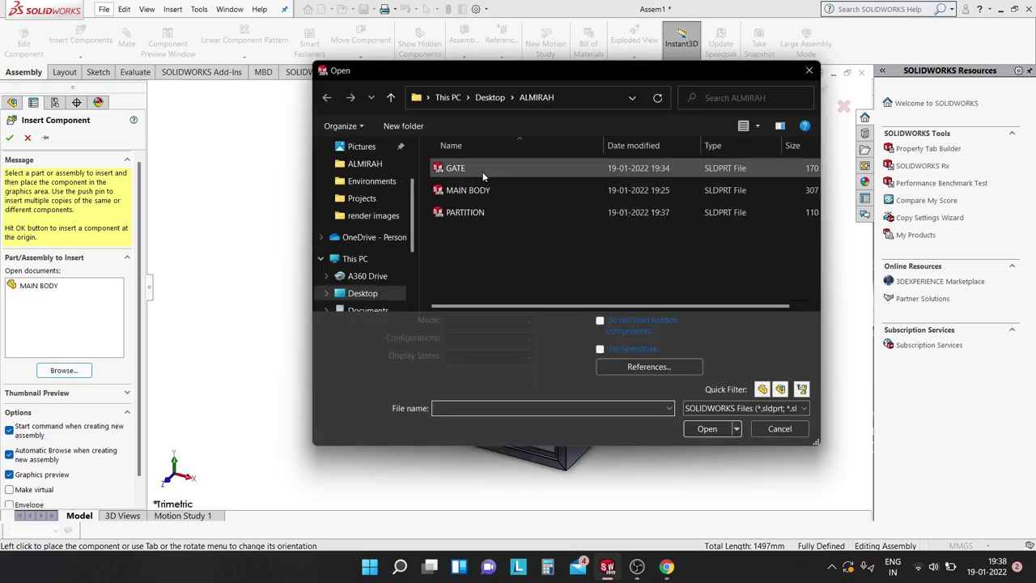
{"action": "left_click", "coordinate": [483, 170]}
{"action": "left_click", "coordinate": [472, 213], "text": "ctrl"}
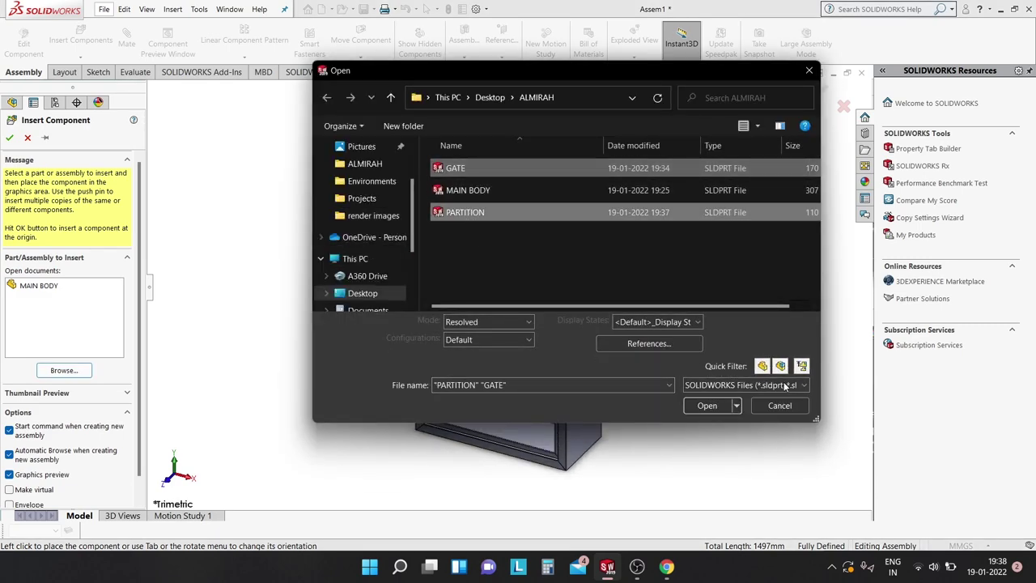
{"action": "left_click", "coordinate": [704, 412]}
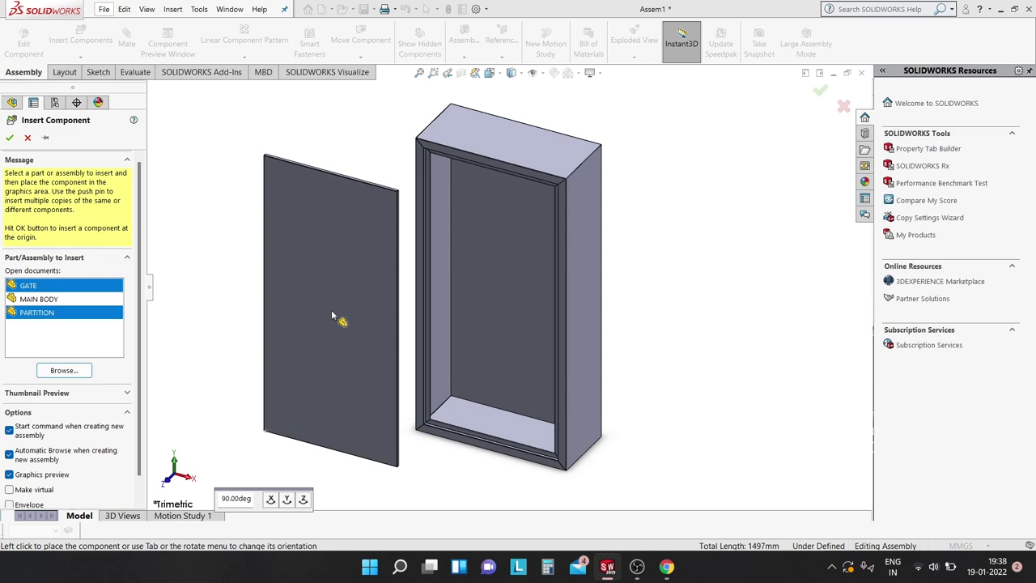
{"action": "left_click", "coordinate": [332, 316]}
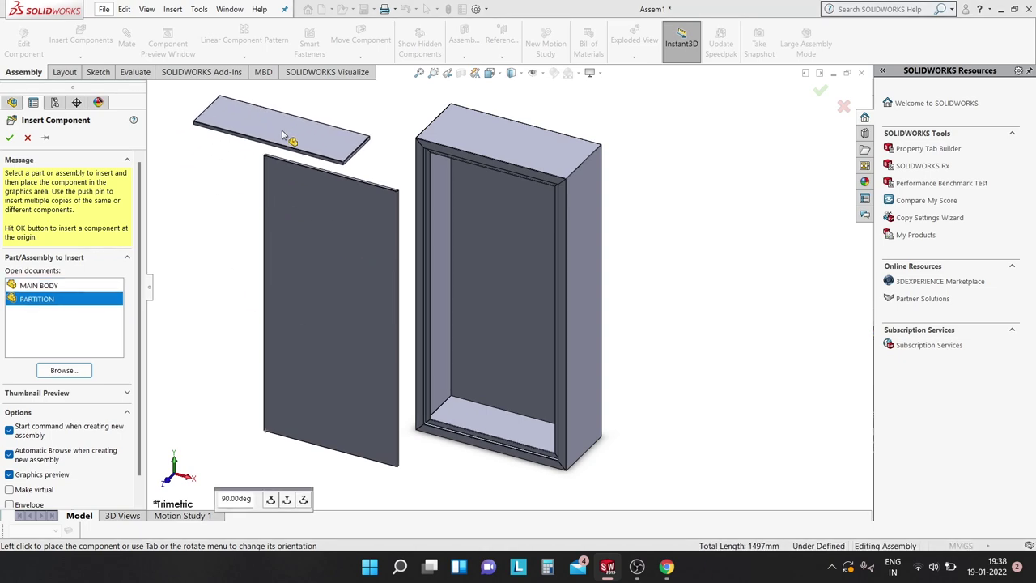
{"action": "left_click", "coordinate": [283, 136]}
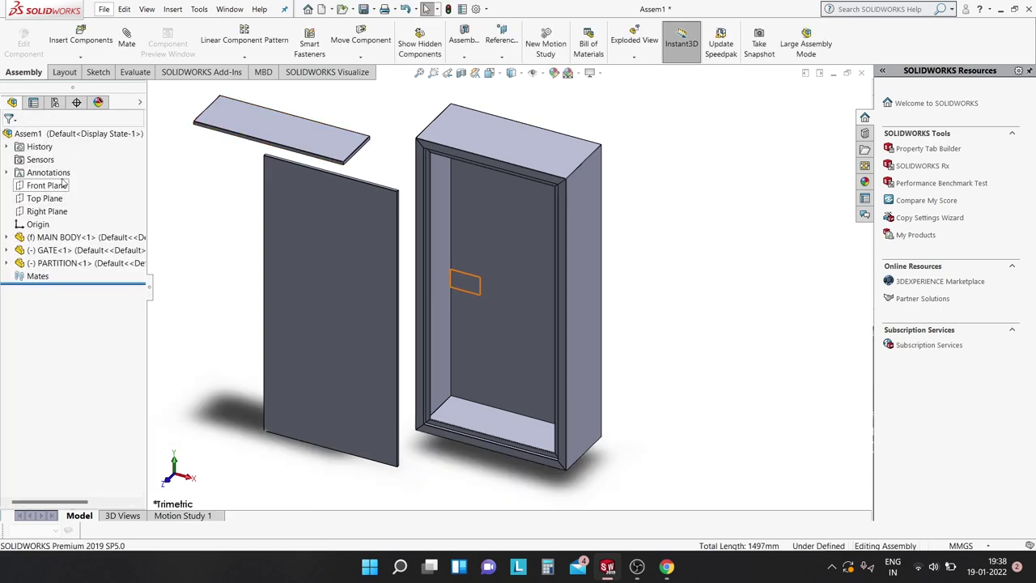
- Mate the partition's top face parallel to the cabinet's top face
{"action": "left_click", "coordinate": [126, 36]}
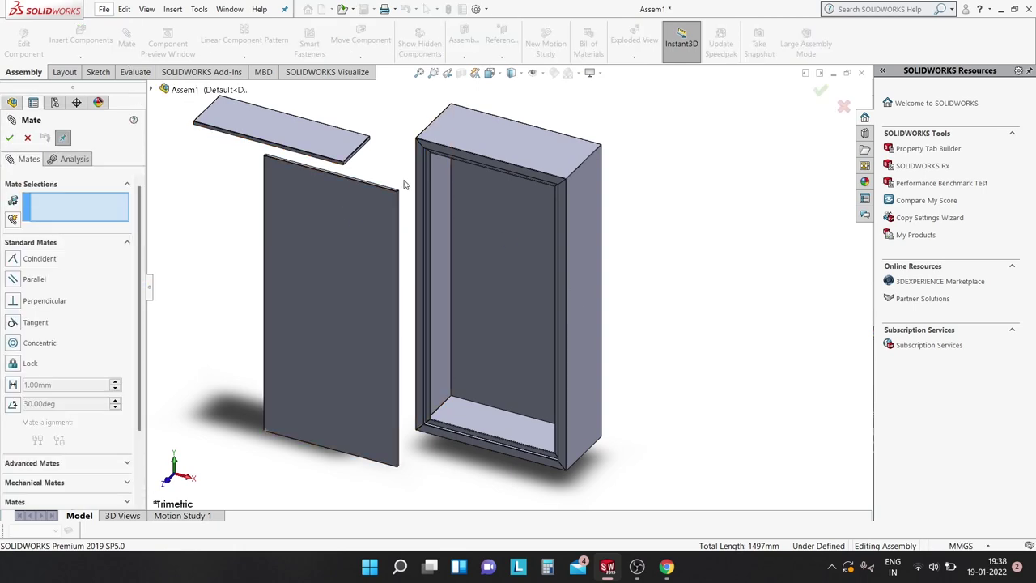
{"action": "left_click", "coordinate": [311, 145]}
{"action": "left_click", "coordinate": [500, 140]}
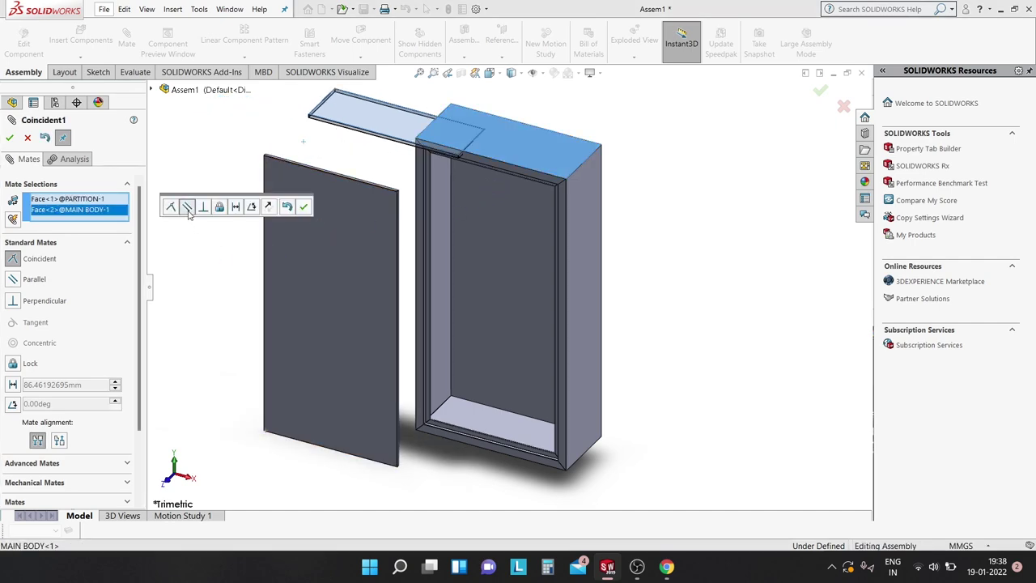
{"action": "left_click", "coordinate": [187, 207]}
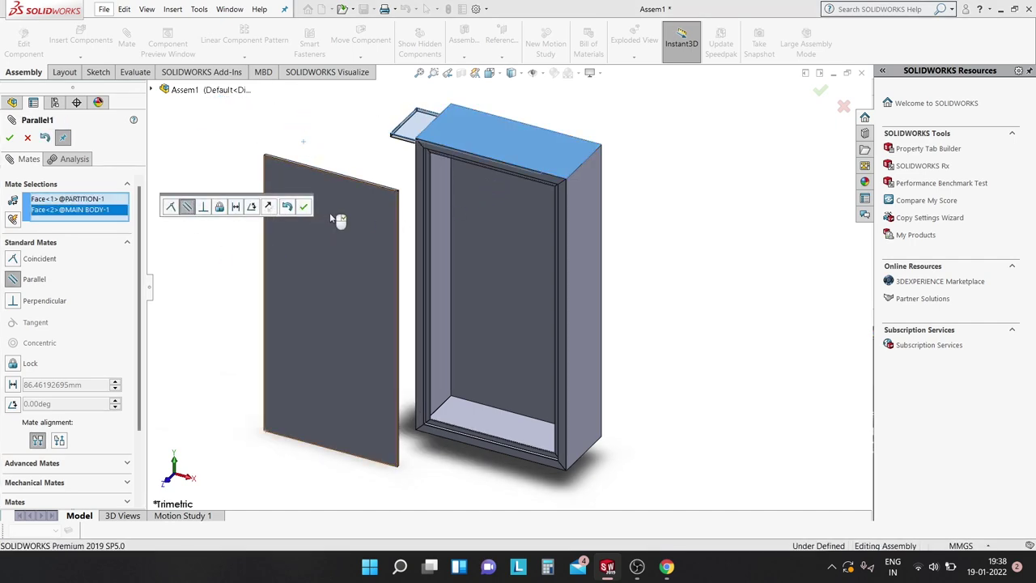
{"action": "left_click", "coordinate": [304, 208]}
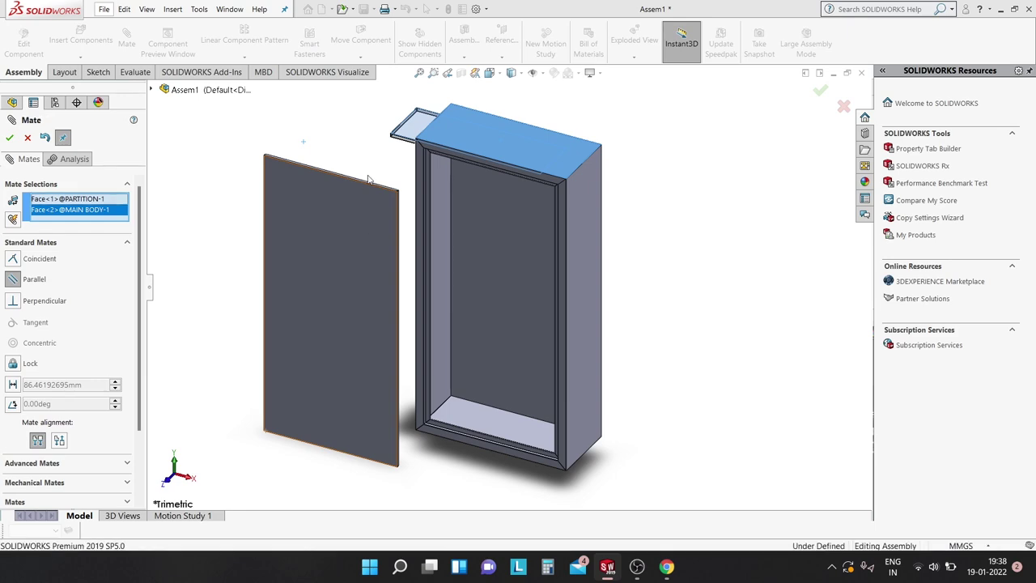
- Add a coincident mate between a partition face and a cabinet face
{"action": "scroll", "coordinate": [421, 144], "scroll_direction": "down", "scroll_amount": 3}
{"action": "mouse_move", "coordinate": [447, 193]}
{"action": "middle_mouse_down"}
{"action": "mouse_move", "coordinate": [299, 134]}
{"action": "mouse_move", "coordinate": [366, 135]}
{"action": "middle_mouse_up"}
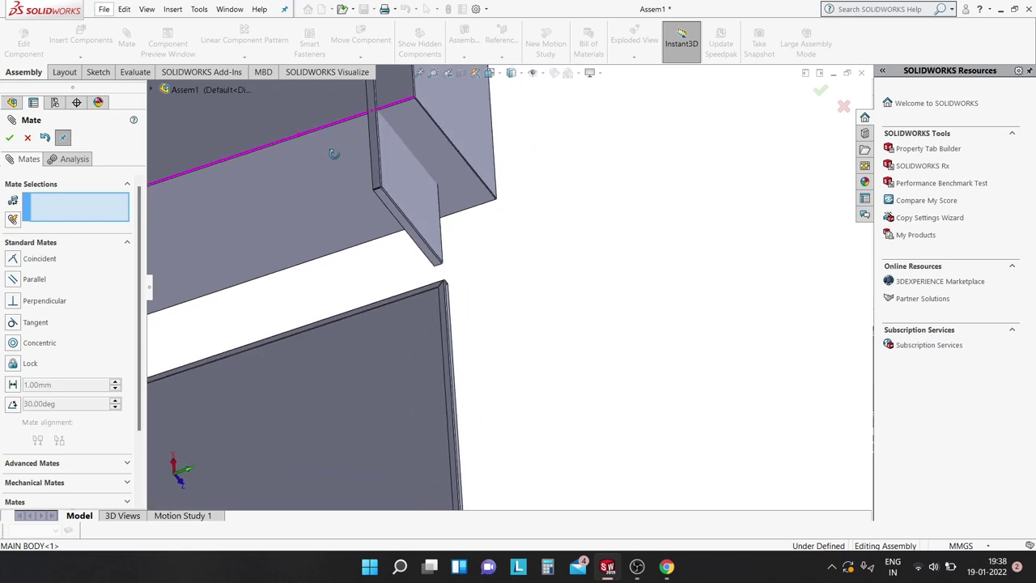
{"action": "scroll", "coordinate": [356, 154], "scroll_direction": "down", "scroll_amount": 2}
{"action": "left_click", "coordinate": [406, 174]}
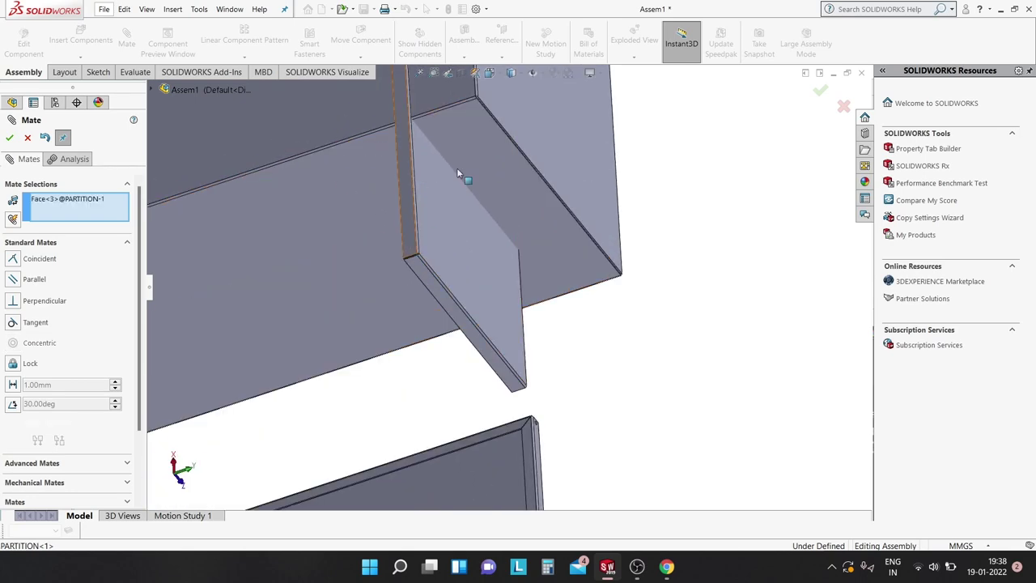
{"action": "scroll", "coordinate": [503, 172], "scroll_direction": "up", "scroll_amount": 3}
{"action": "mouse_move", "coordinate": [503, 172]}
{"action": "middle_mouse_down"}
{"action": "mouse_move", "coordinate": [511, 139]}
{"action": "mouse_move", "coordinate": [437, 217]}
{"action": "middle_mouse_up"}
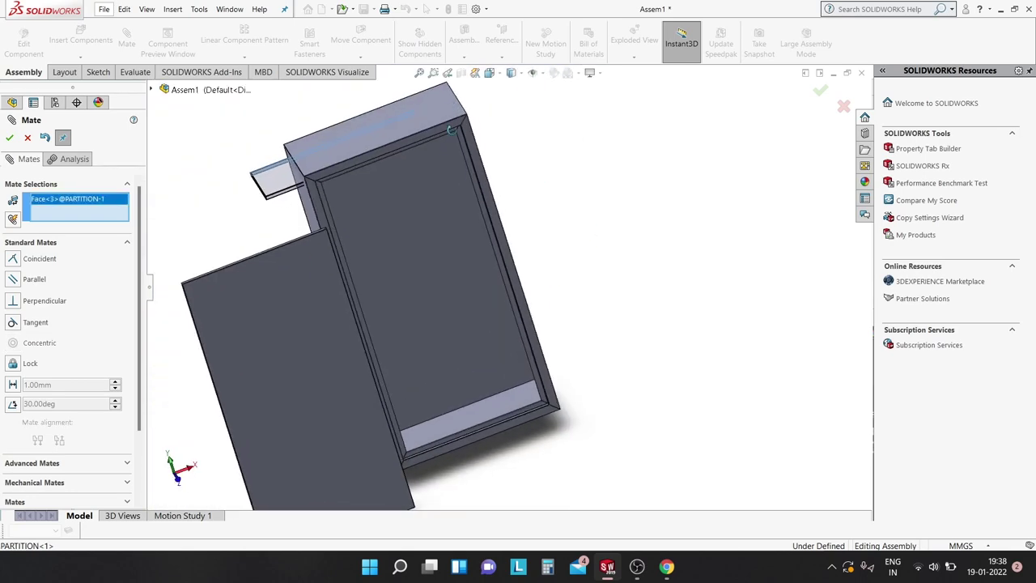
{"action": "left_click", "coordinate": [437, 217]}
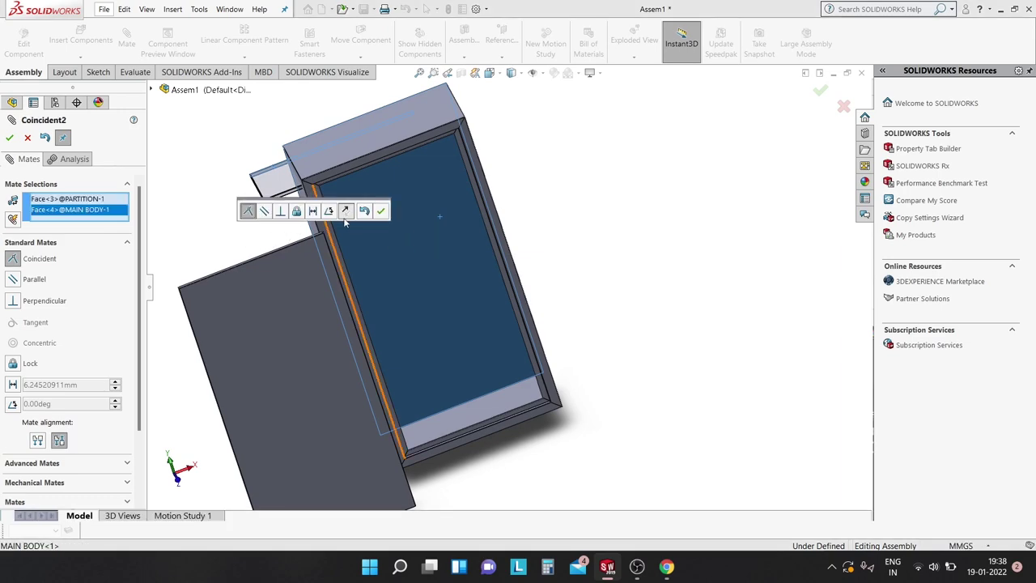
{"action": "left_click", "coordinate": [381, 213]}
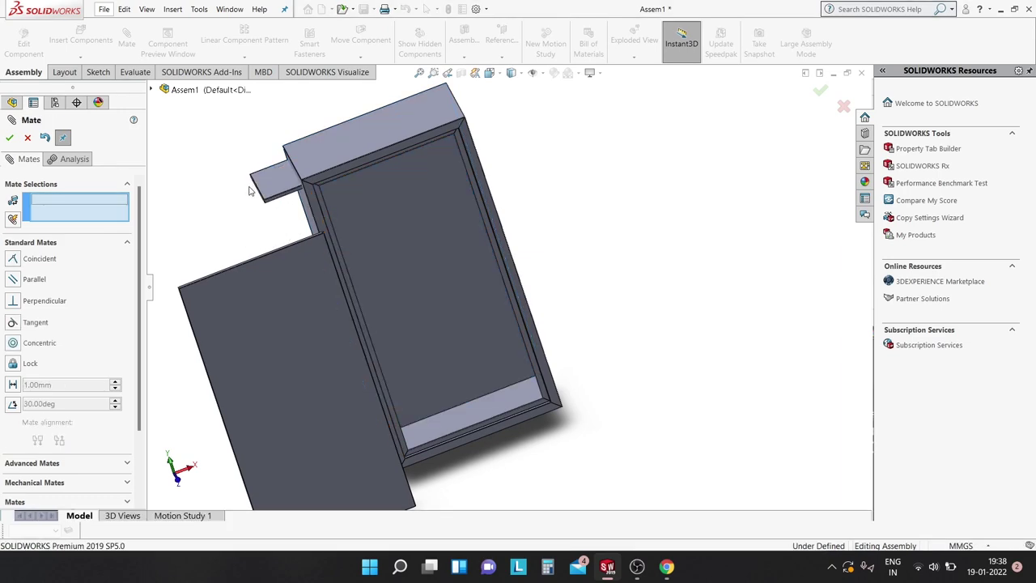
- Make the partition flap face coincident with the cabinet's inner side face
{"action": "middle_click_drag", "start_coordinate": [382, 212], "coordinate": [308, 201]}
{"action": "scroll", "coordinate": [312, 198], "scroll_direction": "down", "scroll_amount": 4}
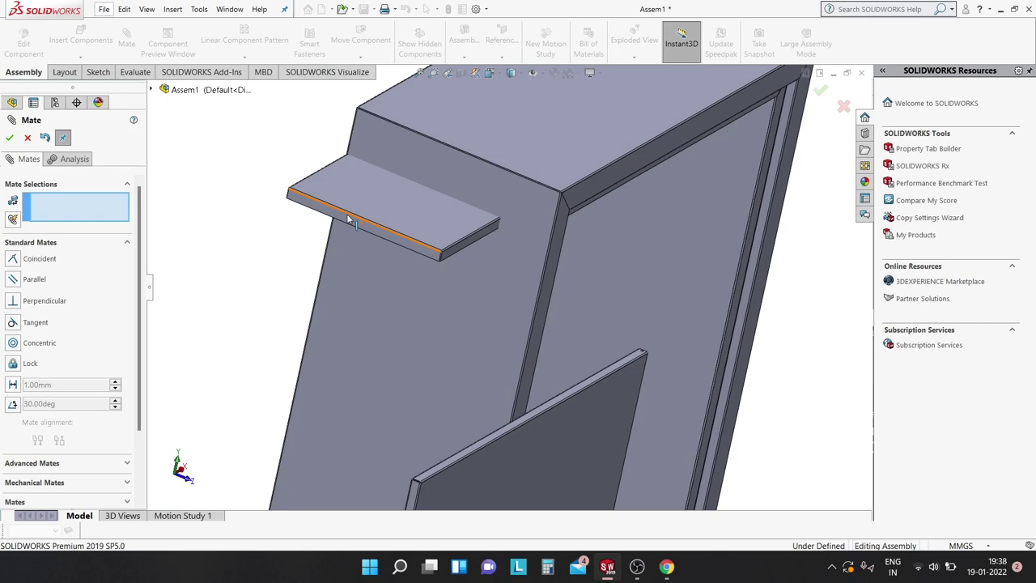
{"action": "left_click", "coordinate": [381, 239]}
{"action": "scroll", "coordinate": [381, 238], "scroll_direction": "up", "scroll_amount": 3}
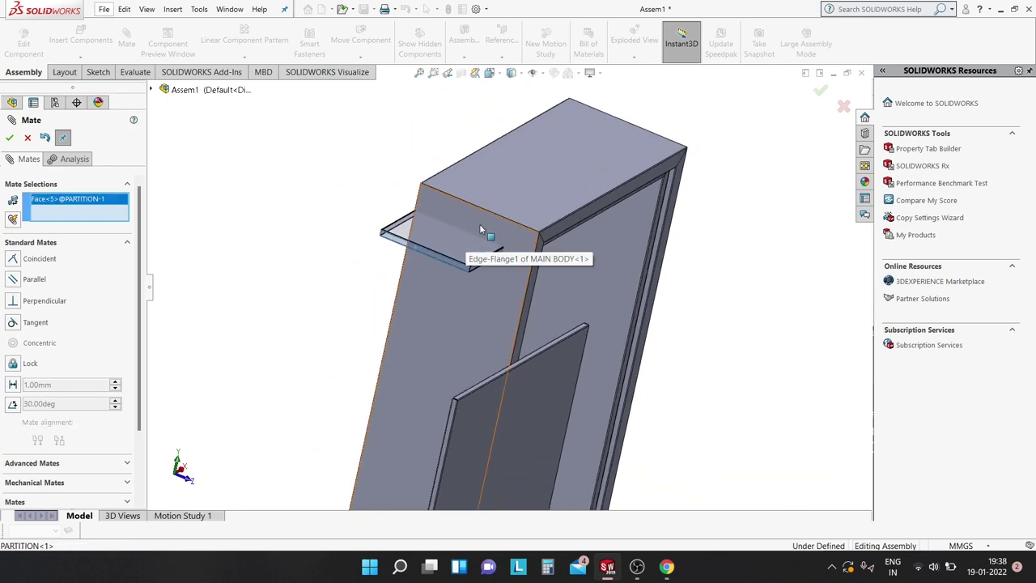
{"action": "mouse_move", "coordinate": [485, 250]}
{"action": "middle_mouse_down"}
{"action": "mouse_move", "coordinate": [363, 240]}
{"action": "mouse_move", "coordinate": [533, 323]}
{"action": "middle_mouse_up"}
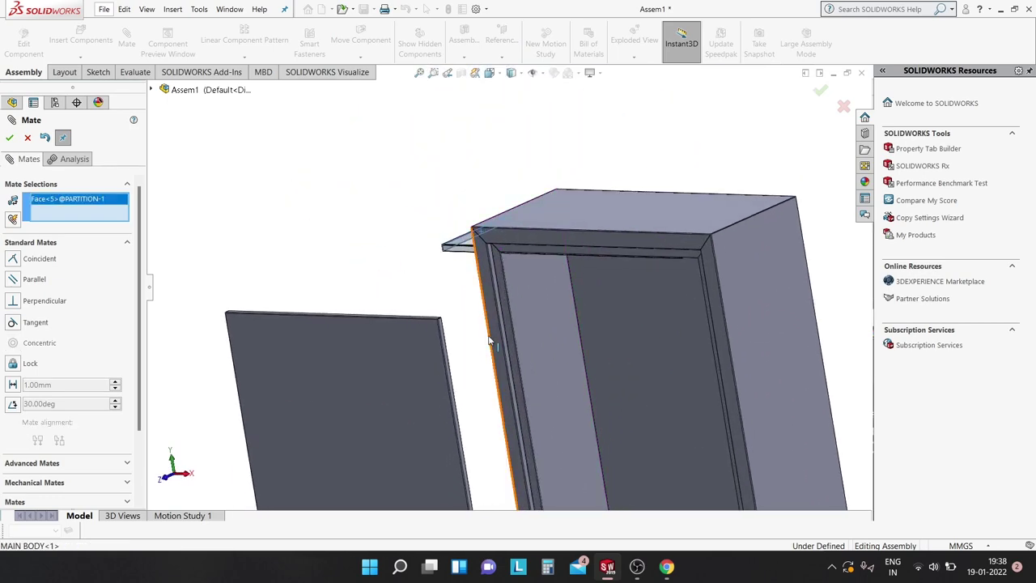
{"action": "left_click", "coordinate": [534, 324]}
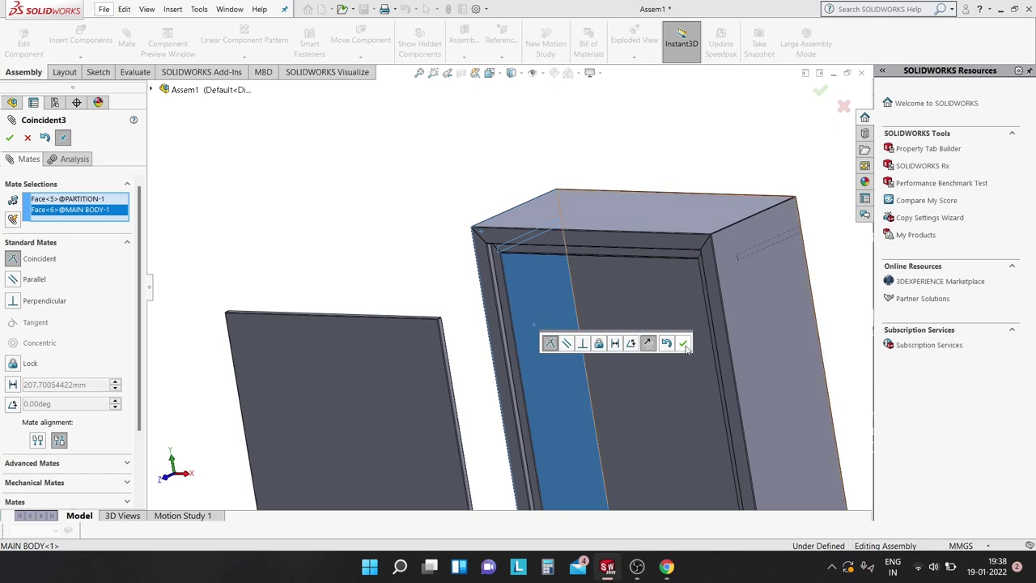
{"action": "left_click", "coordinate": [684, 344]}
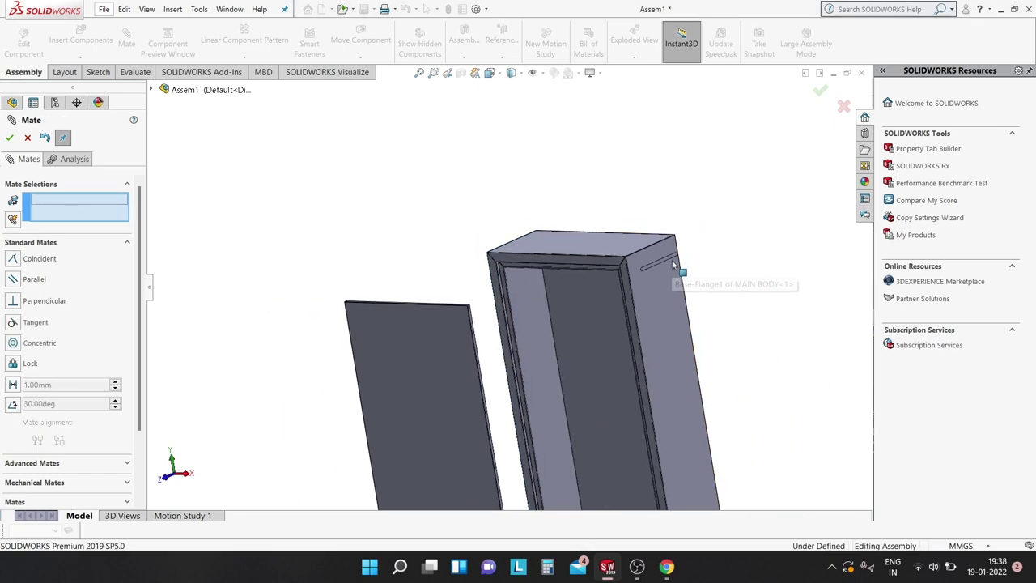
{"action": "mouse_move", "coordinate": [677, 261]}
{"action": "middle_mouse_down"}
{"action": "mouse_move", "coordinate": [723, 248]}
{"action": "mouse_move", "coordinate": [695, 272]}
{"action": "middle_mouse_up"}
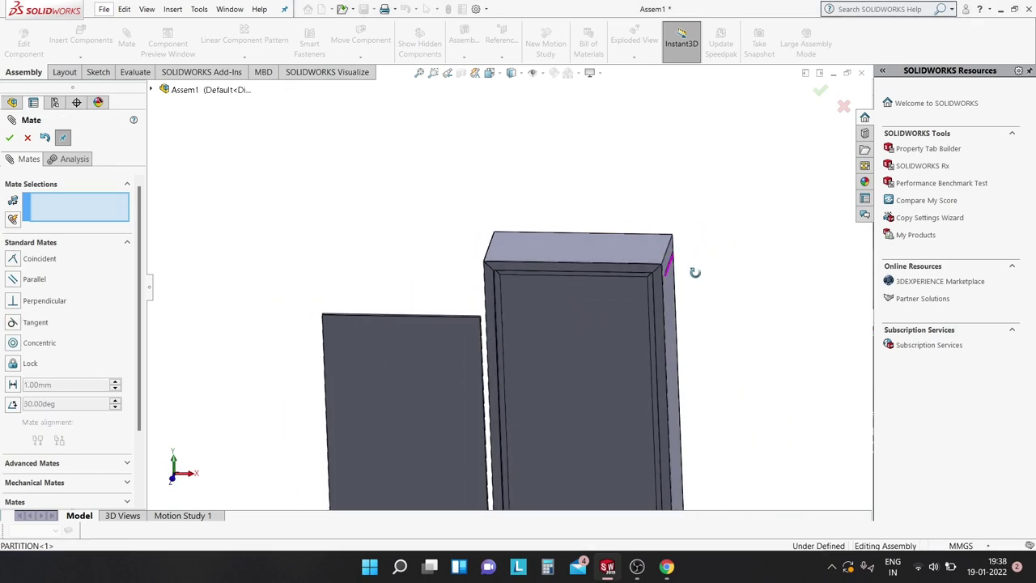
{"action": "left_click", "coordinate": [11, 136]}
{"action": "mouse_move", "coordinate": [629, 273]}
{"action": "middle_mouse_down"}
{"action": "mouse_move", "coordinate": [632, 167]}
{"action": "mouse_move", "coordinate": [571, 296]}
{"action": "middle_mouse_up"}
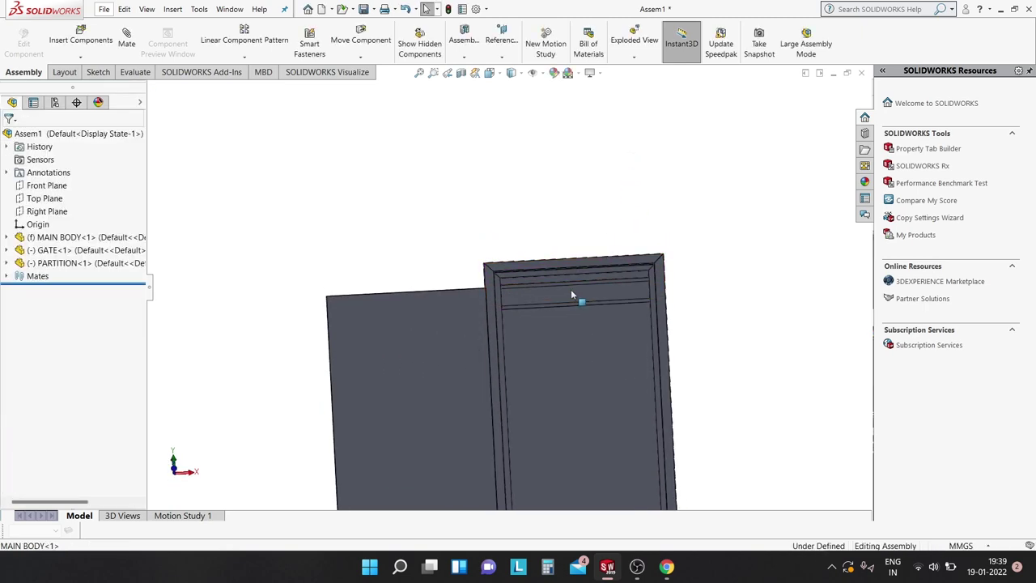
- Drag the partition down inside the cabinet and move the gate aside to the left
{"action": "left_click_drag", "start_coordinate": [571, 290], "coordinate": [573, 431]}
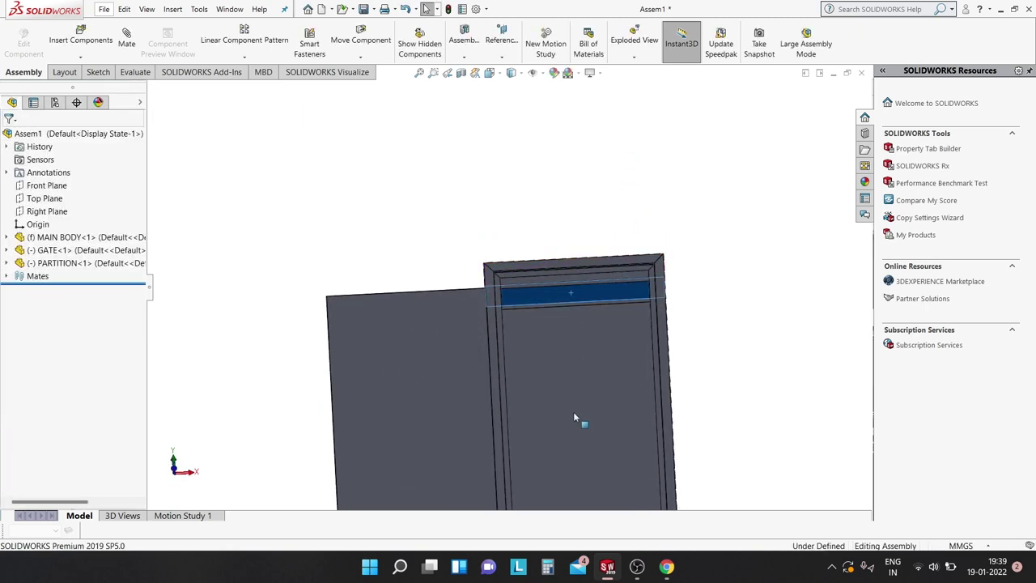
{"action": "left_click", "coordinate": [715, 200]}
{"action": "middle_click_drag", "start_coordinate": [705, 268], "coordinate": [704, 336]}
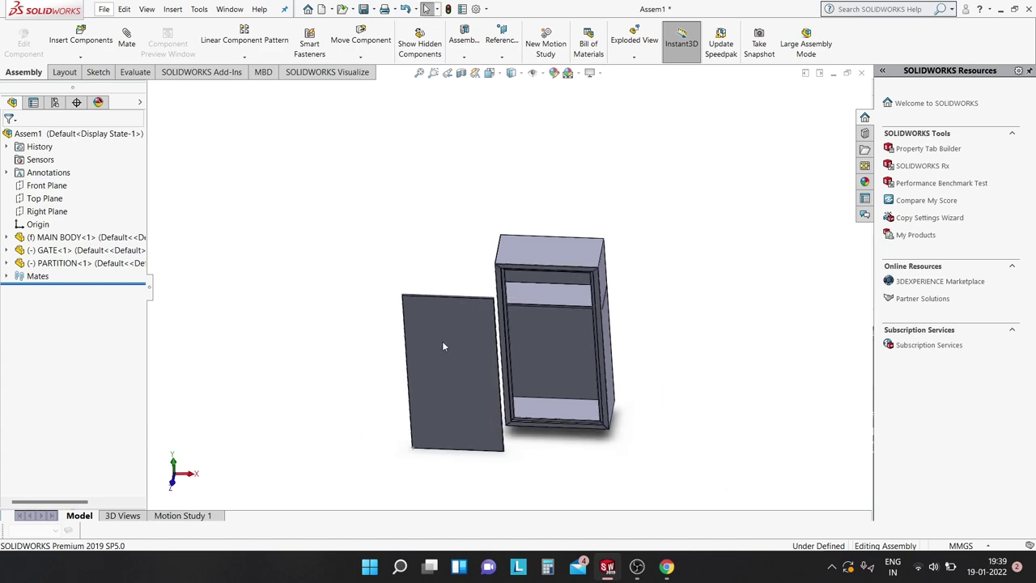
{"action": "left_click_drag", "start_coordinate": [443, 347], "coordinate": [337, 314]}
{"action": "scroll", "coordinate": [592, 337], "scroll_direction": "down", "scroll_amount": 5}
{"action": "mouse_move", "coordinate": [642, 287]}
{"action": "middle_mouse_down"}
{"action": "mouse_move", "coordinate": [580, 250]}
{"action": "mouse_move", "coordinate": [624, 266]}
{"action": "middle_mouse_up"}
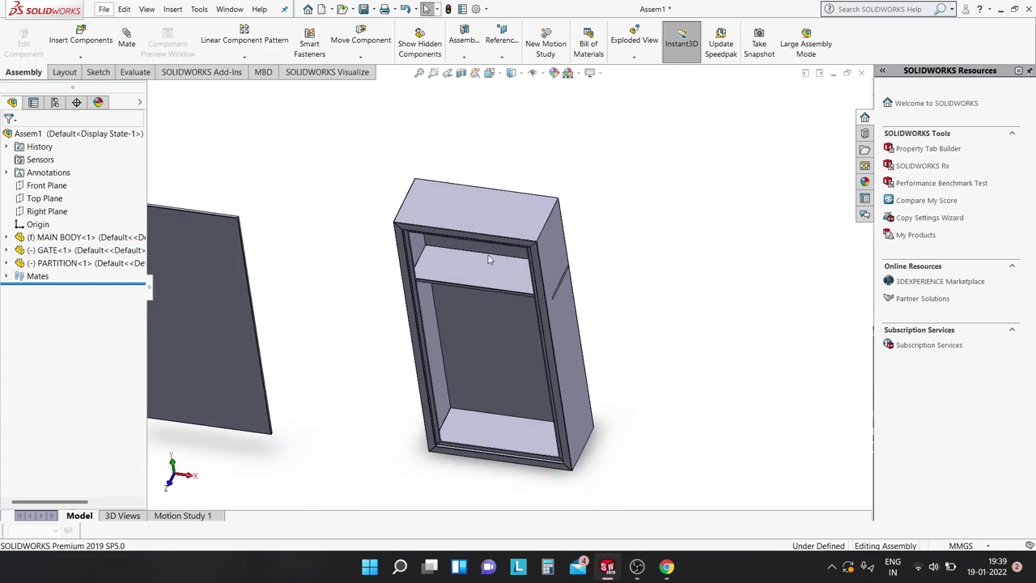
{"action": "middle_click_drag", "start_coordinate": [488, 259], "coordinate": [463, 269]}
{"action": "scroll", "coordinate": [464, 267], "scroll_direction": "down", "scroll_amount": 2}
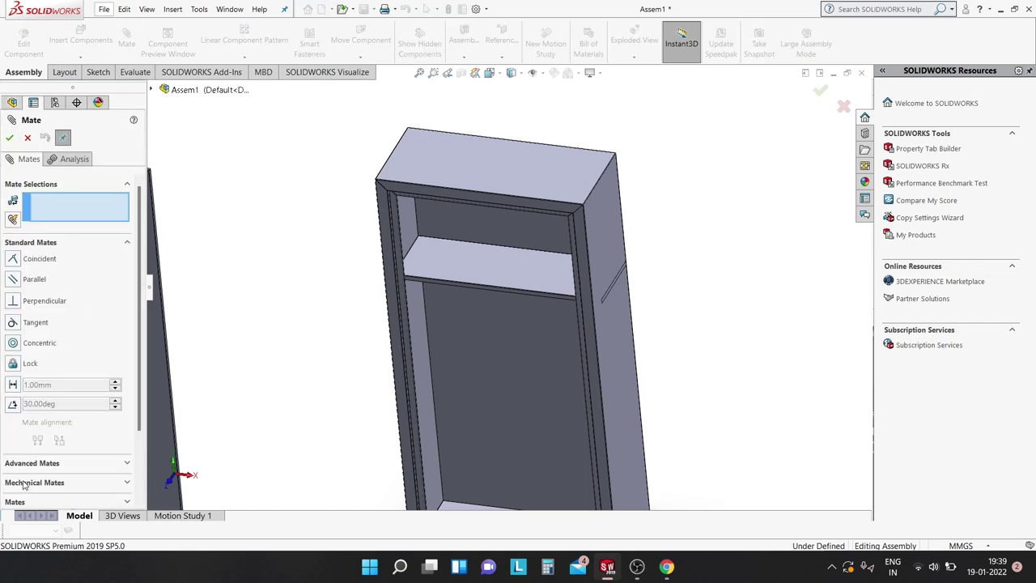
- Add a 500 mm distance mate between the partition shelf and the cabinet's top inner face
{"action": "left_click", "coordinate": [13, 385]}
{"action": "left_click", "coordinate": [461, 264]}
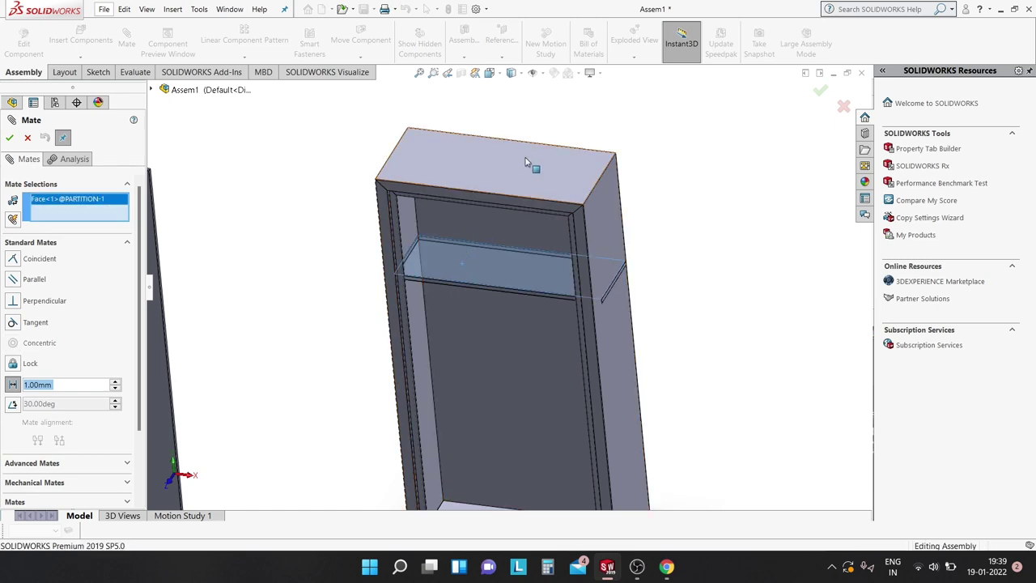
{"action": "middle_click_drag", "start_coordinate": [525, 162], "coordinate": [477, 162]}
{"action": "left_click", "coordinate": [473, 195]}
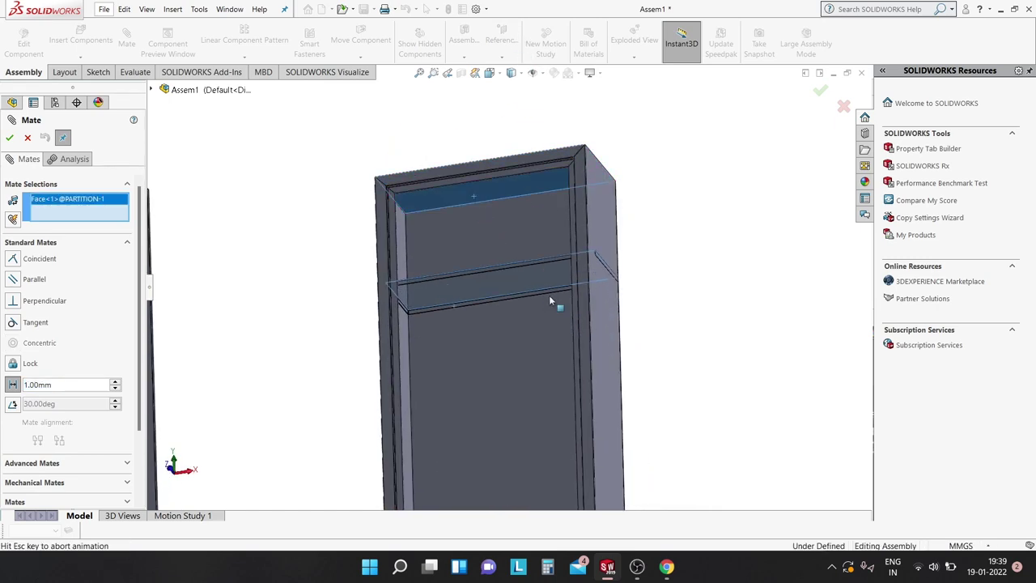
{"action": "mouse_move", "coordinate": [648, 364]}
{"action": "middle_mouse_down"}
{"action": "mouse_move", "coordinate": [626, 355]}
{"action": "mouse_move", "coordinate": [618, 396]}
{"action": "middle_mouse_up"}
{"action": "scroll", "coordinate": [626, 386], "scroll_direction": "up", "scroll_amount": 3}
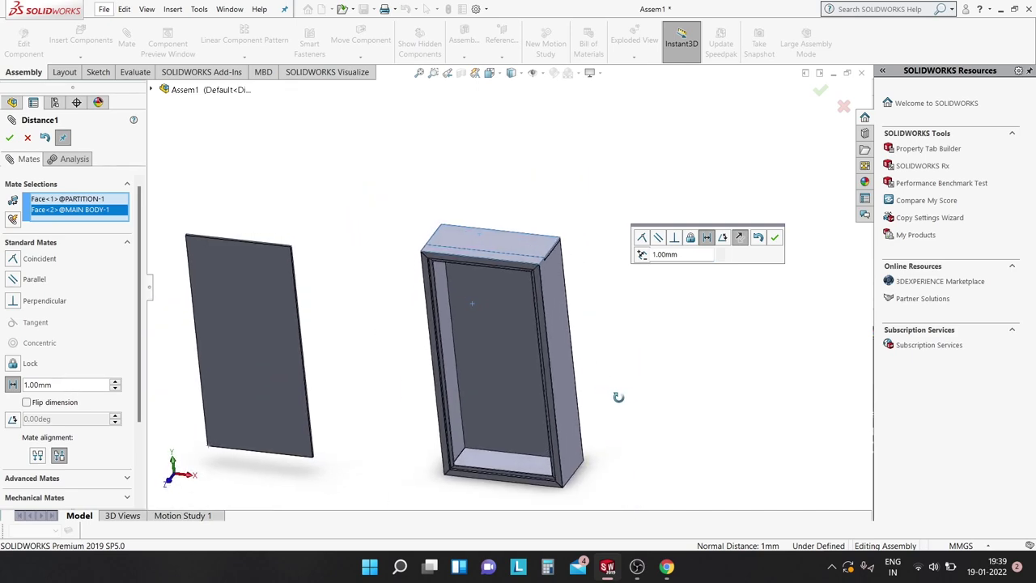
{"action": "left_click", "coordinate": [720, 252]}
{"action": "left_click", "coordinate": [721, 251]}
{"action": "left_click", "coordinate": [721, 252]}
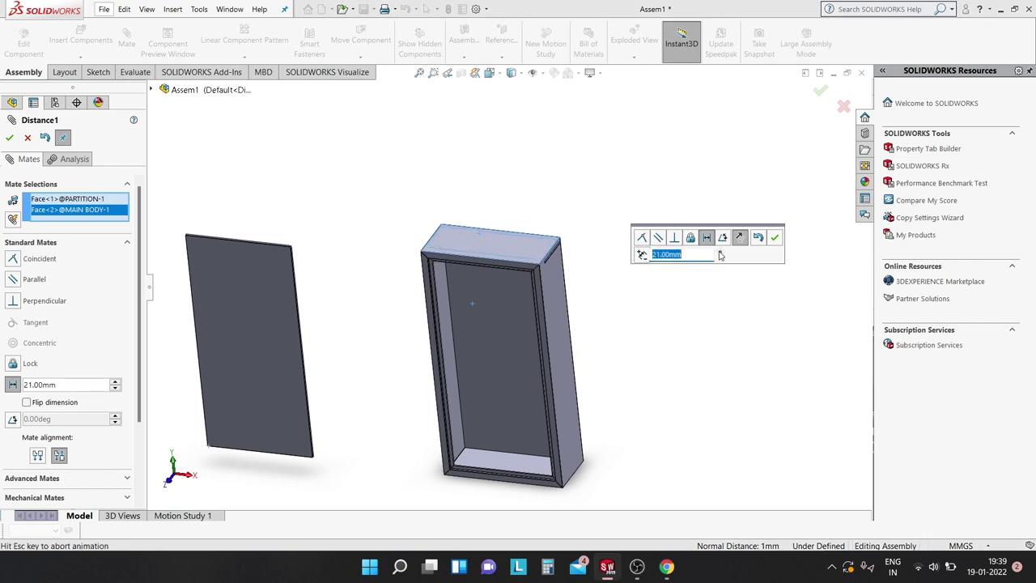
{"action": "left_click", "coordinate": [721, 252]}
{"action": "left_click", "coordinate": [720, 251]}
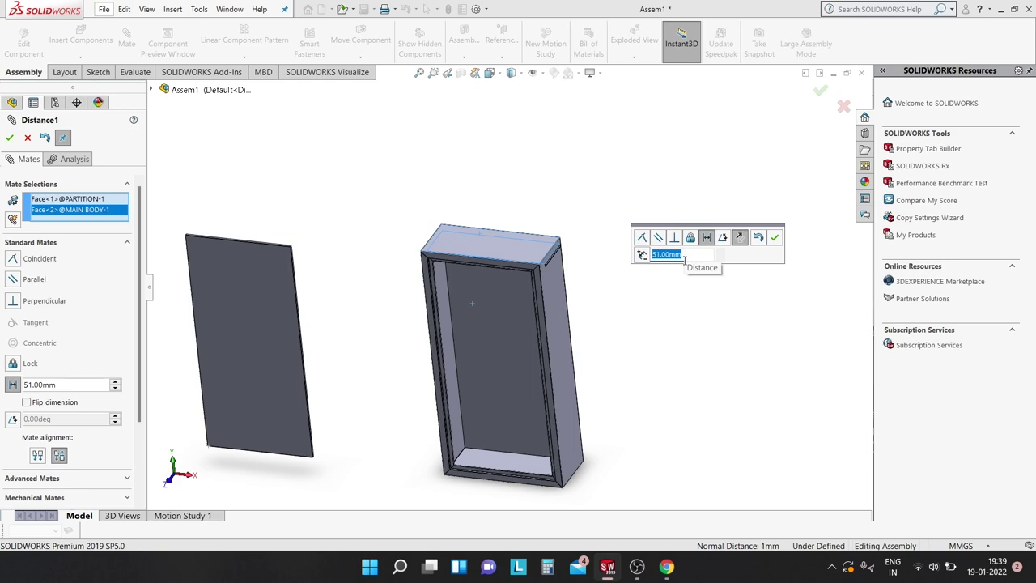
{"action": "type", "text": "500"}
{"action": "key", "text": "Return"}
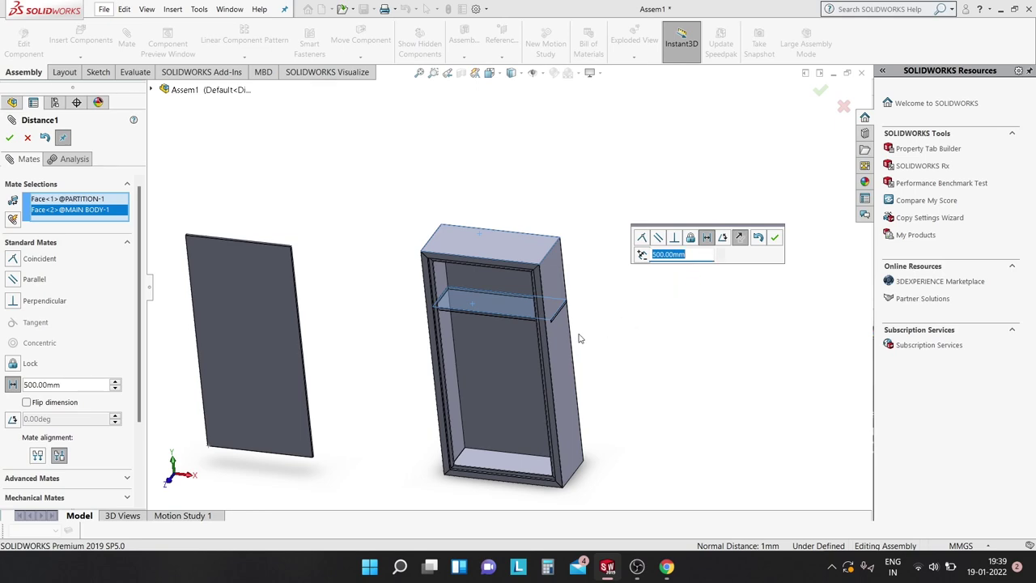
{"action": "left_click", "coordinate": [775, 238]}
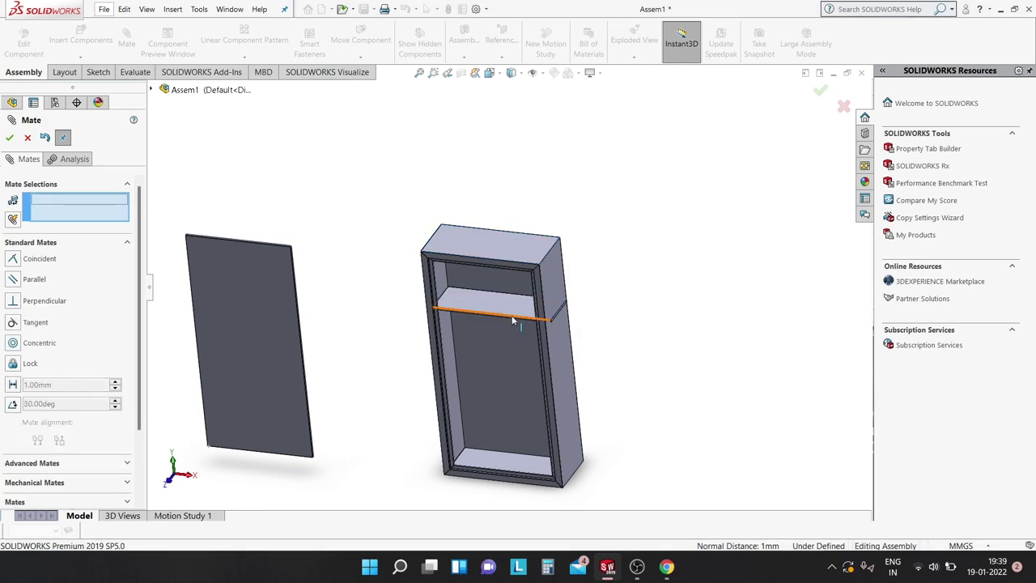
{"action": "key", "text": "Escape"}
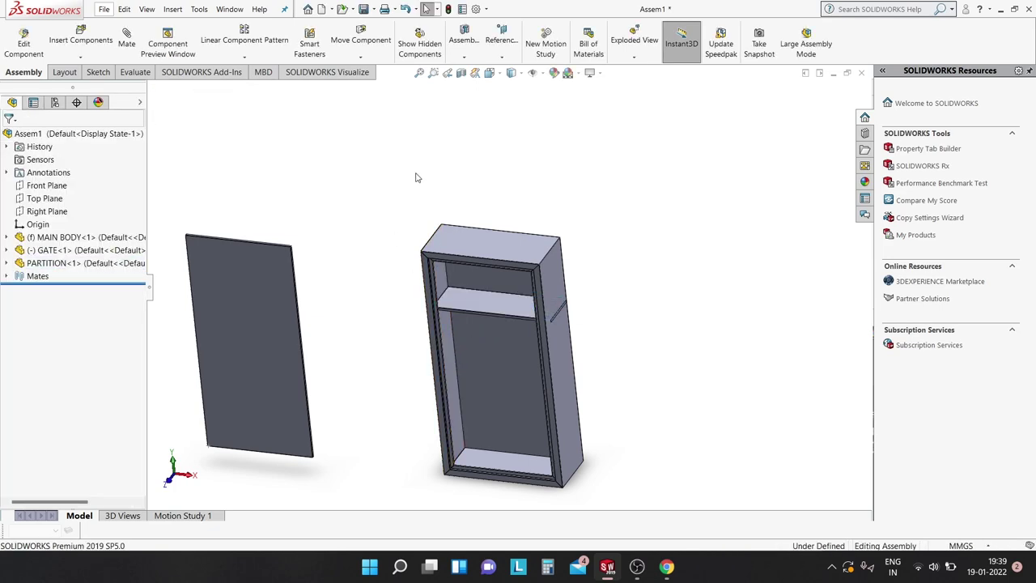
- Zoom to a top-corner view of the cabinet and start a Linear Component Pattern
{"action": "scroll", "coordinate": [502, 337], "scroll_direction": "down", "scroll_amount": 3}
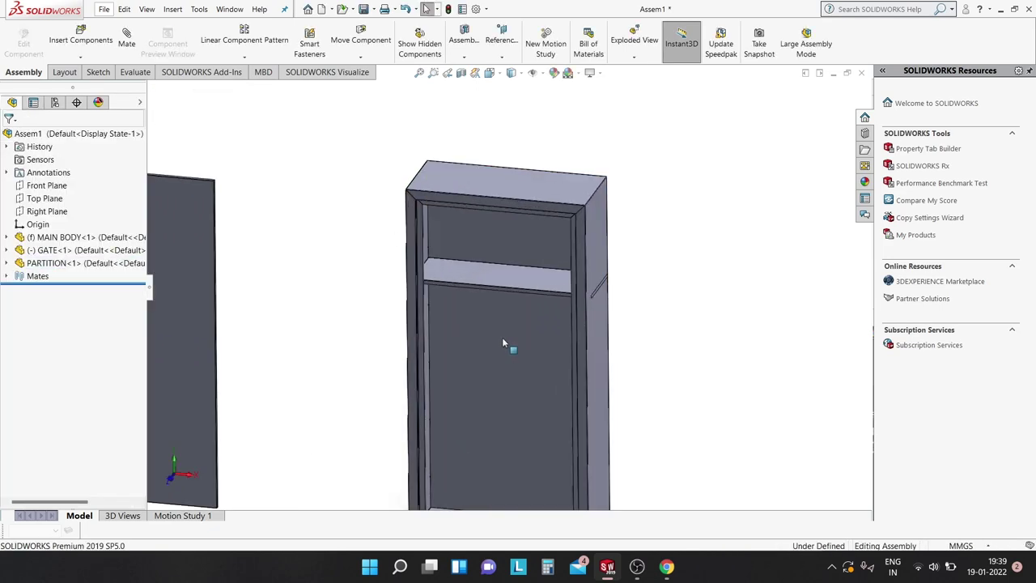
{"action": "scroll", "coordinate": [502, 337], "scroll_direction": "down", "scroll_amount": 2}
{"action": "scroll", "coordinate": [617, 291], "scroll_direction": "down", "scroll_amount": 2}
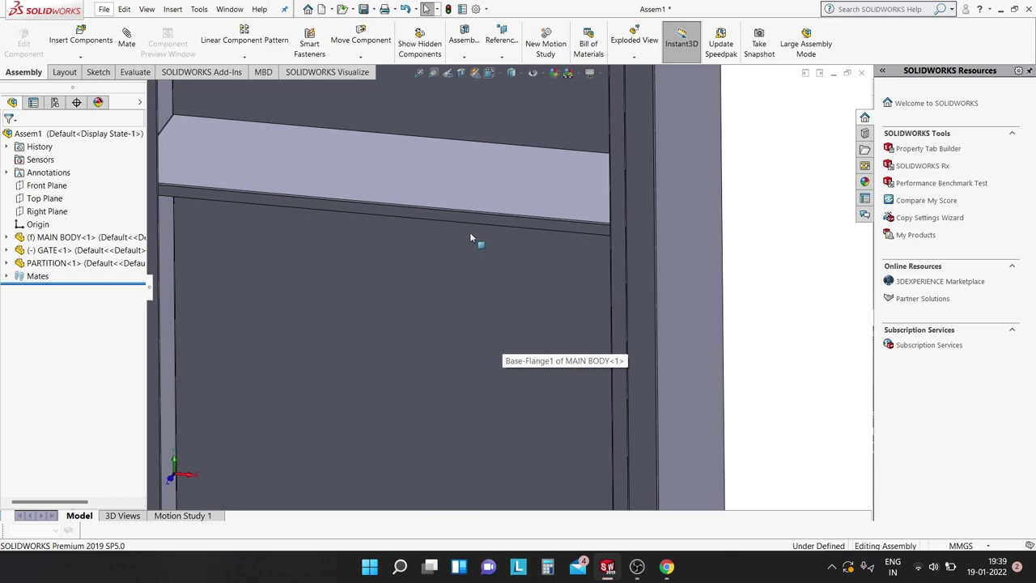
{"action": "scroll", "coordinate": [471, 237], "scroll_direction": "up", "scroll_amount": 3}
{"action": "mouse_move", "coordinate": [456, 238]}
{"action": "middle_mouse_down"}
{"action": "mouse_move", "coordinate": [320, 218]}
{"action": "mouse_move", "coordinate": [374, 215]}
{"action": "middle_mouse_up"}
{"action": "scroll", "coordinate": [343, 213], "scroll_direction": "up", "scroll_amount": 2}
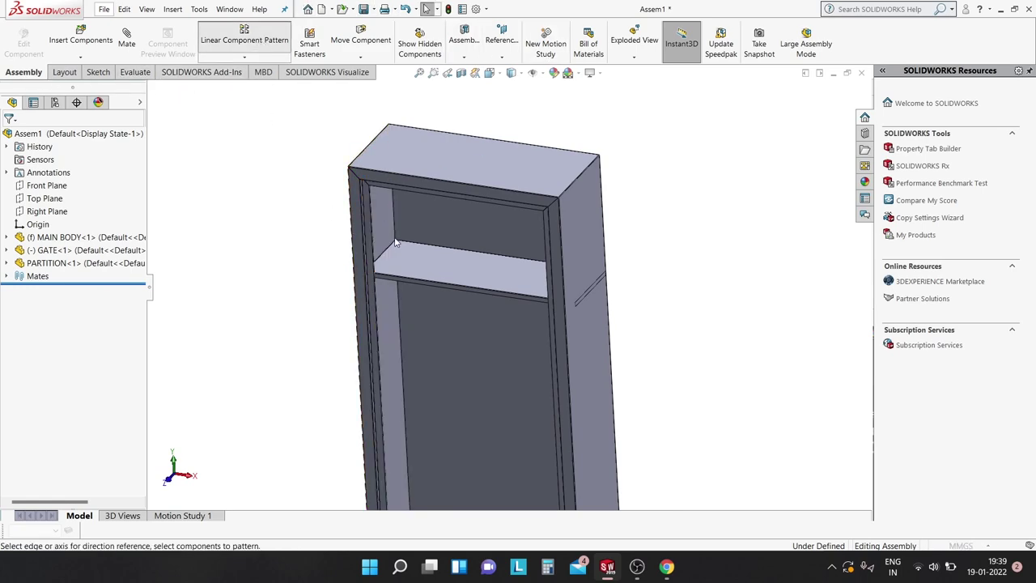
{"action": "left_click", "coordinate": [244, 41]}
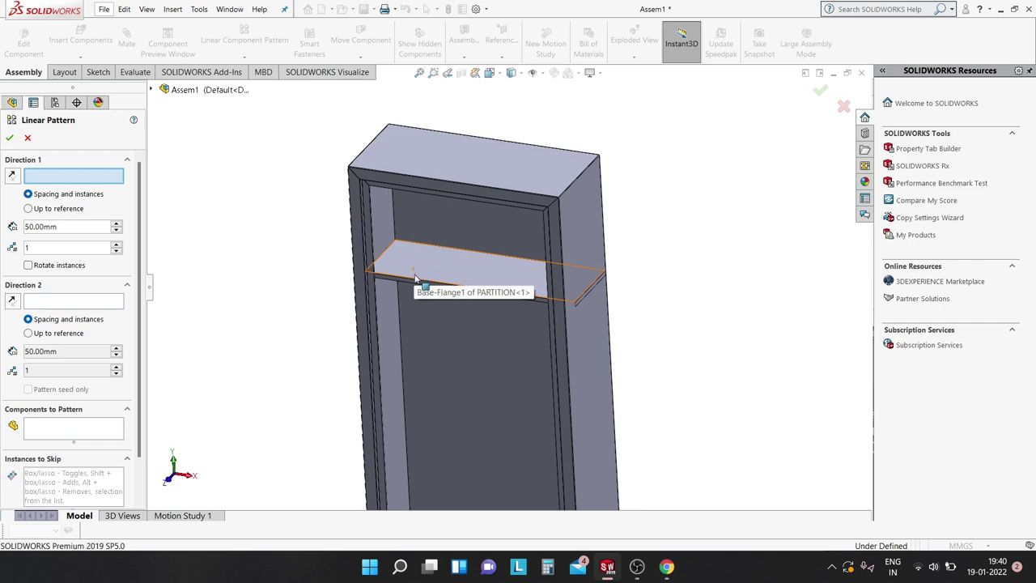
- Set the vertical cabinet edge as pattern direction and the partition shelf as the patterned component
{"action": "left_click", "coordinate": [374, 300]}
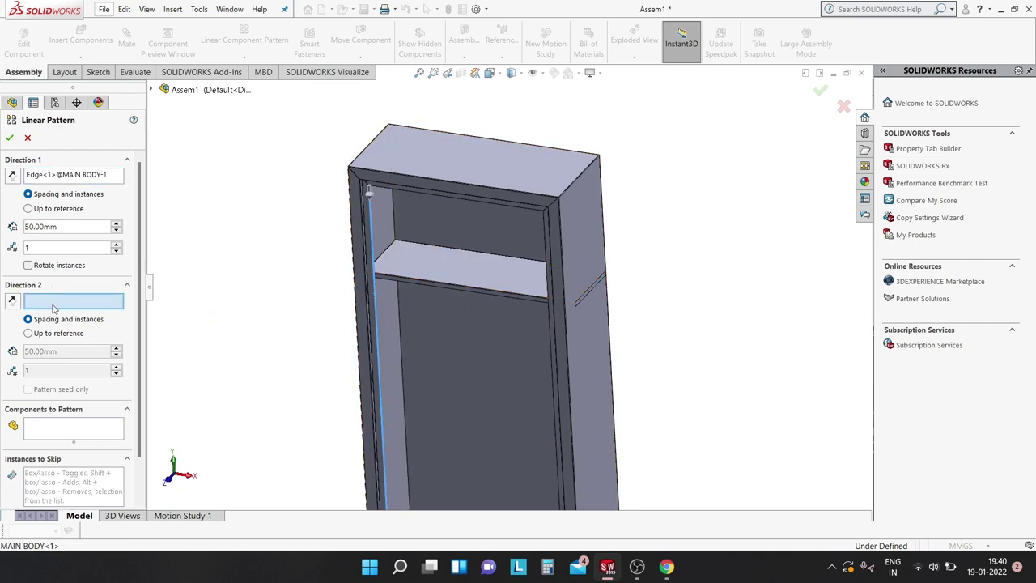
{"action": "left_click", "coordinate": [46, 435]}
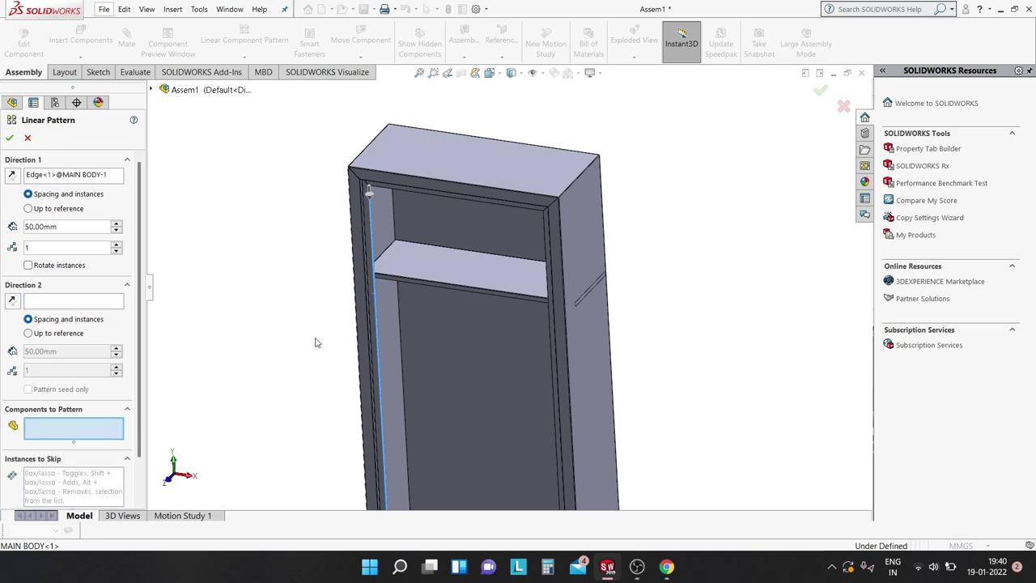
{"action": "left_click", "coordinate": [458, 280]}
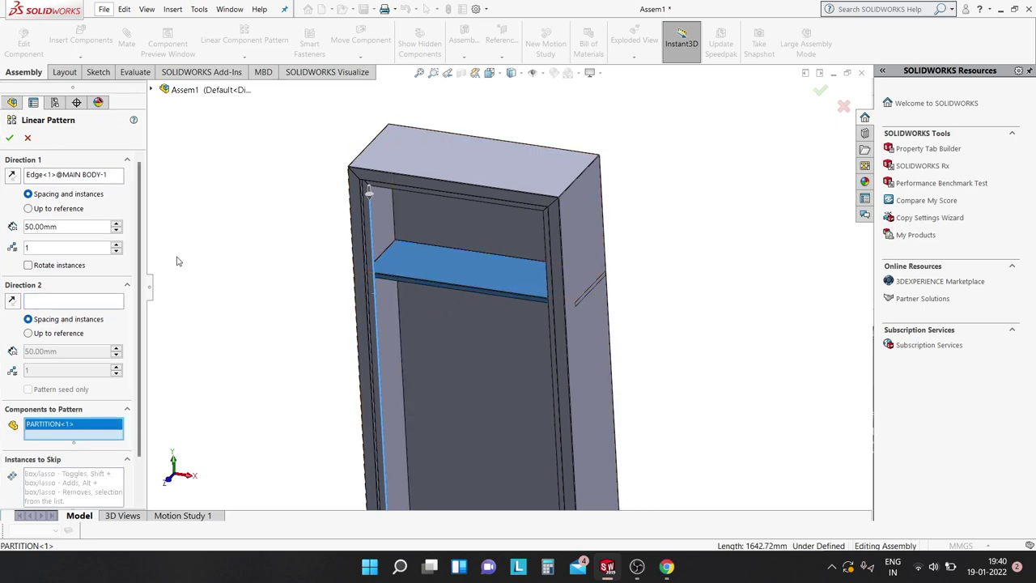
- Set 4 instances at 300 mm spacing and confirm the shelf pattern
{"action": "left_click", "coordinate": [118, 245]}
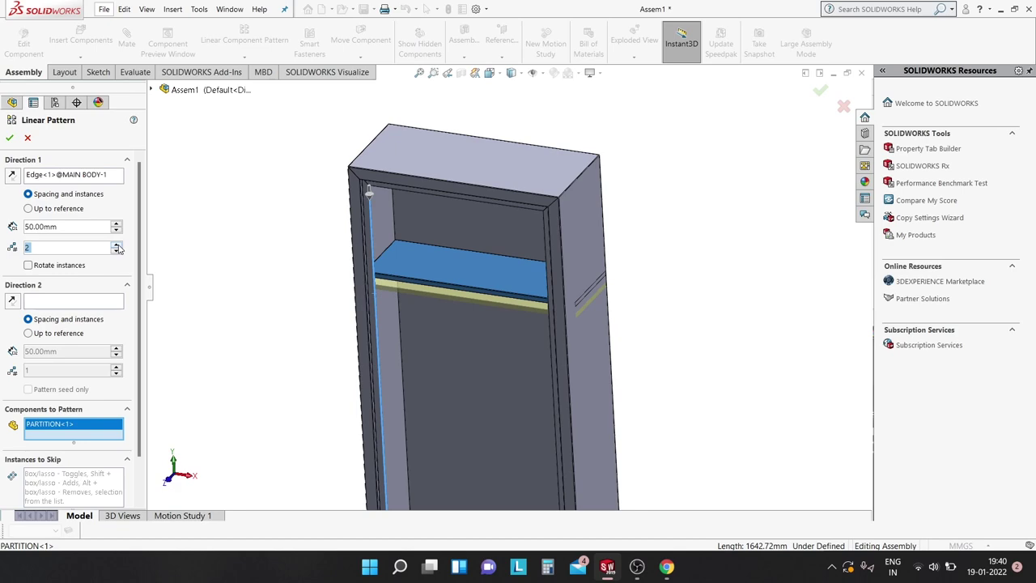
{"action": "left_click", "coordinate": [117, 244]}
{"action": "left_click", "coordinate": [118, 245]}
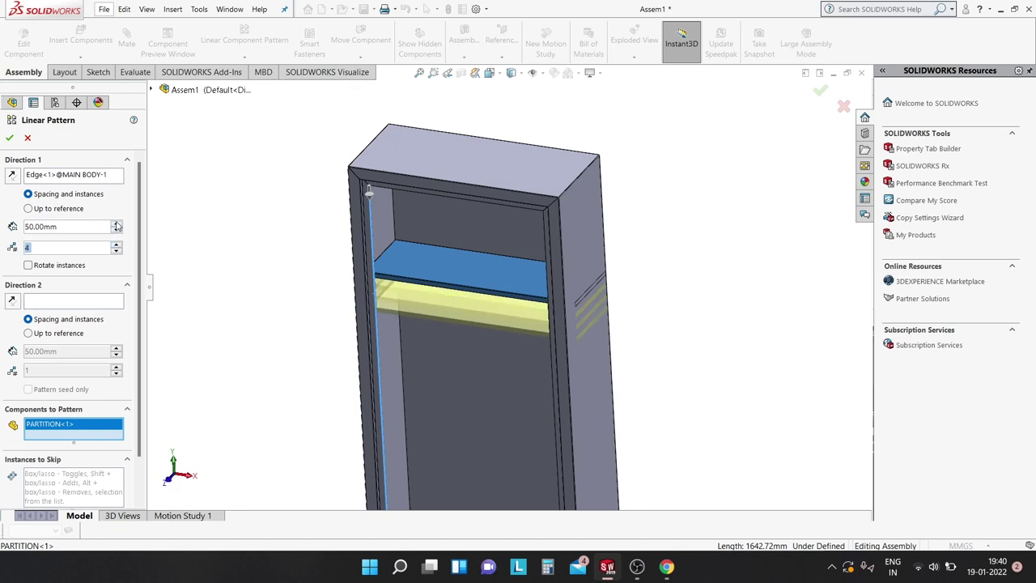
{"action": "left_click", "coordinate": [117, 223]}
{"action": "left_click", "coordinate": [117, 223]}
{"action": "left_click", "coordinate": [118, 224]}
{"action": "left_click", "coordinate": [118, 224]}
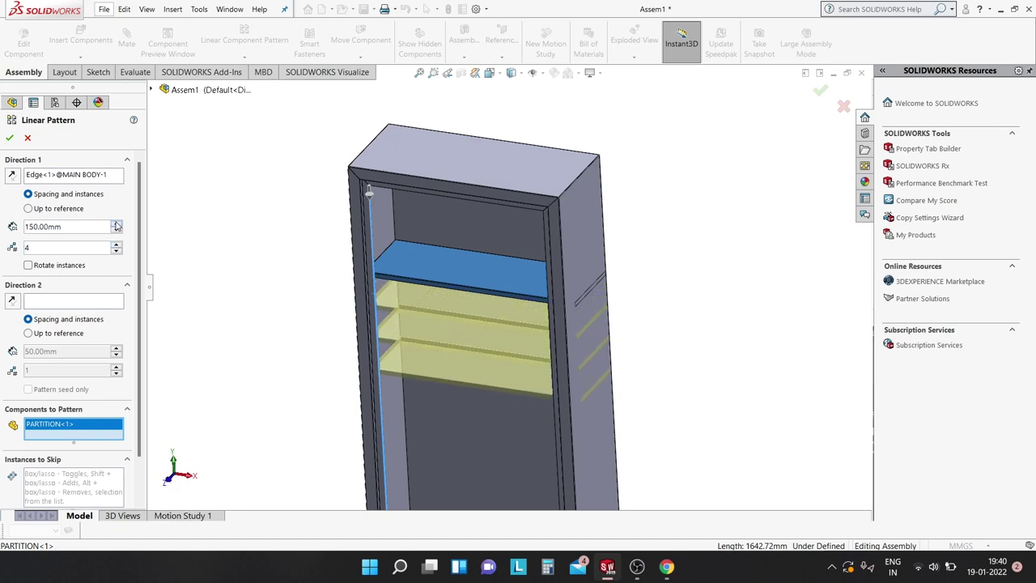
{"action": "left_click", "coordinate": [117, 223]}
{"action": "scroll", "coordinate": [677, 233], "scroll_direction": "up", "scroll_amount": 3}
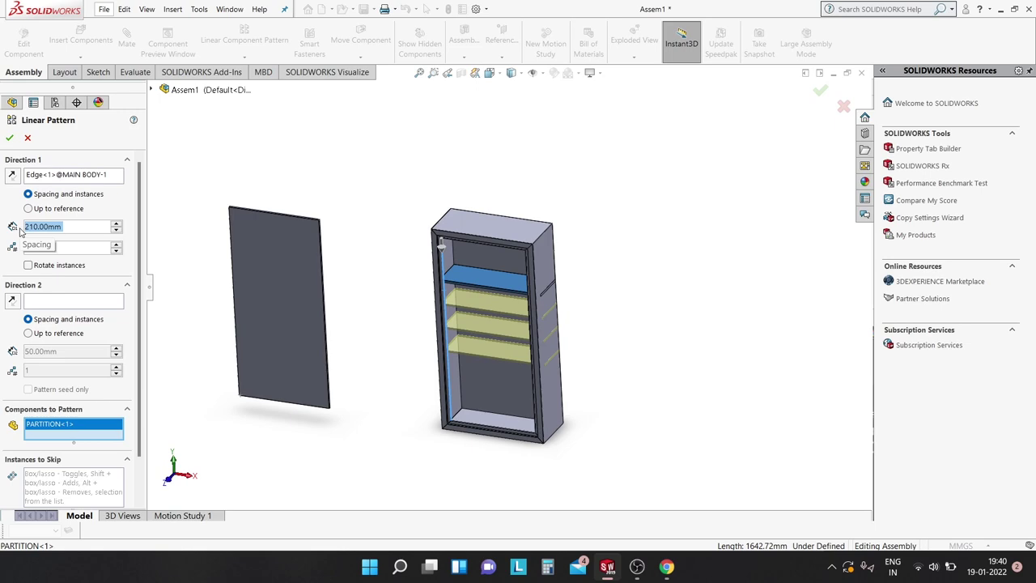
{"action": "type", "text": "300"}
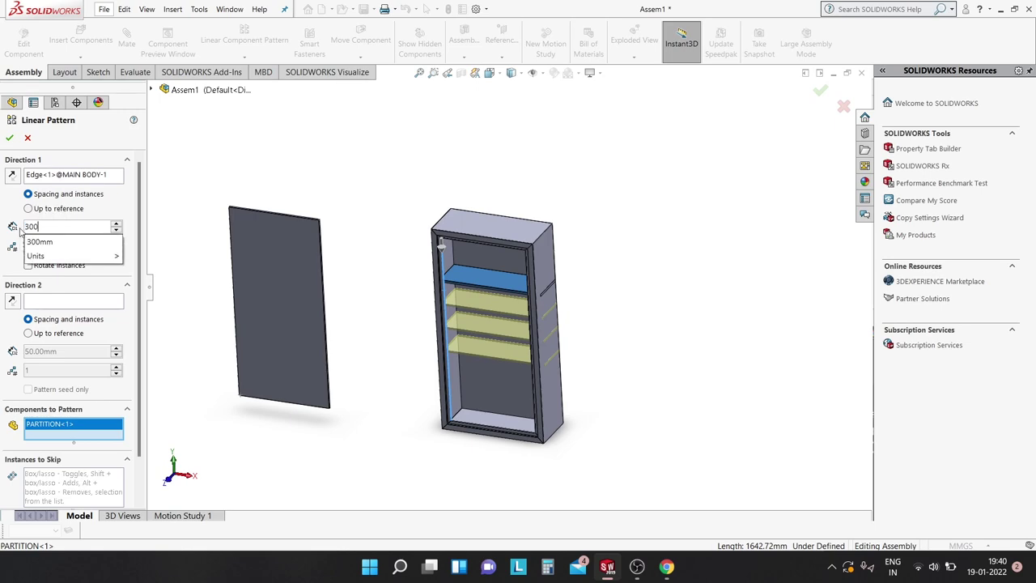
{"action": "key", "text": "Return"}
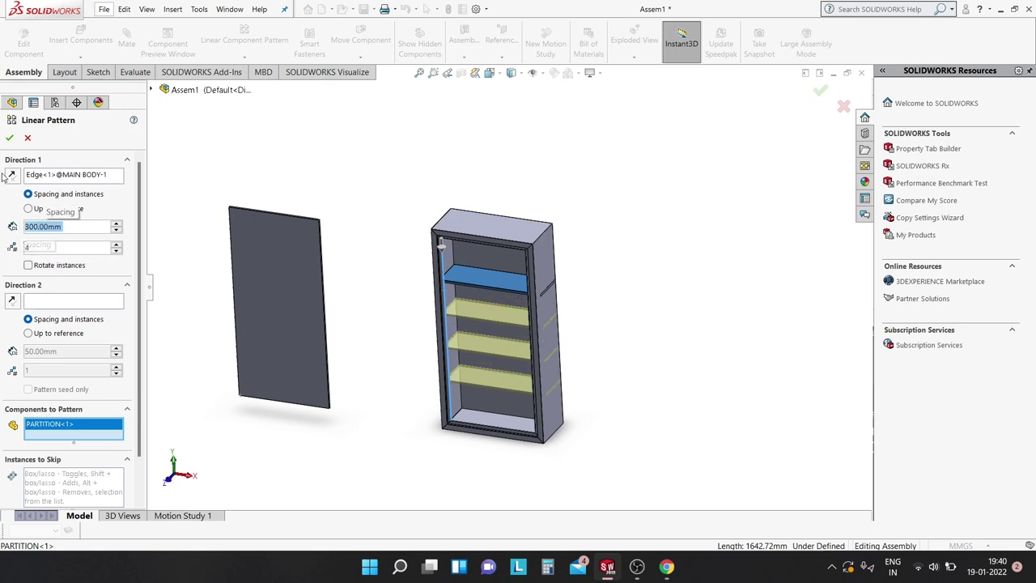
{"action": "left_click", "coordinate": [9, 139]}
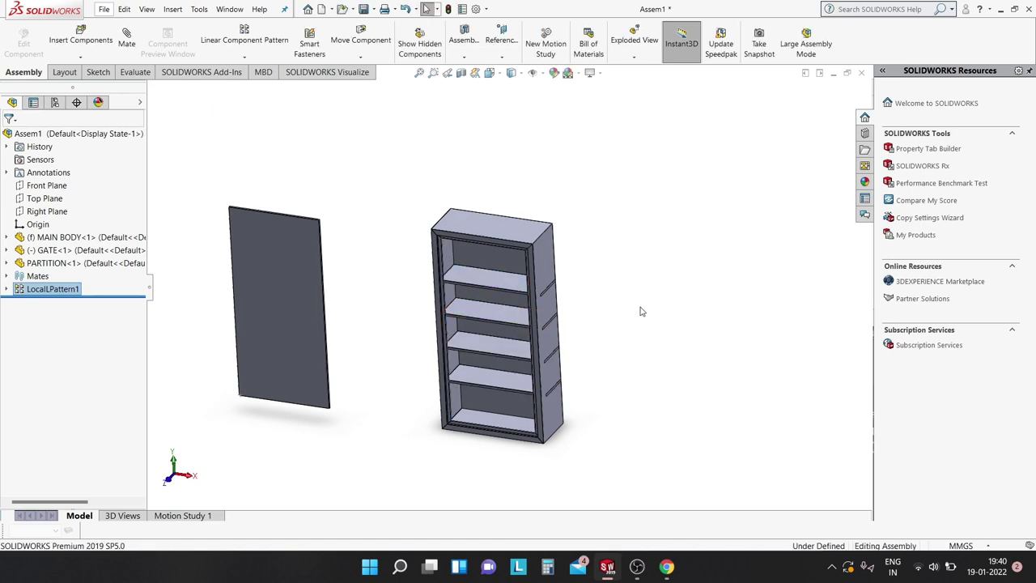
- Orbit and zoom the assembly to inspect the patterned shelves and bring up MAIN BODY
{"action": "middle_click_drag", "start_coordinate": [641, 311], "coordinate": [657, 264]}
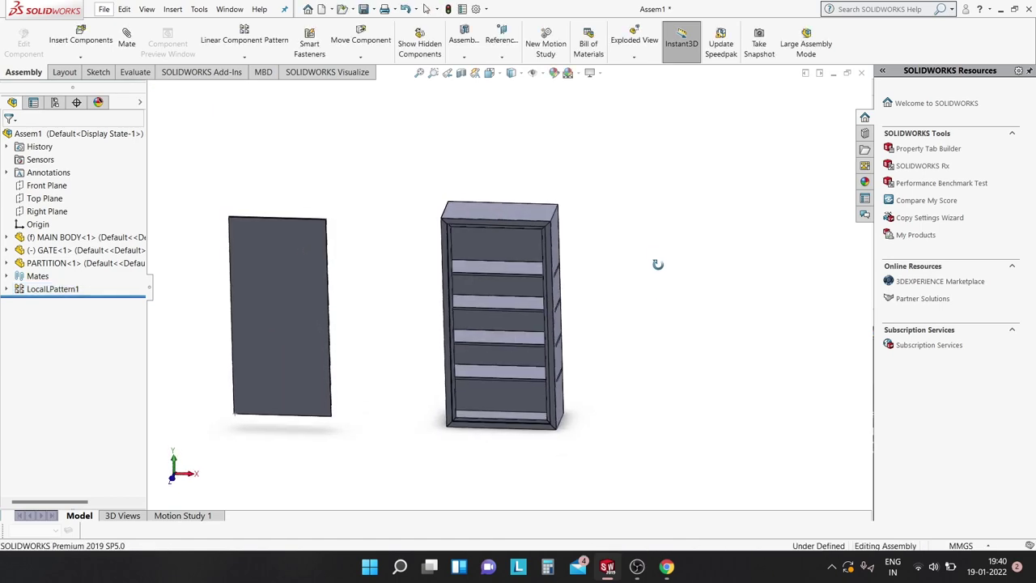
{"action": "scroll", "coordinate": [590, 238], "scroll_direction": "down", "scroll_amount": 1}
{"action": "scroll", "coordinate": [590, 191], "scroll_direction": "down", "scroll_amount": 1}
{"action": "scroll", "coordinate": [582, 191], "scroll_direction": "down", "scroll_amount": 1}
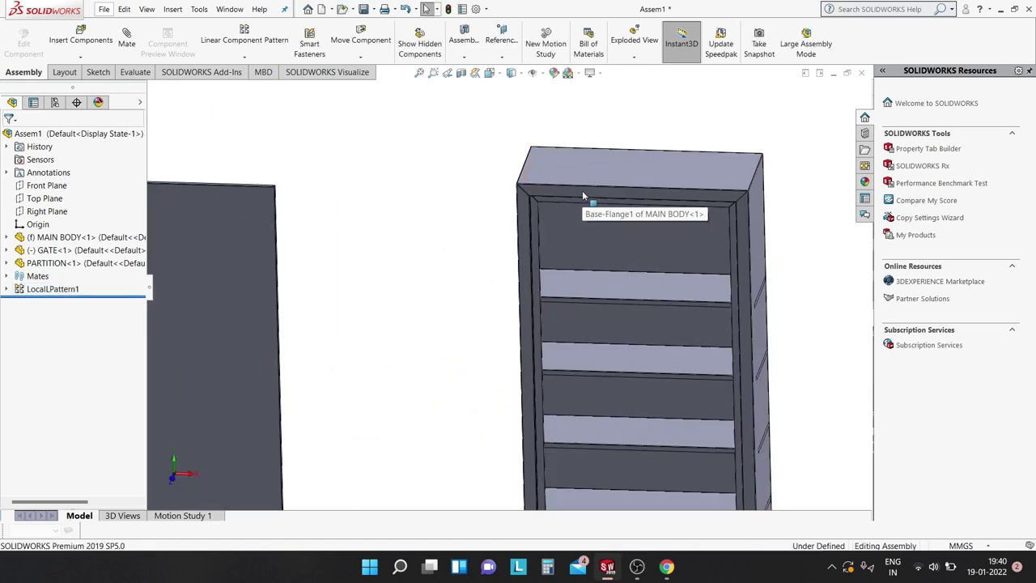
{"action": "scroll", "coordinate": [582, 191], "scroll_direction": "down", "scroll_amount": 1}
{"action": "scroll", "coordinate": [566, 211], "scroll_direction": "down", "scroll_amount": 1}
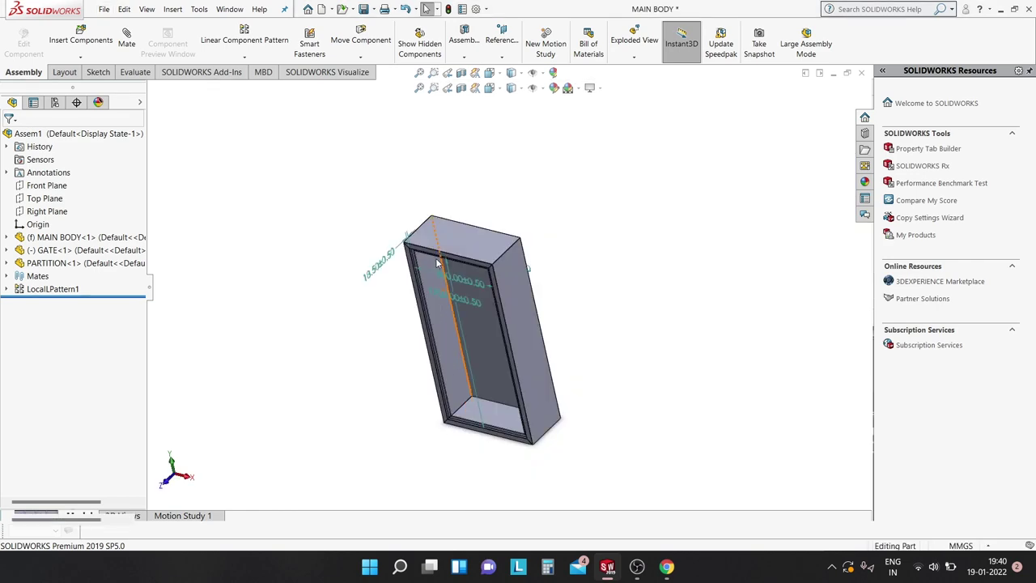
- Rotate the cabinet part toward a frontal view and zoom to frame it
{"action": "mouse_move", "coordinate": [306, 286]}
{"action": "middle_mouse_down"}
{"action": "mouse_move", "coordinate": [394, 205]}
{"action": "mouse_move", "coordinate": [396, 187]}
{"action": "middle_mouse_up"}
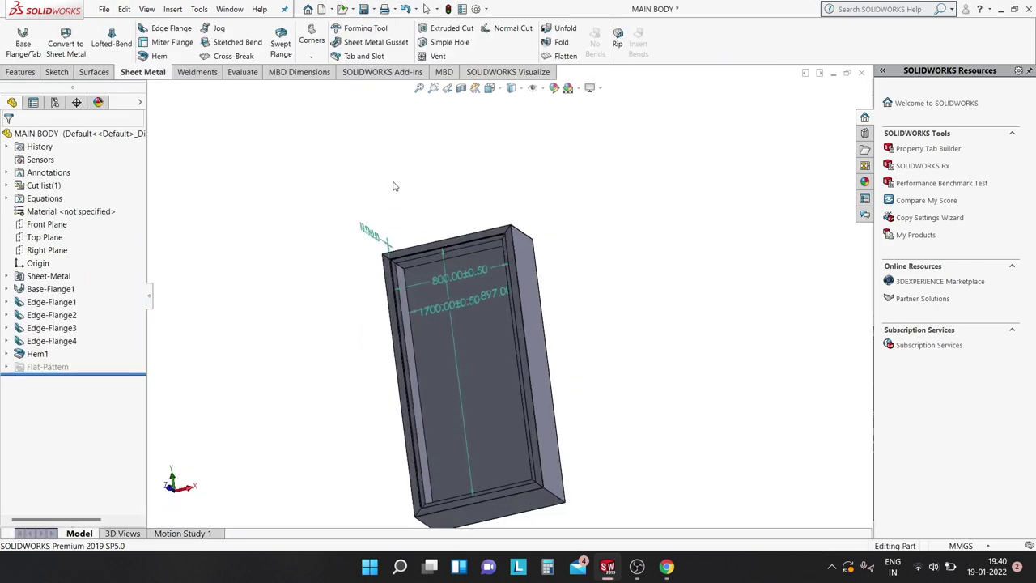
{"action": "scroll", "coordinate": [377, 236], "scroll_direction": "down", "scroll_amount": 3}
{"action": "scroll", "coordinate": [381, 243], "scroll_direction": "down", "scroll_amount": 3}
{"action": "scroll", "coordinate": [343, 225], "scroll_direction": "down", "scroll_amount": 3}
{"action": "scroll", "coordinate": [302, 285], "scroll_direction": "up", "scroll_amount": 3}
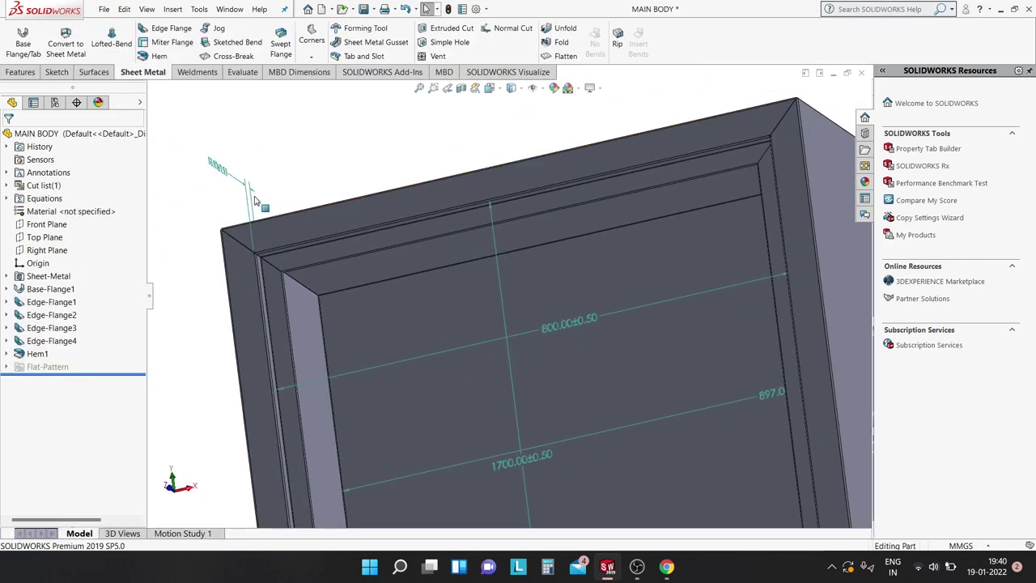
{"action": "scroll", "coordinate": [303, 285], "scroll_direction": "down", "scroll_amount": 2}
{"action": "scroll", "coordinate": [303, 285], "scroll_direction": "up", "scroll_amount": 2}
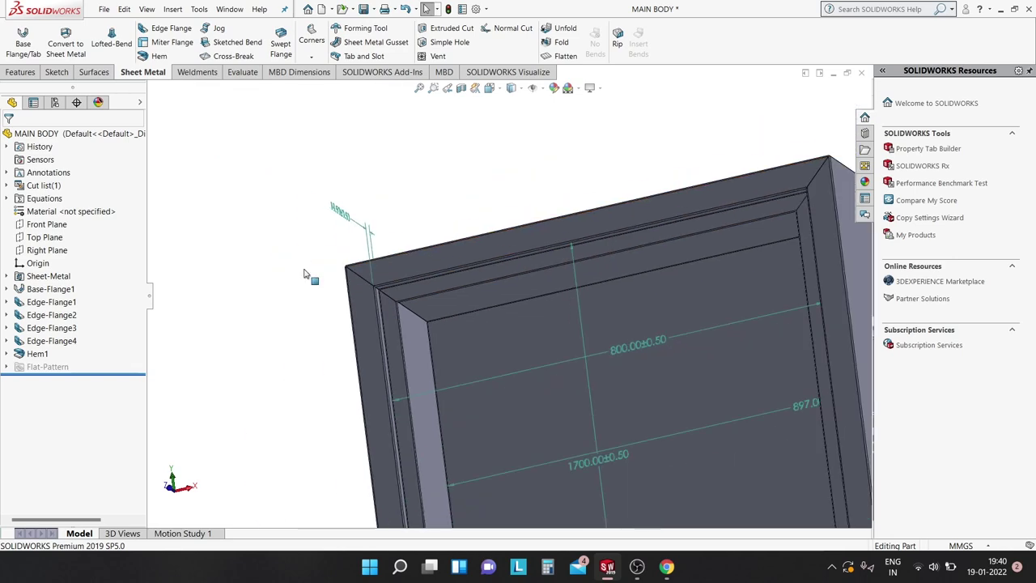
{"action": "scroll", "coordinate": [308, 270], "scroll_direction": "up", "scroll_amount": 1}
{"action": "scroll", "coordinate": [308, 269], "scroll_direction": "up", "scroll_amount": 1}
{"action": "scroll", "coordinate": [307, 270], "scroll_direction": "up", "scroll_amount": 2}
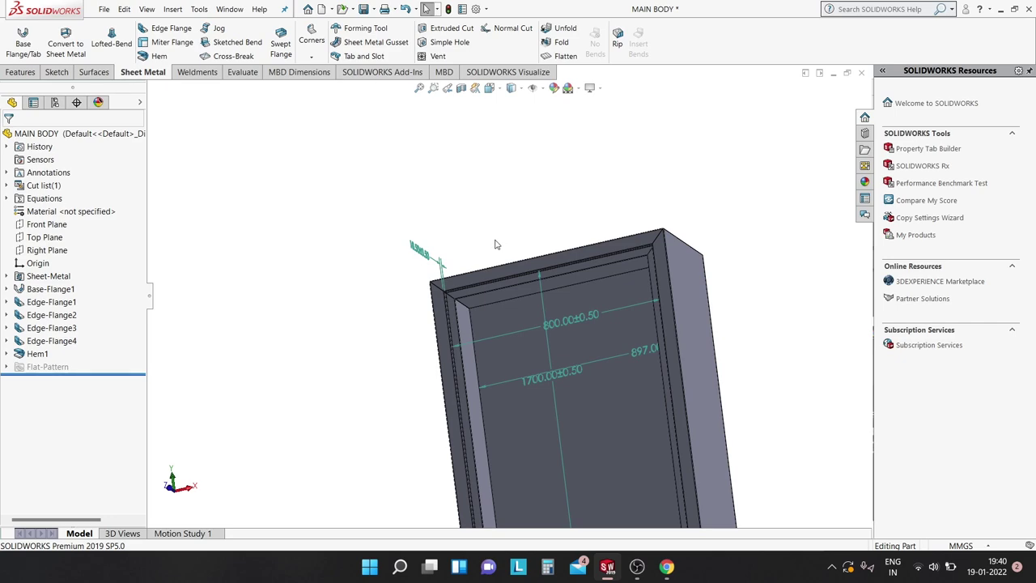
{"action": "scroll", "coordinate": [493, 243], "scroll_direction": "up", "scroll_amount": 1}
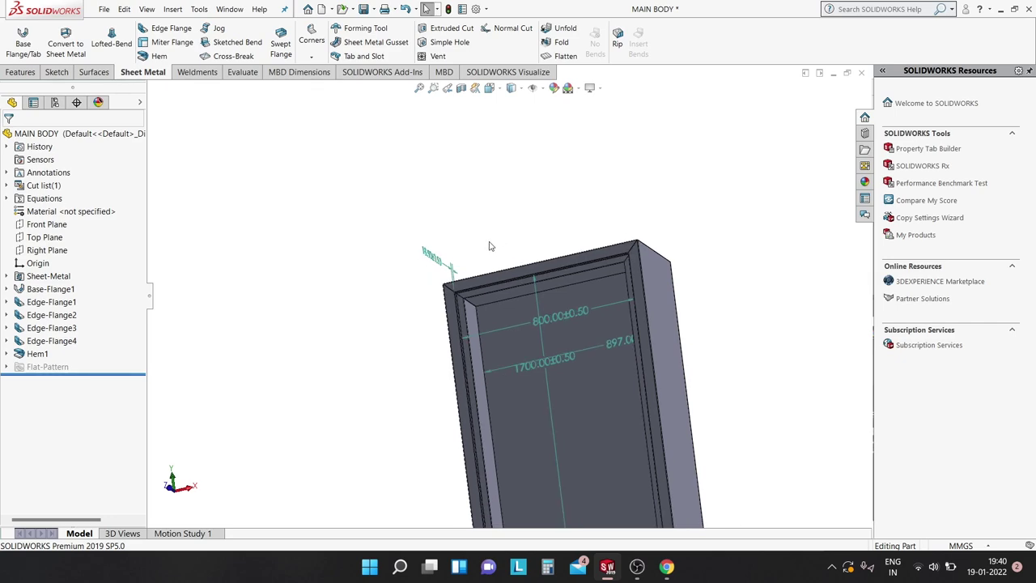
{"action": "scroll", "coordinate": [491, 245], "scroll_direction": "up", "scroll_amount": 1}
{"action": "scroll", "coordinate": [494, 285], "scroll_direction": "up", "scroll_amount": 1}
{"action": "scroll", "coordinate": [513, 432], "scroll_direction": "down", "scroll_amount": 1}
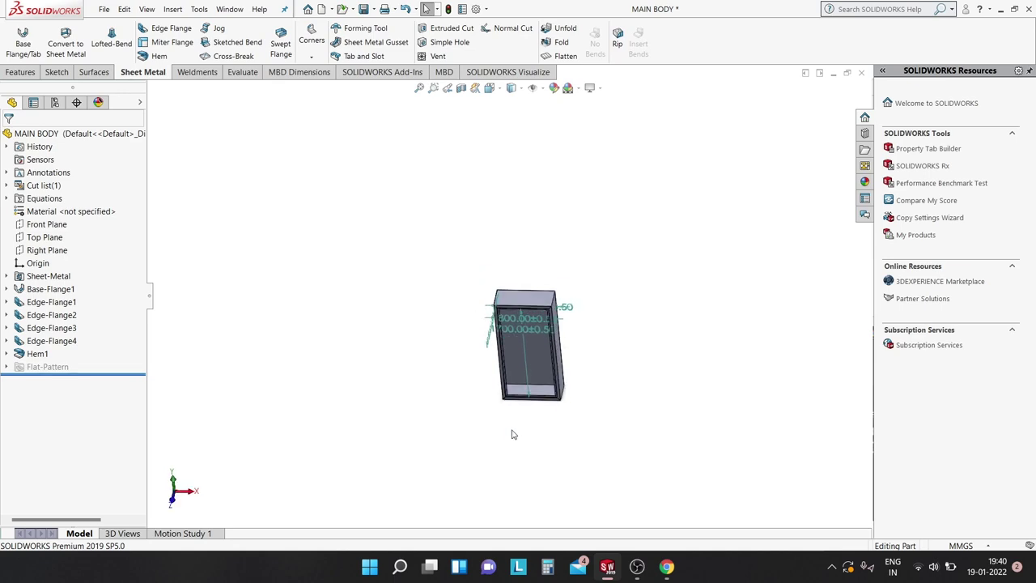
{"action": "scroll", "coordinate": [537, 368], "scroll_direction": "down", "scroll_amount": 3}
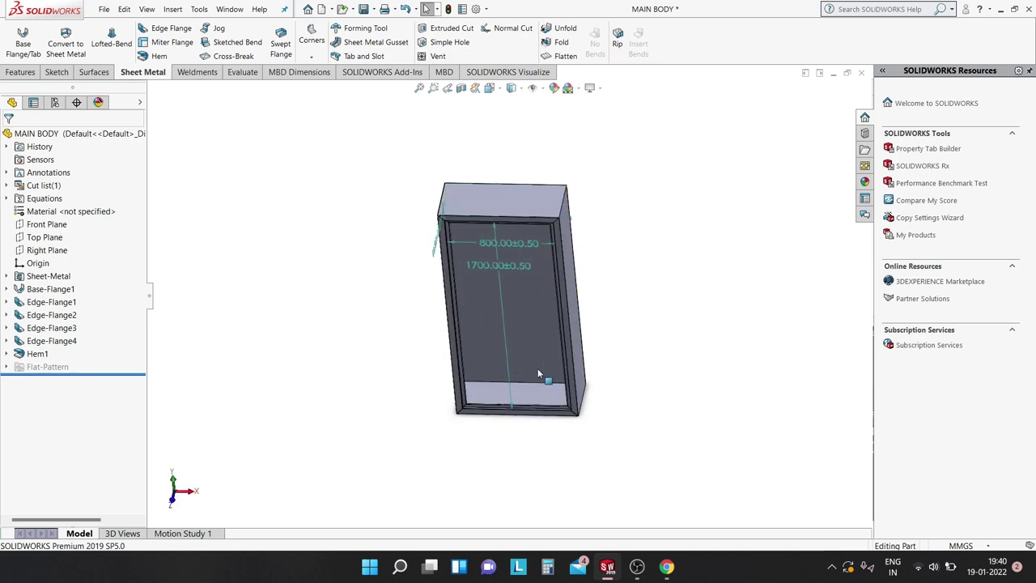
- Apply a section view cut along the Top Plane
{"action": "left_click", "coordinate": [460, 88]}
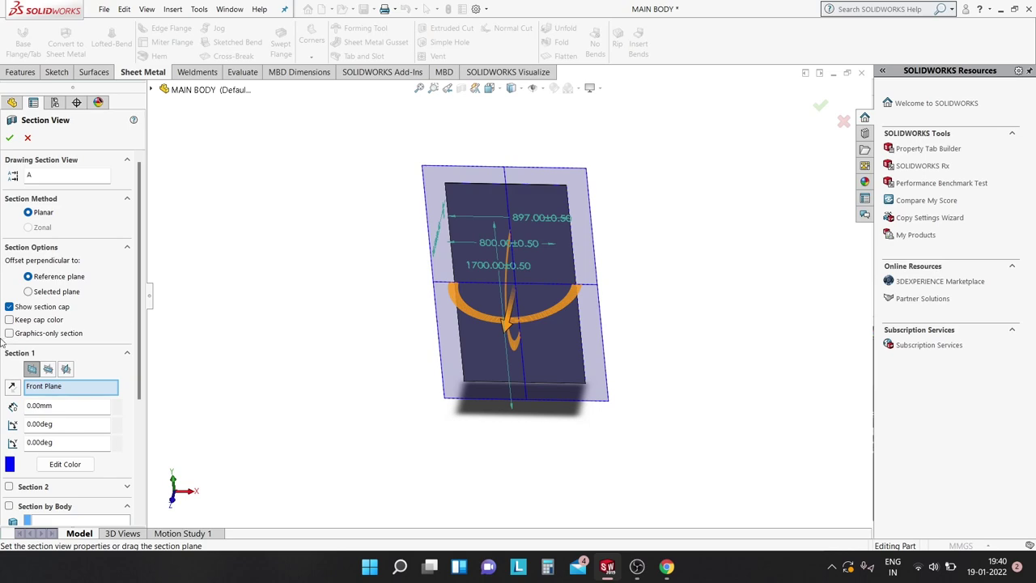
{"action": "left_click", "coordinate": [47, 369]}
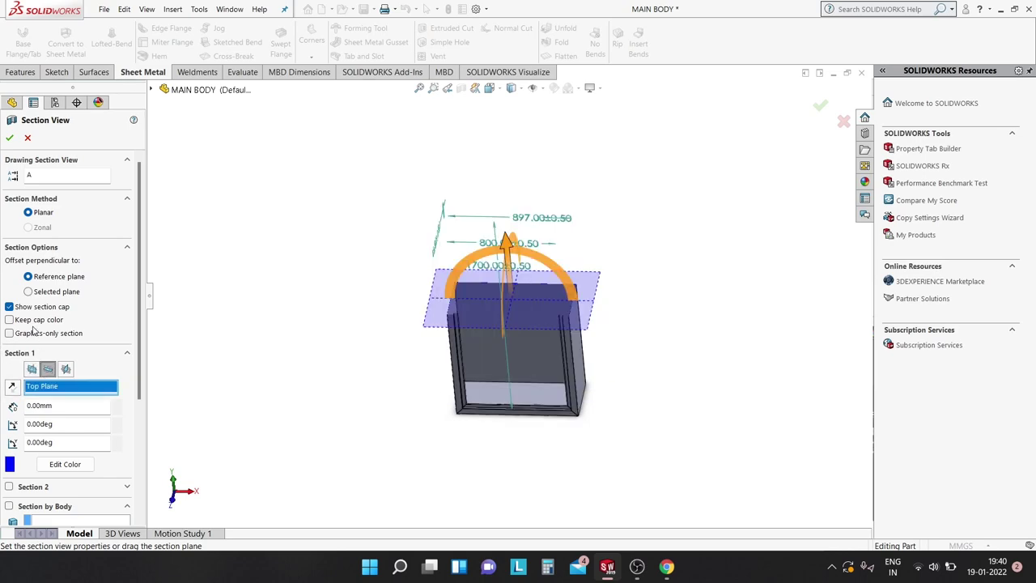
{"action": "left_click", "coordinate": [9, 138]}
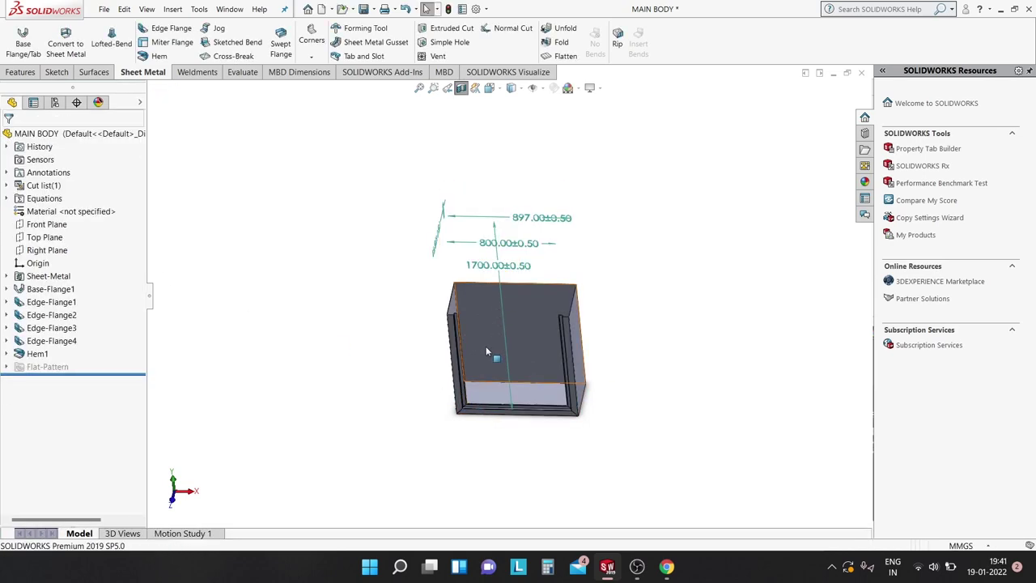
- Orbit to look down into the box and select the Edge-Flange3 face
{"action": "scroll", "coordinate": [478, 389], "scroll_direction": "down", "scroll_amount": 3}
{"action": "middle_click_drag", "start_coordinate": [474, 402], "coordinate": [462, 490]}
{"action": "scroll", "coordinate": [453, 412], "scroll_direction": "down", "scroll_amount": 3}
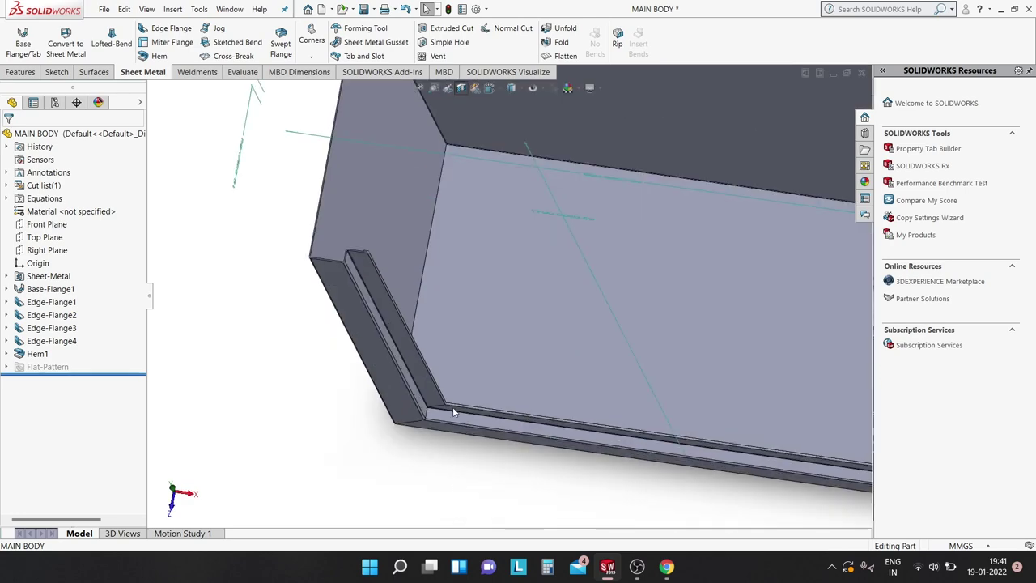
{"action": "scroll", "coordinate": [453, 414], "scroll_direction": "down", "scroll_amount": 2}
{"action": "left_click", "coordinate": [452, 408]}
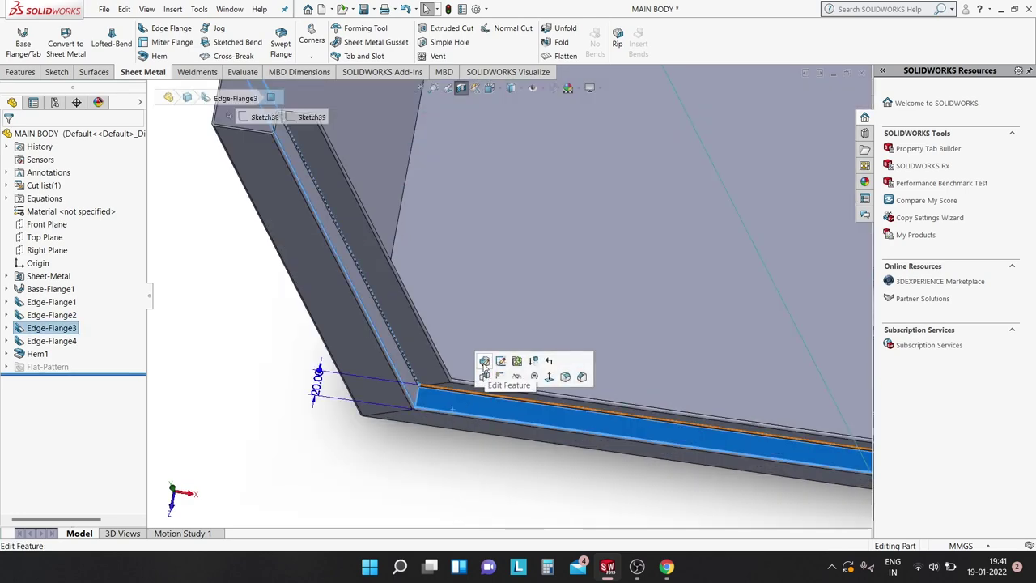
- View the Edge-Flange3 face straight on, zoomed in, with the Sketch tools showing
{"action": "left_click", "coordinate": [550, 378]}
{"action": "key", "text": "ctrl+shift+z"}
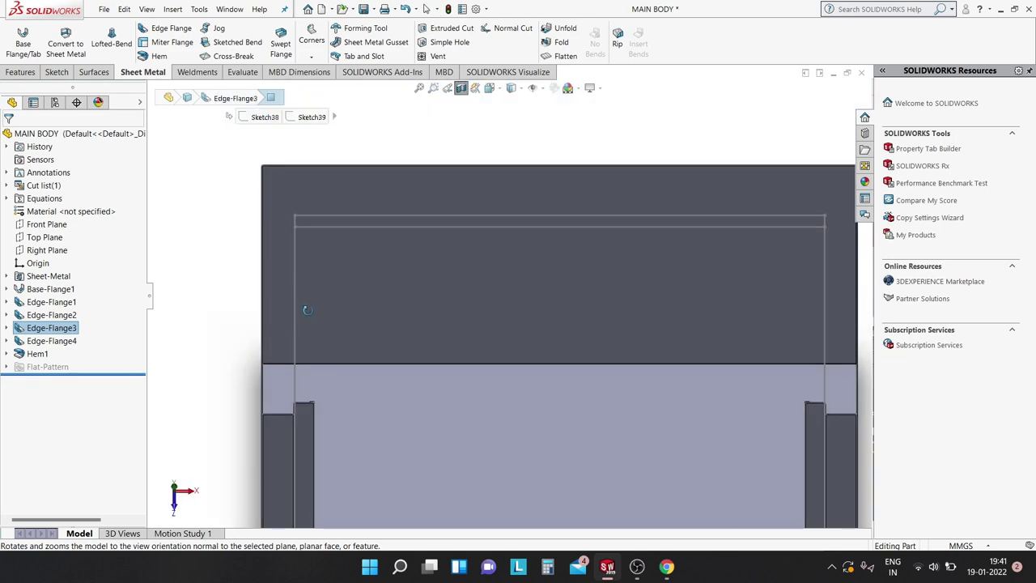
{"action": "key", "text": "ctrl+8"}
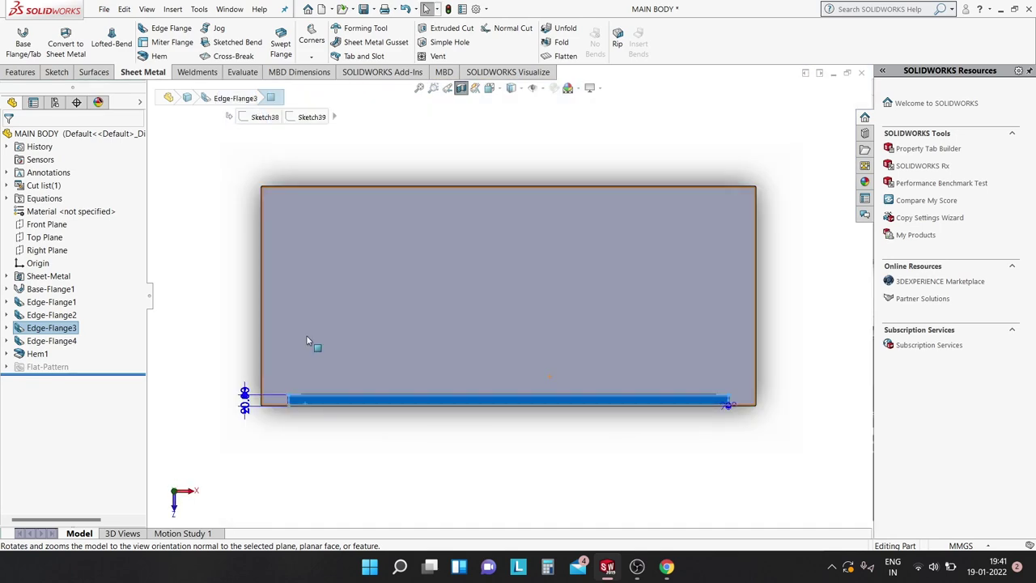
{"action": "scroll", "coordinate": [282, 417], "scroll_direction": "down", "scroll_amount": 2}
{"action": "scroll", "coordinate": [294, 405], "scroll_direction": "down", "scroll_amount": 2}
{"action": "scroll", "coordinate": [294, 404], "scroll_direction": "down", "scroll_amount": 2}
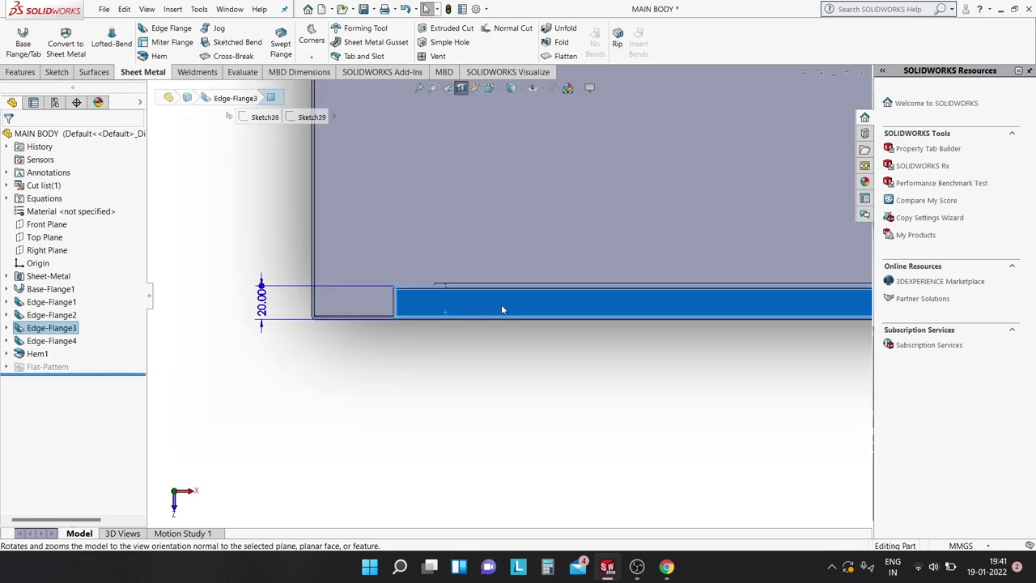
{"action": "scroll", "coordinate": [501, 305], "scroll_direction": "down", "scroll_amount": 2}
{"action": "scroll", "coordinate": [374, 292], "scroll_direction": "down", "scroll_amount": 2}
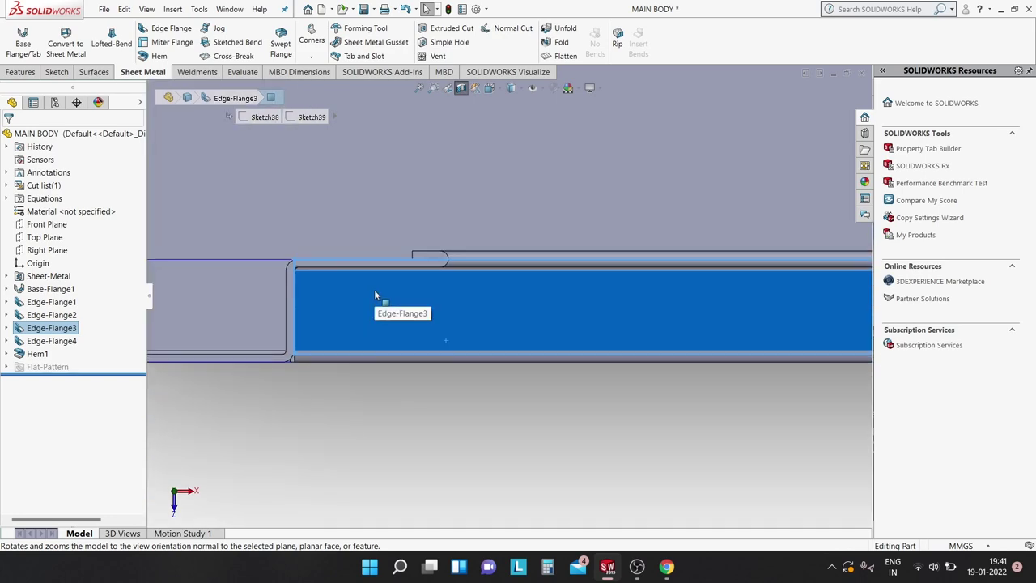
{"action": "left_click", "coordinate": [58, 72]}
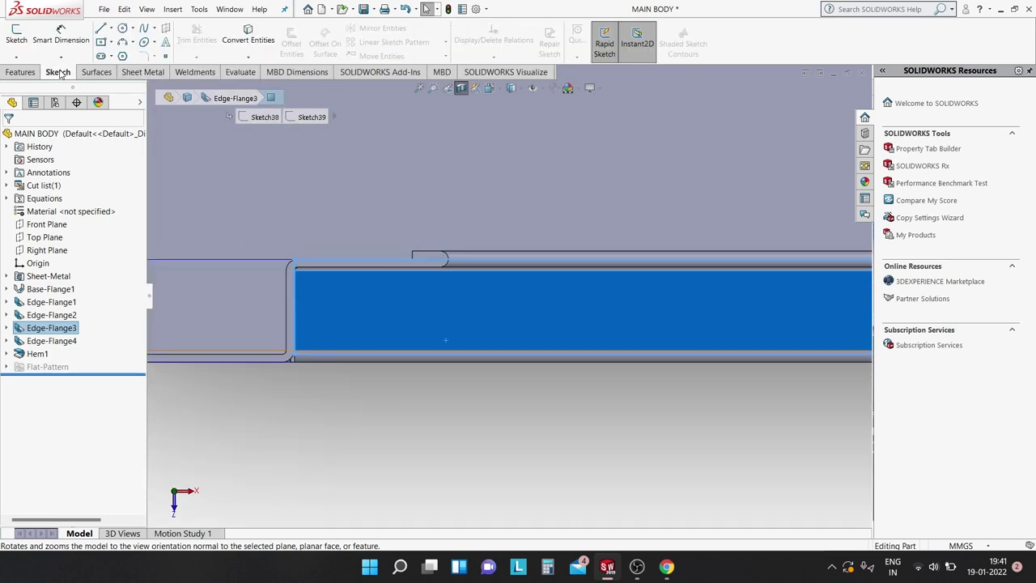
- Sketch a small circle on the flange face
{"action": "left_click", "coordinate": [130, 36]}
{"action": "left_click", "coordinate": [266, 296]}
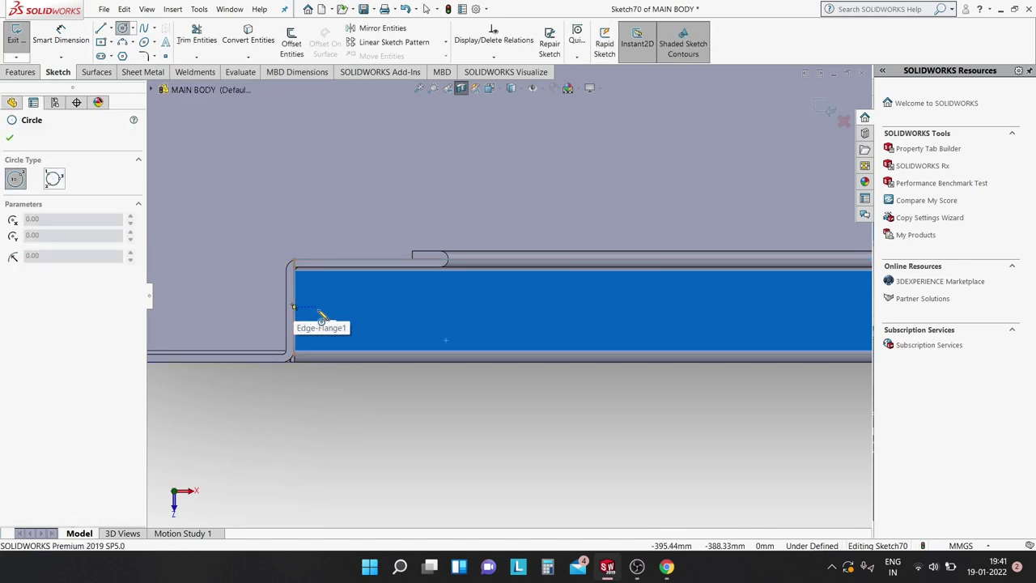
{"action": "left_click", "coordinate": [329, 317]}
{"action": "left_click", "coordinate": [336, 319]}
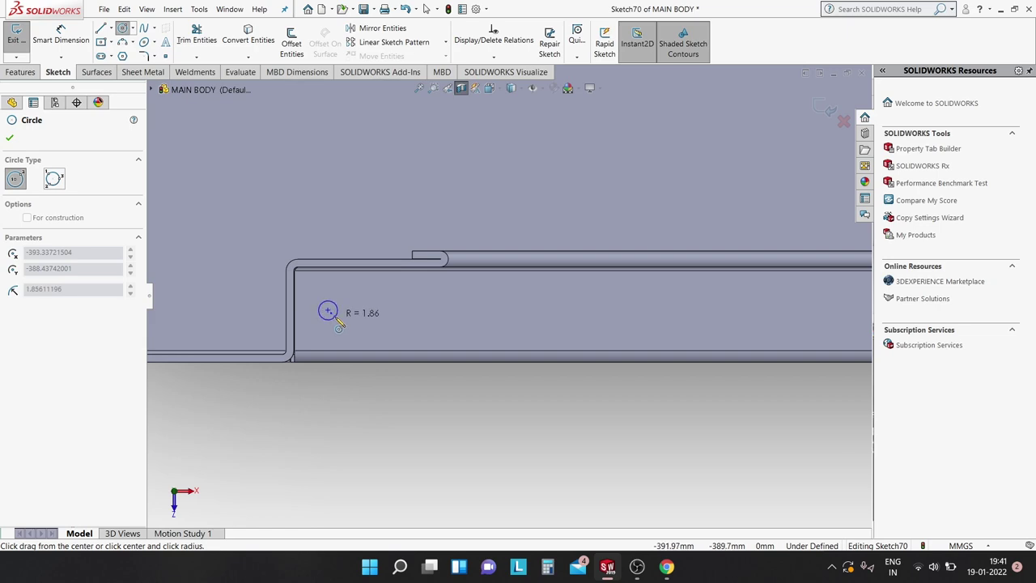
{"action": "key", "text": "Escape"}
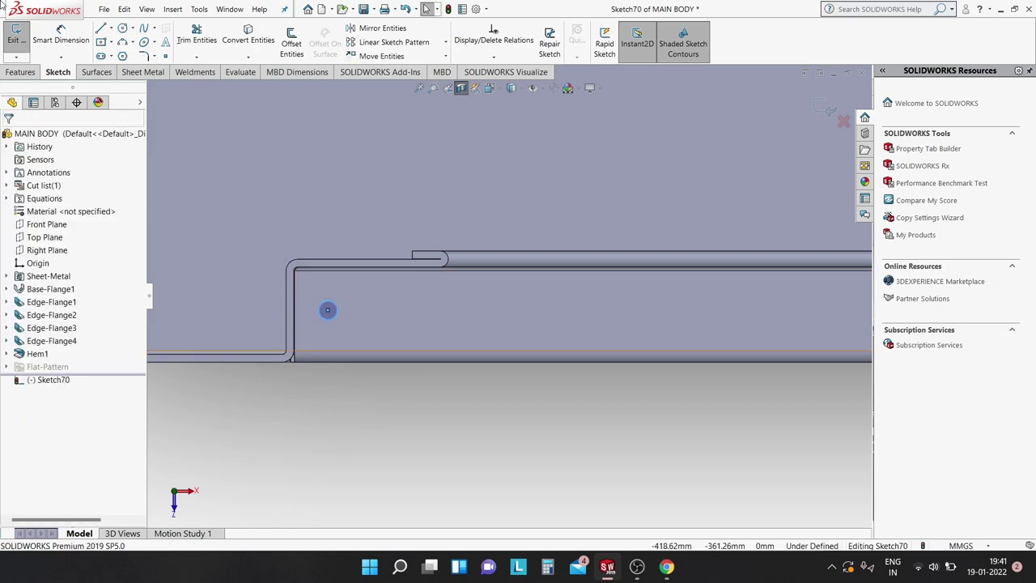
- Dimension the circle 5 from the side edge with a Ø5 diameter
{"action": "left_click", "coordinate": [61, 39]}
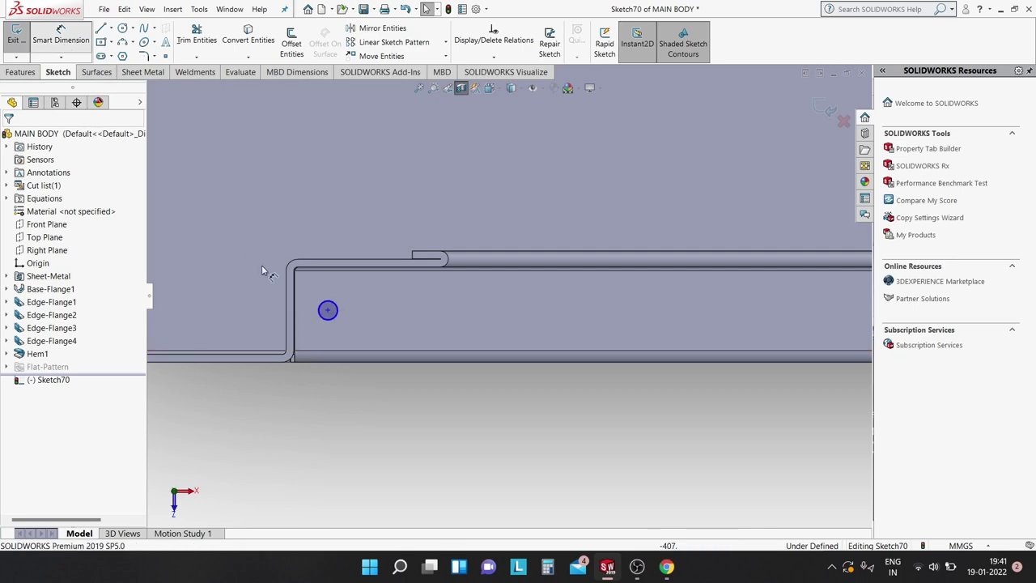
{"action": "left_click", "coordinate": [328, 311]}
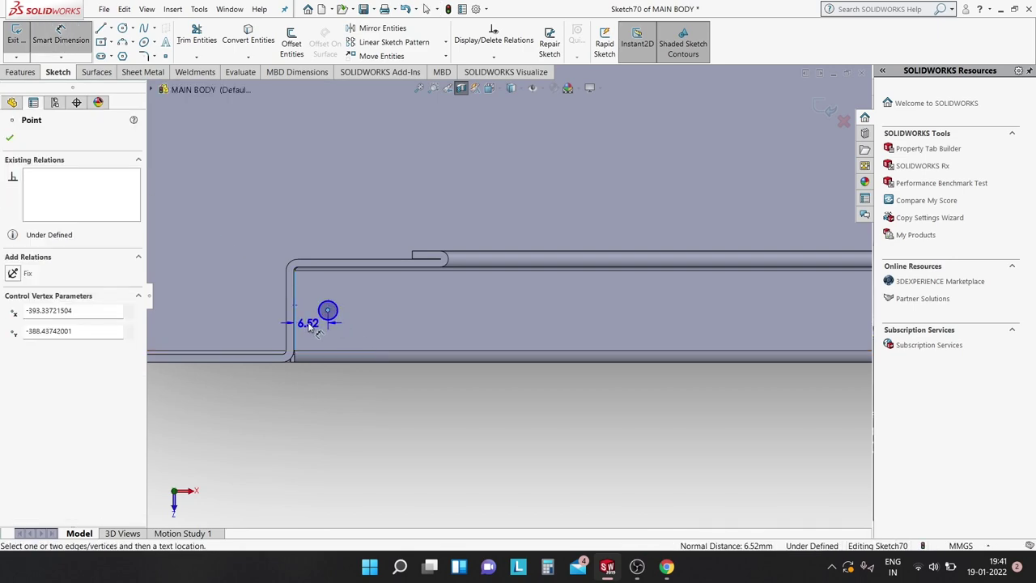
{"action": "left_click", "coordinate": [308, 323]}
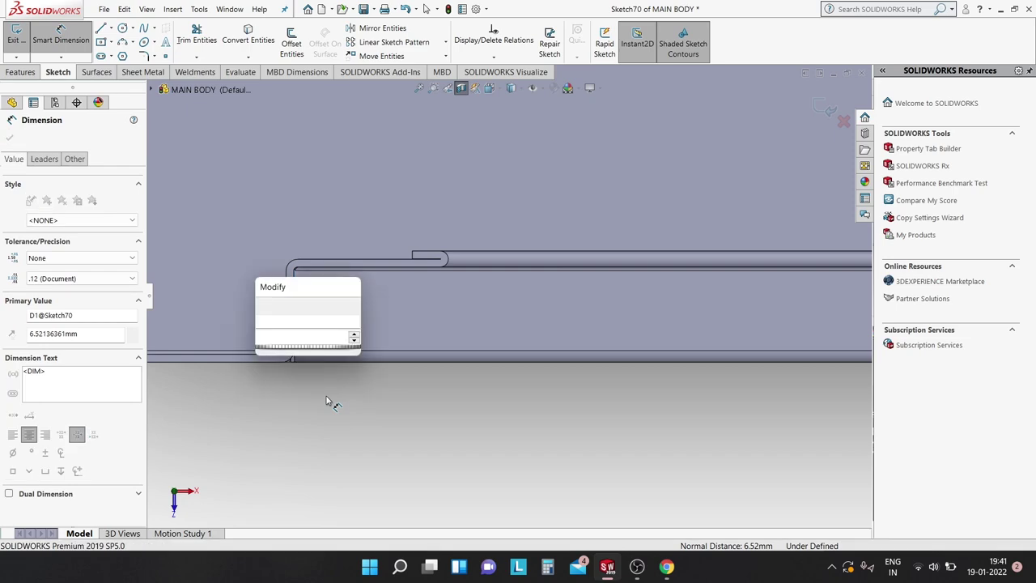
{"action": "type", "text": "5"}
{"action": "key", "text": "Return"}
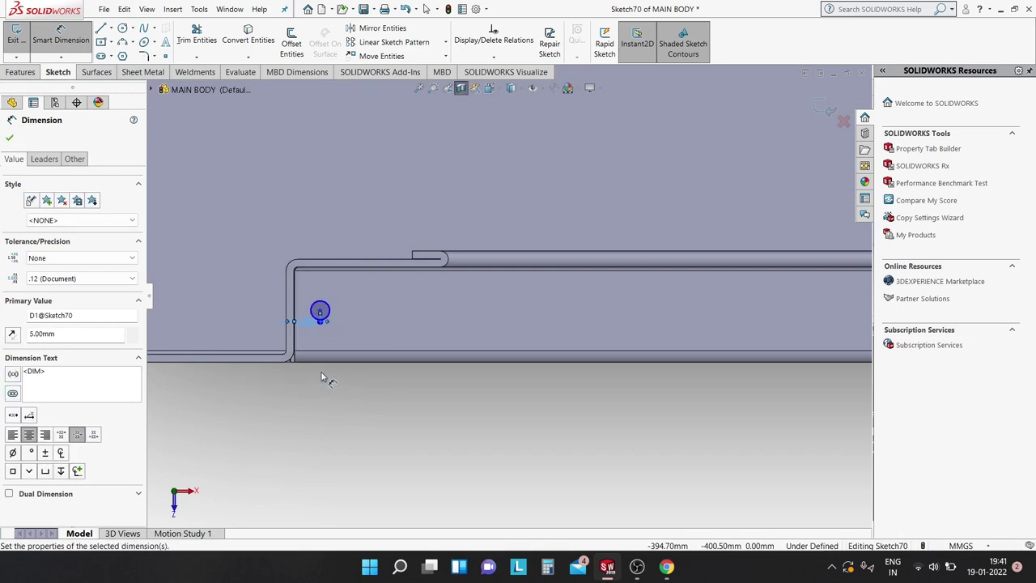
{"action": "left_click", "coordinate": [327, 308]}
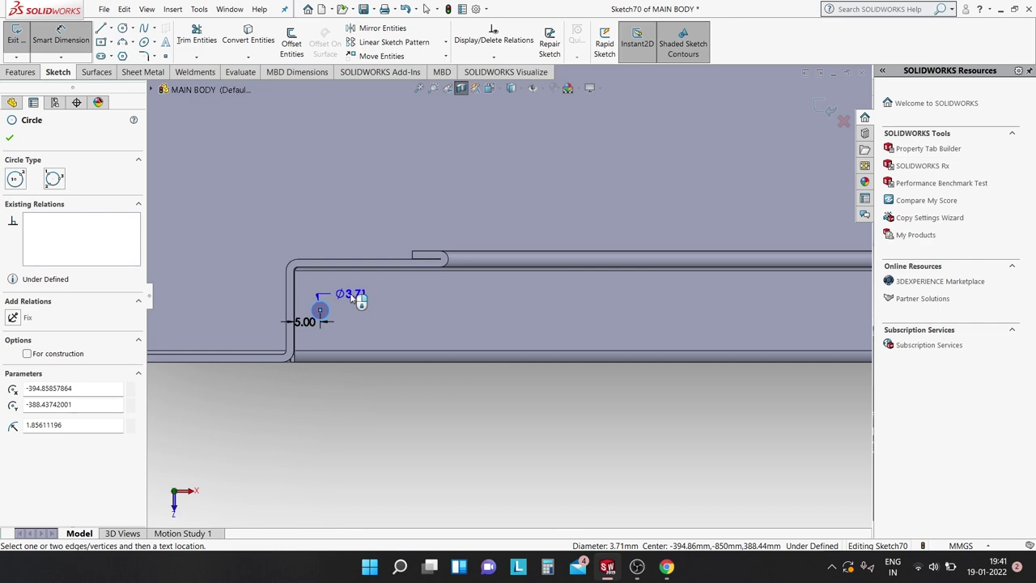
{"action": "key", "text": "Escape"}
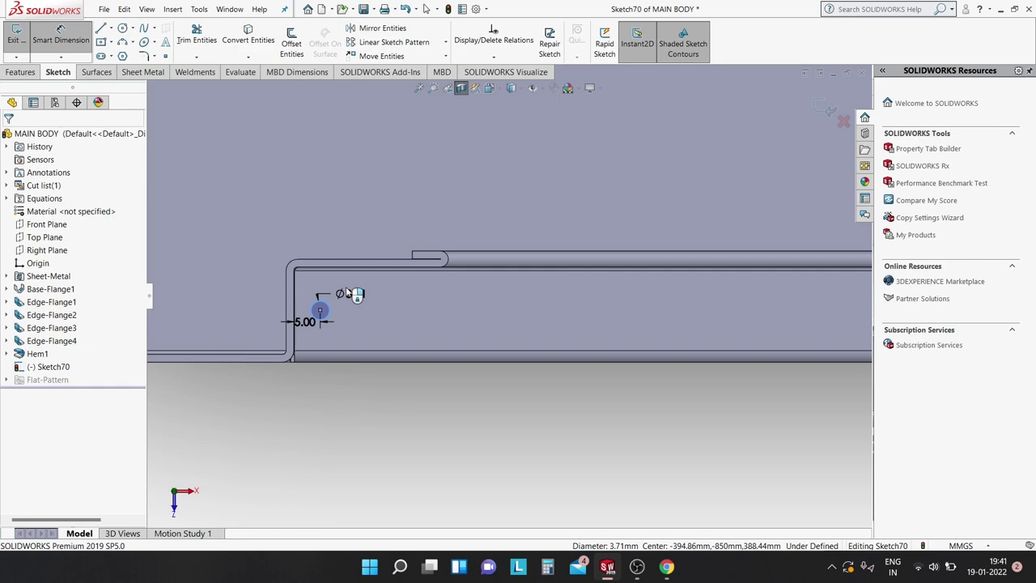
{"action": "left_click", "coordinate": [347, 292]}
{"action": "key", "text": "Return"}
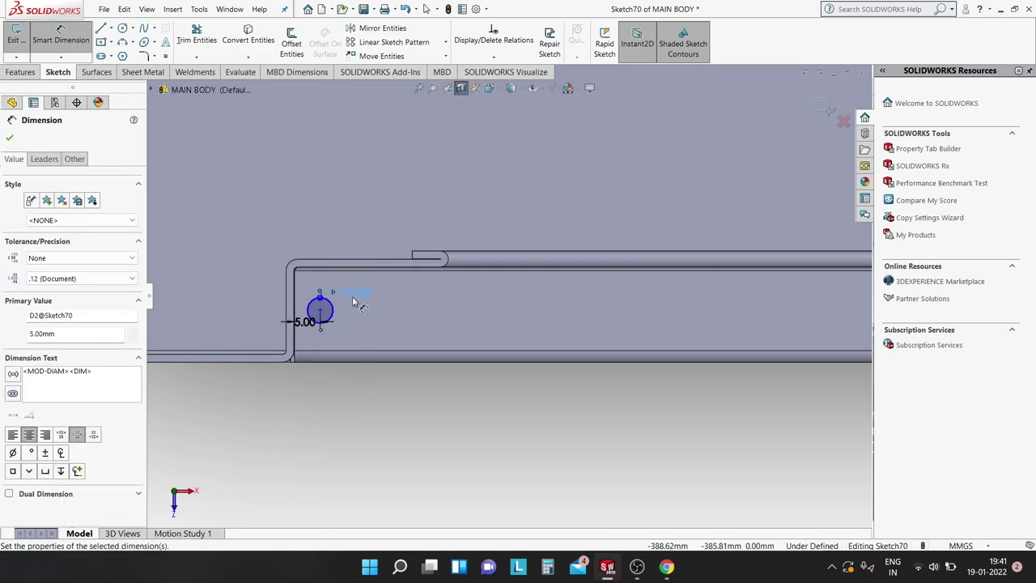
- Change the circle's distance from the side edge to 7
{"action": "left_click", "coordinate": [308, 325]}
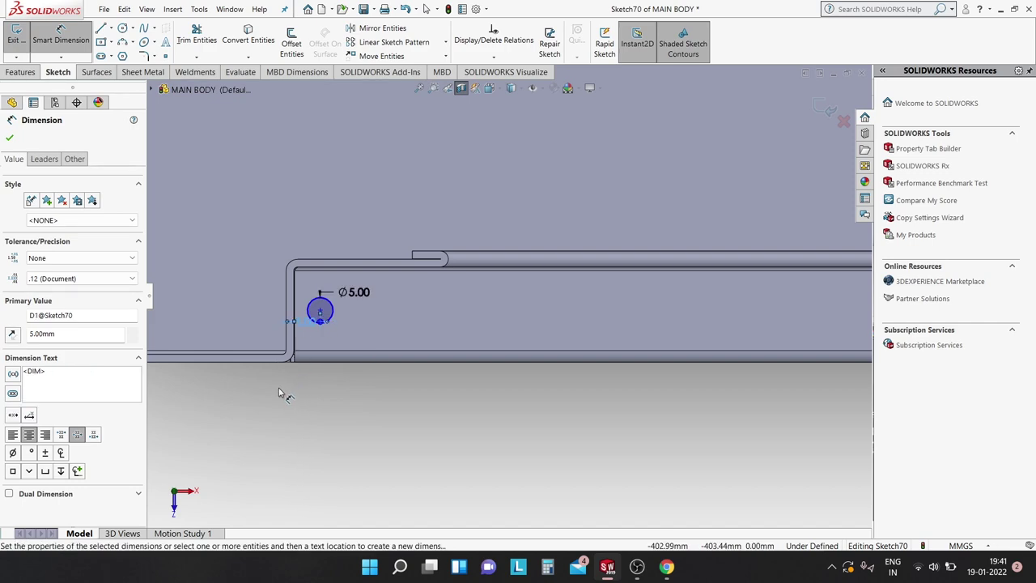
{"action": "double_click", "coordinate": [302, 322]}
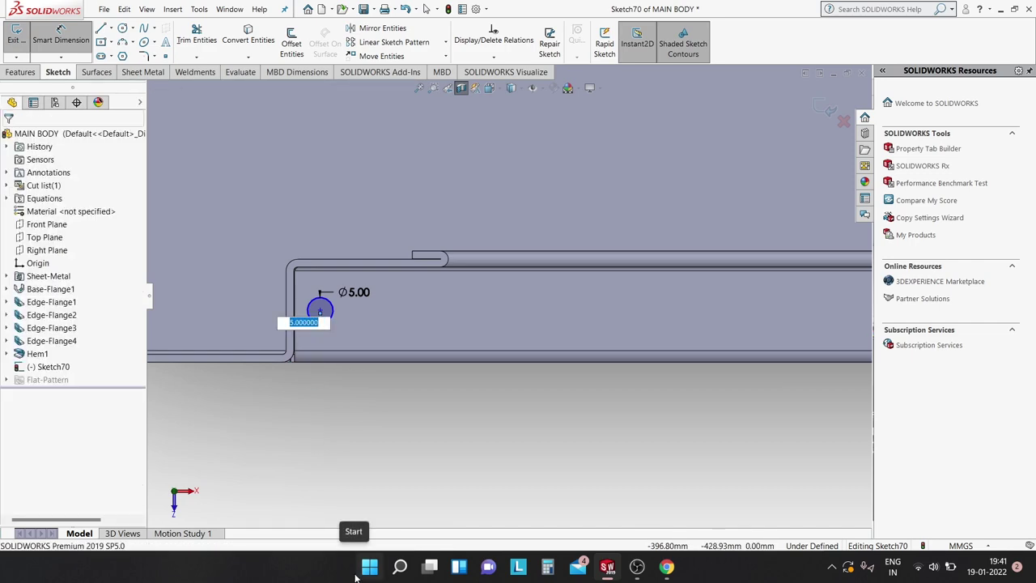
{"action": "type", "text": "7"}
{"action": "key", "text": "Return"}
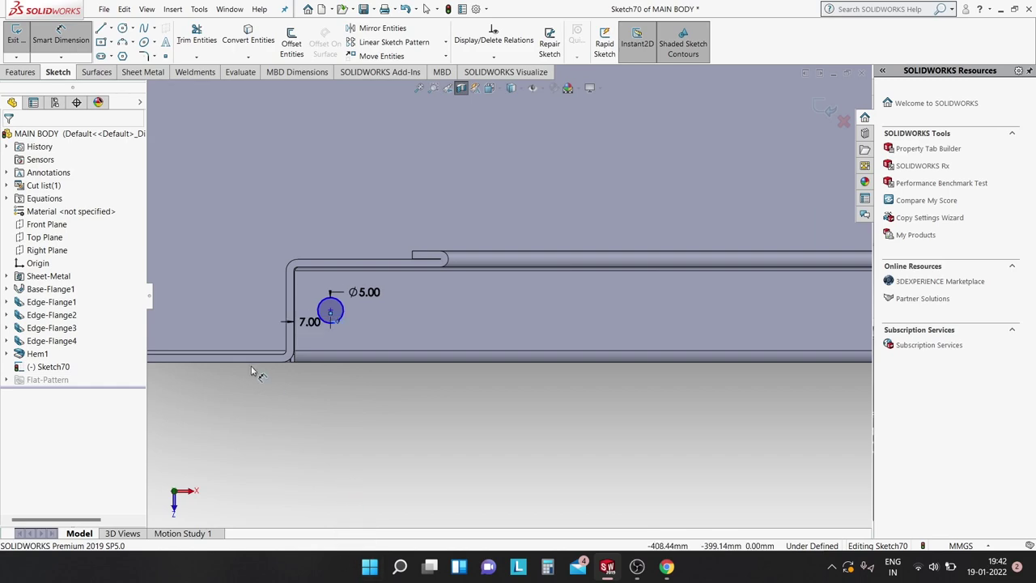
{"action": "key", "text": "Escape"}
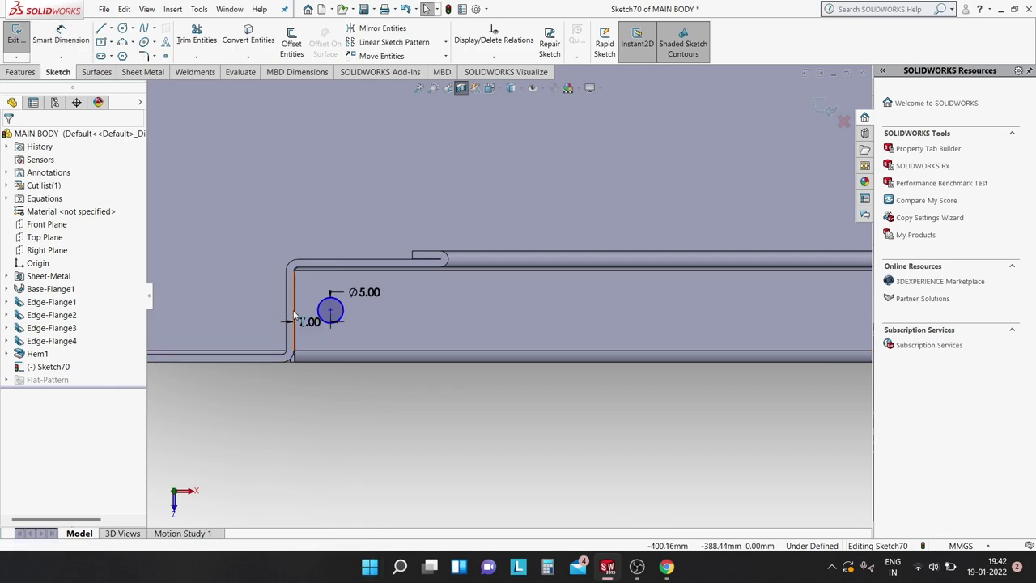
{"action": "scroll", "coordinate": [295, 312], "scroll_direction": "down", "scroll_amount": 3}
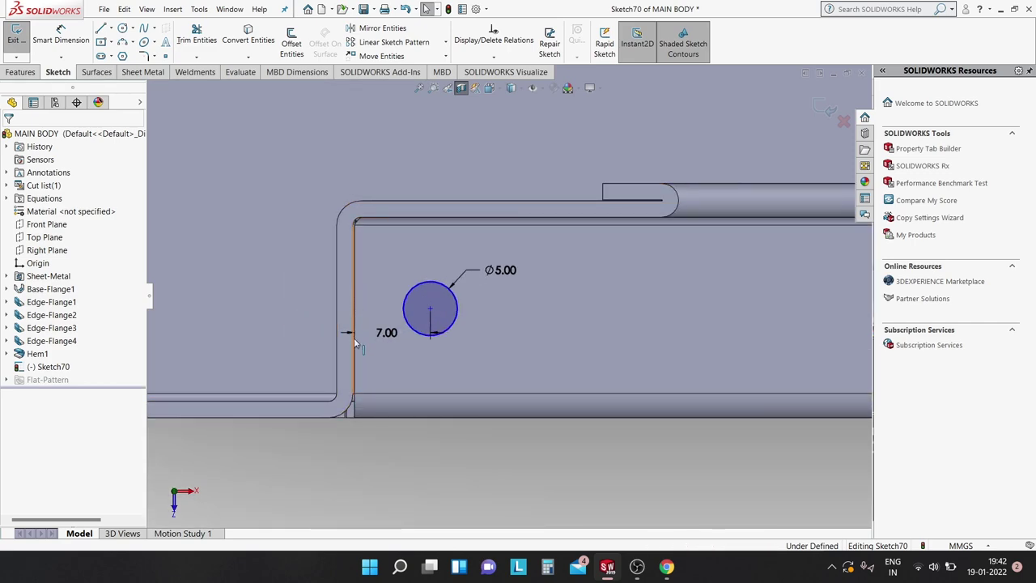
- Add a 7.70 vertical distance from the circle centre to the top edge
{"action": "left_click", "coordinate": [60, 36]}
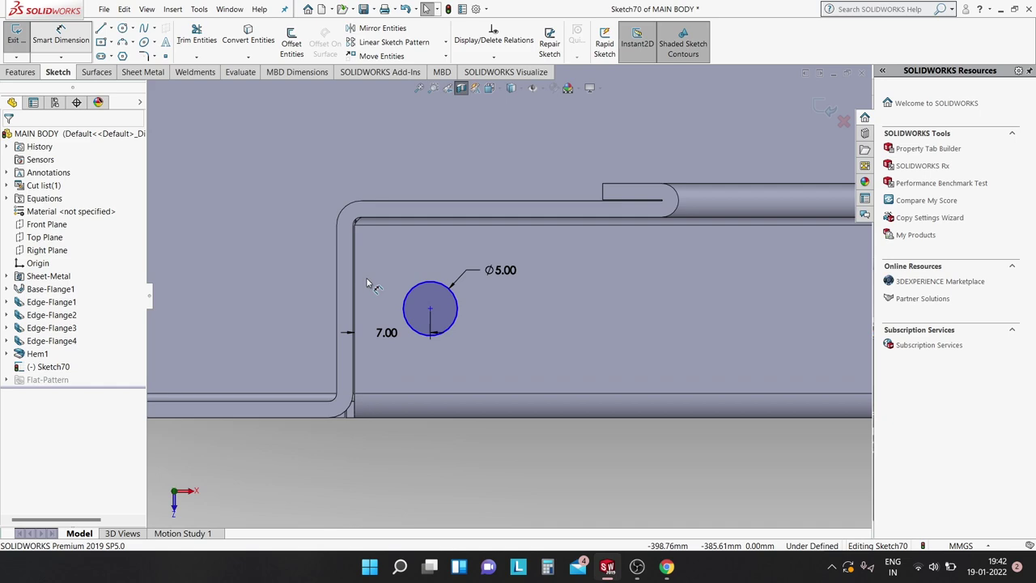
{"action": "left_click", "coordinate": [430, 308]}
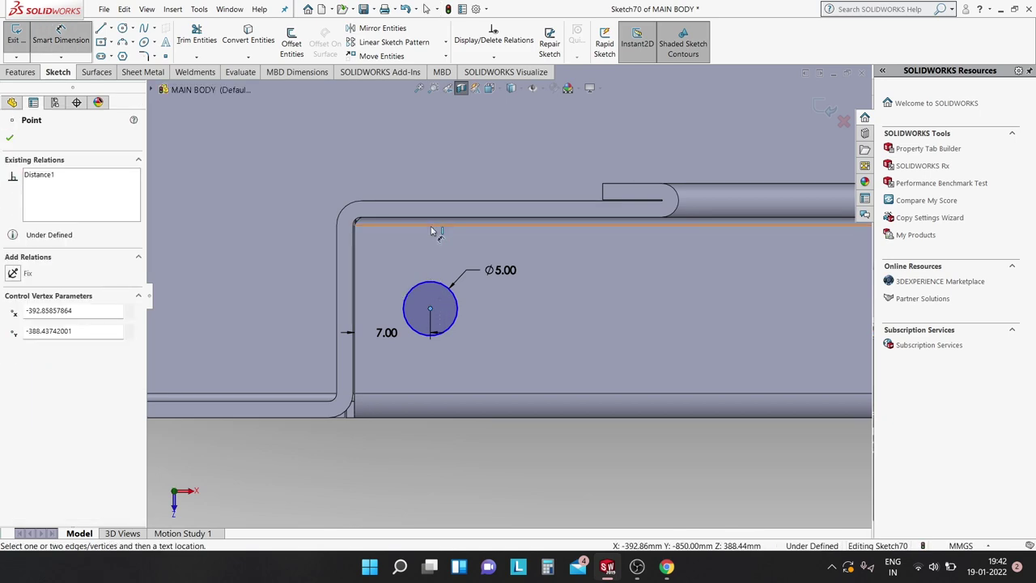
{"action": "left_click", "coordinate": [432, 230]}
{"action": "left_click", "coordinate": [396, 267]}
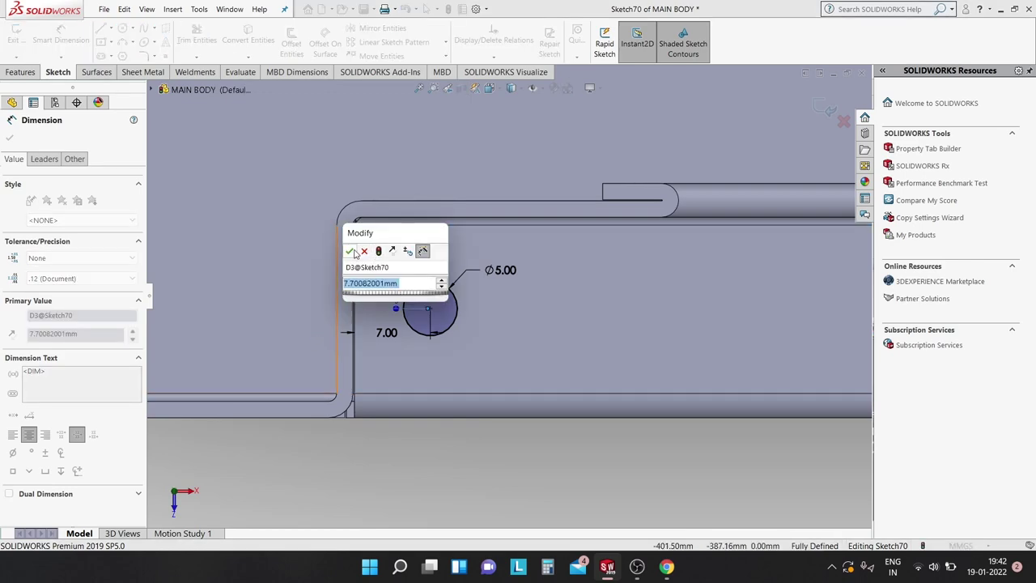
{"action": "left_click", "coordinate": [352, 252]}
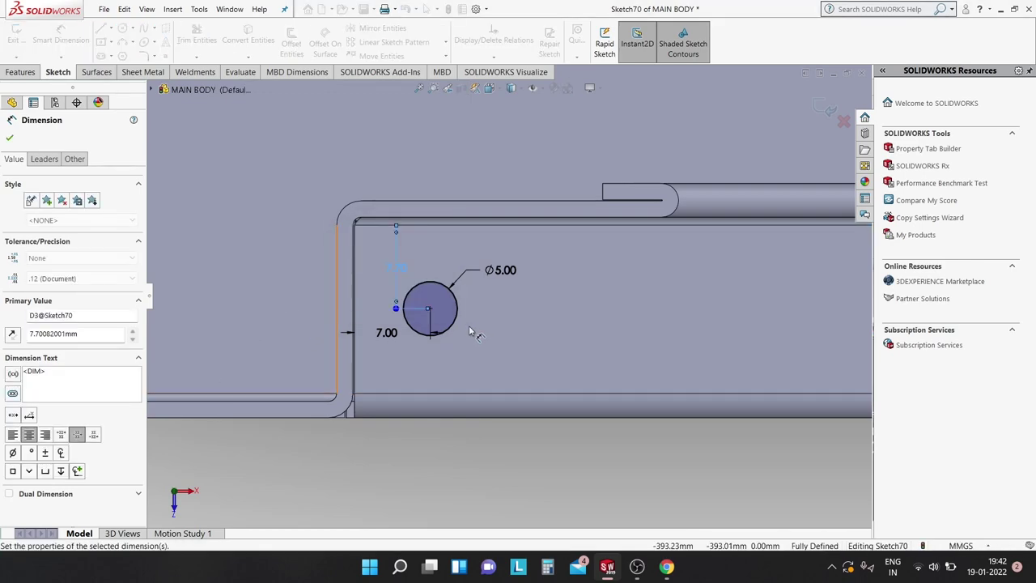
{"action": "scroll", "coordinate": [469, 326], "scroll_direction": "up", "scroll_amount": 2}
{"action": "scroll", "coordinate": [570, 301], "scroll_direction": "up", "scroll_amount": 2}
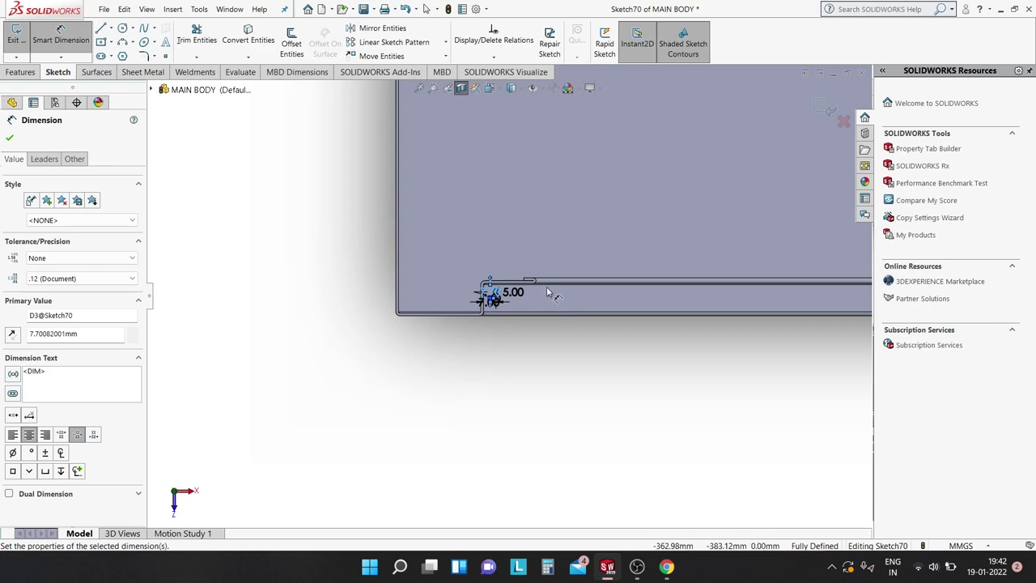
{"action": "scroll", "coordinate": [541, 285], "scroll_direction": "down", "scroll_amount": 3}
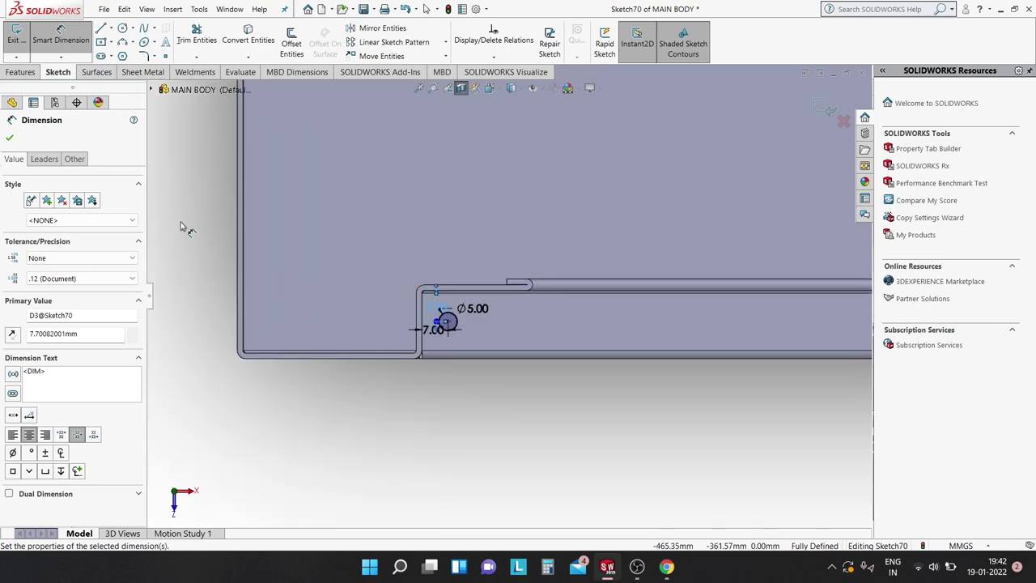
{"action": "left_click", "coordinate": [142, 71]}
- Cut the Ø5 circle through the flange as a thickness-linked Extruded Cut, then fit the view
{"action": "left_click", "coordinate": [450, 28]}
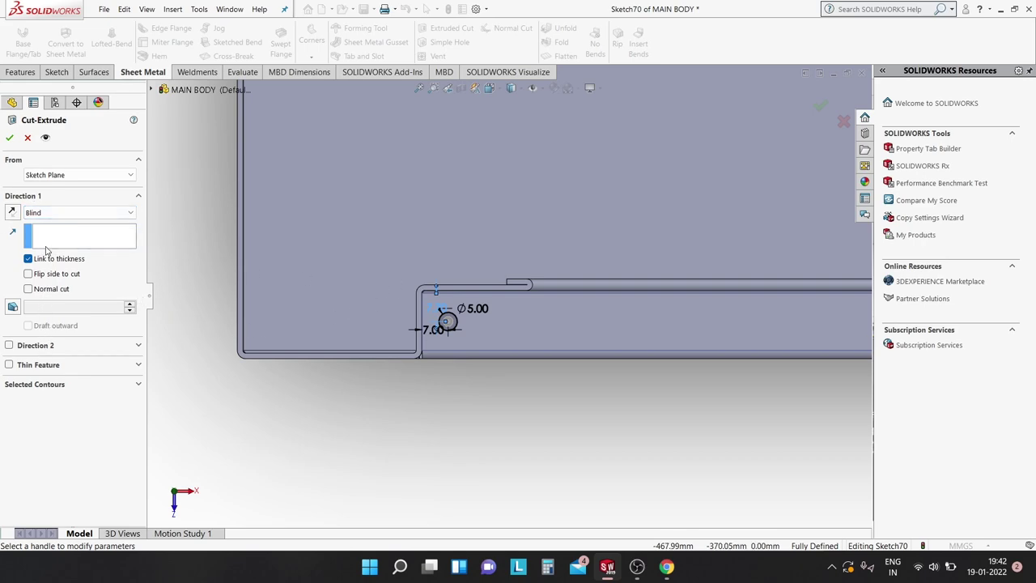
{"action": "mouse_move", "coordinate": [343, 296]}
{"action": "middle_mouse_down"}
{"action": "mouse_move", "coordinate": [425, 289]}
{"action": "mouse_move", "coordinate": [481, 224]}
{"action": "mouse_move", "coordinate": [441, 212]}
{"action": "middle_mouse_up"}
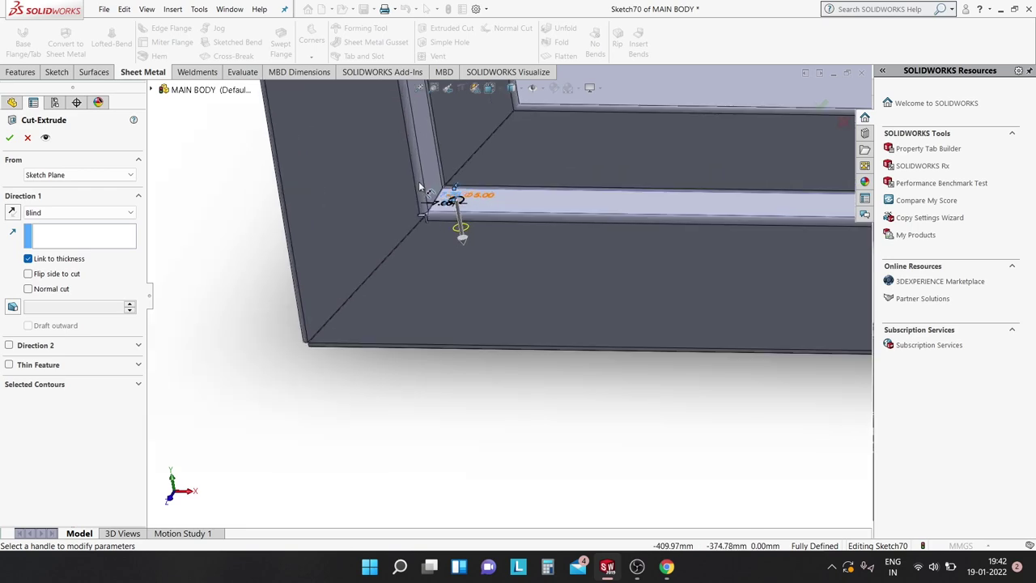
{"action": "scroll", "coordinate": [405, 162], "scroll_direction": "down", "scroll_amount": 2}
{"action": "left_click", "coordinate": [9, 140]}
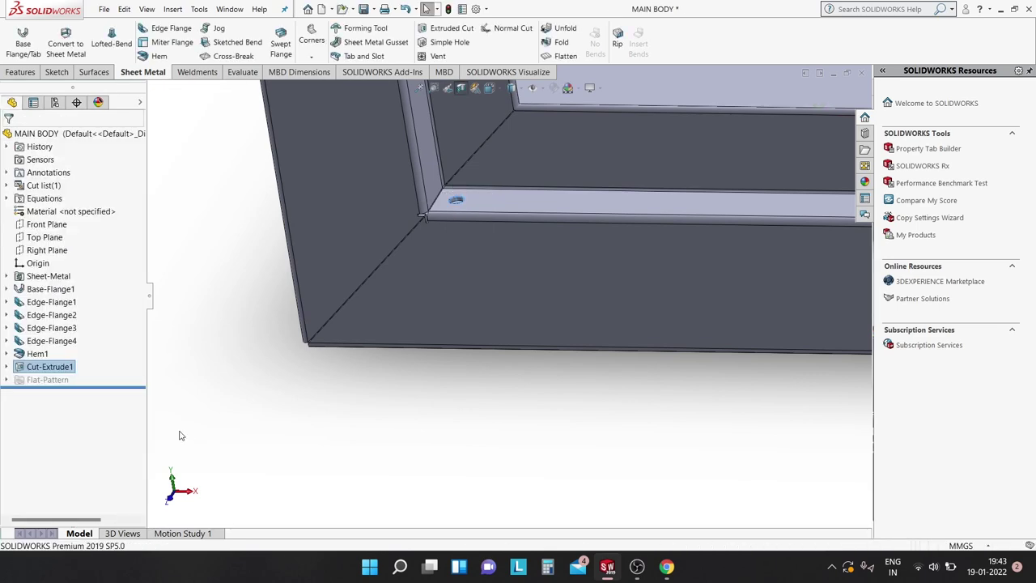
{"action": "left_click", "coordinate": [181, 436]}
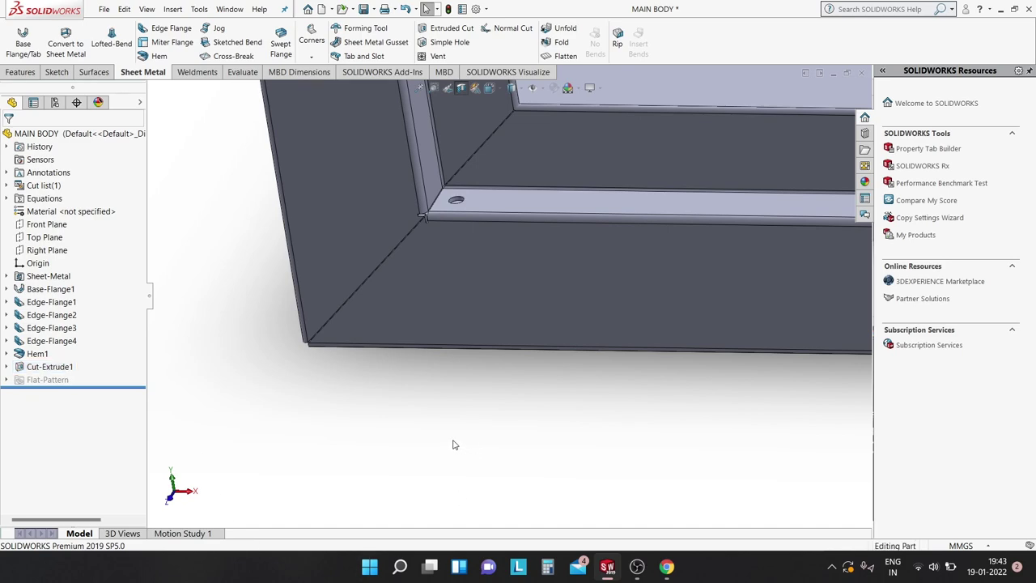
{"action": "key", "text": "f"}
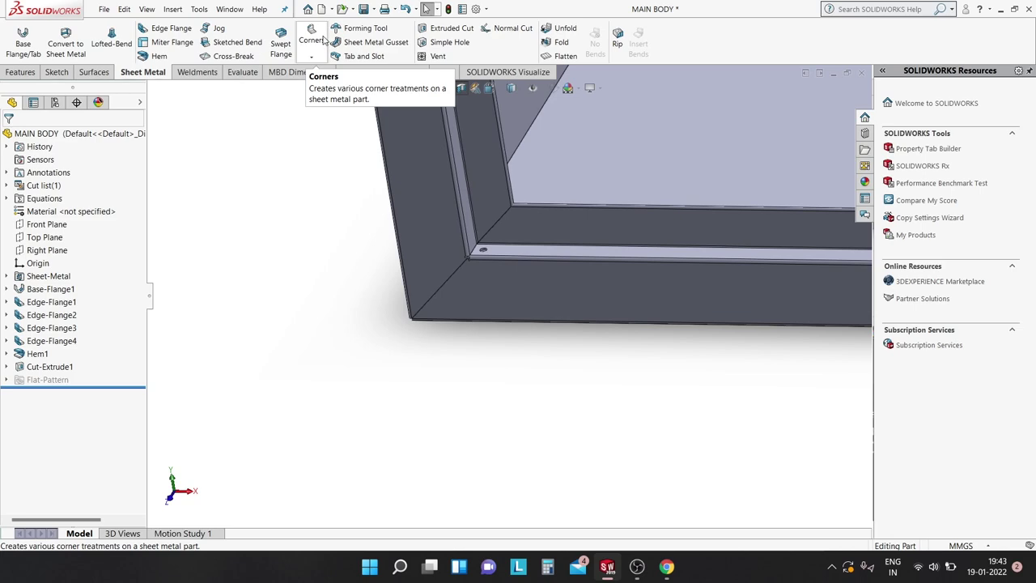
- Start a Mirror with Top Plane as the mirror plane, then cancel it
{"action": "left_click", "coordinate": [58, 72]}
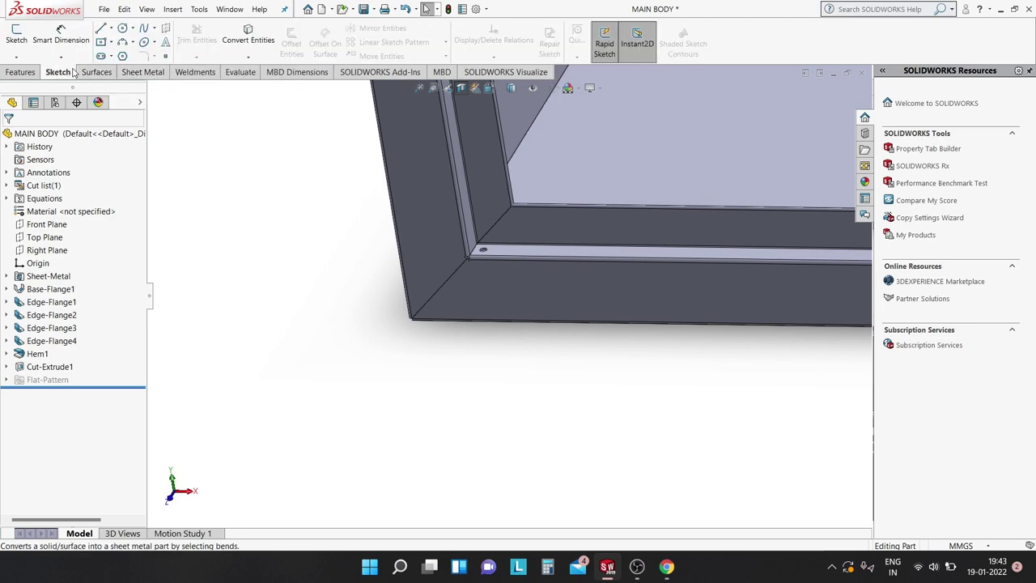
{"action": "left_click", "coordinate": [20, 72]}
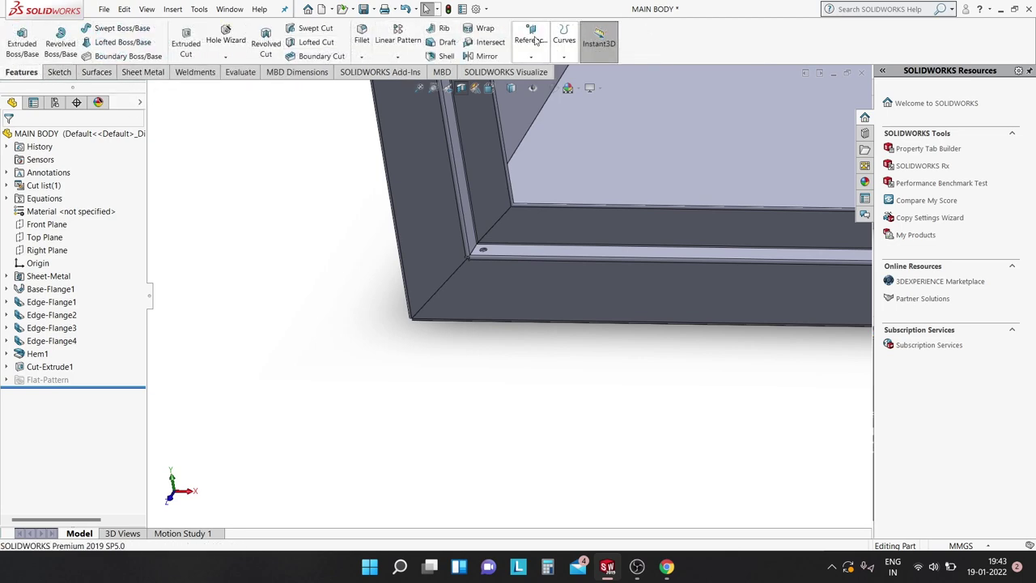
{"action": "left_click", "coordinate": [487, 56]}
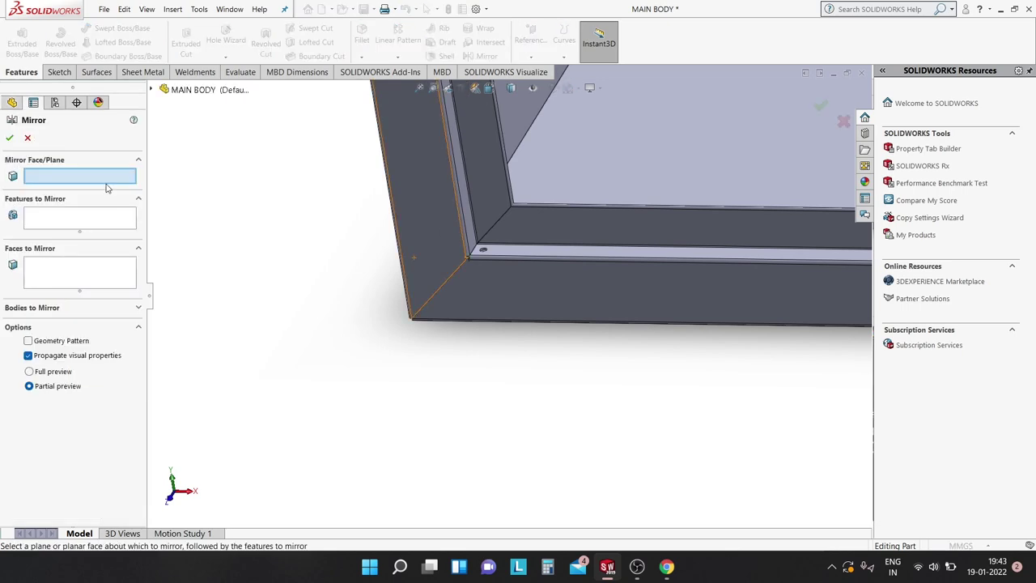
{"action": "key", "text": "c"}
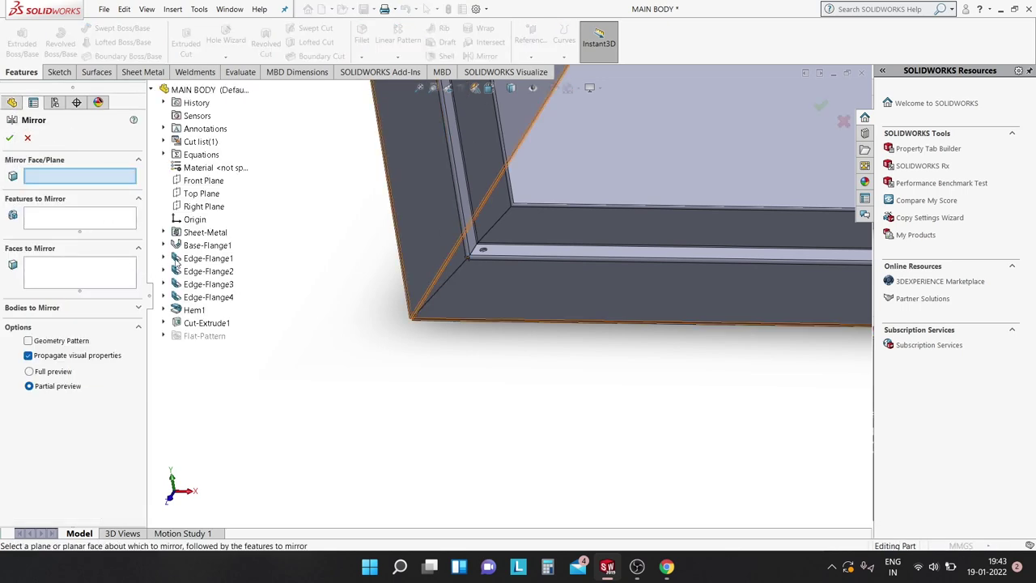
{"action": "scroll", "coordinate": [558, 337], "scroll_direction": "up", "scroll_amount": 5}
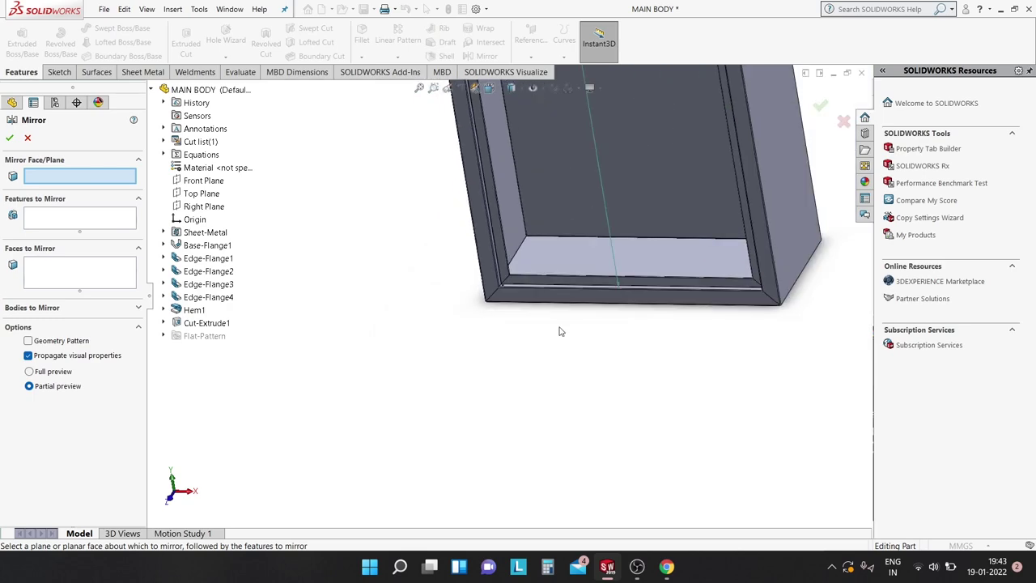
{"action": "scroll", "coordinate": [510, 312], "scroll_direction": "up", "scroll_amount": 3}
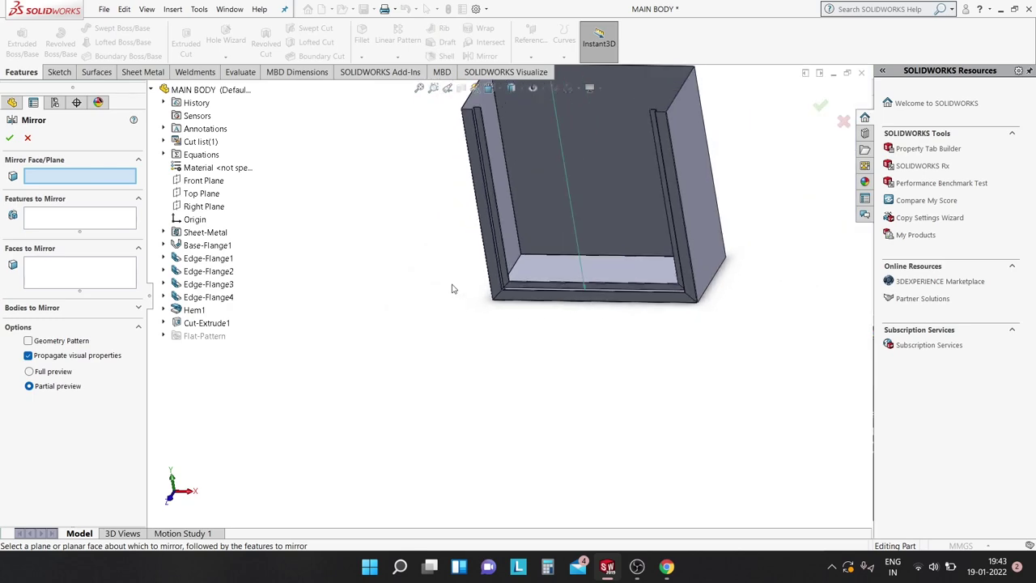
{"action": "left_click", "coordinate": [212, 195]}
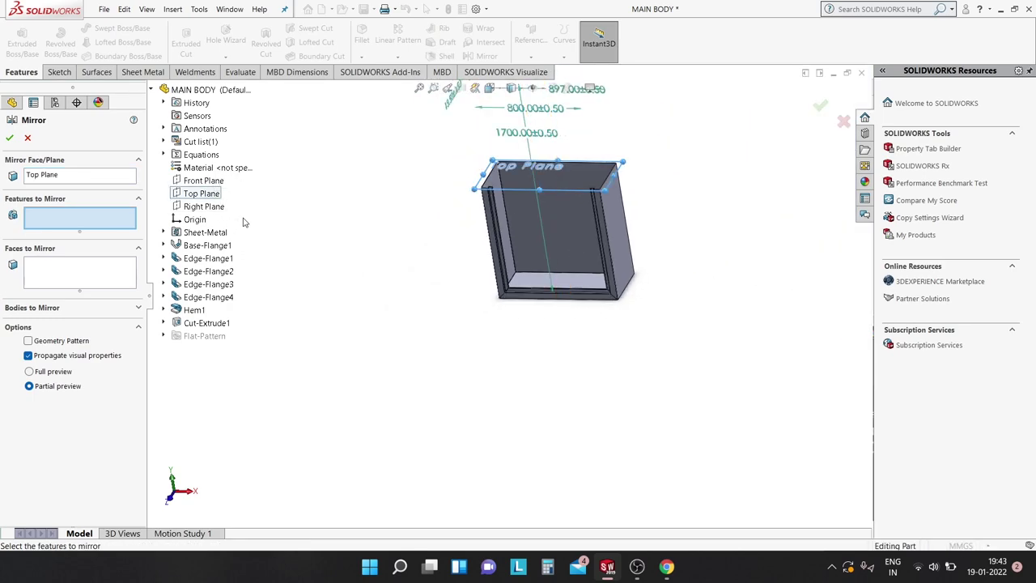
{"action": "key", "text": "Escape"}
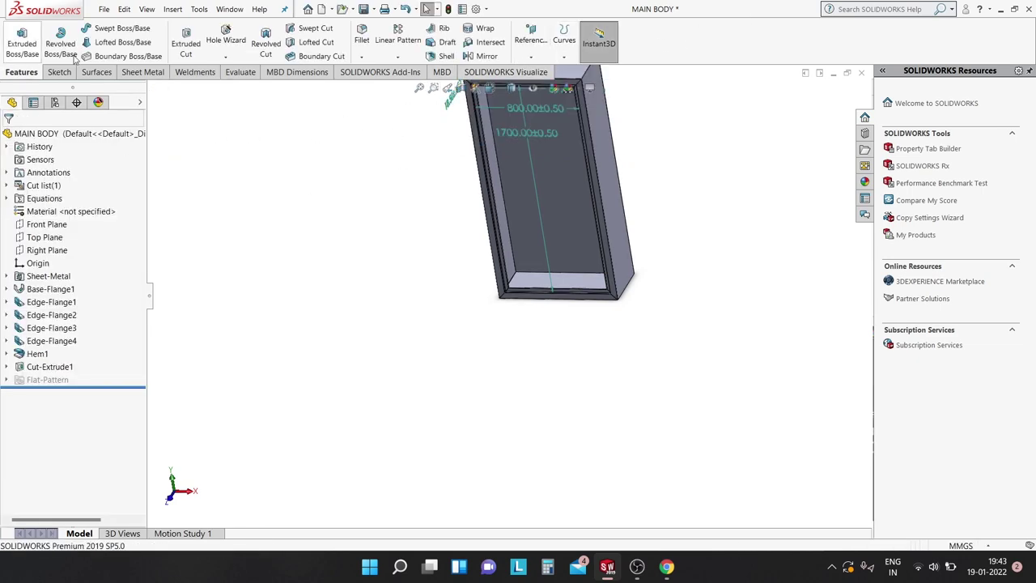
- Mirror Cut-Extrude1 about the Top Plane
{"action": "left_click", "coordinate": [484, 56]}
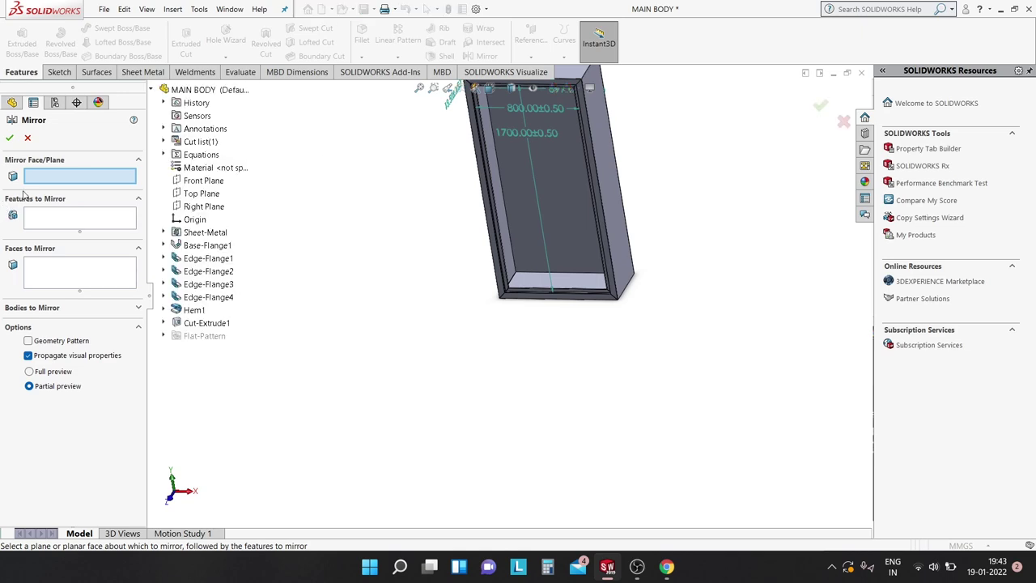
{"action": "left_click", "coordinate": [202, 194]}
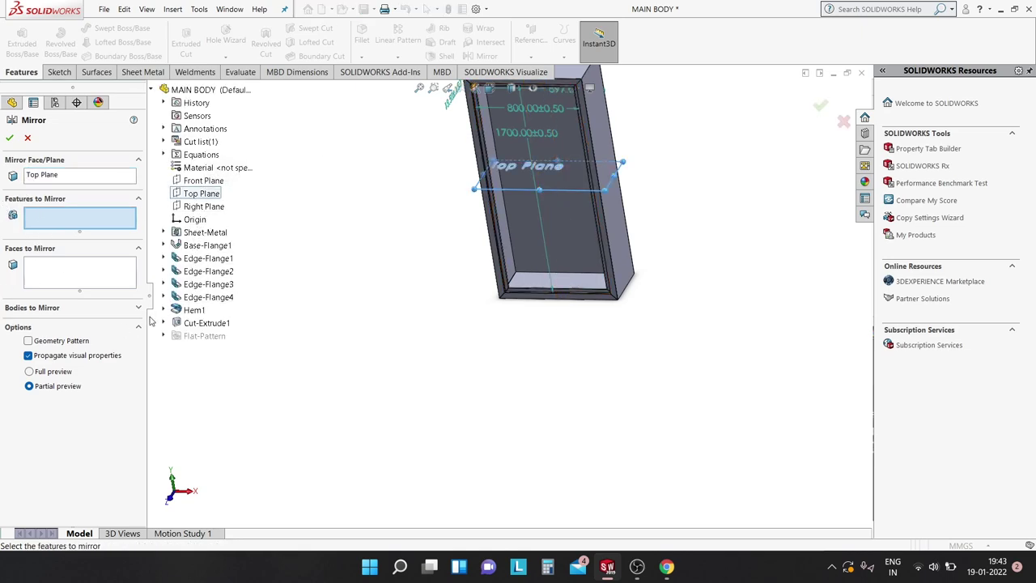
{"action": "left_click", "coordinate": [198, 323]}
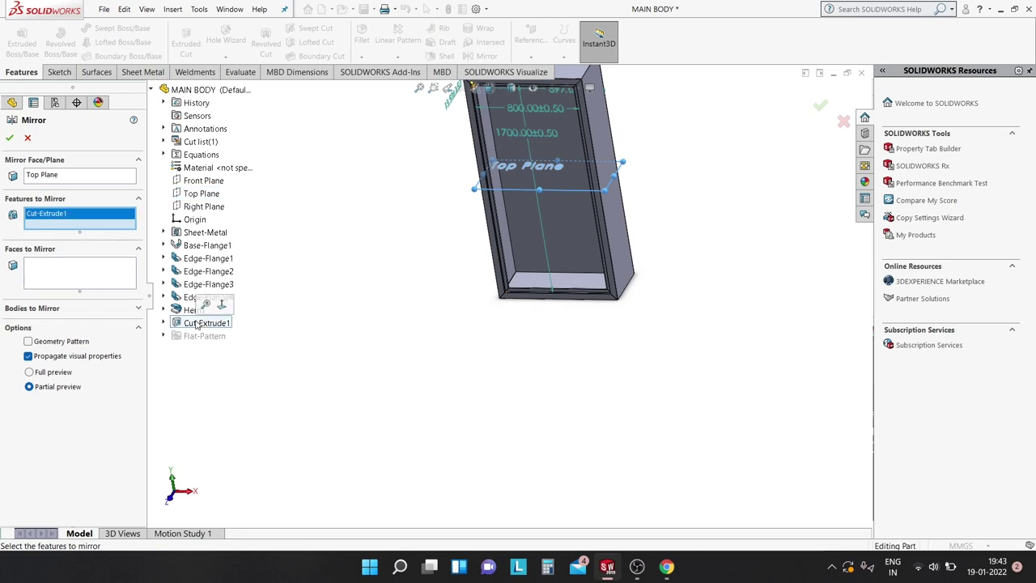
{"action": "left_click", "coordinate": [9, 139]}
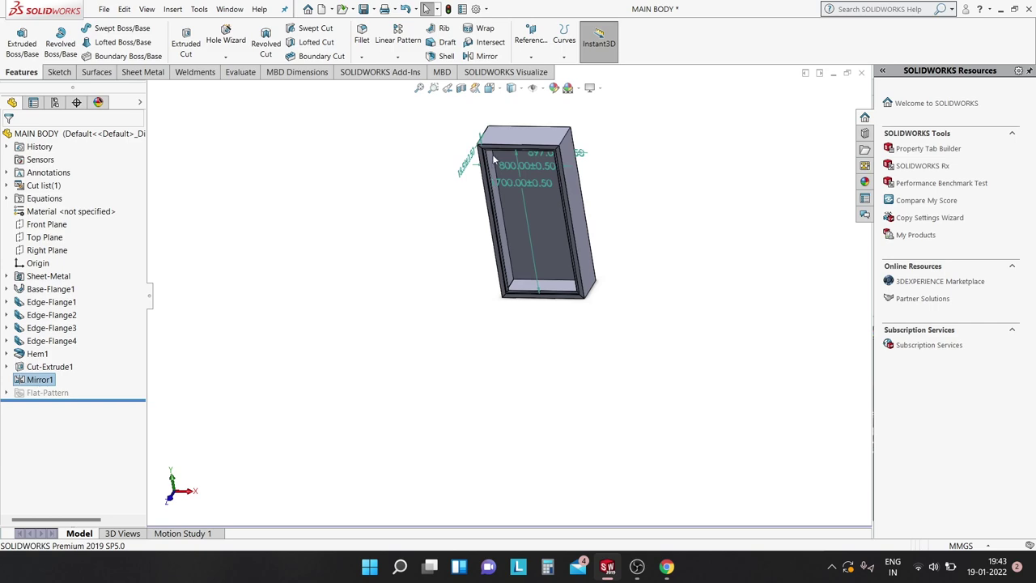
- Inspect the mirrored hole from the top and save the MAIN BODY part
{"action": "scroll", "coordinate": [493, 160], "scroll_direction": "down", "scroll_amount": 1}
{"action": "scroll", "coordinate": [490, 162], "scroll_direction": "down", "scroll_amount": 2}
{"action": "scroll", "coordinate": [486, 170], "scroll_direction": "down", "scroll_amount": 2}
{"action": "scroll", "coordinate": [483, 177], "scroll_direction": "down", "scroll_amount": 2}
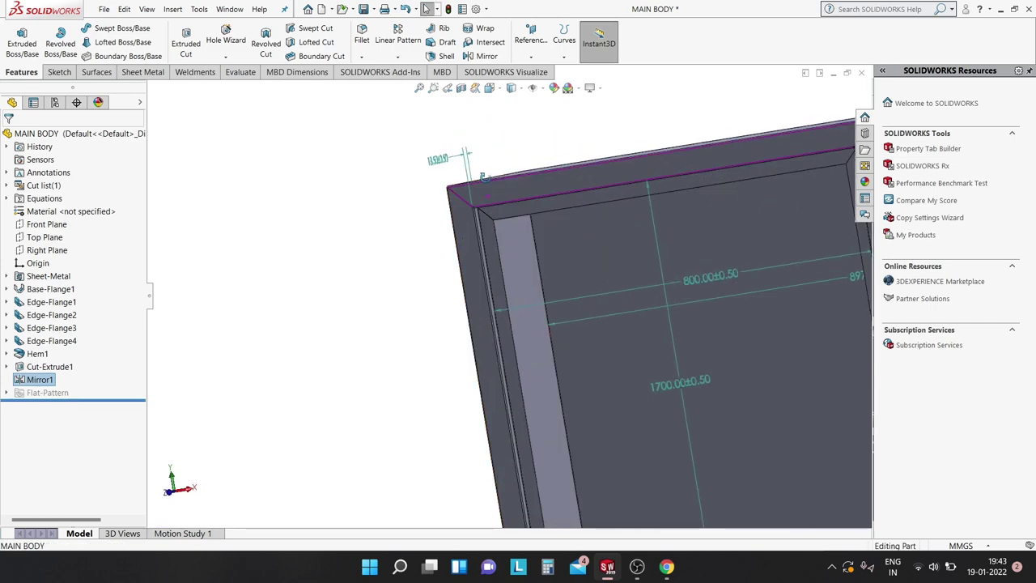
{"action": "middle_click_drag", "start_coordinate": [483, 176], "coordinate": [268, 148]}
{"action": "scroll", "coordinate": [269, 148], "scroll_direction": "up", "scroll_amount": 3}
{"action": "scroll", "coordinate": [269, 148], "scroll_direction": "up", "scroll_amount": 2}
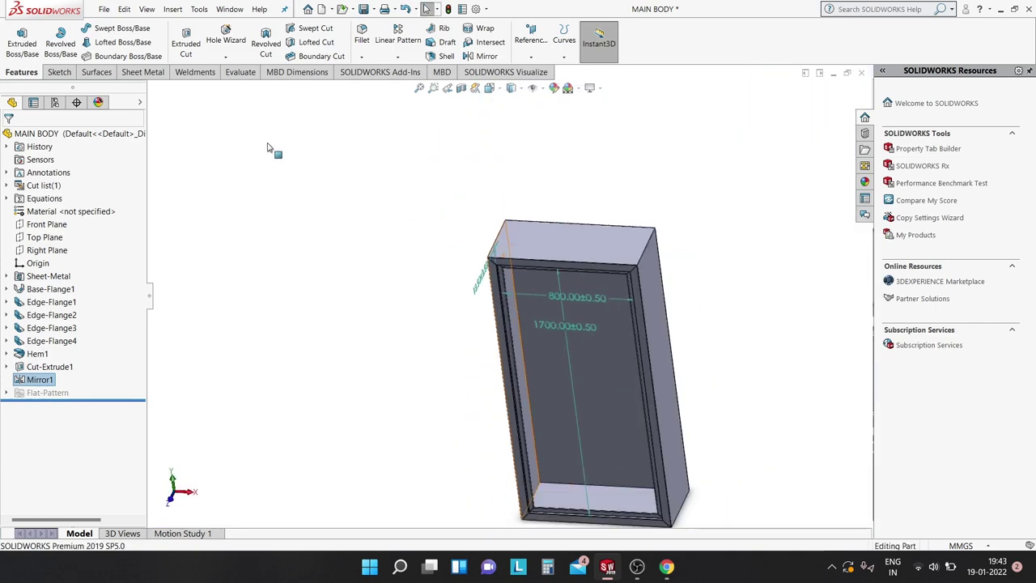
{"action": "left_click", "coordinate": [104, 9]}
{"action": "left_click", "coordinate": [126, 136]}
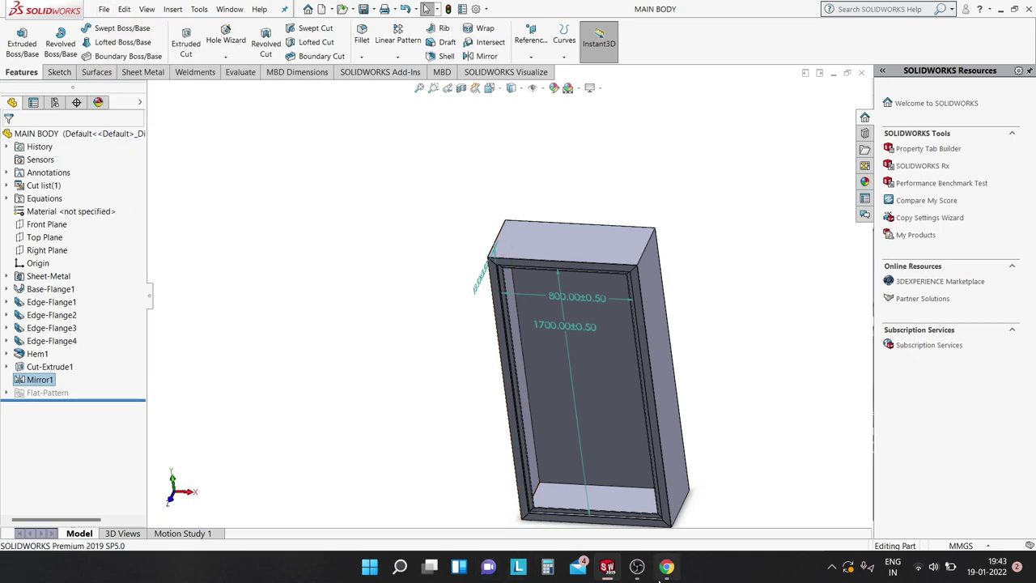
- Switch to the Assem1 assembly and drag the gate panel beside the cabinet
{"action": "mouse_move", "coordinate": [666, 567]}
{"action": "left_click", "coordinate": [631, 497]}
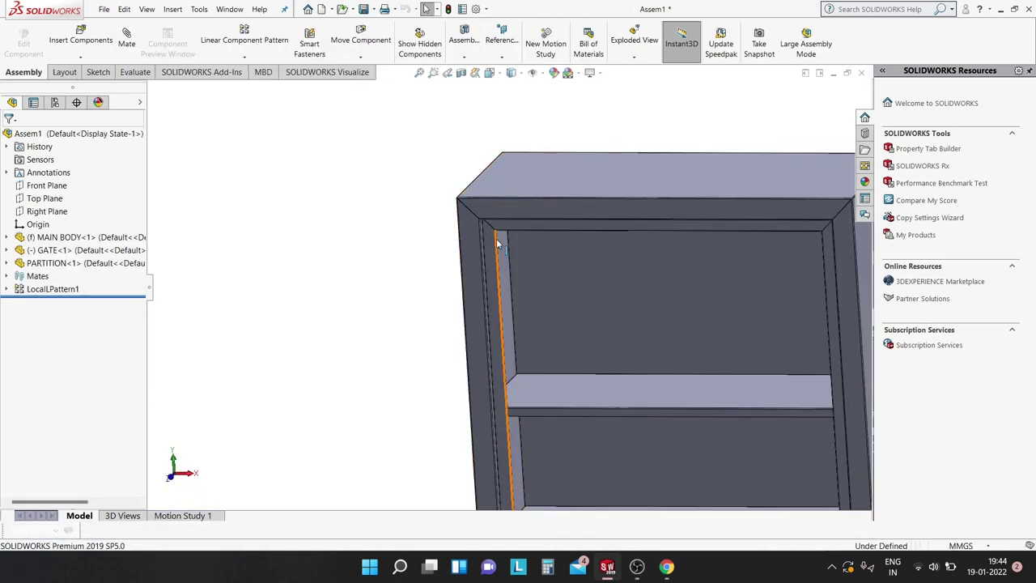
{"action": "scroll", "coordinate": [497, 243], "scroll_direction": "up", "scroll_amount": 3}
{"action": "scroll", "coordinate": [497, 243], "scroll_direction": "up", "scroll_amount": 3}
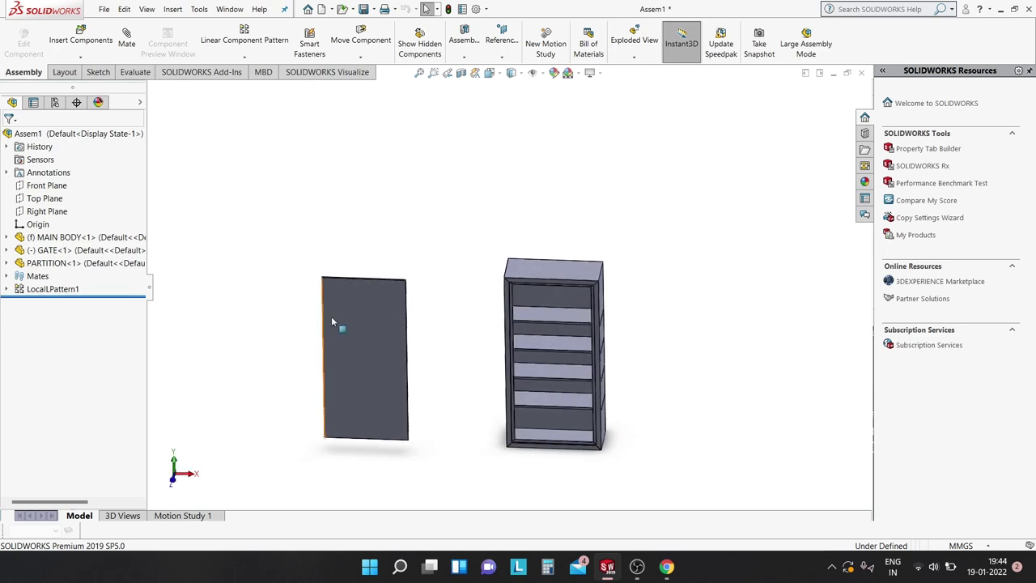
{"action": "left_click_drag", "start_coordinate": [331, 316], "coordinate": [475, 388]}
{"action": "scroll", "coordinate": [461, 291], "scroll_direction": "down", "scroll_amount": 3}
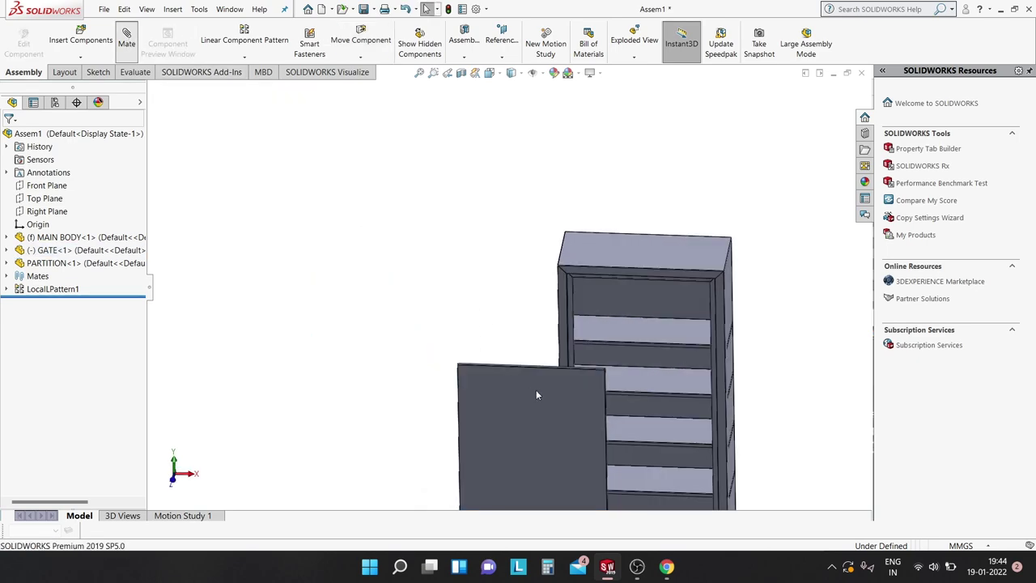
{"action": "scroll", "coordinate": [506, 382], "scroll_direction": "down", "scroll_amount": 4}
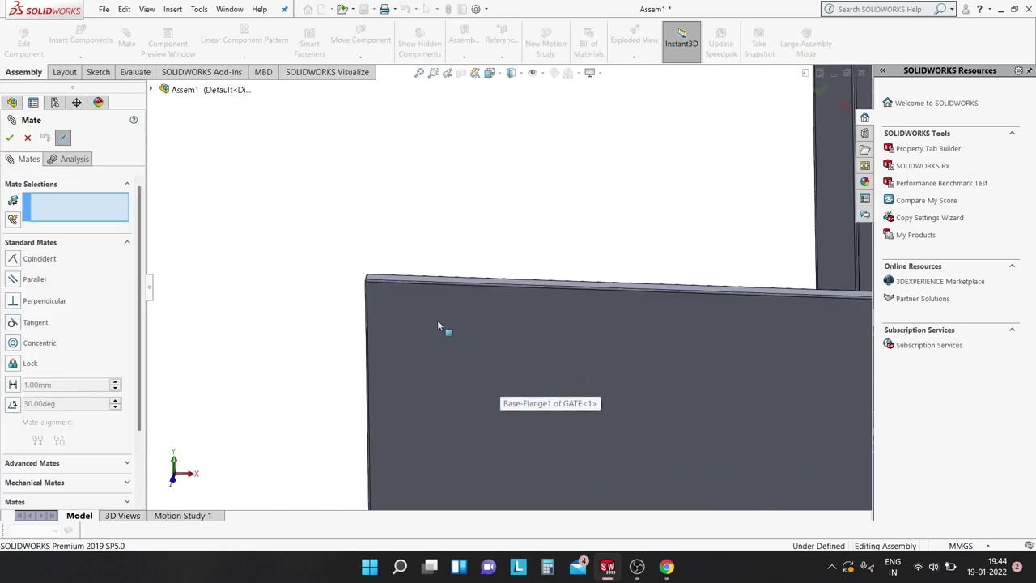
{"action": "scroll", "coordinate": [434, 314], "scroll_direction": "up", "scroll_amount": 3}
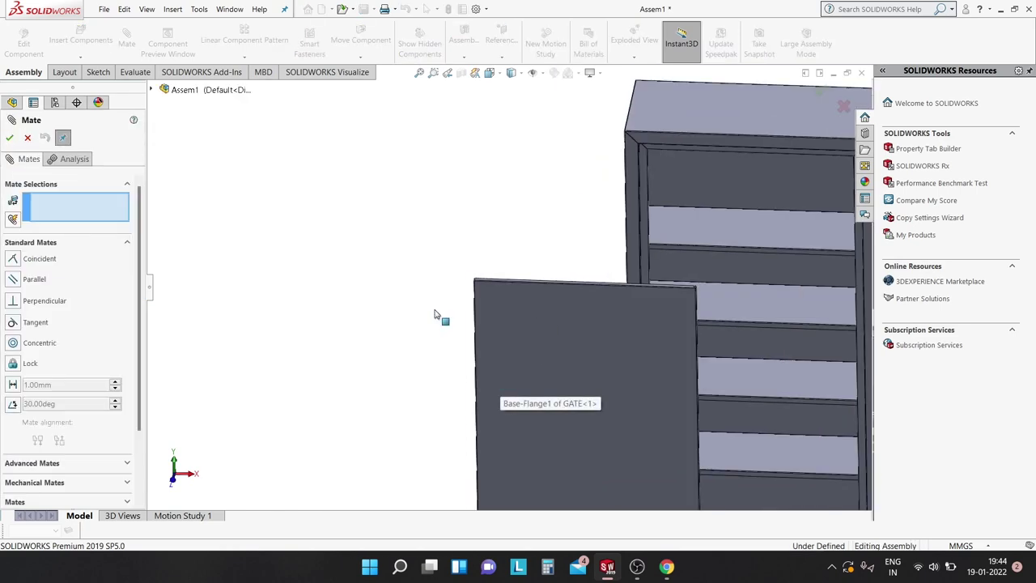
{"action": "scroll", "coordinate": [653, 312], "scroll_direction": "down", "scroll_amount": 3}
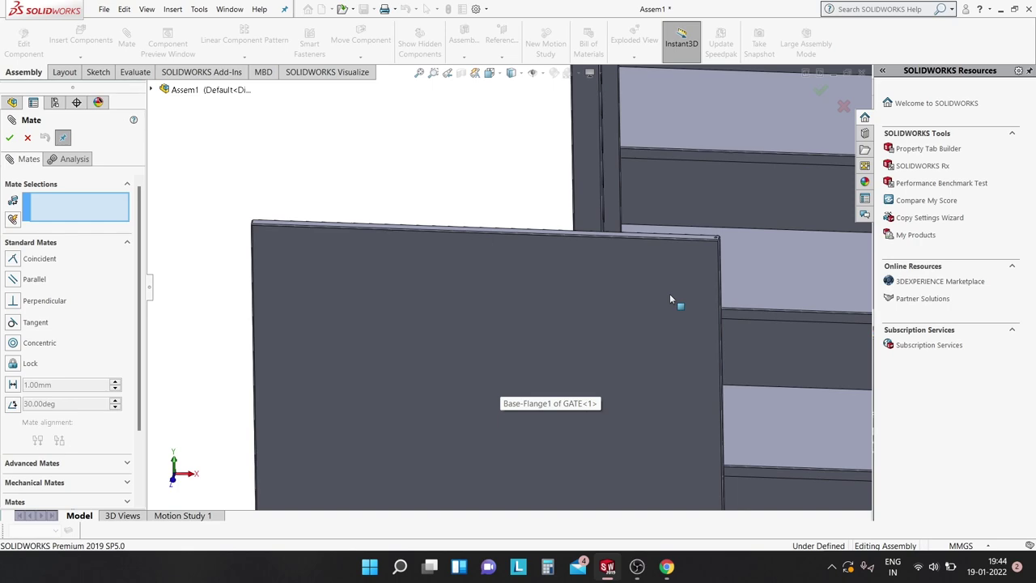
{"action": "scroll", "coordinate": [670, 299], "scroll_direction": "up", "scroll_amount": 1}
{"action": "scroll", "coordinate": [670, 299], "scroll_direction": "up", "scroll_amount": 2}
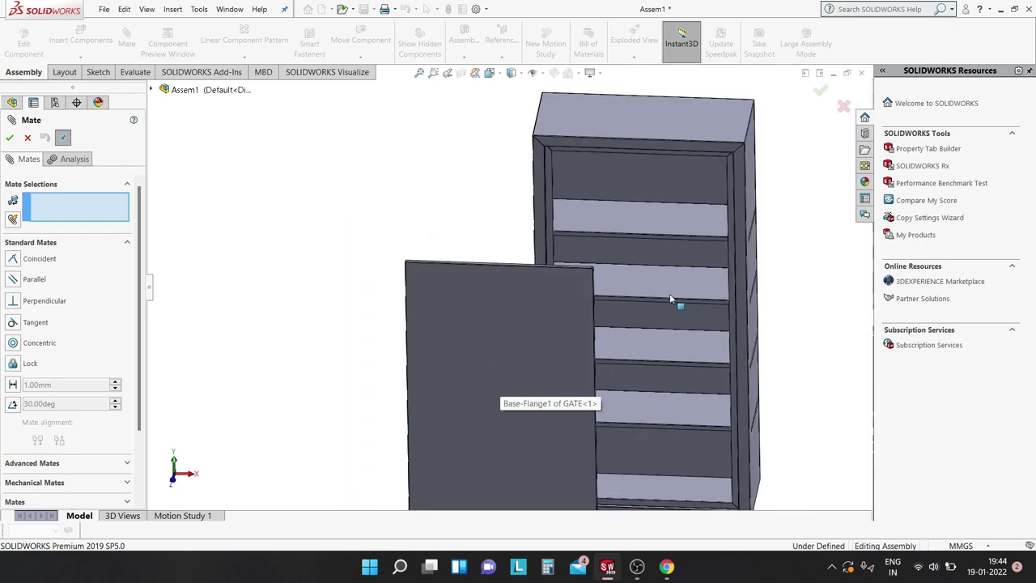
{"action": "scroll", "coordinate": [670, 298], "scroll_direction": "up", "scroll_amount": 2}
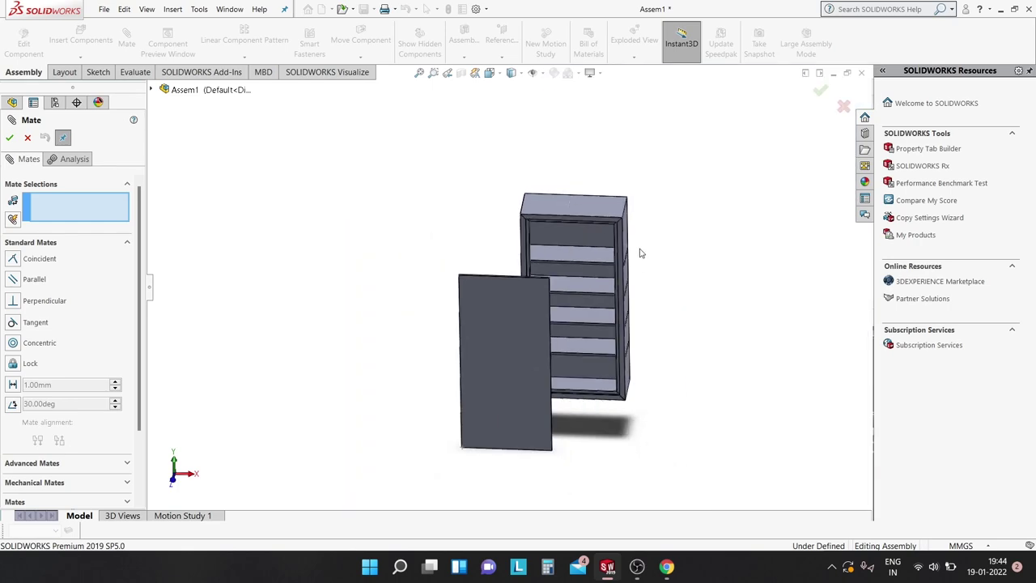
{"action": "scroll", "coordinate": [639, 250], "scroll_direction": "down", "scroll_amount": 2}
- Orbit to view the cabinet top and cancel the Mate command without adding one
{"action": "mouse_move", "coordinate": [638, 250]}
{"action": "middle_mouse_down"}
{"action": "mouse_move", "coordinate": [489, 118]}
{"action": "mouse_move", "coordinate": [465, 27]}
{"action": "mouse_move", "coordinate": [501, 172]}
{"action": "middle_mouse_up"}
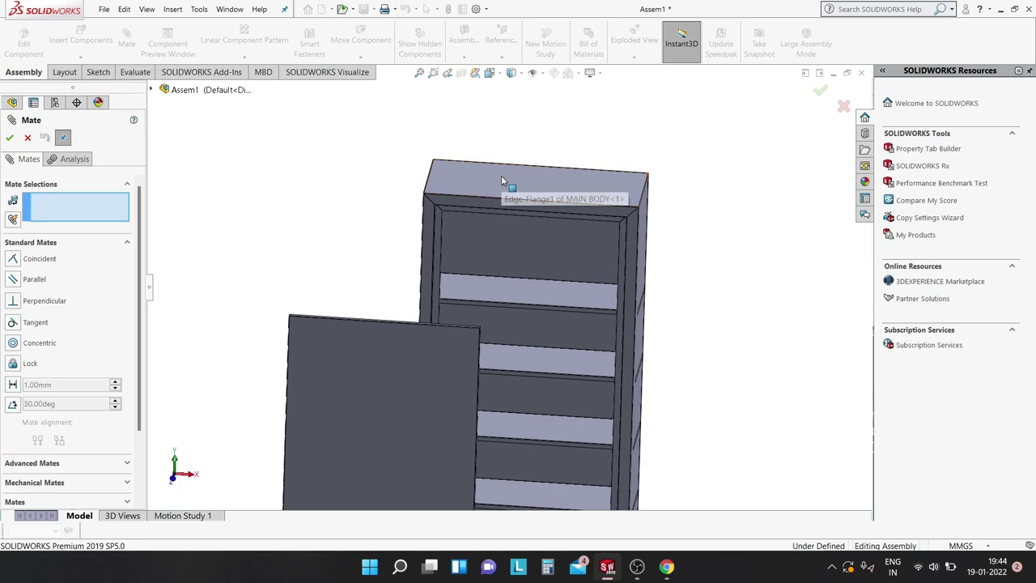
{"action": "scroll", "coordinate": [488, 213], "scroll_direction": "up", "scroll_amount": 4}
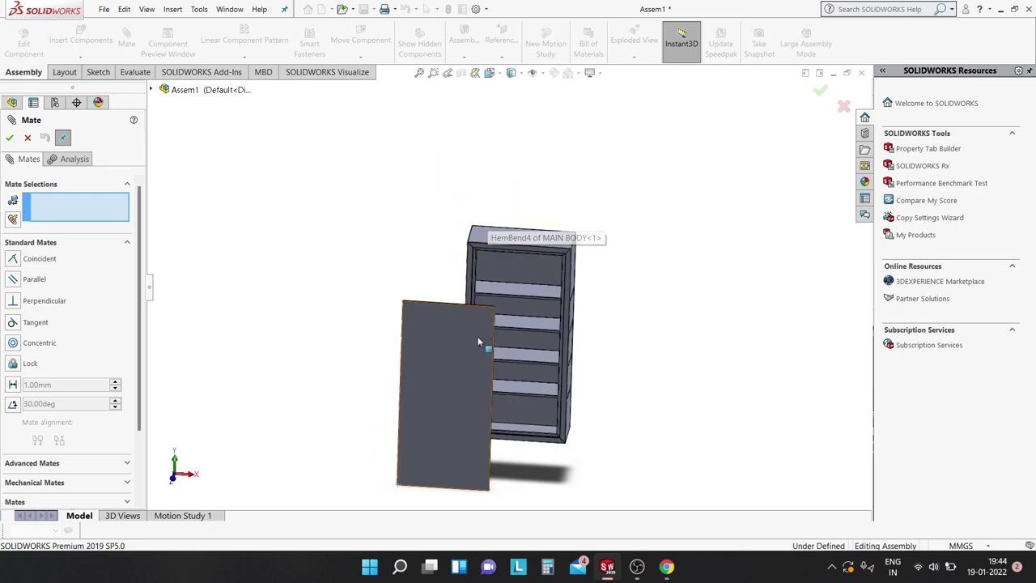
{"action": "key", "text": "Escape"}
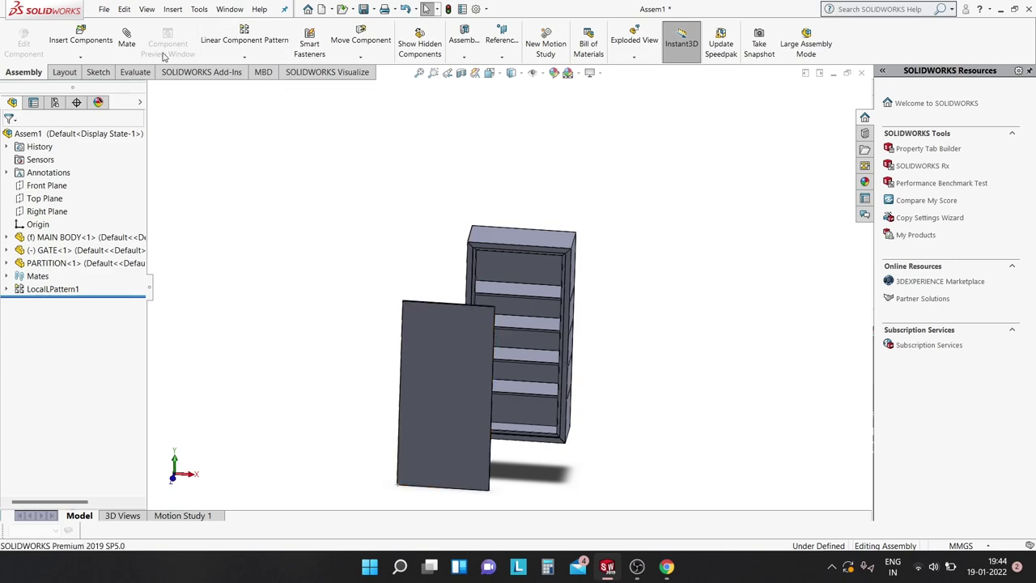
{"action": "left_click", "coordinate": [361, 56]}
- Rotate the GATE panel upright against the cabinet front with Rotate Component
{"action": "left_click", "coordinate": [370, 85]}
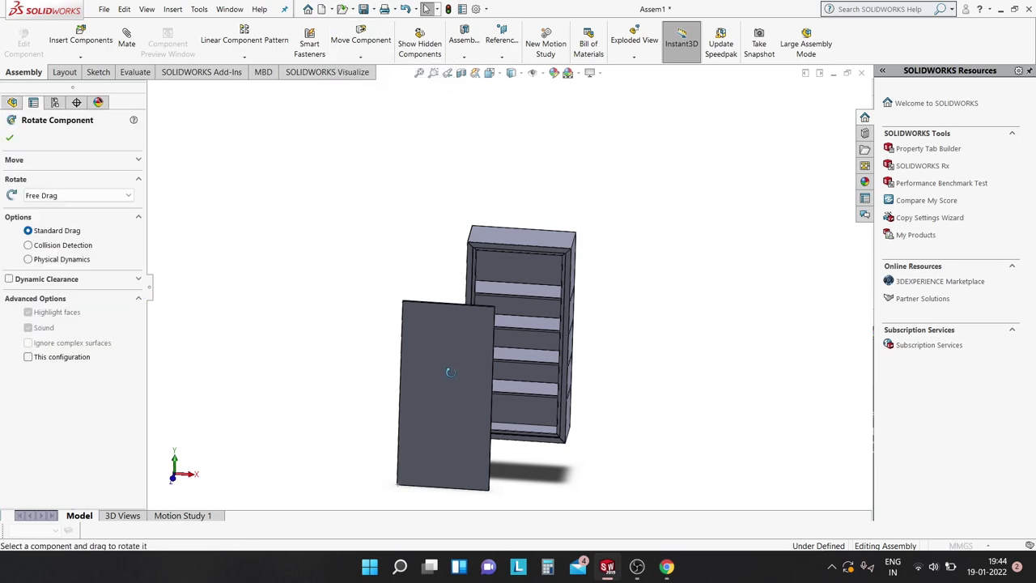
{"action": "mouse_move", "coordinate": [450, 372]}
{"action": "left_mouse_down"}
{"action": "mouse_move", "coordinate": [403, 231]}
{"action": "mouse_move", "coordinate": [381, 352]}
{"action": "mouse_move", "coordinate": [405, 289]}
{"action": "mouse_move", "coordinate": [481, 374]}
{"action": "mouse_move", "coordinate": [440, 387]}
{"action": "mouse_move", "coordinate": [422, 370]}
{"action": "left_mouse_up"}
{"action": "left_click", "coordinate": [9, 141]}
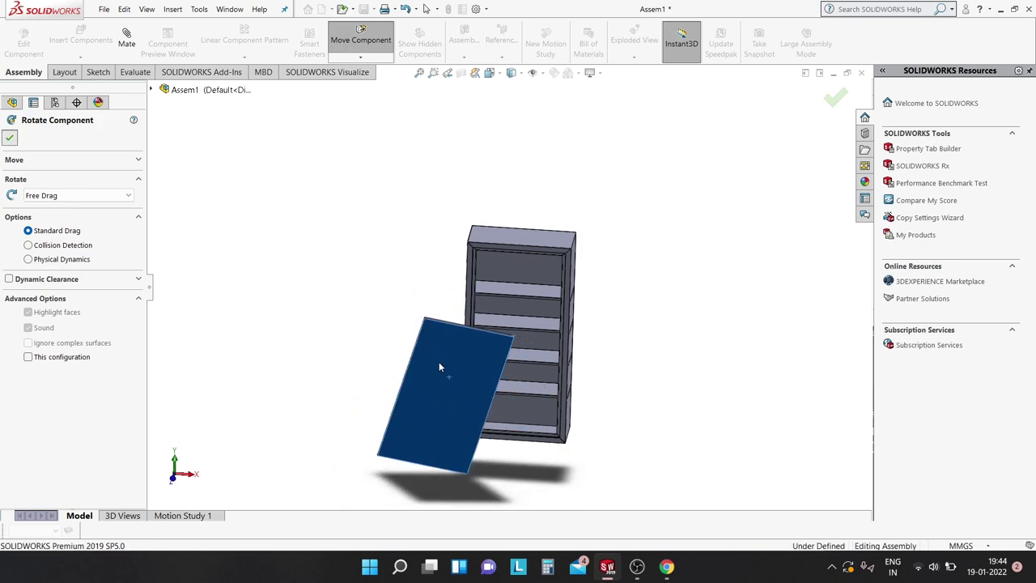
{"action": "scroll", "coordinate": [432, 324], "scroll_direction": "down", "scroll_amount": 3}
{"action": "scroll", "coordinate": [433, 325], "scroll_direction": "down", "scroll_amount": 3}
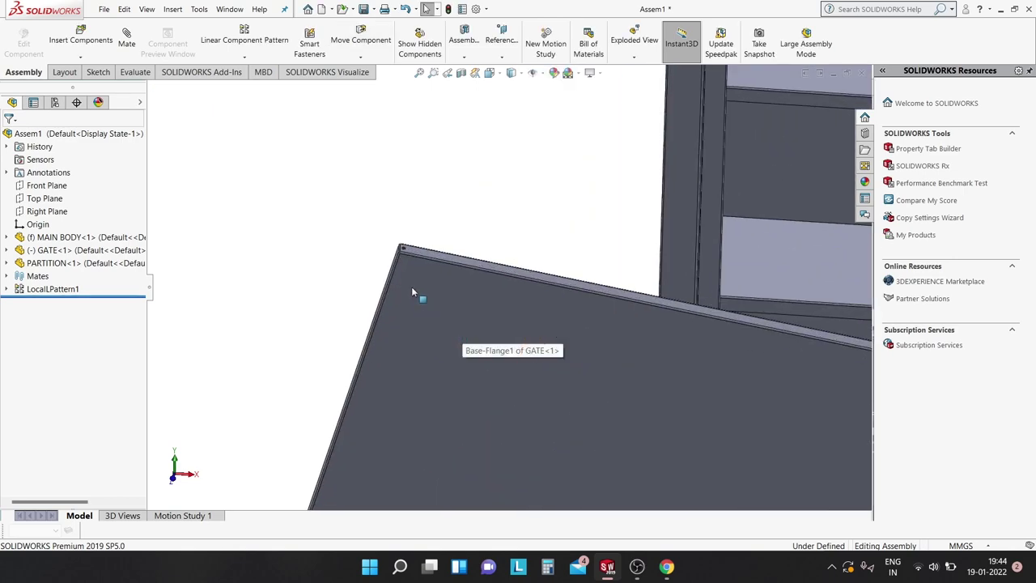
{"action": "scroll", "coordinate": [417, 293], "scroll_direction": "up", "scroll_amount": 2}
{"action": "scroll", "coordinate": [470, 275], "scroll_direction": "up", "scroll_amount": 2}
- Start a Concentric mate, pick a cabinet body face, then clear the selection
{"action": "left_click", "coordinate": [127, 37]}
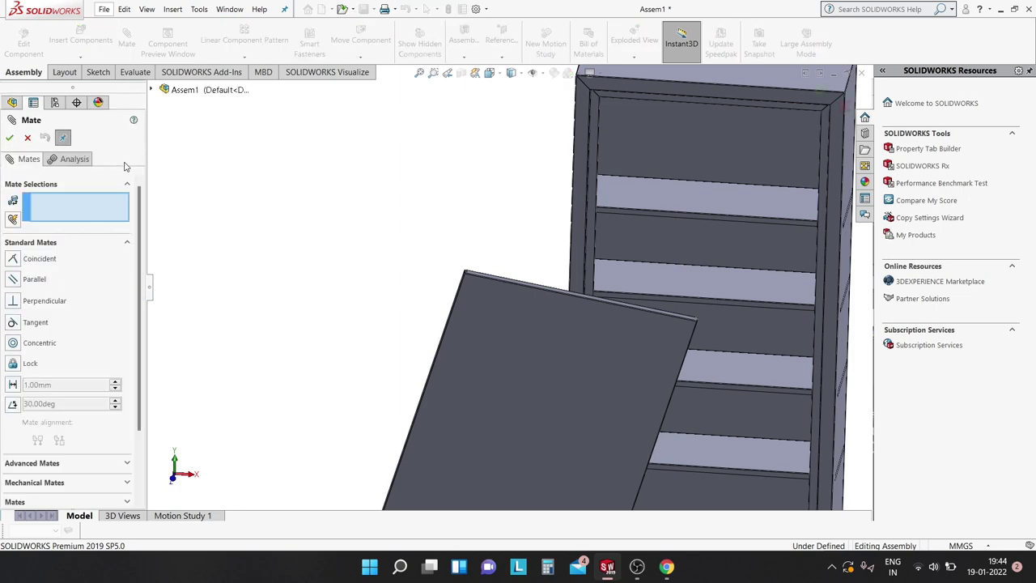
{"action": "left_click", "coordinate": [13, 345]}
{"action": "scroll", "coordinate": [591, 97], "scroll_direction": "down", "scroll_amount": 3}
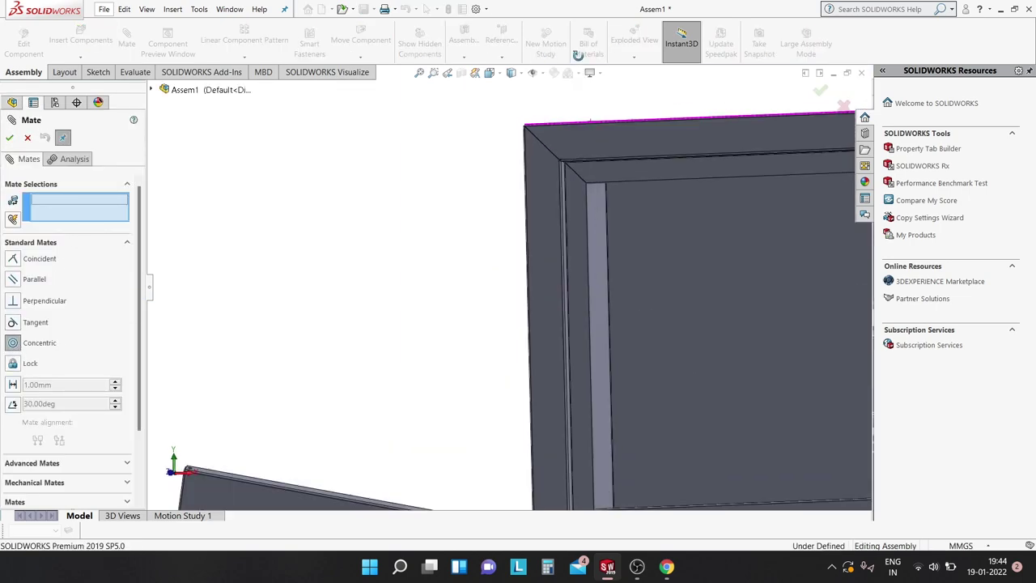
{"action": "middle_click_drag", "start_coordinate": [596, 103], "coordinate": [556, 188]}
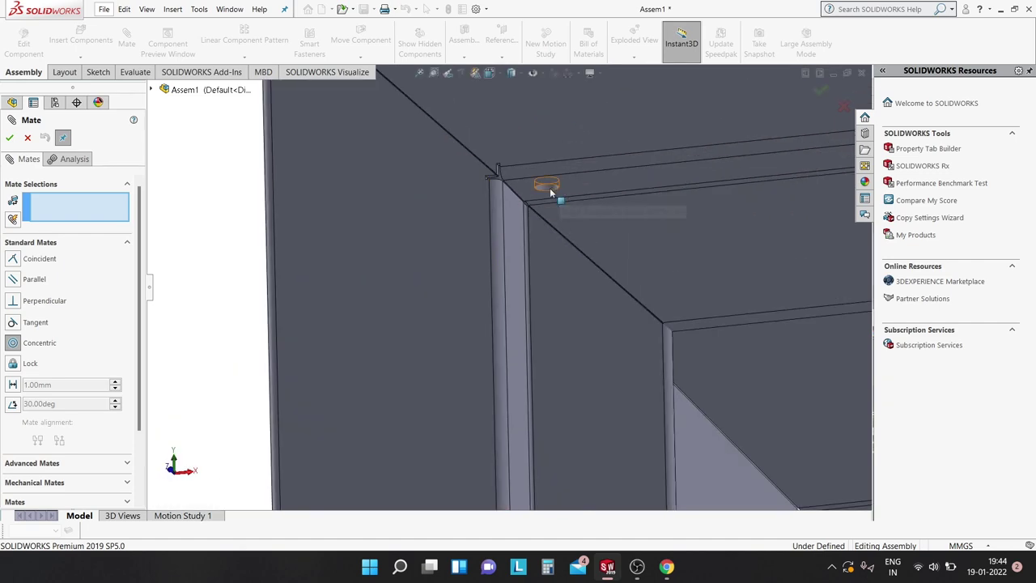
{"action": "left_click", "coordinate": [550, 188]}
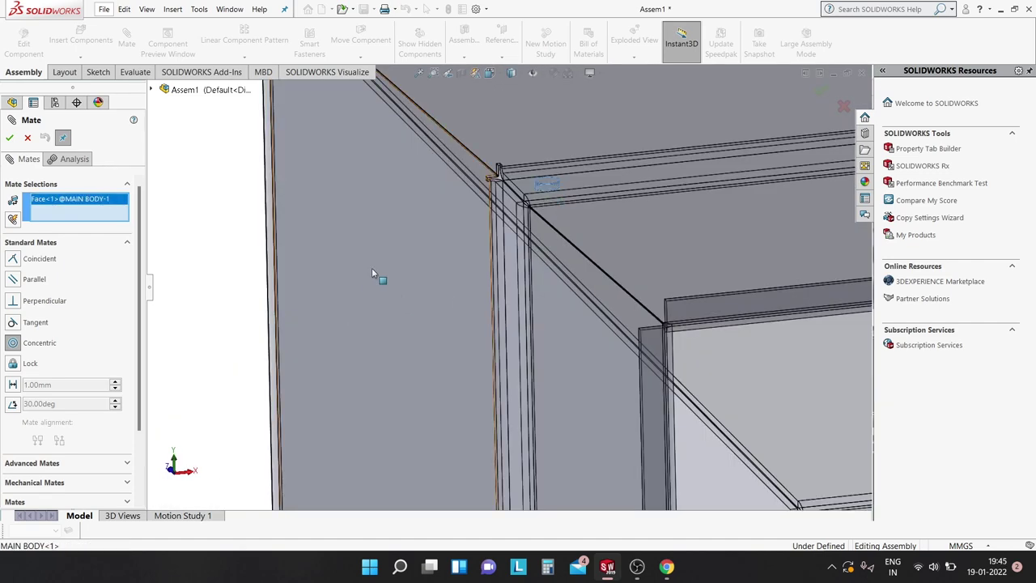
{"action": "middle_click_drag", "start_coordinate": [371, 268], "coordinate": [460, 256]}
{"action": "scroll", "coordinate": [460, 256], "scroll_direction": "down", "scroll_amount": 2}
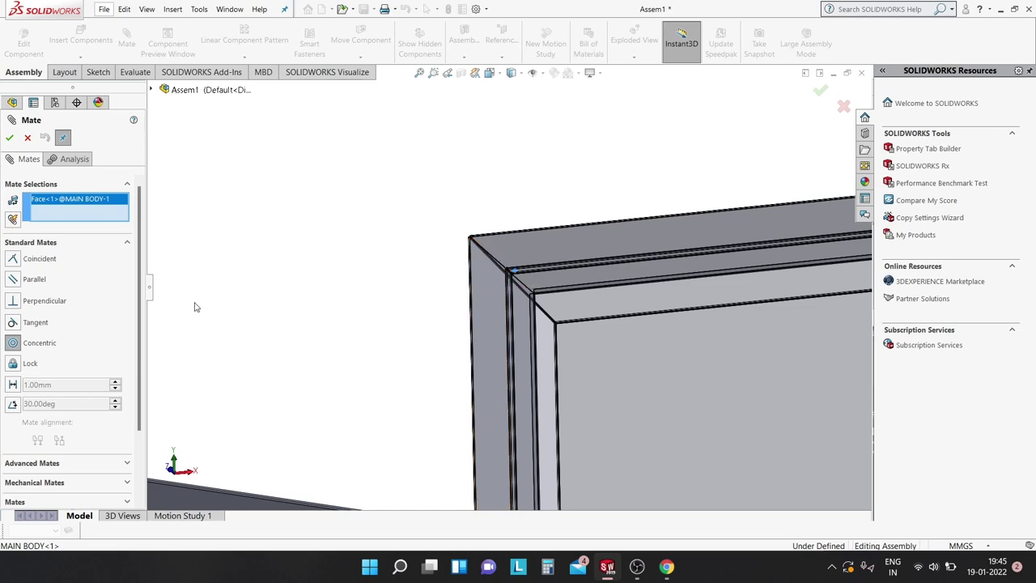
{"action": "right_click", "coordinate": [101, 208]}
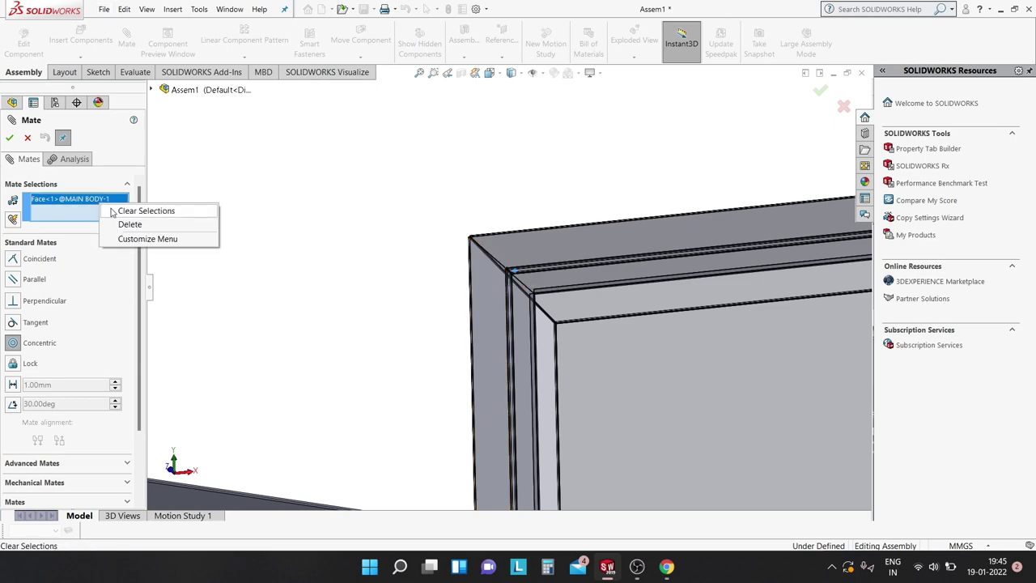
{"action": "left_click", "coordinate": [138, 211]}
- Mate the gate's hinge hole concentric with the cabinet body's 5 mm hole
{"action": "scroll", "coordinate": [535, 288], "scroll_direction": "down", "scroll_amount": 2}
{"action": "scroll", "coordinate": [506, 284], "scroll_direction": "down", "scroll_amount": 3}
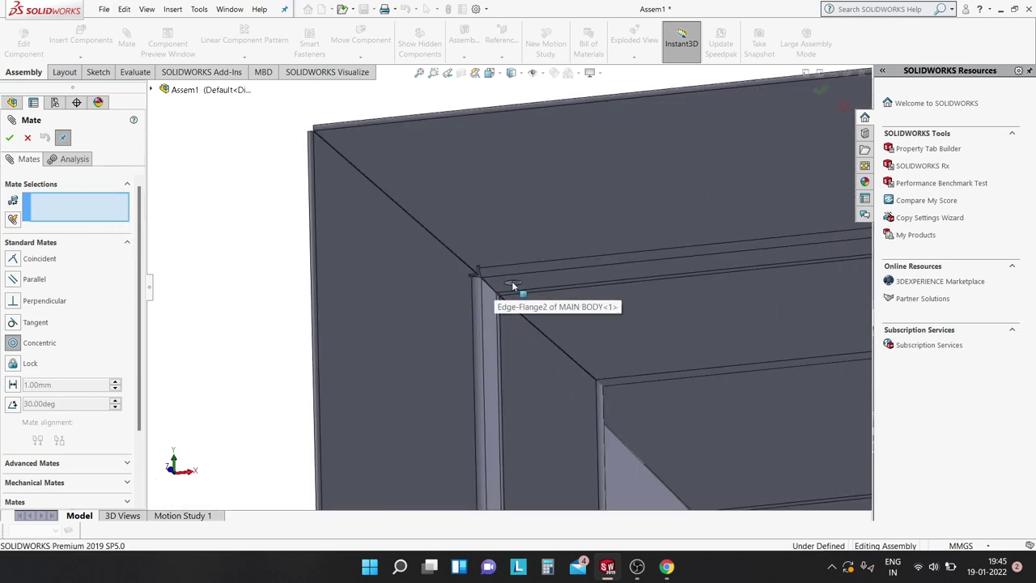
{"action": "left_click", "coordinate": [516, 282]}
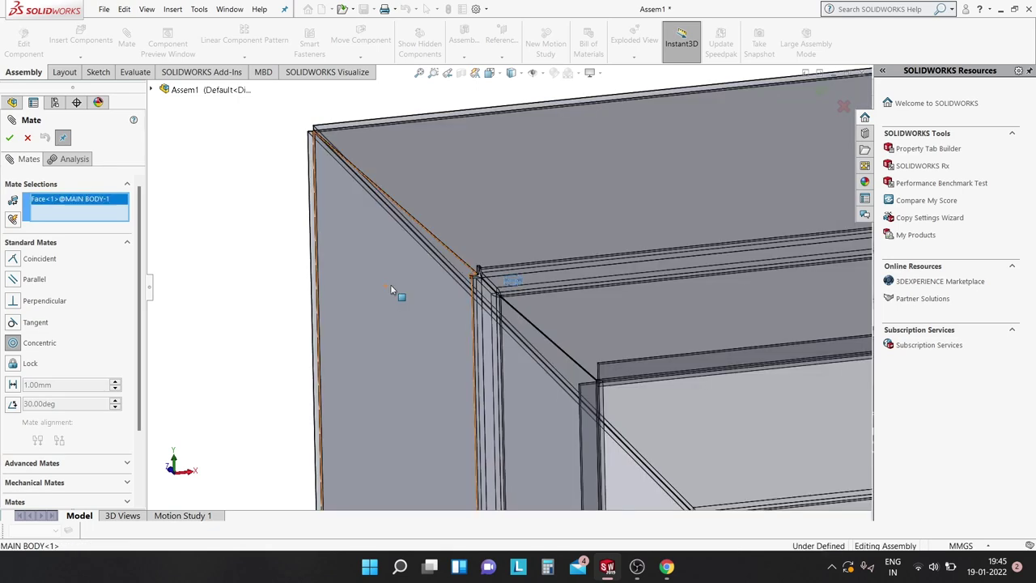
{"action": "scroll", "coordinate": [285, 257], "scroll_direction": "up", "scroll_amount": 2}
{"action": "scroll", "coordinate": [347, 315], "scroll_direction": "up", "scroll_amount": 1}
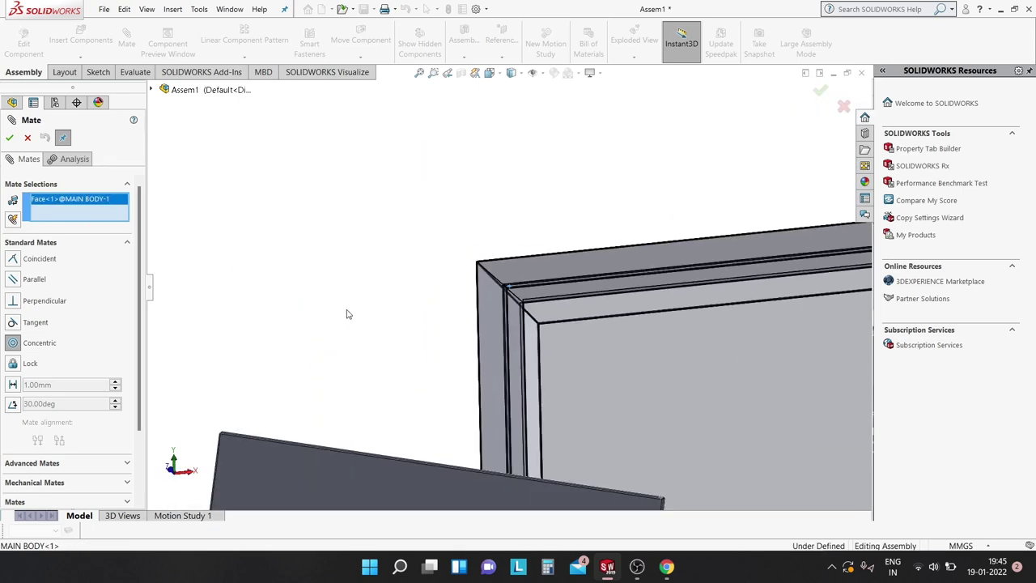
{"action": "scroll", "coordinate": [347, 316], "scroll_direction": "up", "scroll_amount": 1}
{"action": "scroll", "coordinate": [327, 405], "scroll_direction": "up", "scroll_amount": 1}
{"action": "scroll", "coordinate": [326, 431], "scroll_direction": "down", "scroll_amount": 1}
{"action": "scroll", "coordinate": [405, 381], "scroll_direction": "down", "scroll_amount": 2}
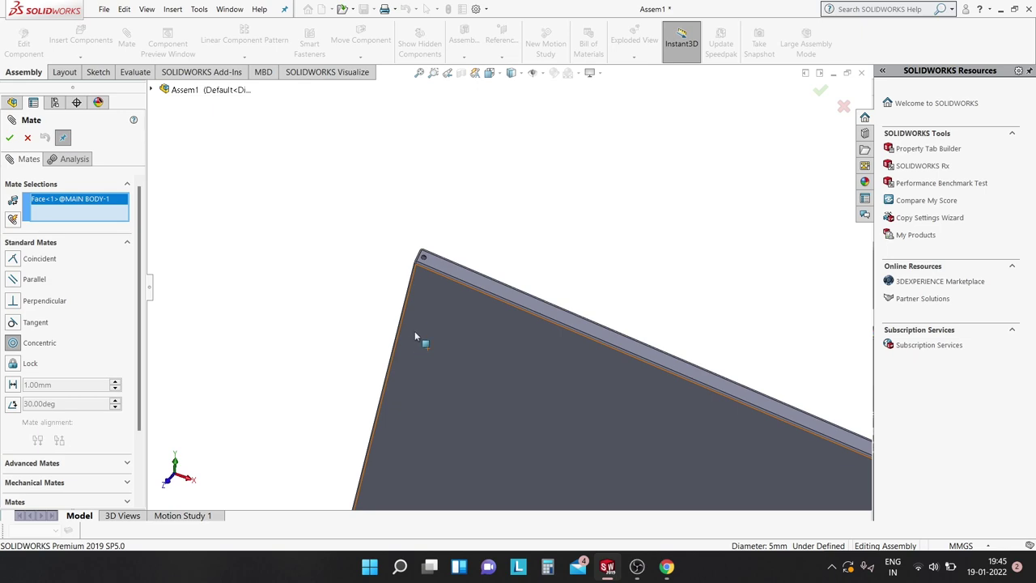
{"action": "scroll", "coordinate": [421, 340], "scroll_direction": "down", "scroll_amount": 1}
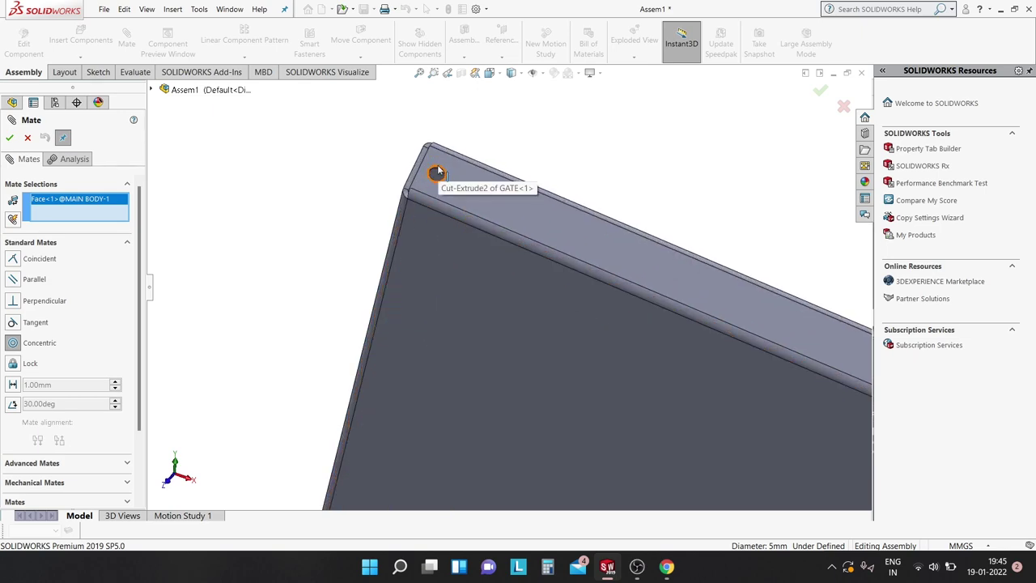
{"action": "scroll", "coordinate": [435, 173], "scroll_direction": "down", "scroll_amount": 1}
{"action": "left_click", "coordinate": [467, 215]}
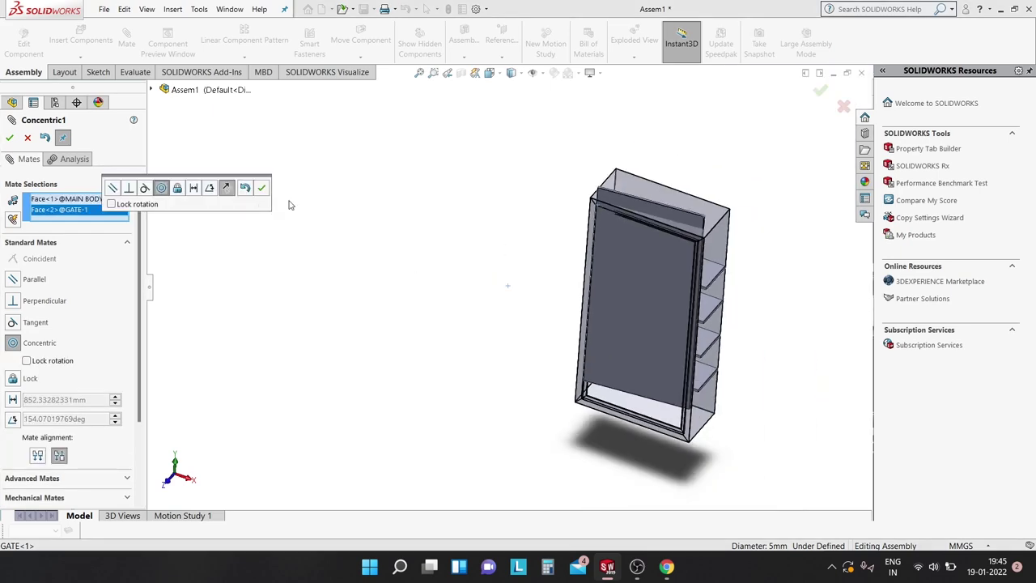
{"action": "left_click", "coordinate": [258, 187]}
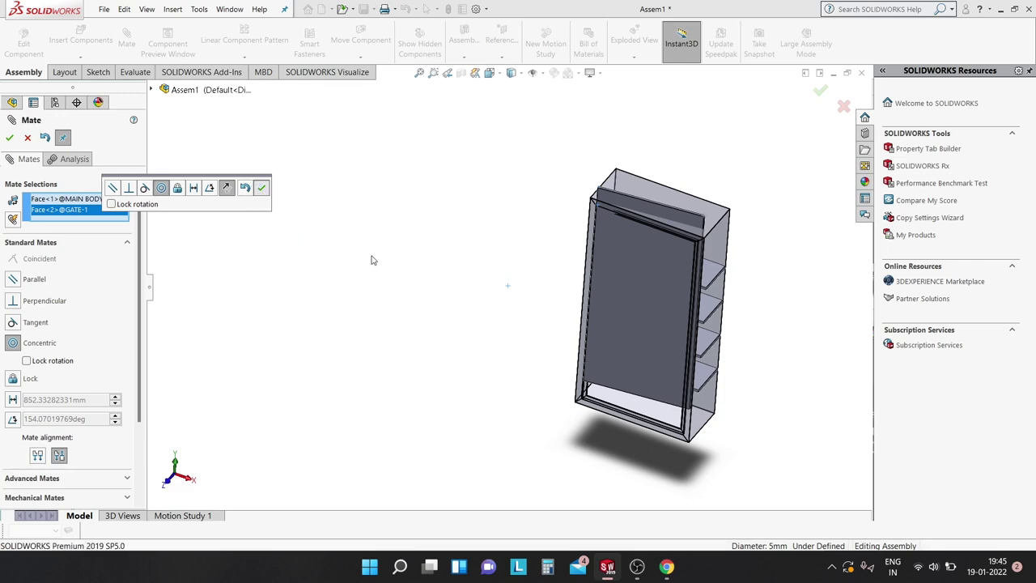
- Swing the door open on its hinge to test the mate, then exit mating
{"action": "scroll", "coordinate": [604, 219], "scroll_direction": "down", "scroll_amount": 3}
{"action": "scroll", "coordinate": [652, 236], "scroll_direction": "down", "scroll_amount": 3}
{"action": "mouse_move", "coordinate": [652, 236]}
{"action": "middle_mouse_down"}
{"action": "mouse_move", "coordinate": [650, 303]}
{"action": "mouse_move", "coordinate": [737, 348]}
{"action": "middle_mouse_up"}
{"action": "mouse_move", "coordinate": [642, 369]}
{"action": "left_mouse_down"}
{"action": "mouse_move", "coordinate": [398, 374]}
{"action": "mouse_move", "coordinate": [569, 442]}
{"action": "left_mouse_up"}
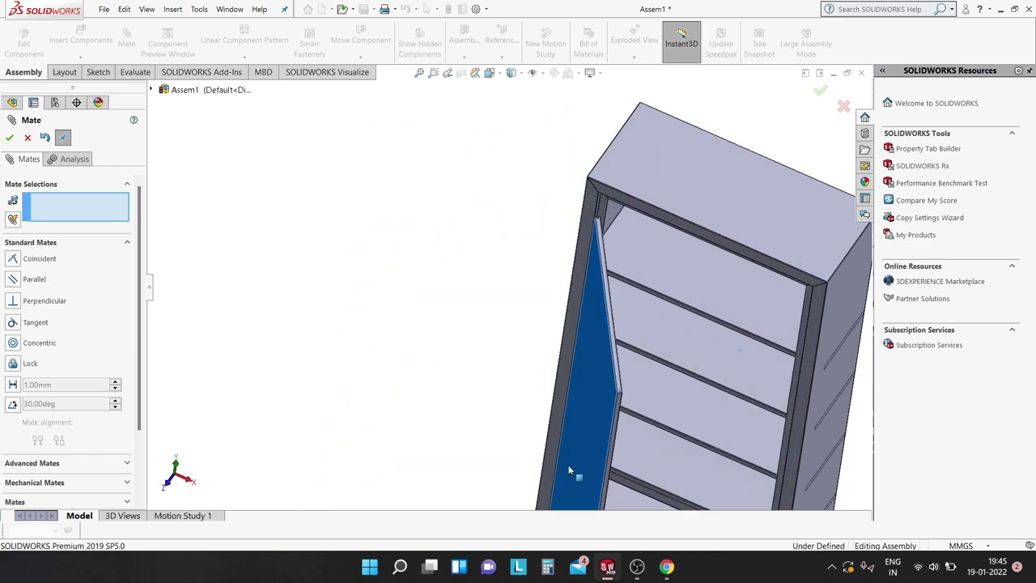
{"action": "left_click_drag", "start_coordinate": [560, 487], "coordinate": [569, 468]}
{"action": "key", "text": "Escape"}
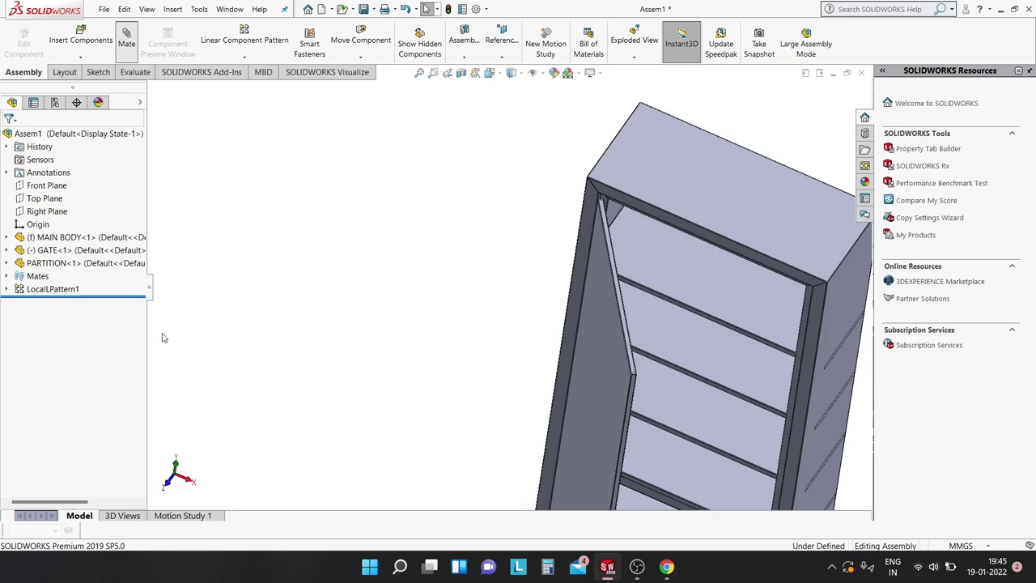
- Start a Width mate using MAIN BODY's two inner faces as the width references
{"action": "left_click", "coordinate": [27, 465]}
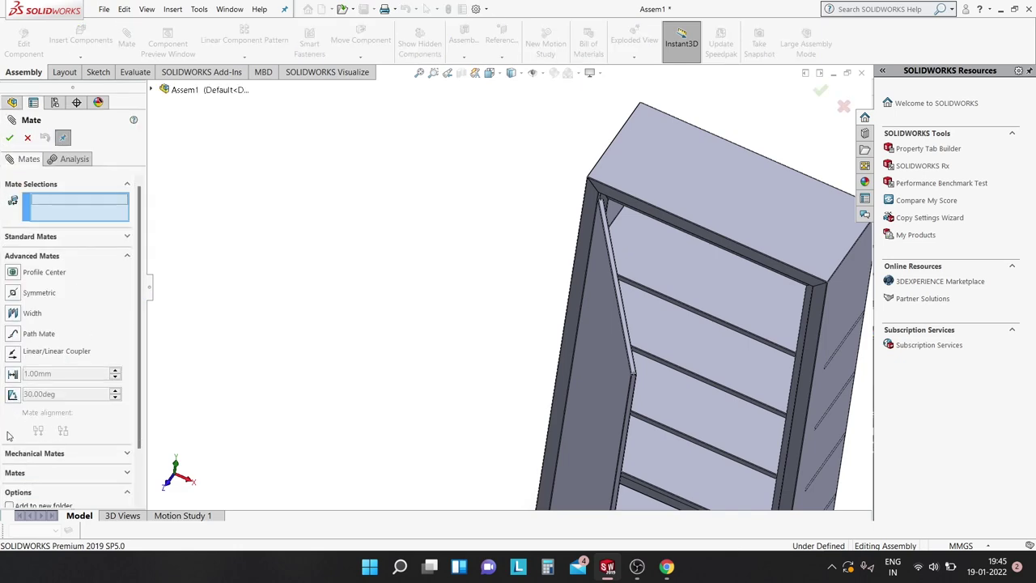
{"action": "left_click", "coordinate": [14, 314]}
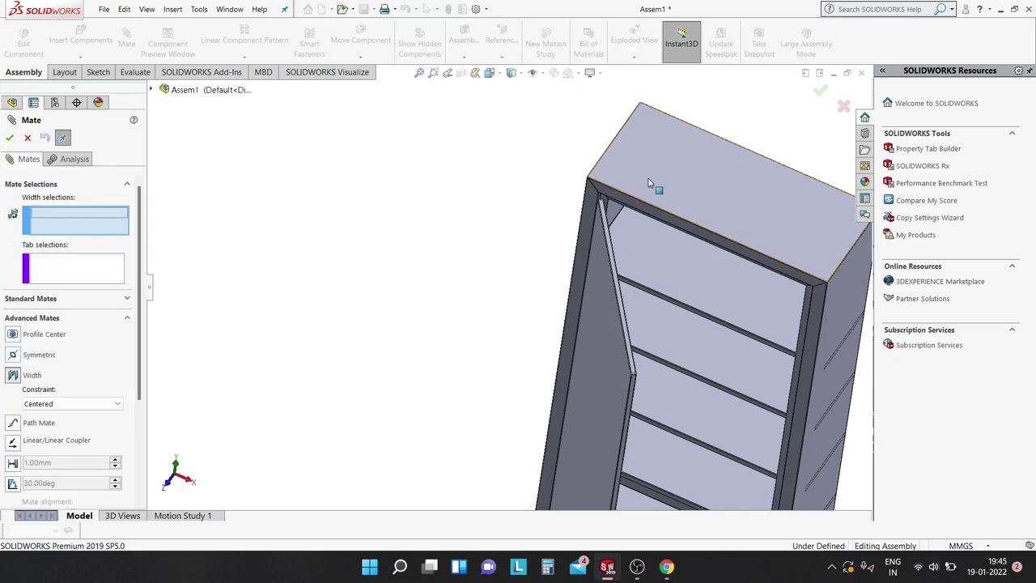
{"action": "mouse_move", "coordinate": [629, 194]}
{"action": "middle_mouse_down"}
{"action": "mouse_move", "coordinate": [629, 111]}
{"action": "mouse_move", "coordinate": [587, 235]}
{"action": "mouse_move", "coordinate": [548, 257]}
{"action": "middle_mouse_up"}
{"action": "scroll", "coordinate": [556, 239], "scroll_direction": "down", "scroll_amount": 3}
{"action": "scroll", "coordinate": [558, 239], "scroll_direction": "down", "scroll_amount": 2}
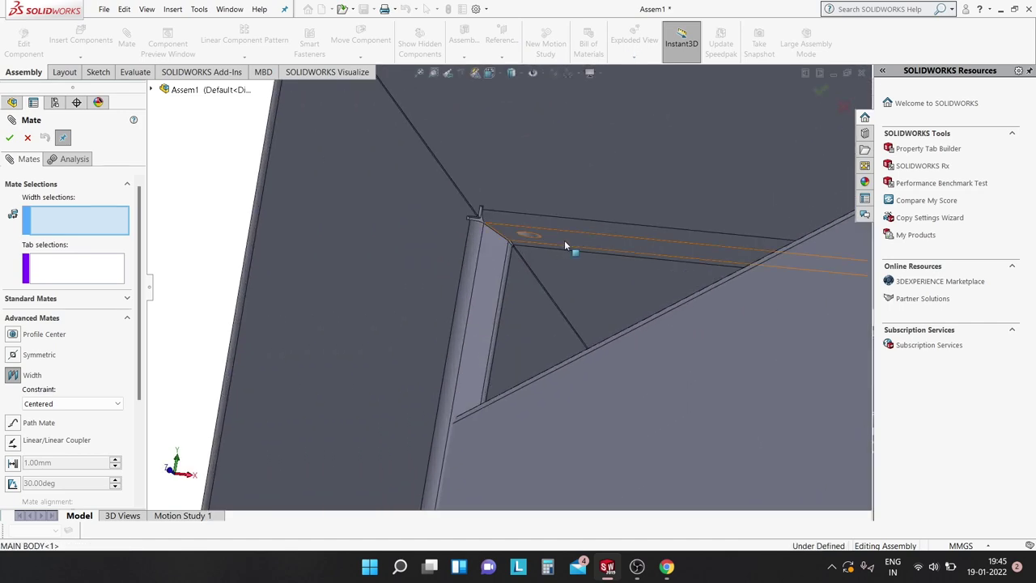
{"action": "left_click", "coordinate": [564, 239]}
{"action": "scroll", "coordinate": [567, 227], "scroll_direction": "up", "scroll_amount": 3}
{"action": "scroll", "coordinate": [613, 261], "scroll_direction": "up", "scroll_amount": 2}
{"action": "scroll", "coordinate": [629, 229], "scroll_direction": "up", "scroll_amount": 3}
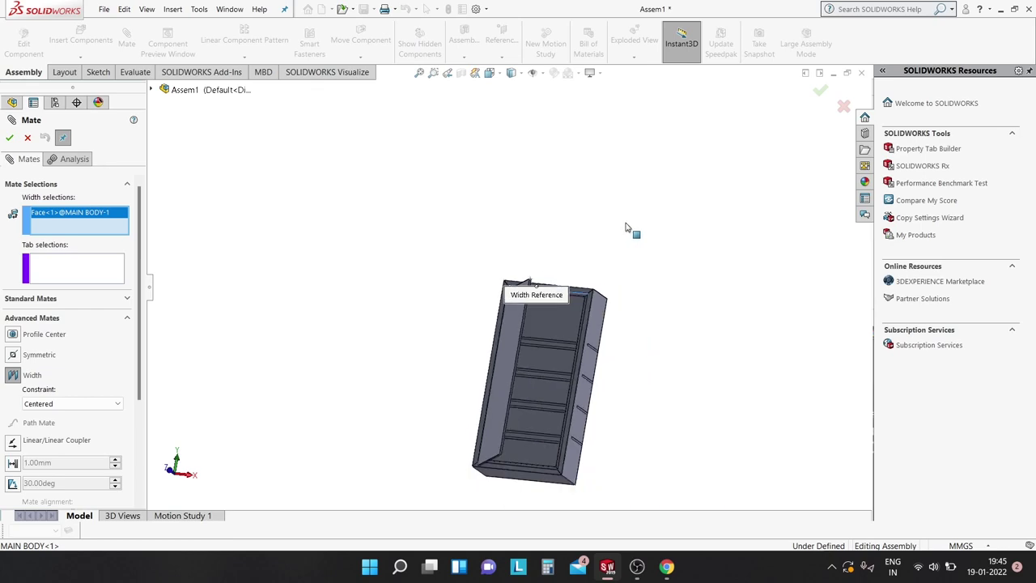
{"action": "scroll", "coordinate": [577, 340], "scroll_direction": "up", "scroll_amount": 2}
{"action": "middle_click_drag", "start_coordinate": [577, 341], "coordinate": [567, 324]}
{"action": "scroll", "coordinate": [486, 242], "scroll_direction": "down", "scroll_amount": 2}
{"action": "scroll", "coordinate": [392, 174], "scroll_direction": "down", "scroll_amount": 3}
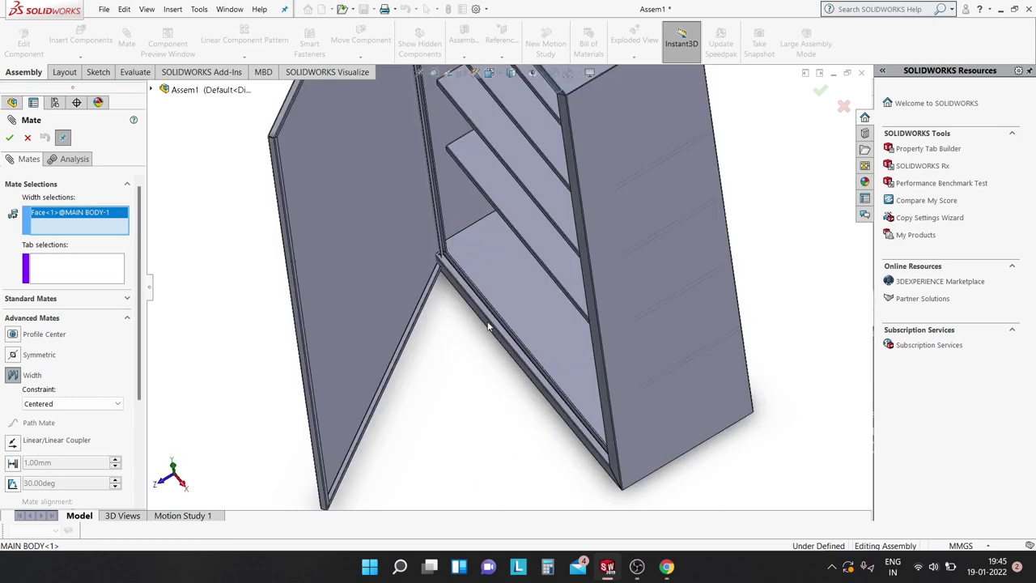
{"action": "scroll", "coordinate": [392, 174], "scroll_direction": "down", "scroll_amount": 3}
{"action": "scroll", "coordinate": [393, 162], "scroll_direction": "down", "scroll_amount": 2}
{"action": "left_click", "coordinate": [398, 158]}
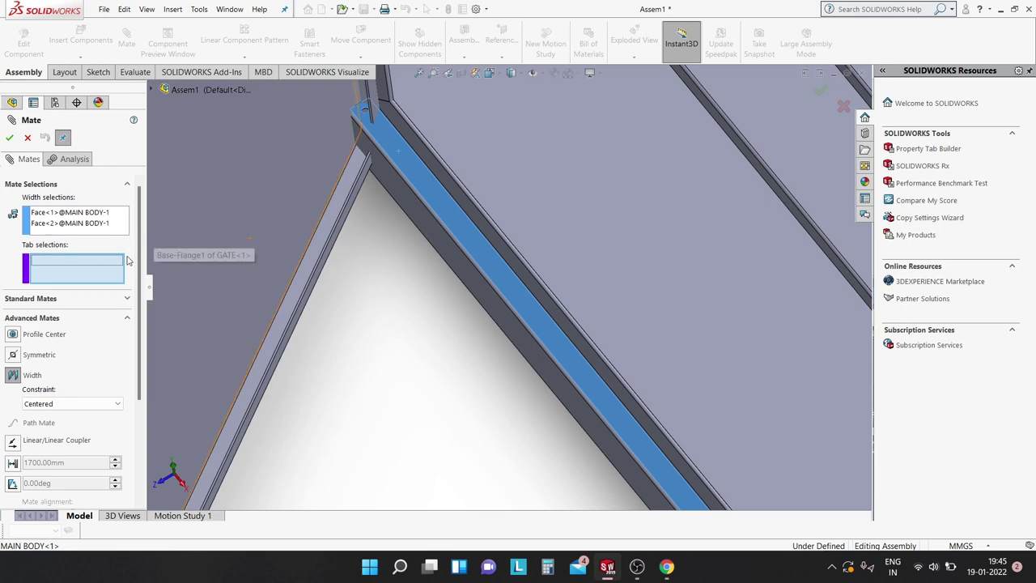
- Select the GATE's two edge faces as the tab references
{"action": "scroll", "coordinate": [284, 242], "scroll_direction": "up", "scroll_amount": 3}
{"action": "scroll", "coordinate": [336, 196], "scroll_direction": "up", "scroll_amount": 2}
{"action": "middle_click_drag", "start_coordinate": [336, 197], "coordinate": [420, 155]}
{"action": "scroll", "coordinate": [485, 138], "scroll_direction": "down", "scroll_amount": 3}
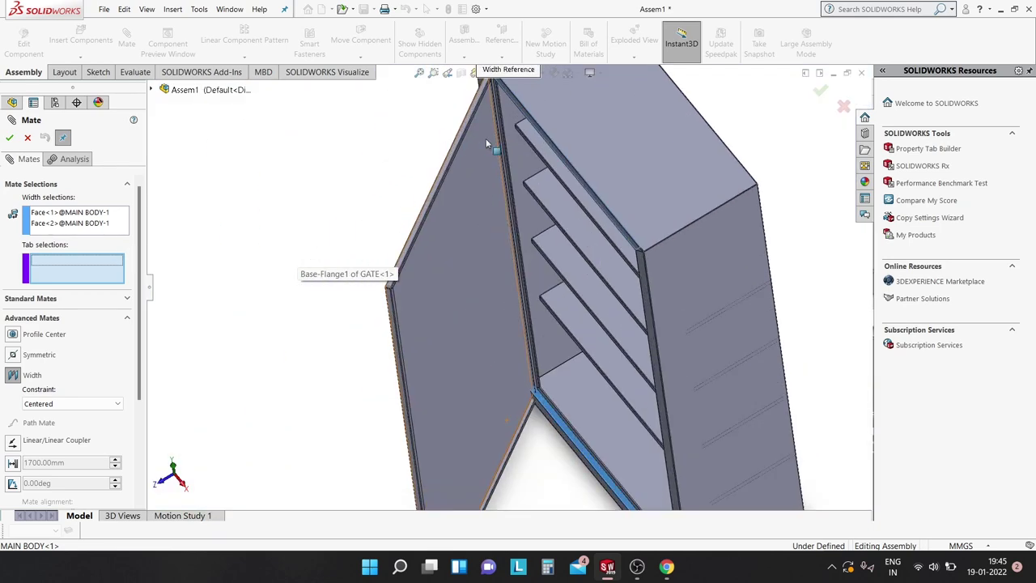
{"action": "scroll", "coordinate": [440, 150], "scroll_direction": "down", "scroll_amount": 3}
{"action": "scroll", "coordinate": [464, 165], "scroll_direction": "down", "scroll_amount": 3}
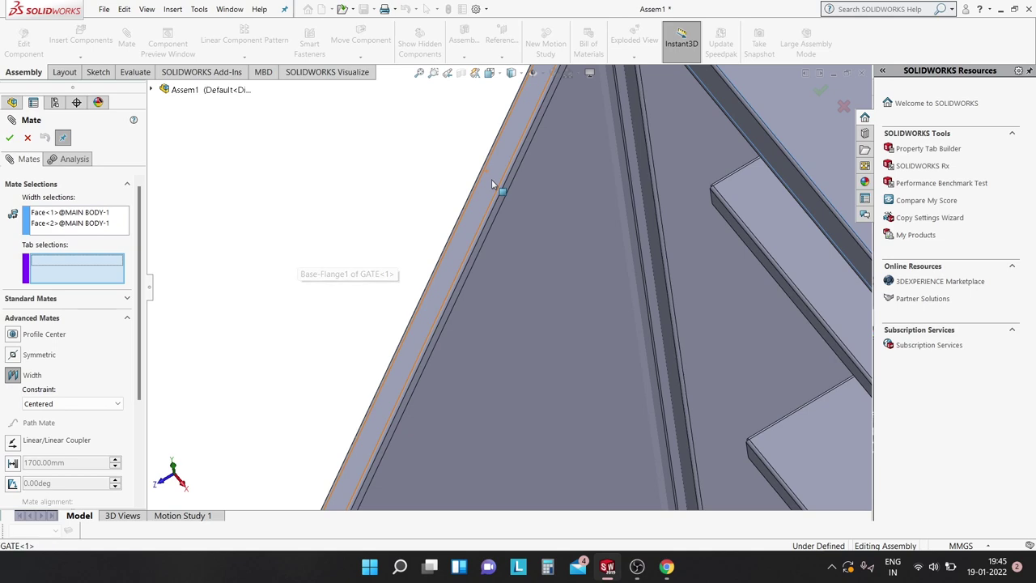
{"action": "left_click", "coordinate": [492, 185]}
{"action": "scroll", "coordinate": [472, 213], "scroll_direction": "up", "scroll_amount": 3}
{"action": "scroll", "coordinate": [453, 220], "scroll_direction": "up", "scroll_amount": 2}
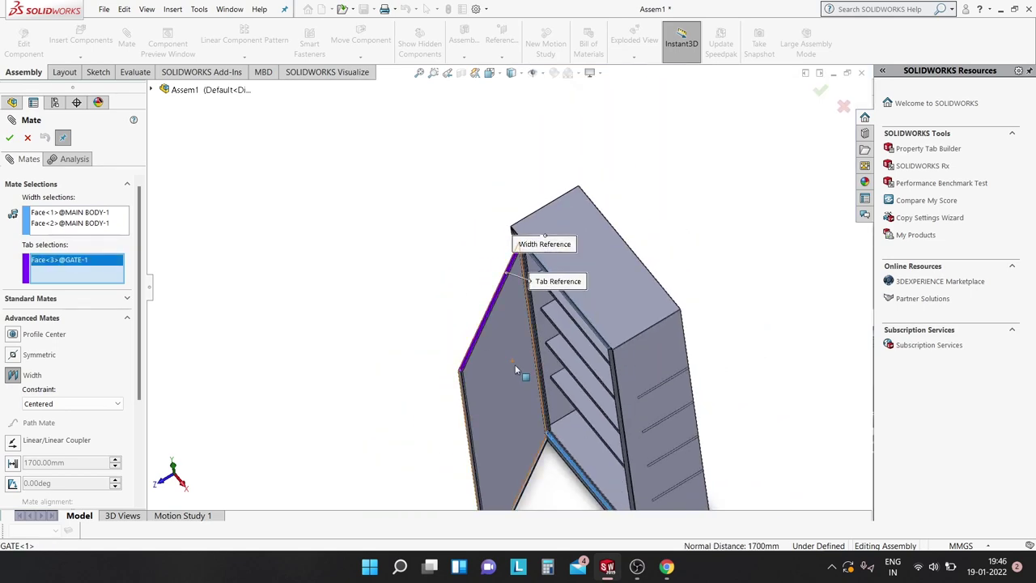
{"action": "middle_click_drag", "start_coordinate": [515, 370], "coordinate": [548, 424]}
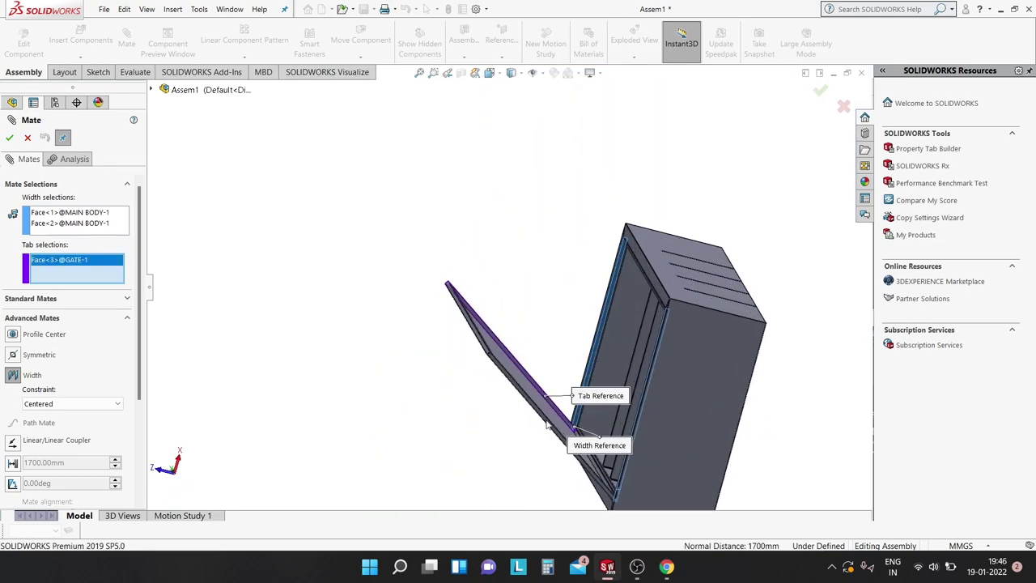
{"action": "scroll", "coordinate": [547, 423], "scroll_direction": "down", "scroll_amount": 3}
{"action": "scroll", "coordinate": [487, 338], "scroll_direction": "down", "scroll_amount": 3}
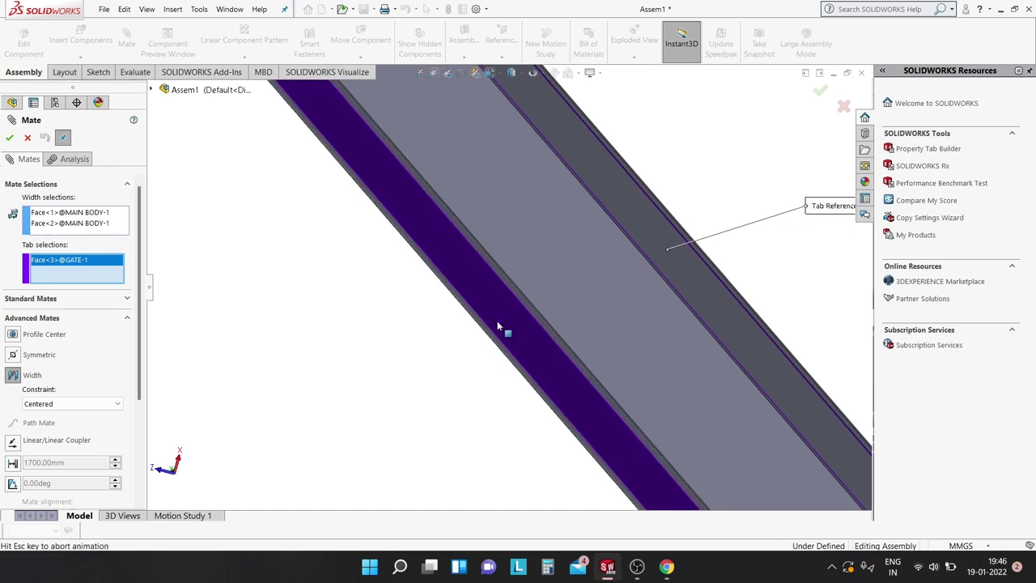
{"action": "left_click", "coordinate": [500, 326]}
- Keep the Centered constraint and apply the Width1 mate
{"action": "scroll", "coordinate": [457, 319], "scroll_direction": "up", "scroll_amount": 3}
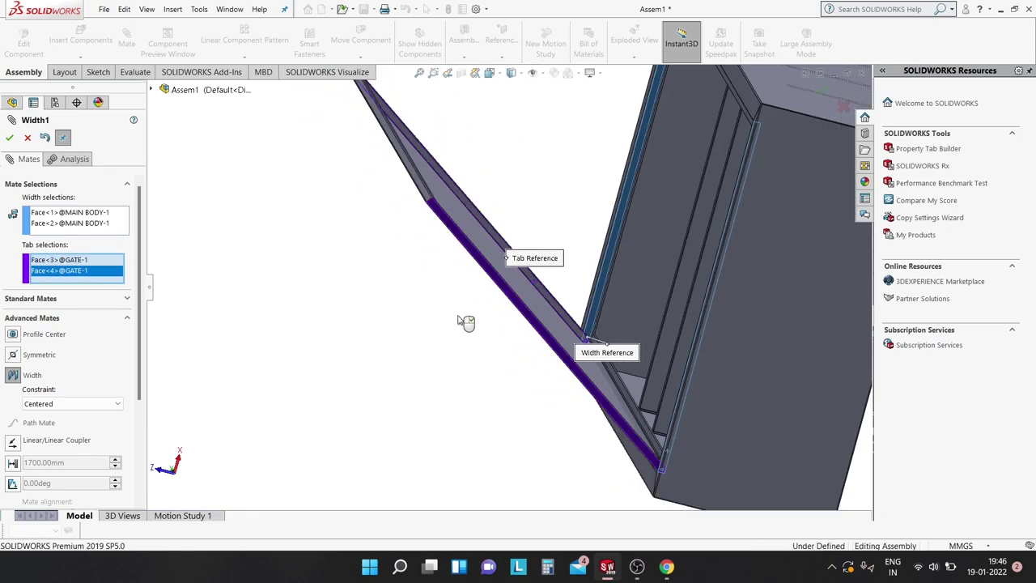
{"action": "scroll", "coordinate": [569, 274], "scroll_direction": "up", "scroll_amount": 3}
{"action": "middle_click_drag", "start_coordinate": [570, 274], "coordinate": [570, 436]}
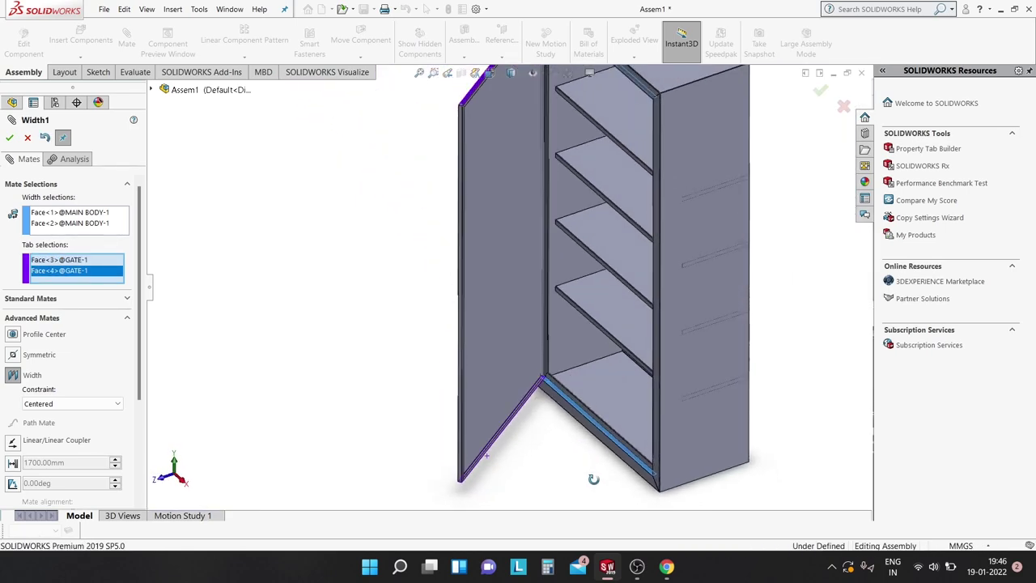
{"action": "scroll", "coordinate": [570, 435], "scroll_direction": "down", "scroll_amount": 2}
{"action": "scroll", "coordinate": [567, 403], "scroll_direction": "down", "scroll_amount": 2}
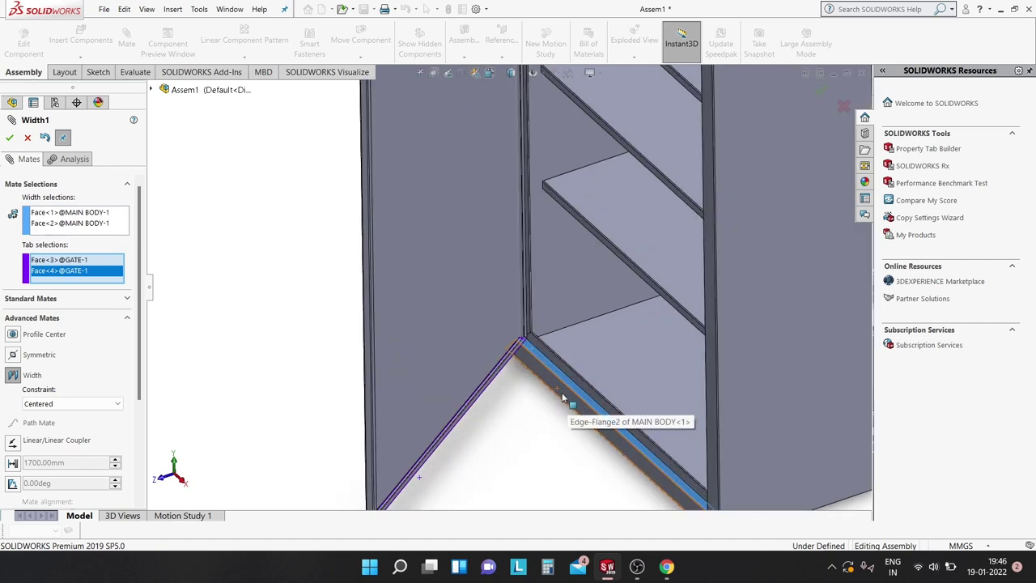
{"action": "scroll", "coordinate": [526, 341], "scroll_direction": "down", "scroll_amount": 2}
{"action": "scroll", "coordinate": [510, 291], "scroll_direction": "down", "scroll_amount": 2}
{"action": "scroll", "coordinate": [493, 276], "scroll_direction": "down", "scroll_amount": 2}
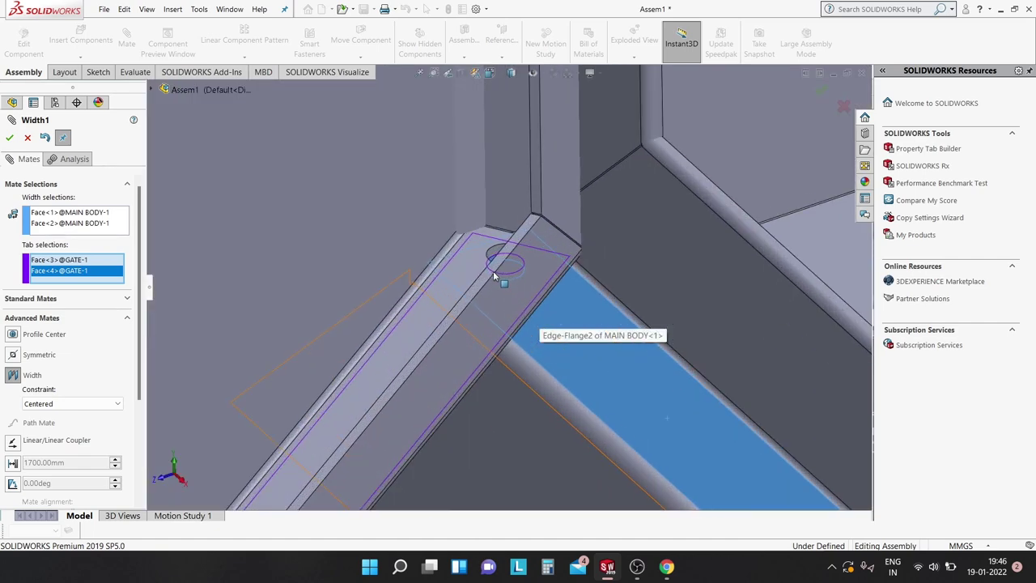
{"action": "scroll", "coordinate": [493, 282], "scroll_direction": "down", "scroll_amount": 2}
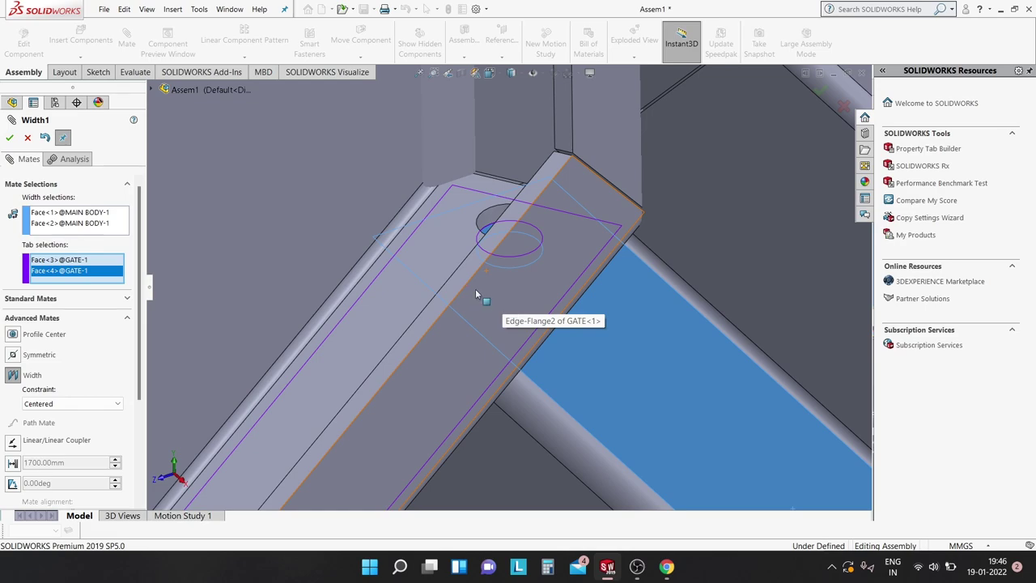
{"action": "scroll", "coordinate": [477, 292], "scroll_direction": "up", "scroll_amount": 2}
{"action": "scroll", "coordinate": [482, 295], "scroll_direction": "up", "scroll_amount": 2}
{"action": "scroll", "coordinate": [481, 299], "scroll_direction": "up", "scroll_amount": 2}
{"action": "scroll", "coordinate": [483, 259], "scroll_direction": "up", "scroll_amount": 1}
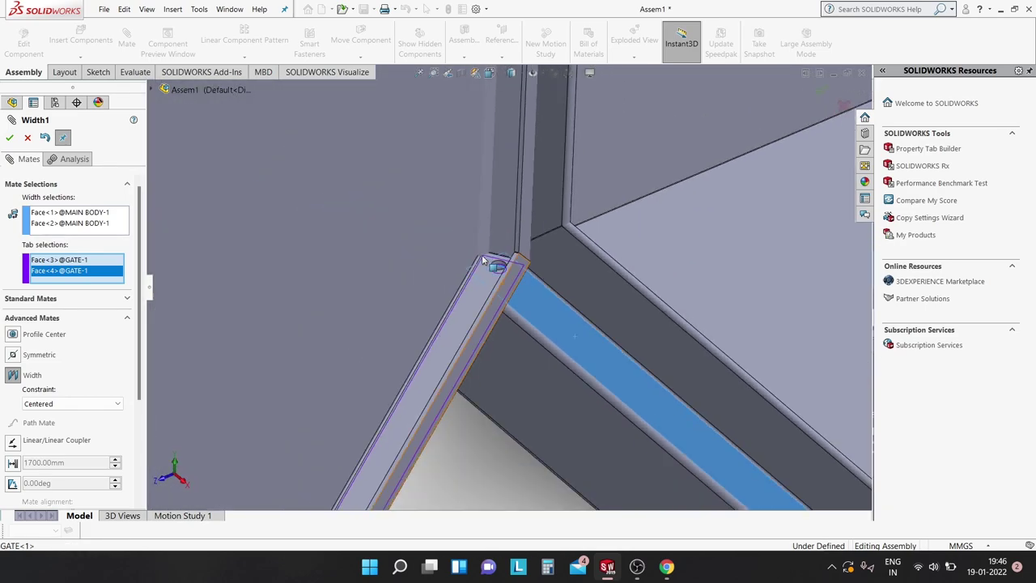
{"action": "scroll", "coordinate": [481, 257], "scroll_direction": "up", "scroll_amount": 2}
{"action": "scroll", "coordinate": [481, 247], "scroll_direction": "up", "scroll_amount": 2}
{"action": "scroll", "coordinate": [482, 241], "scroll_direction": "up", "scroll_amount": 2}
{"action": "scroll", "coordinate": [483, 235], "scroll_direction": "up", "scroll_amount": 3}
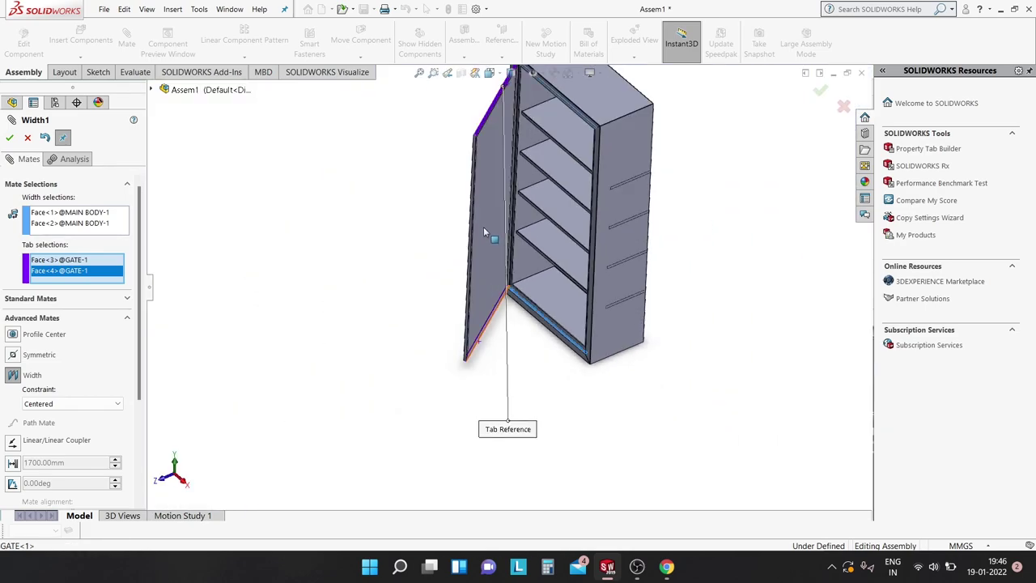
{"action": "scroll", "coordinate": [506, 180], "scroll_direction": "down", "scroll_amount": 2}
{"action": "scroll", "coordinate": [506, 179], "scroll_direction": "down", "scroll_amount": 3}
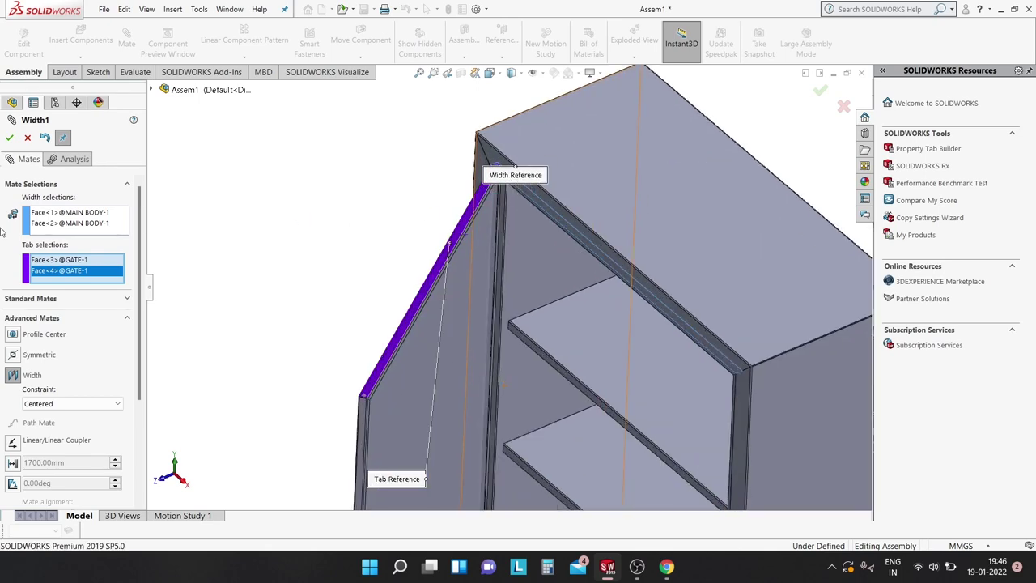
{"action": "left_click", "coordinate": [82, 409]}
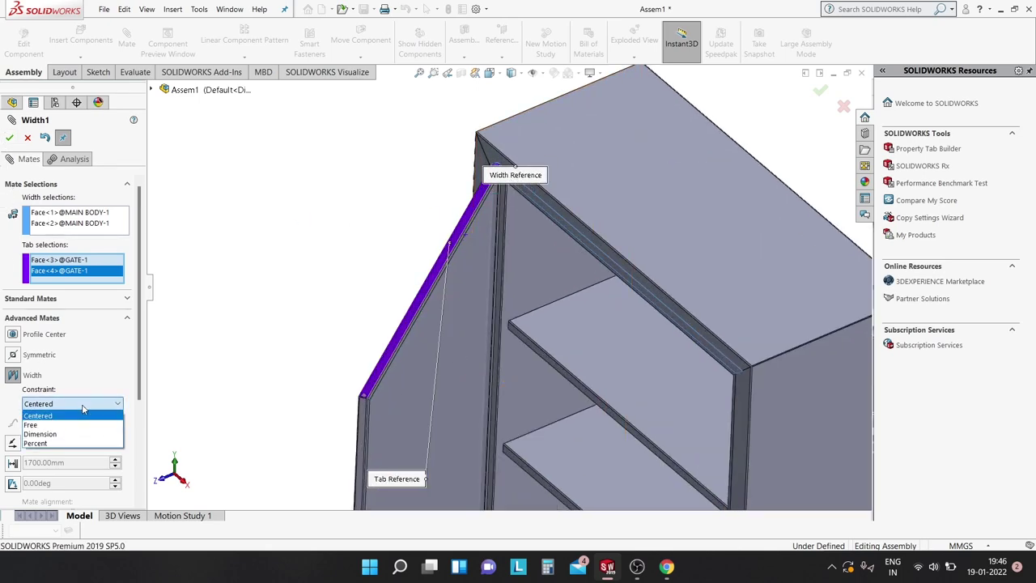
{"action": "left_click", "coordinate": [83, 409]}
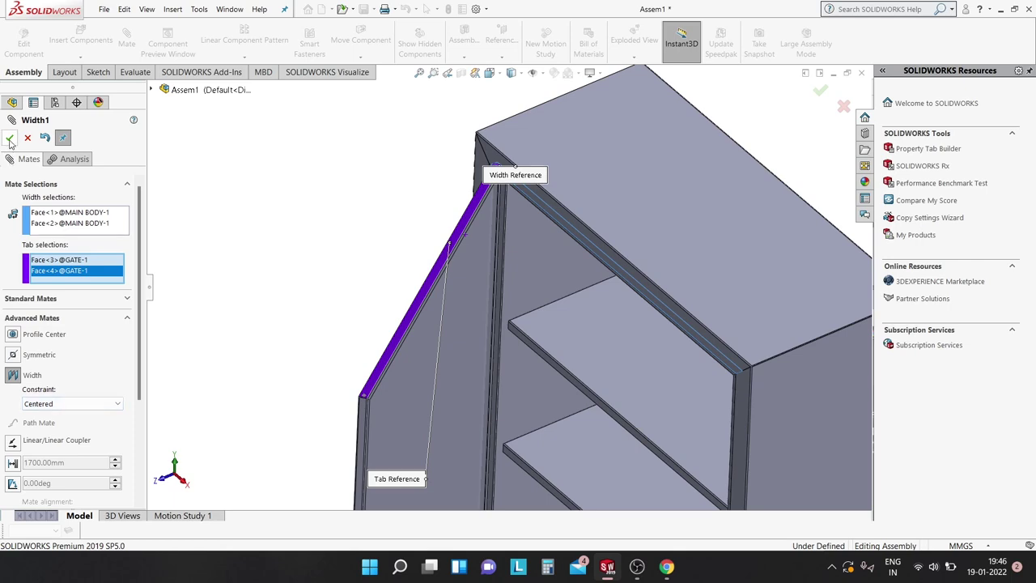
{"action": "key", "text": "Return"}
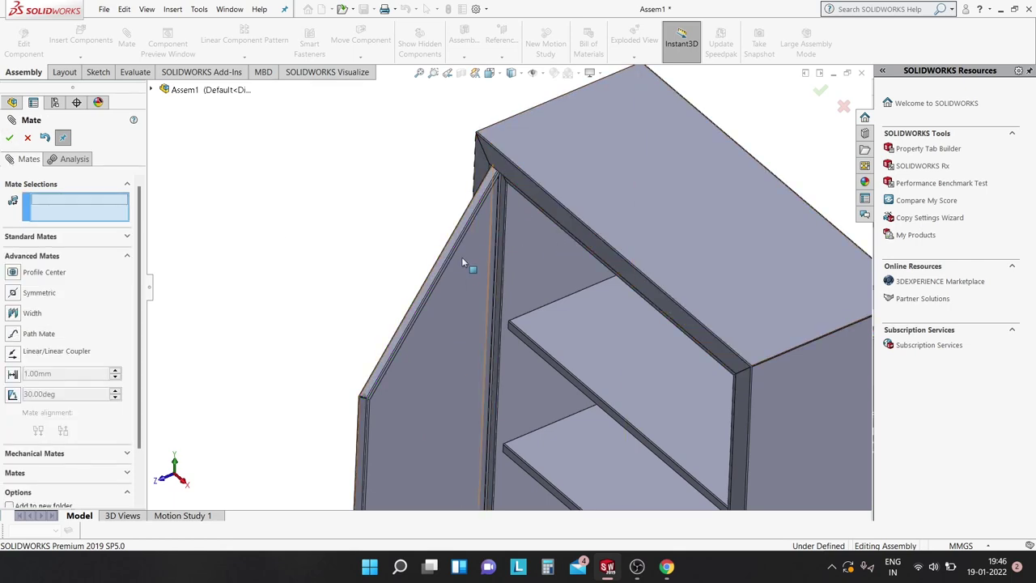
- Drag the gate to confirm it still swings open on its hinge
{"action": "scroll", "coordinate": [466, 253], "scroll_direction": "up", "scroll_amount": 3}
{"action": "left_click_drag", "start_coordinate": [469, 250], "coordinate": [308, 269]}
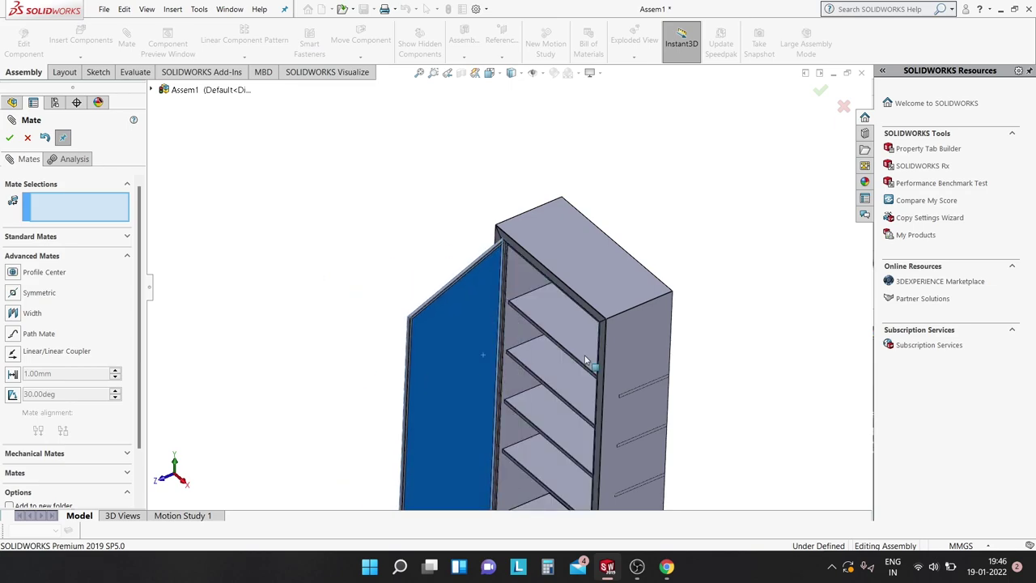
{"action": "left_click_drag", "start_coordinate": [308, 269], "coordinate": [642, 342]}
{"action": "scroll", "coordinate": [642, 342], "scroll_direction": "up", "scroll_amount": 3}
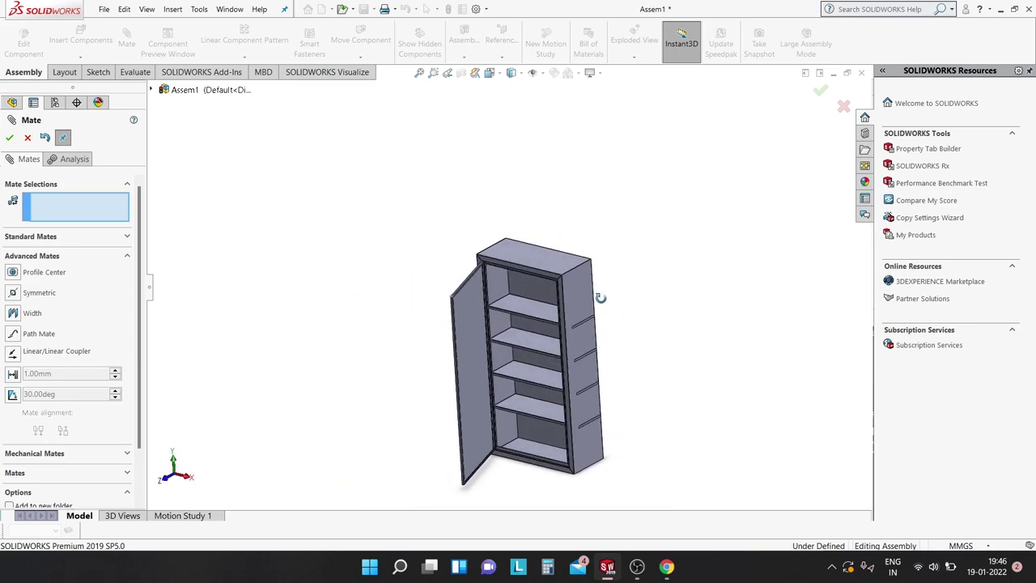